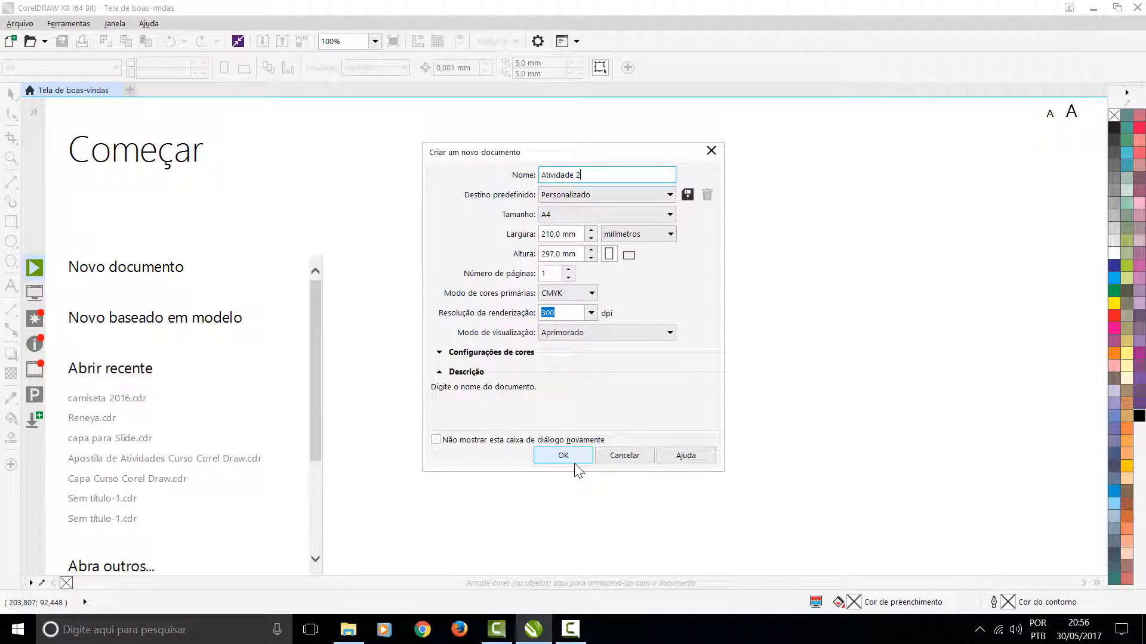
Create the A4 document "Atividade 2" and paste into it the blue chicken image copied from a subfolder of Curso Corel
{"action": "left_click", "coordinate": [574, 461]}
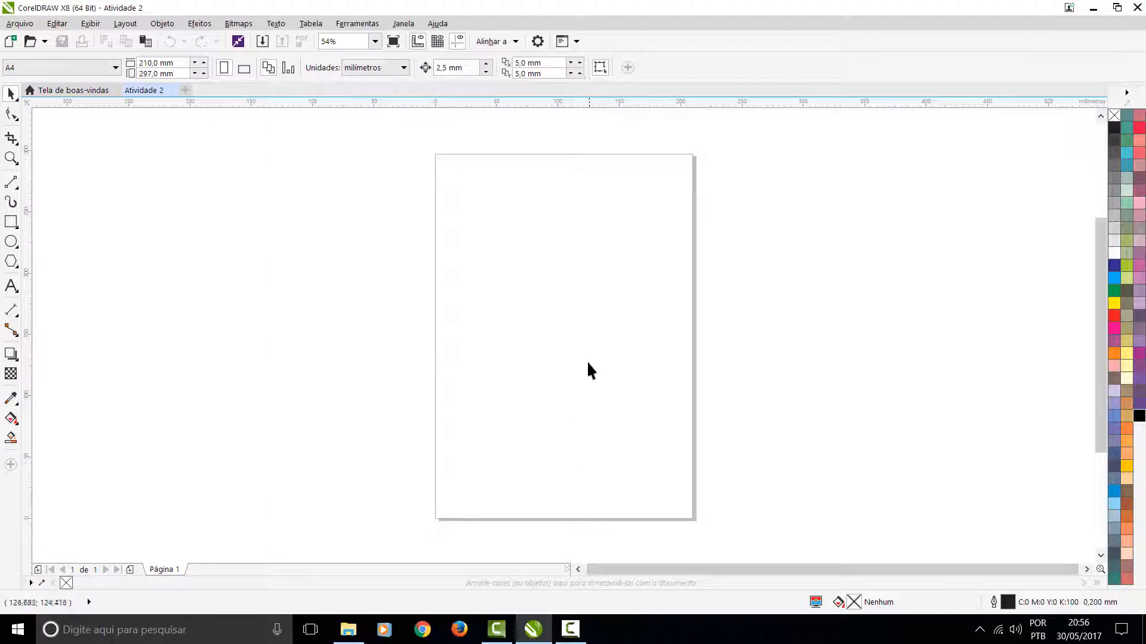
{"action": "left_click", "coordinate": [348, 630]}
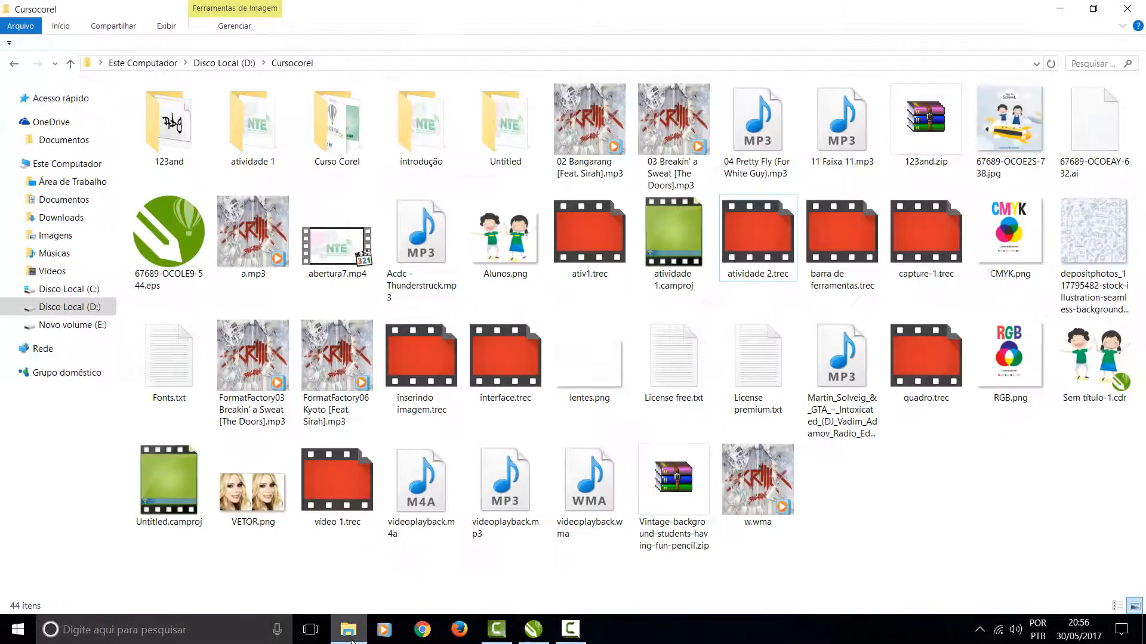
{"action": "double_click", "coordinate": [340, 122]}
{"action": "double_click", "coordinate": [171, 134]}
{"action": "right_click", "coordinate": [338, 118]}
{"action": "left_click", "coordinate": [391, 428]}
{"action": "left_click", "coordinate": [532, 630]}
{"action": "key", "text": "ctrl+v"}
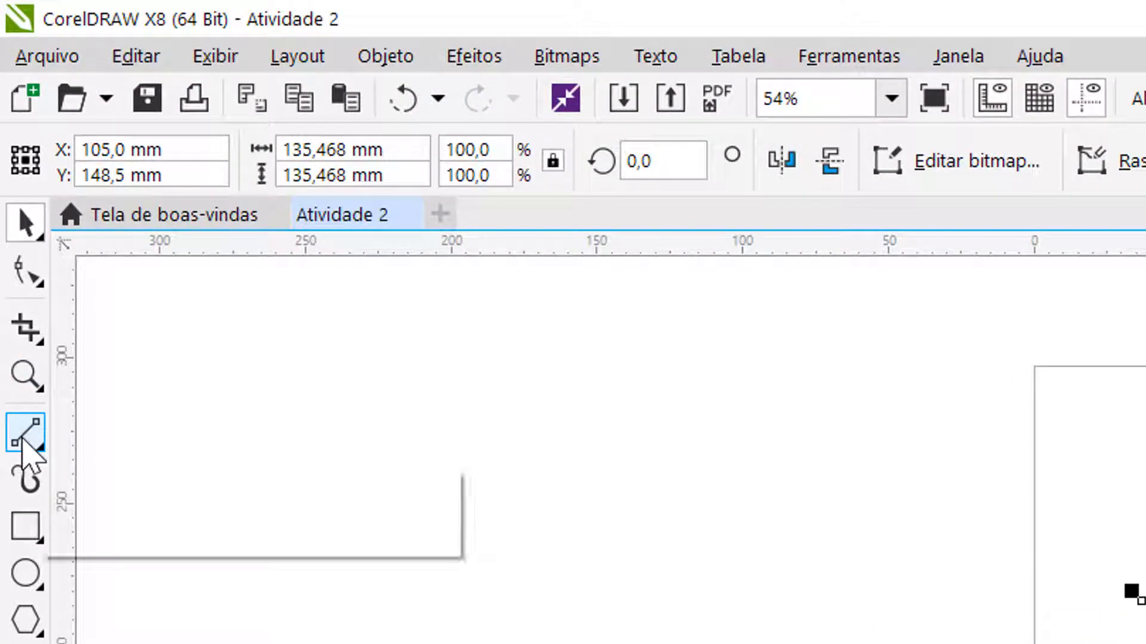
Start a straight-segment Bézier outline where the chicken's right-hand wing meets the body and trace the wing's upper edge to its tip
{"action": "left_click", "coordinate": [40, 449]}
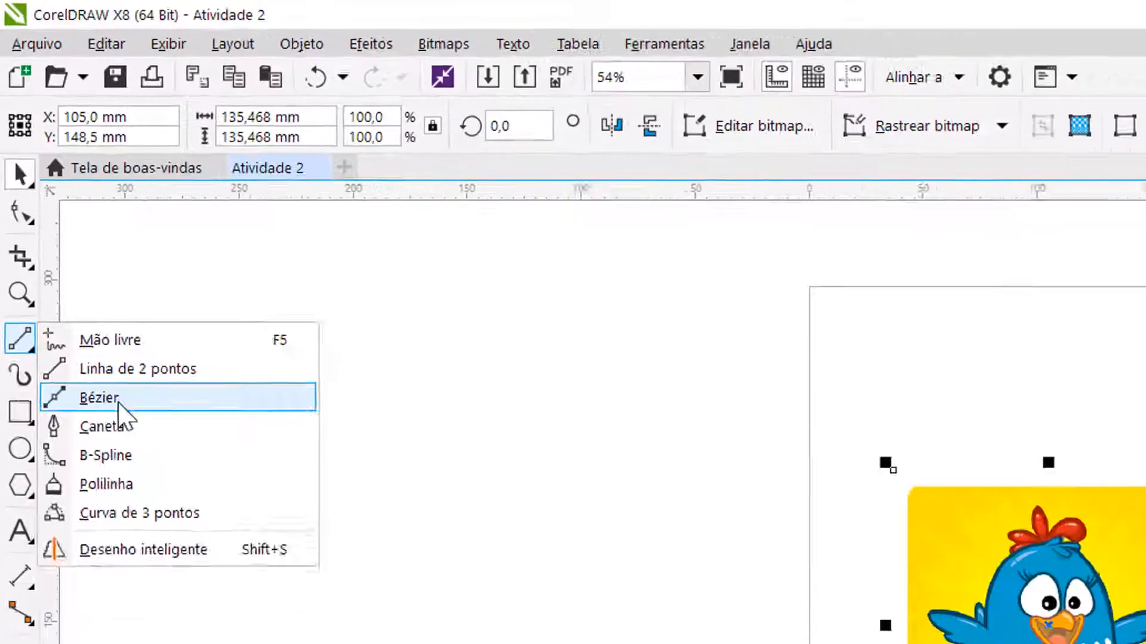
{"action": "left_click", "coordinate": [118, 404]}
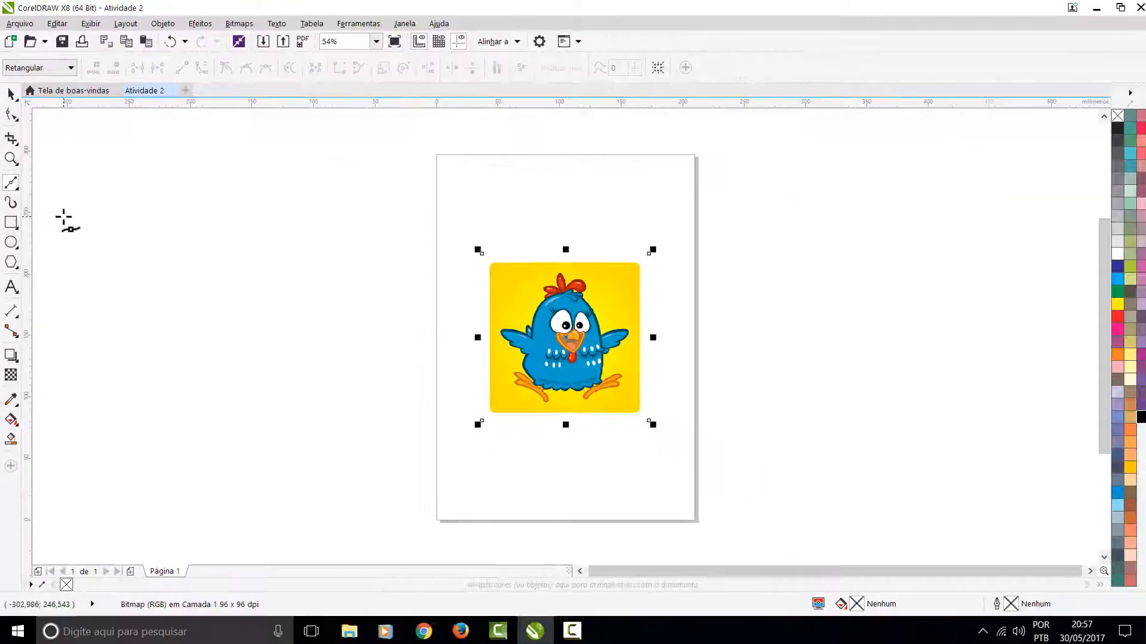
{"action": "scroll", "coordinate": [562, 337], "scroll_direction": "up", "scroll_amount": 3}
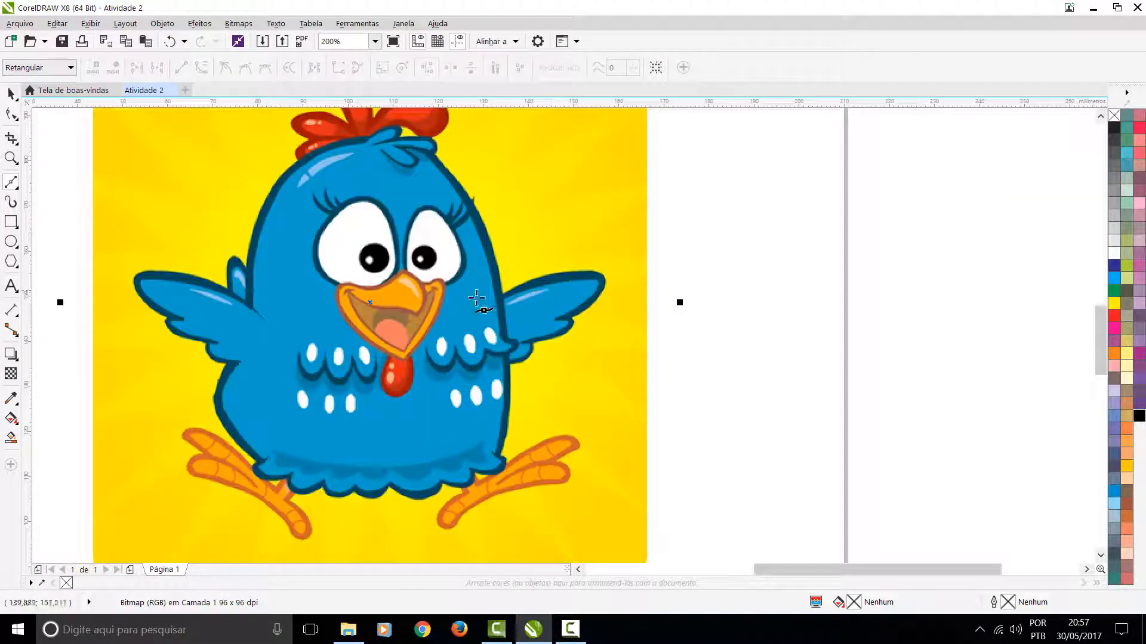
{"action": "scroll", "coordinate": [511, 396], "scroll_direction": "up", "scroll_amount": 2}
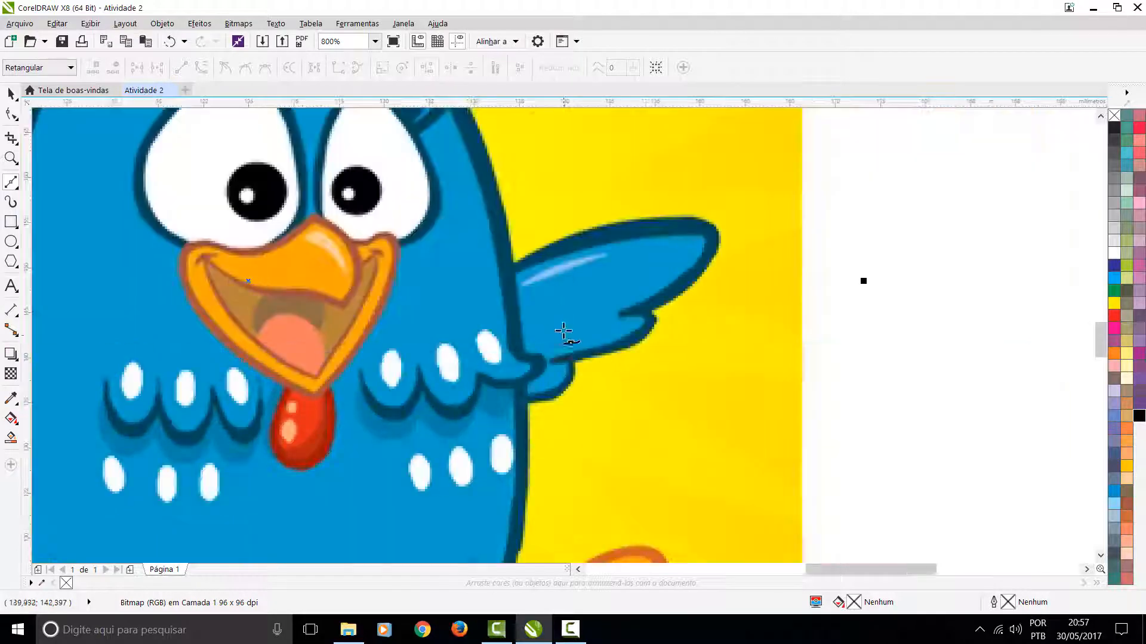
{"action": "left_click", "coordinate": [514, 265]}
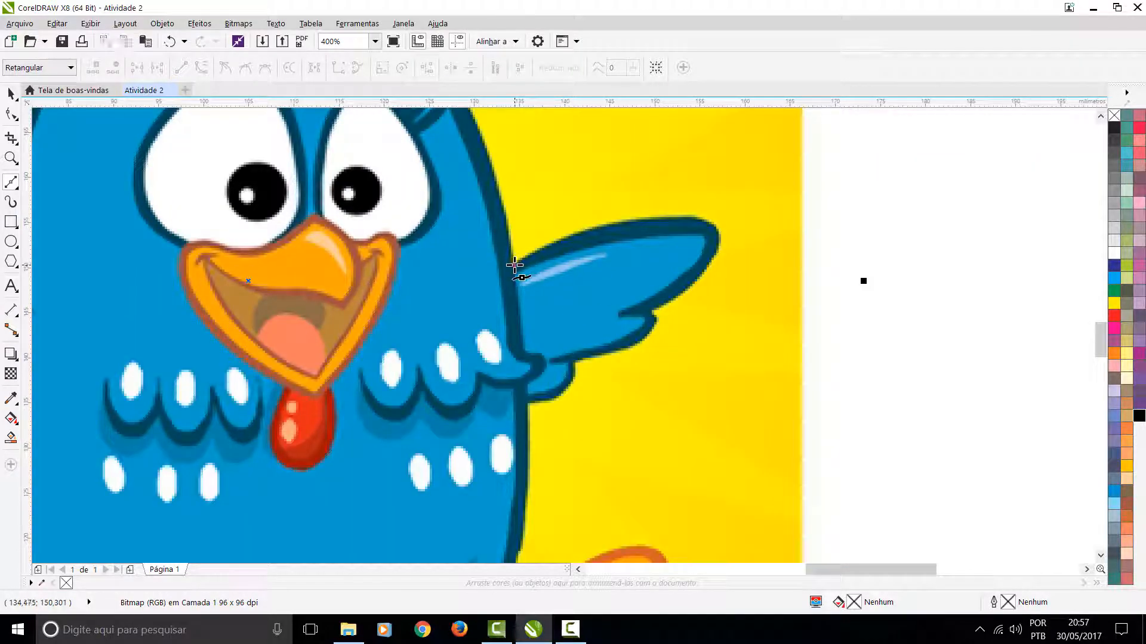
{"action": "left_click", "coordinate": [630, 220]}
{"action": "left_click", "coordinate": [713, 227]}
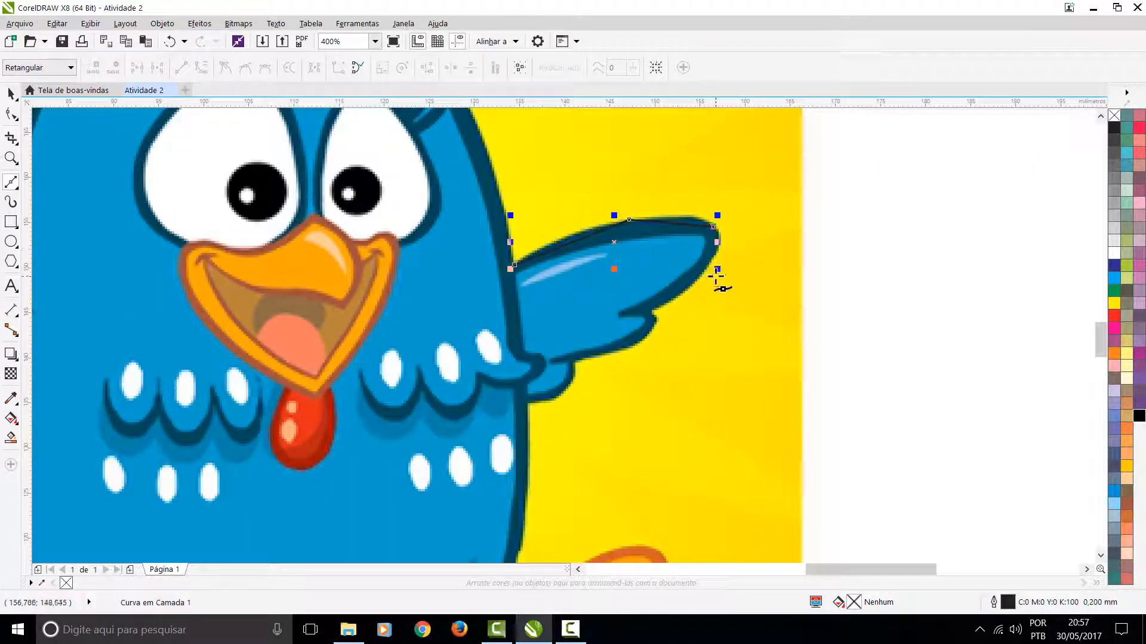
Continue the Bézier outline along the lower feathers of the right-hand wing back to the body
{"action": "left_click", "coordinate": [651, 310]}
{"action": "scroll", "coordinate": [653, 318], "scroll_direction": "down", "scroll_amount": 3}
{"action": "scroll", "coordinate": [567, 339], "scroll_direction": "up", "scroll_amount": 5}
{"action": "left_click", "coordinate": [563, 315]}
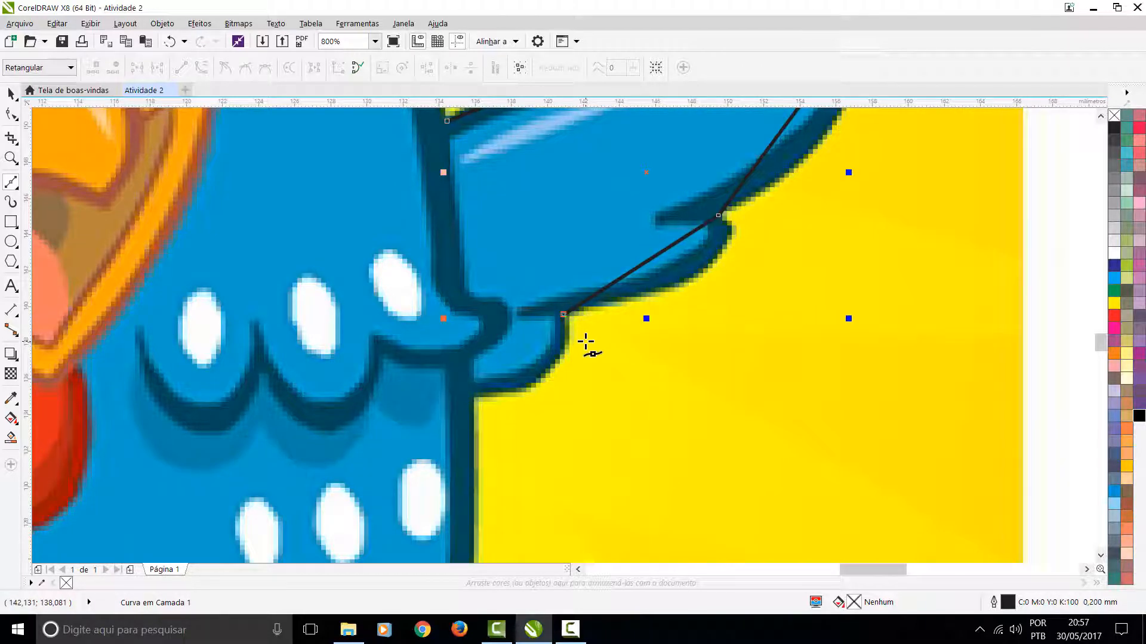
{"action": "left_click", "coordinate": [496, 392]}
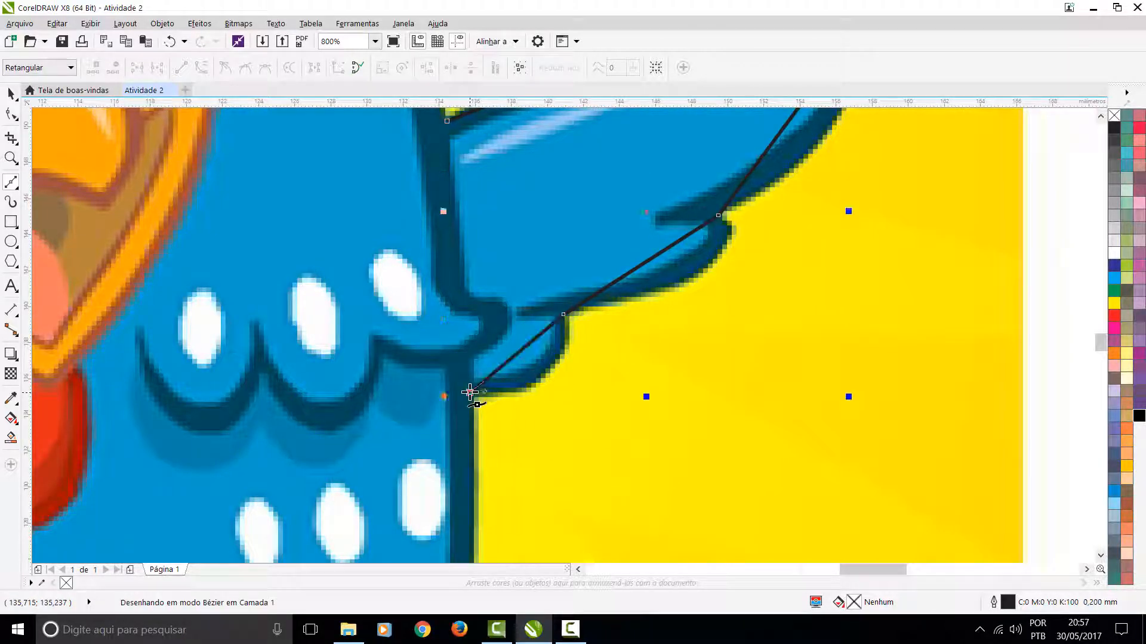
Extend the outline down the right-hand side of the body to where the leg begins
{"action": "scroll", "coordinate": [537, 358], "scroll_direction": "down", "scroll_amount": 3}
{"action": "scroll", "coordinate": [567, 356], "scroll_direction": "up", "scroll_amount": 3}
{"action": "scroll", "coordinate": [567, 356], "scroll_direction": "up", "scroll_amount": 3}
{"action": "left_click", "coordinate": [493, 299]}
{"action": "scroll", "coordinate": [537, 322], "scroll_direction": "down", "scroll_amount": 3}
{"action": "scroll", "coordinate": [614, 367], "scroll_direction": "up", "scroll_amount": 1}
{"action": "left_click", "coordinate": [515, 348]}
Trace the upper toe of the right-hand foot, going around its tip and back toward the notch between the toes
{"action": "left_click", "coordinate": [793, 173]}
{"action": "scroll", "coordinate": [793, 173], "scroll_direction": "down", "scroll_amount": 1}
{"action": "scroll", "coordinate": [666, 330], "scroll_direction": "up", "scroll_amount": 2}
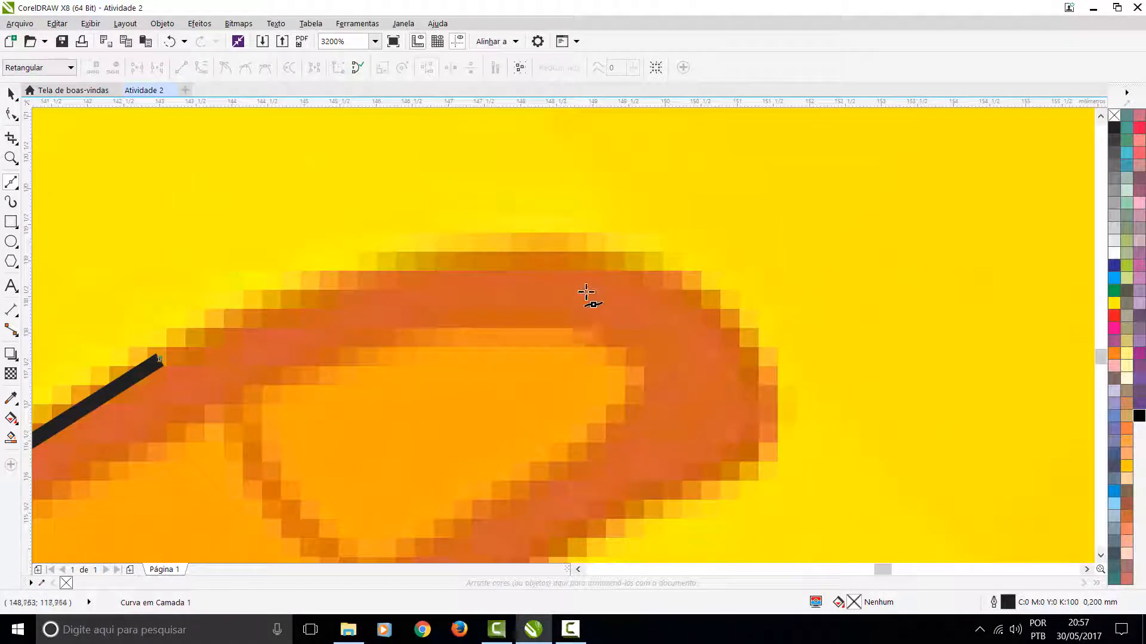
{"action": "left_click", "coordinate": [594, 261]}
{"action": "left_click", "coordinate": [711, 310]}
{"action": "left_click", "coordinate": [713, 456]}
{"action": "scroll", "coordinate": [713, 457], "scroll_direction": "down", "scroll_amount": 1}
{"action": "scroll", "coordinate": [537, 358], "scroll_direction": "down", "scroll_amount": 1}
{"action": "scroll", "coordinate": [499, 389], "scroll_direction": "up", "scroll_amount": 1}
{"action": "left_click", "coordinate": [585, 292]}
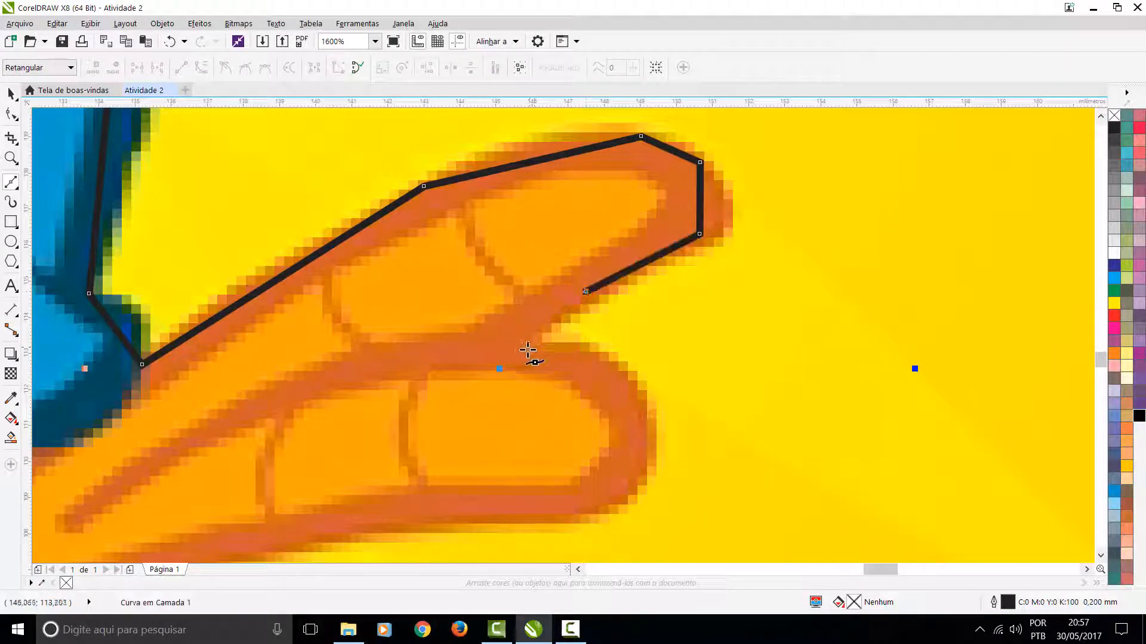
Trace the lower toe of the right-hand foot from the notch around its rounded tip with closely spaced nodes
{"action": "left_click", "coordinate": [522, 341]}
{"action": "left_click", "coordinate": [566, 350]}
{"action": "left_click", "coordinate": [602, 361]}
{"action": "left_click", "coordinate": [627, 385]}
{"action": "left_click", "coordinate": [643, 412]}
{"action": "left_click", "coordinate": [647, 445]}
{"action": "left_click", "coordinate": [637, 477]}
{"action": "left_click", "coordinate": [612, 500]}
{"action": "left_click", "coordinate": [567, 522]}
{"action": "left_click", "coordinate": [523, 519]}
Continue the outline along the underside of the right-hand foot and around its back toe up to the feather hem
{"action": "scroll", "coordinate": [505, 494], "scroll_direction": "down", "scroll_amount": 3}
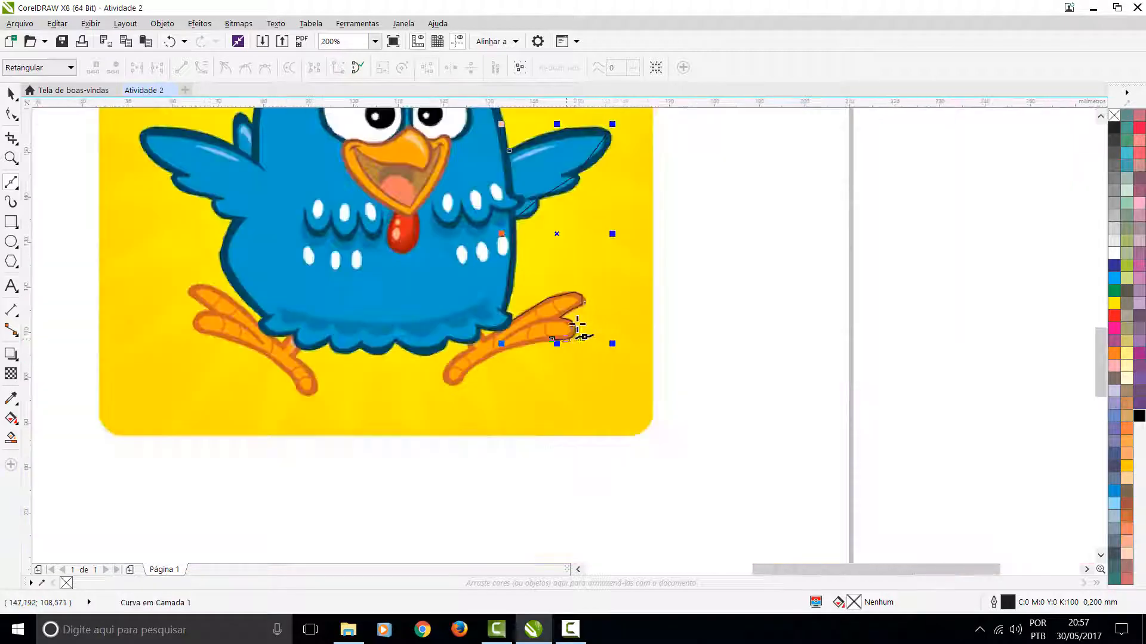
{"action": "scroll", "coordinate": [537, 389], "scroll_direction": "up", "scroll_amount": 3}
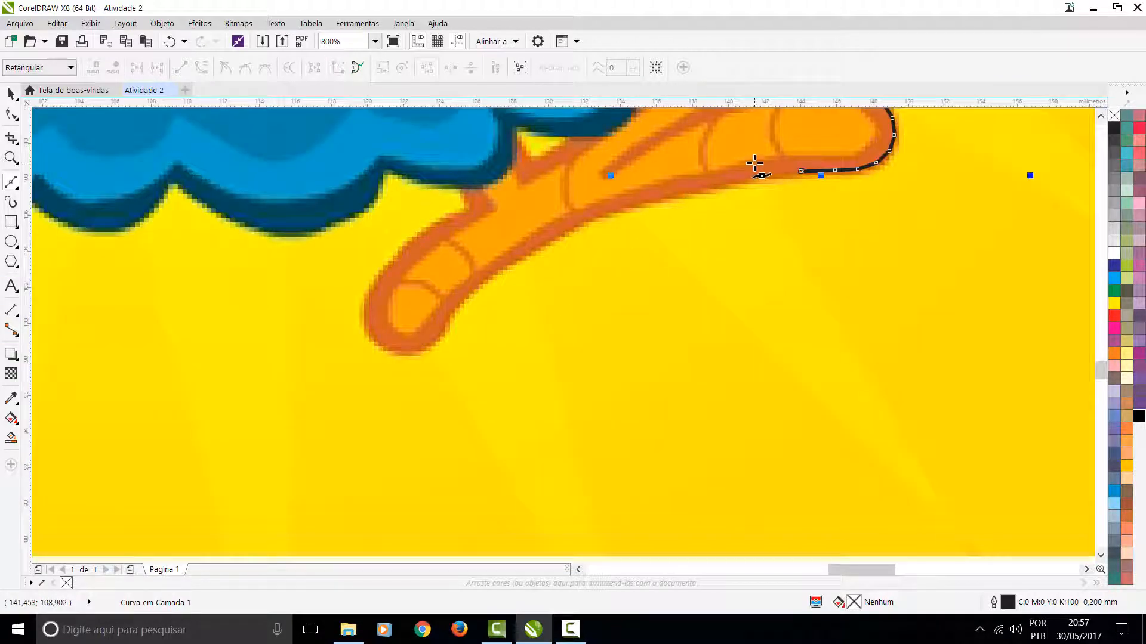
{"action": "scroll", "coordinate": [754, 163], "scroll_direction": "up", "scroll_amount": 1}
{"action": "left_click", "coordinate": [407, 391]}
{"action": "scroll", "coordinate": [407, 391], "scroll_direction": "down", "scroll_amount": 1}
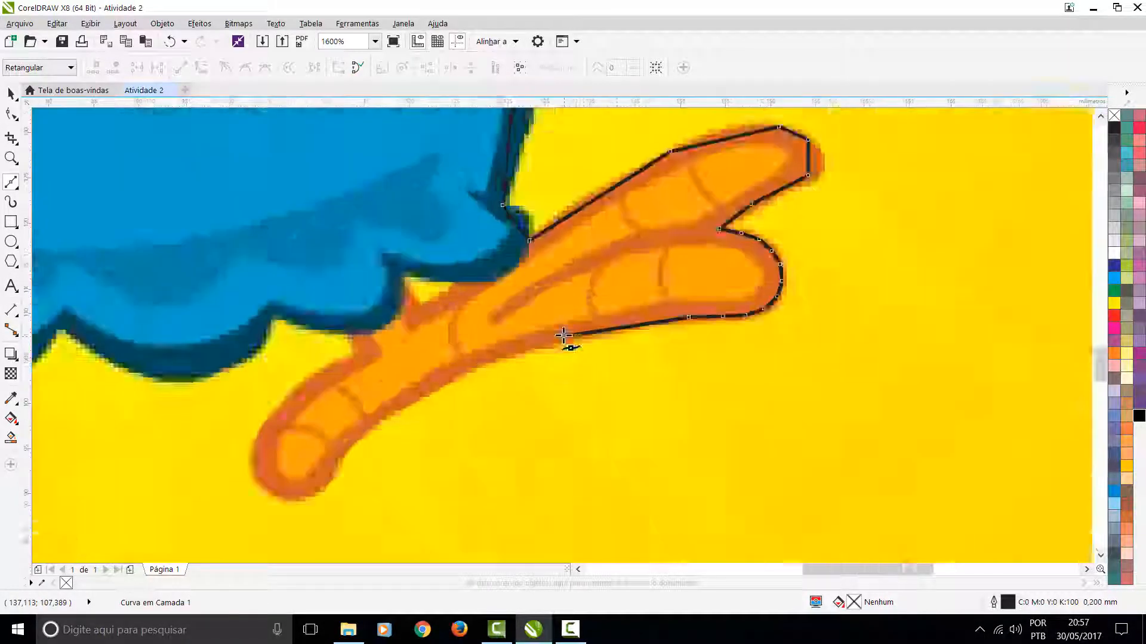
{"action": "scroll", "coordinate": [564, 335], "scroll_direction": "down", "scroll_amount": 2}
{"action": "scroll", "coordinate": [476, 389], "scroll_direction": "up", "scroll_amount": 1}
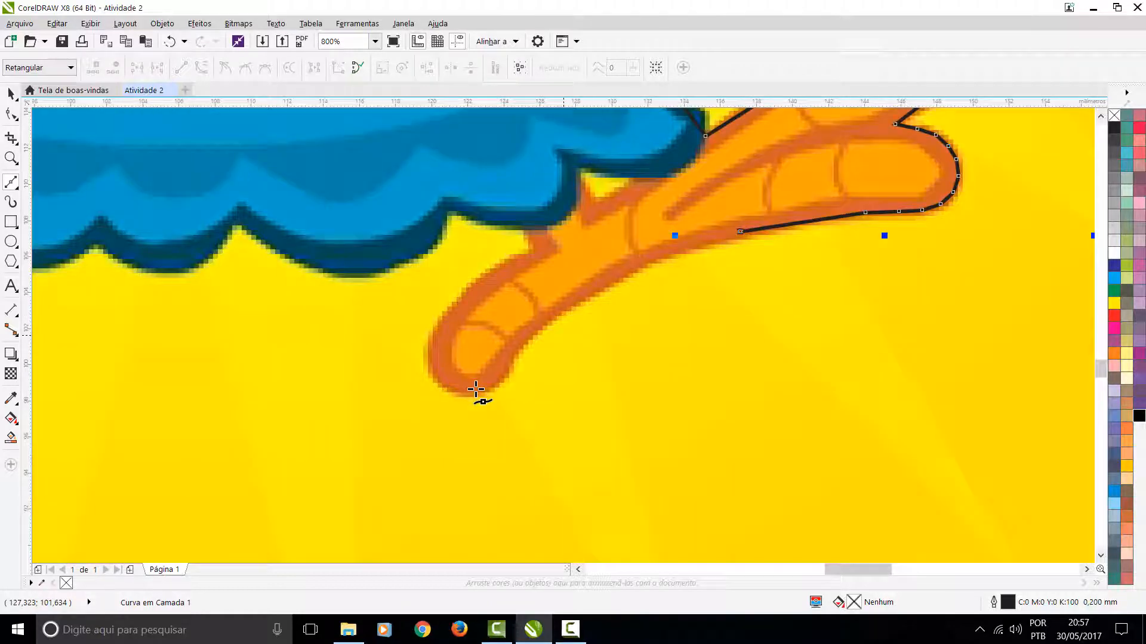
{"action": "left_click", "coordinate": [571, 306]}
{"action": "scroll", "coordinate": [565, 336], "scroll_direction": "up", "scroll_amount": 1}
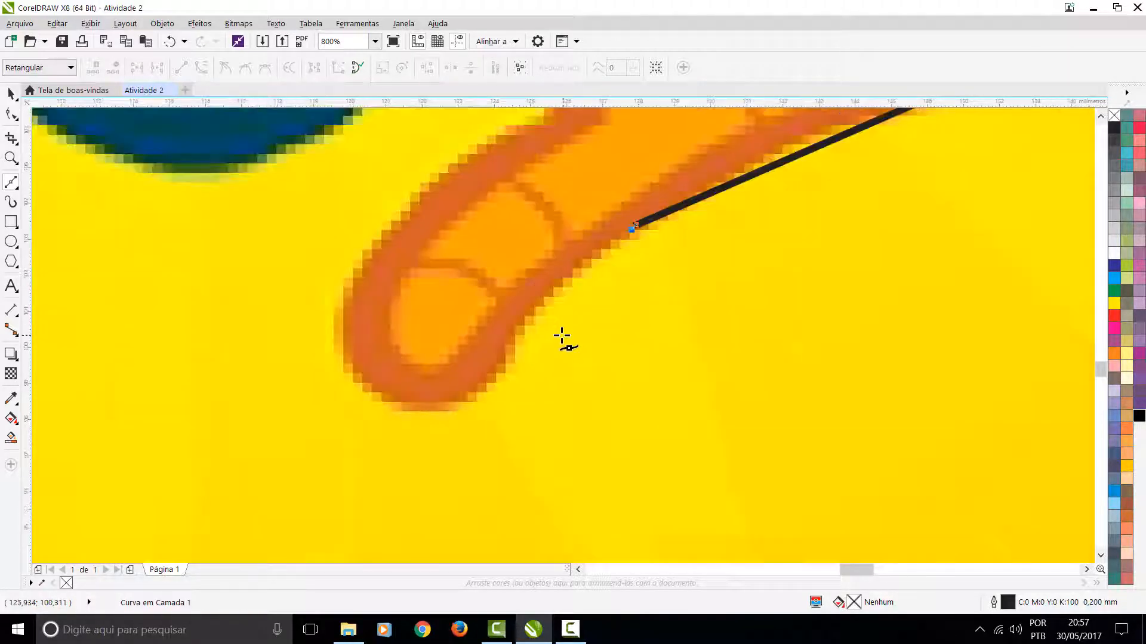
{"action": "left_click", "coordinate": [496, 346]}
{"action": "scroll", "coordinate": [433, 403], "scroll_direction": "down", "scroll_amount": 3}
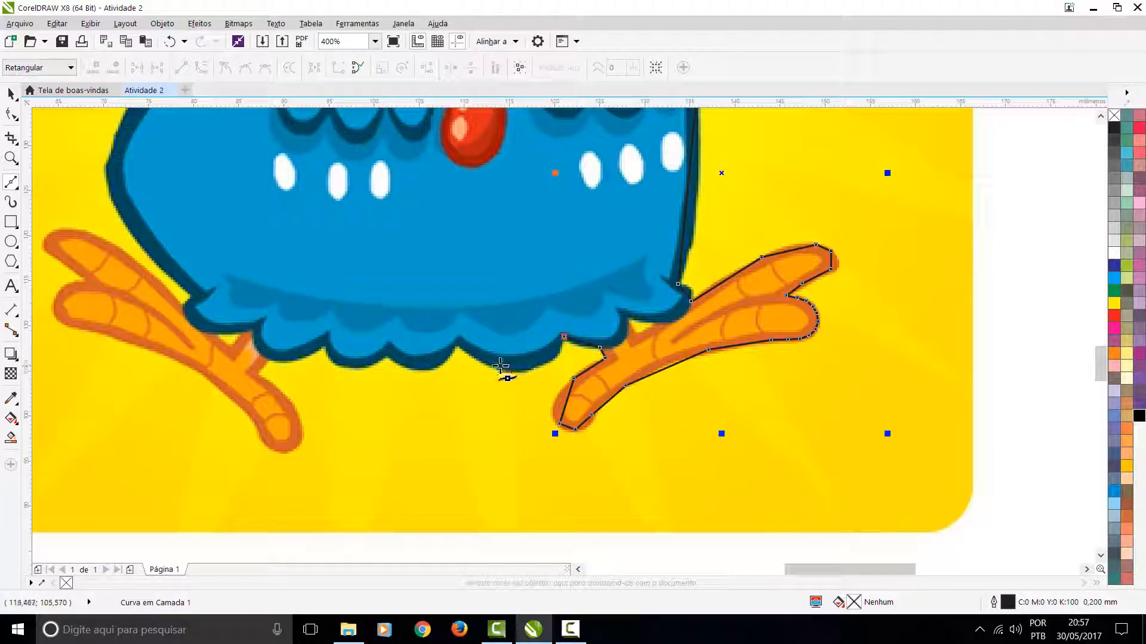
Trace the scalloped feather hem along the bottom of the body to the left-hand leg
{"action": "scroll", "coordinate": [654, 346], "scroll_direction": "up", "scroll_amount": 3}
{"action": "left_click", "coordinate": [671, 350]}
{"action": "left_click", "coordinate": [413, 246]}
{"action": "scroll", "coordinate": [302, 350], "scroll_direction": "down", "scroll_amount": 1}
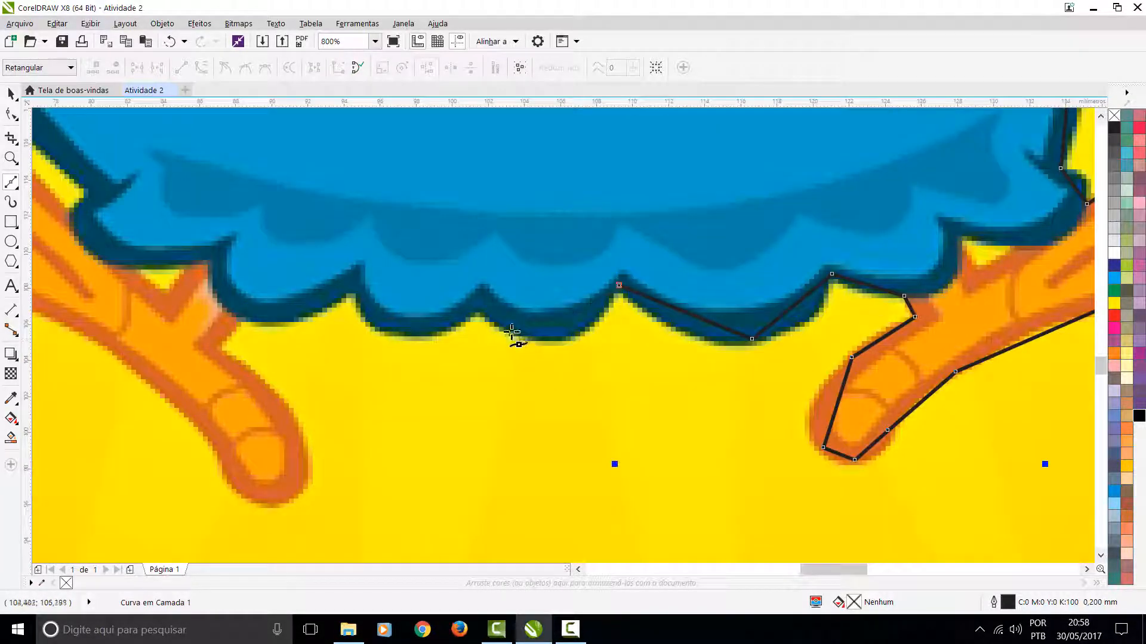
{"action": "left_click", "coordinate": [481, 308]}
{"action": "left_click", "coordinate": [352, 291]}
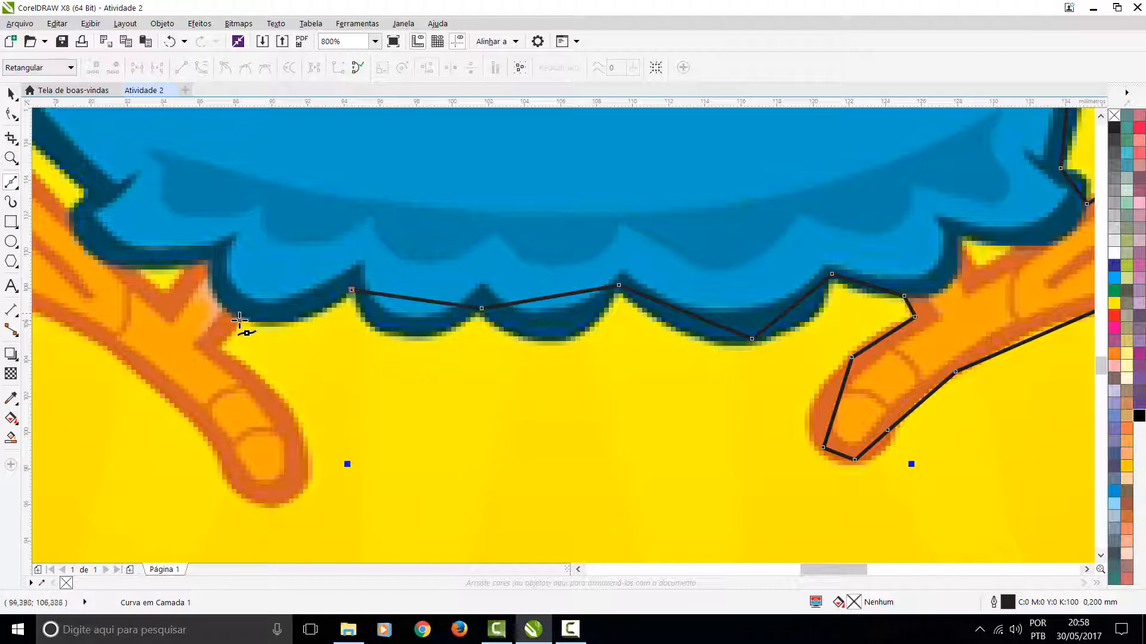
{"action": "left_click", "coordinate": [238, 320]}
Trace around the back toe of the left-hand foot and onto the foot's underside
{"action": "left_click", "coordinate": [215, 345]}
{"action": "left_click", "coordinate": [278, 396]}
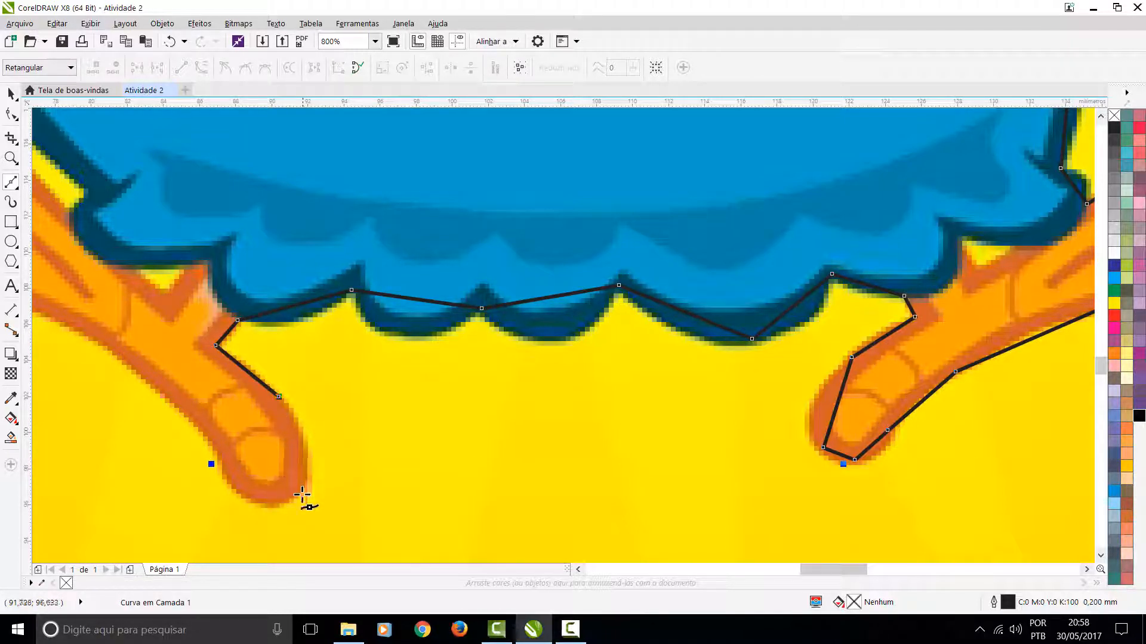
{"action": "left_click", "coordinate": [293, 495]}
{"action": "left_click", "coordinate": [228, 477]}
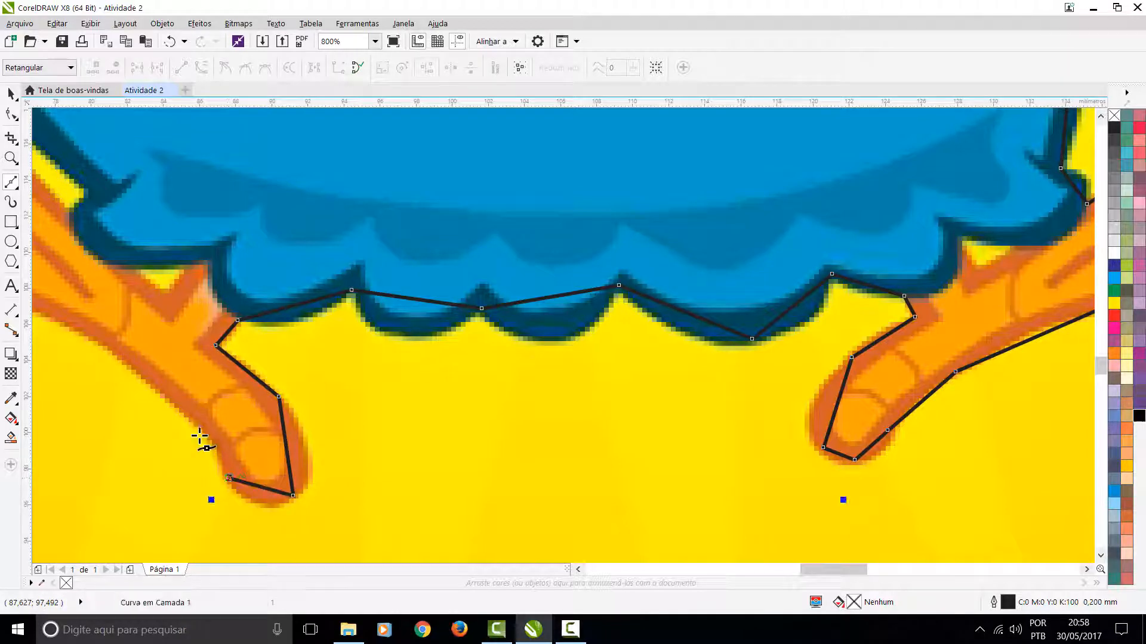
{"action": "left_click", "coordinate": [192, 422]}
Continue the outline around the two front toes of the left-hand foot and back to the body
{"action": "scroll", "coordinate": [578, 290], "scroll_direction": "down", "scroll_amount": 2}
{"action": "scroll", "coordinate": [563, 328], "scroll_direction": "up", "scroll_amount": 3}
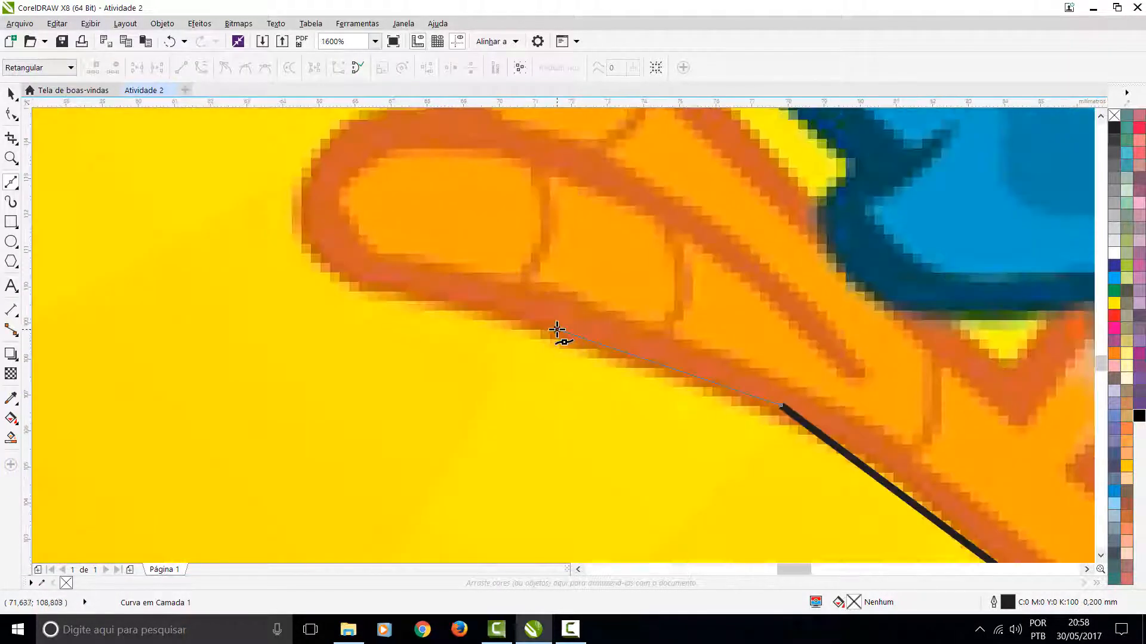
{"action": "left_click", "coordinate": [489, 358]}
{"action": "left_click", "coordinate": [548, 323]}
{"action": "left_click", "coordinate": [482, 270]}
{"action": "left_click", "coordinate": [473, 225]}
{"action": "left_click", "coordinate": [605, 254]}
{"action": "left_click", "coordinate": [745, 378]}
Extend the outline up the left-hand side of the body and along the lower feathers of the left-hand wing
{"action": "left_click", "coordinate": [763, 349]}
{"action": "left_click", "coordinate": [556, 289]}
{"action": "left_click", "coordinate": [514, 242]}
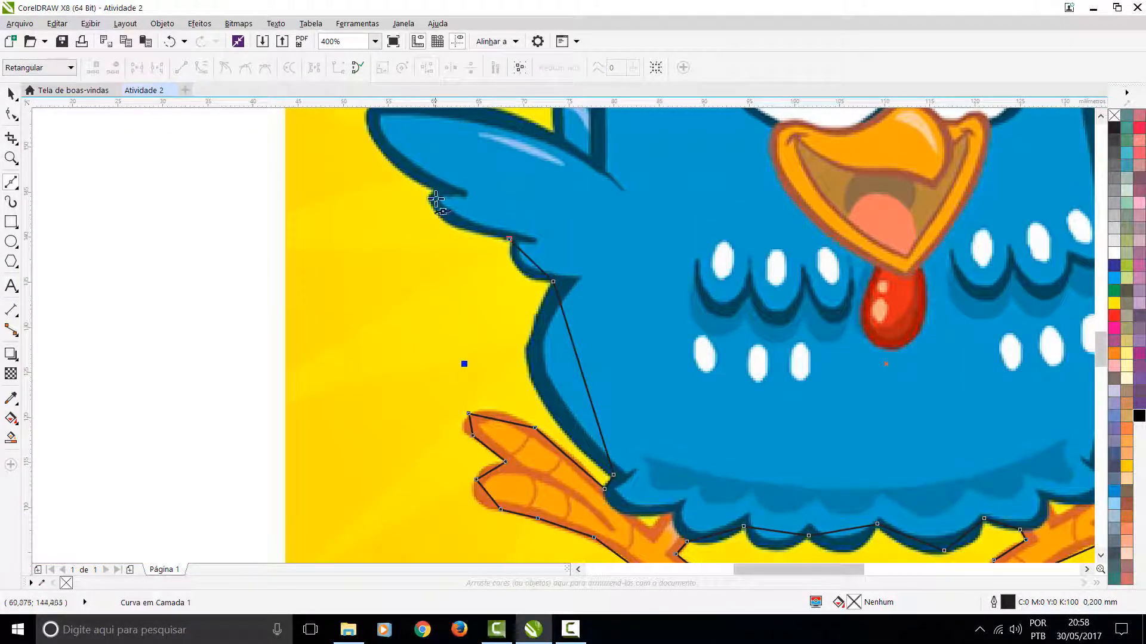
{"action": "left_click", "coordinate": [434, 203]}
Carry the outline up the left-hand side of the head and onto the base of the red comb
{"action": "scroll", "coordinate": [435, 202], "scroll_direction": "down", "scroll_amount": 1}
{"action": "scroll", "coordinate": [567, 299], "scroll_direction": "up", "scroll_amount": 1}
{"action": "scroll", "coordinate": [754, 135], "scroll_direction": "up", "scroll_amount": 1}
{"action": "left_click", "coordinate": [664, 265]}
{"action": "left_click", "coordinate": [706, 186]}
{"action": "left_click", "coordinate": [717, 281]}
Trace the red comb and bring the outline down the head, closing it at the start node on the right-hand wing
{"action": "scroll", "coordinate": [717, 280], "scroll_direction": "down", "scroll_amount": 1}
{"action": "scroll", "coordinate": [643, 253], "scroll_direction": "up", "scroll_amount": 1}
{"action": "left_click", "coordinate": [366, 315]}
{"action": "left_click", "coordinate": [457, 315]}
{"action": "left_click", "coordinate": [495, 479]}
{"action": "left_click", "coordinate": [778, 412]}
{"action": "scroll", "coordinate": [777, 413], "scroll_direction": "down", "scroll_amount": 1}
{"action": "left_click", "coordinate": [564, 329]}
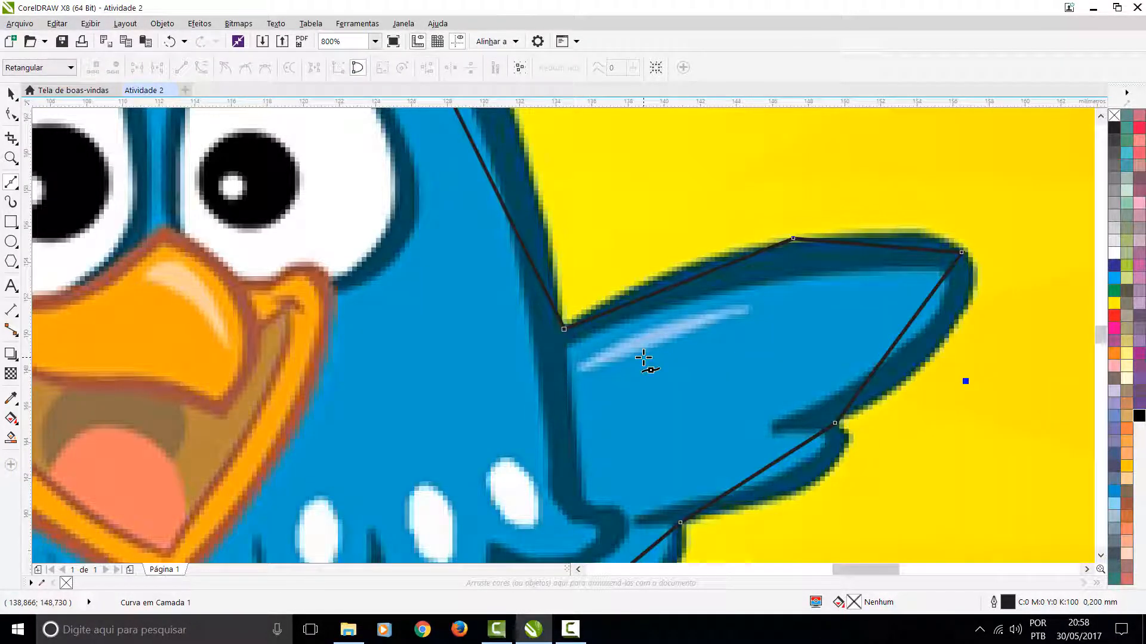
Undo the closing segment, close the outline again at its start node and fill it with grey-green C:20 M:0 Y:20 K:20
{"action": "key", "text": "ctrl+z"}
{"action": "scroll", "coordinate": [572, 327], "scroll_direction": "up", "scroll_amount": 2}
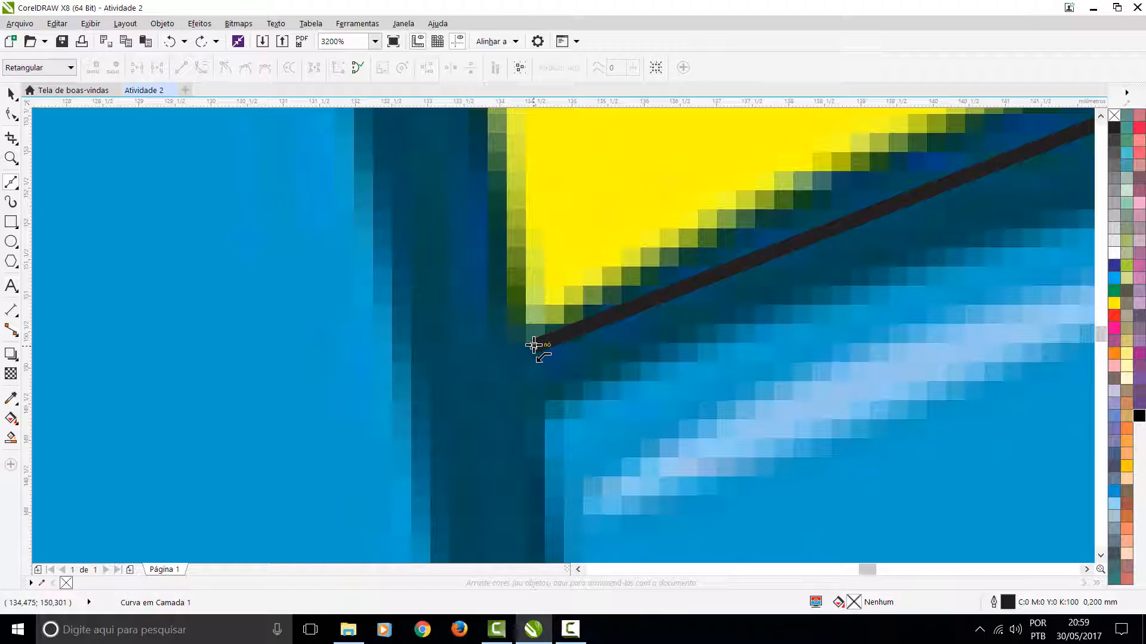
{"action": "left_click", "coordinate": [534, 345]}
{"action": "left_click", "coordinate": [1126, 177]}
{"action": "scroll", "coordinate": [537, 338], "scroll_direction": "down", "scroll_amount": 5}
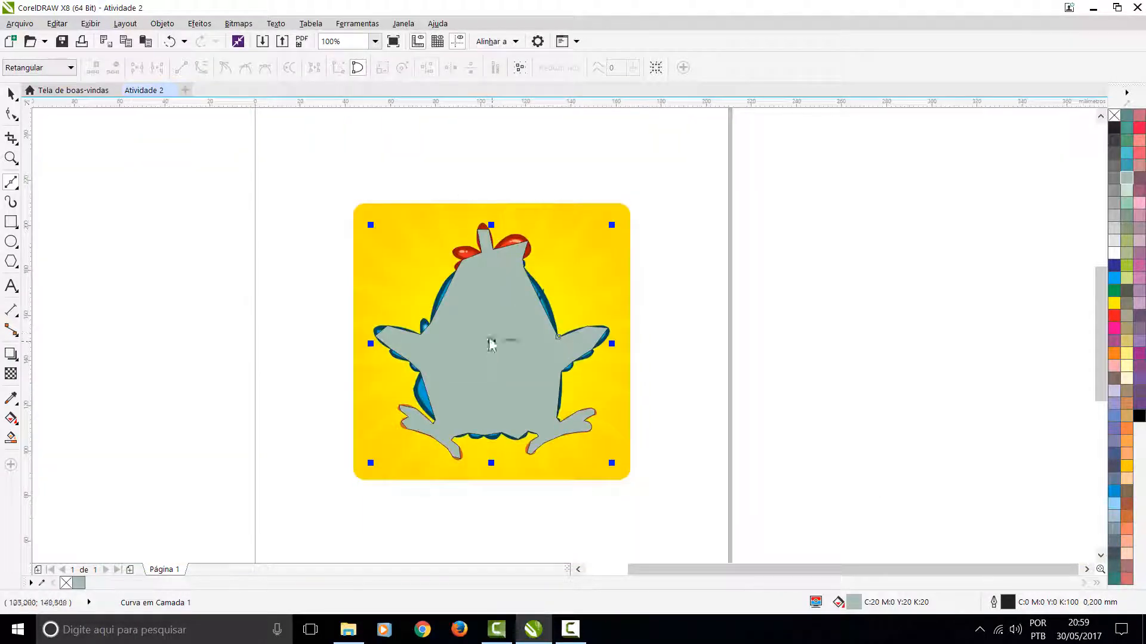
{"action": "scroll", "coordinate": [564, 336], "scroll_direction": "up", "scroll_amount": 1}
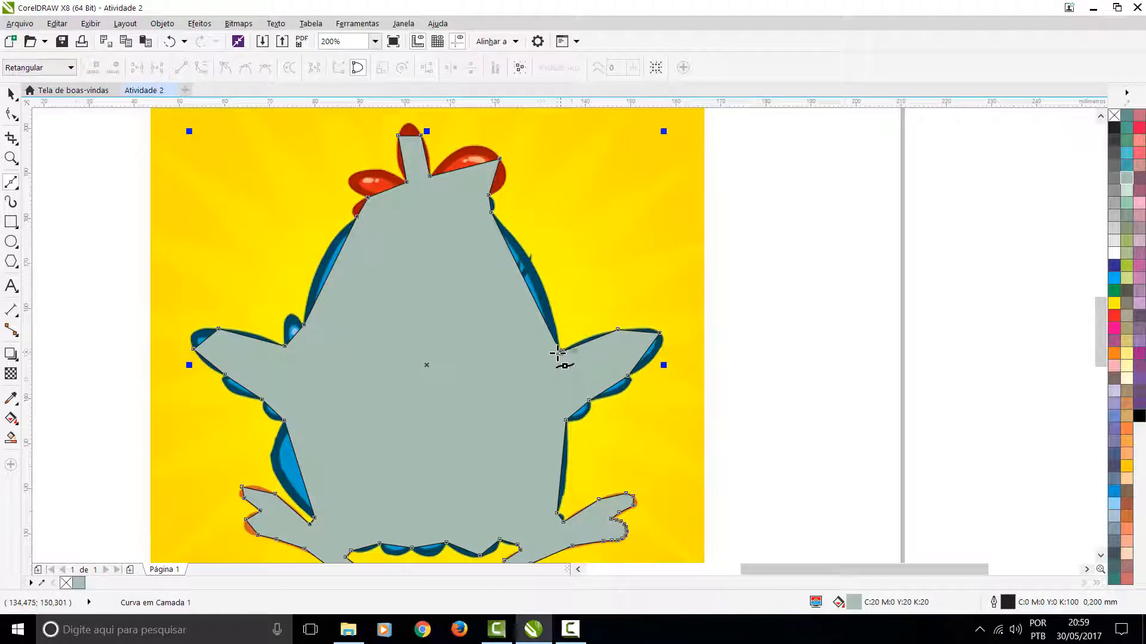
{"action": "scroll", "coordinate": [564, 336], "scroll_direction": "up", "scroll_amount": 2}
Undo the fill and closing segment, and end the outline just above its start node, leaving a small gap
{"action": "key", "text": "ctrl+z"}
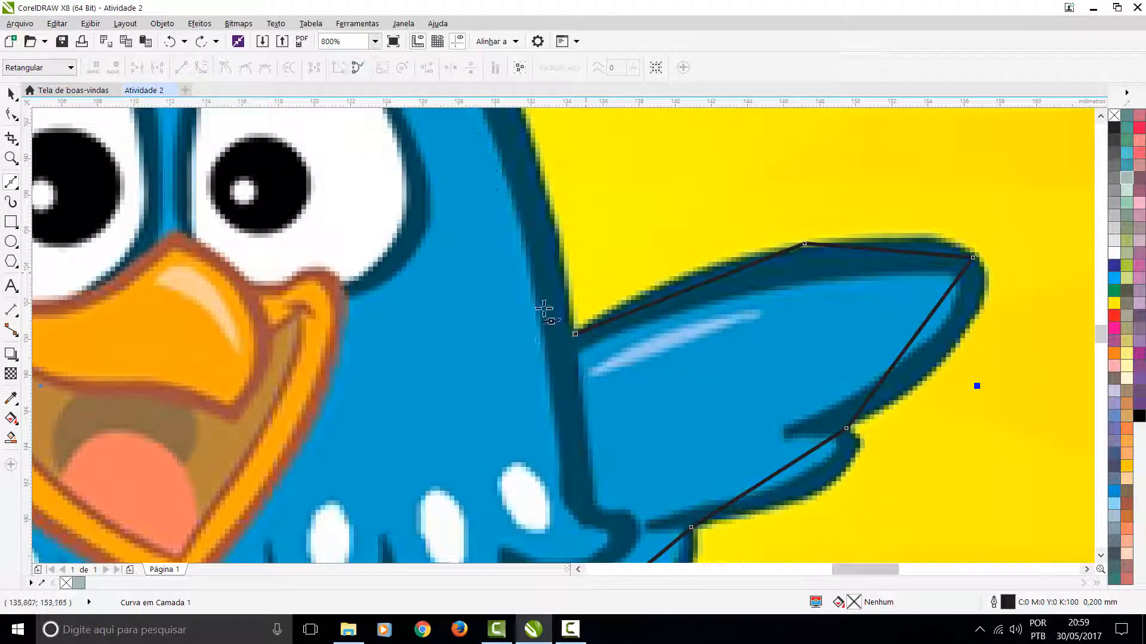
{"action": "scroll", "coordinate": [552, 333], "scroll_direction": "down", "scroll_amount": 3}
{"action": "scroll", "coordinate": [563, 336], "scroll_direction": "up", "scroll_amount": 3}
{"action": "left_click", "coordinate": [552, 319]}
{"action": "scroll", "coordinate": [557, 325], "scroll_direction": "up", "scroll_amount": 1}
{"action": "scroll", "coordinate": [791, 276], "scroll_direction": "down", "scroll_amount": 2}
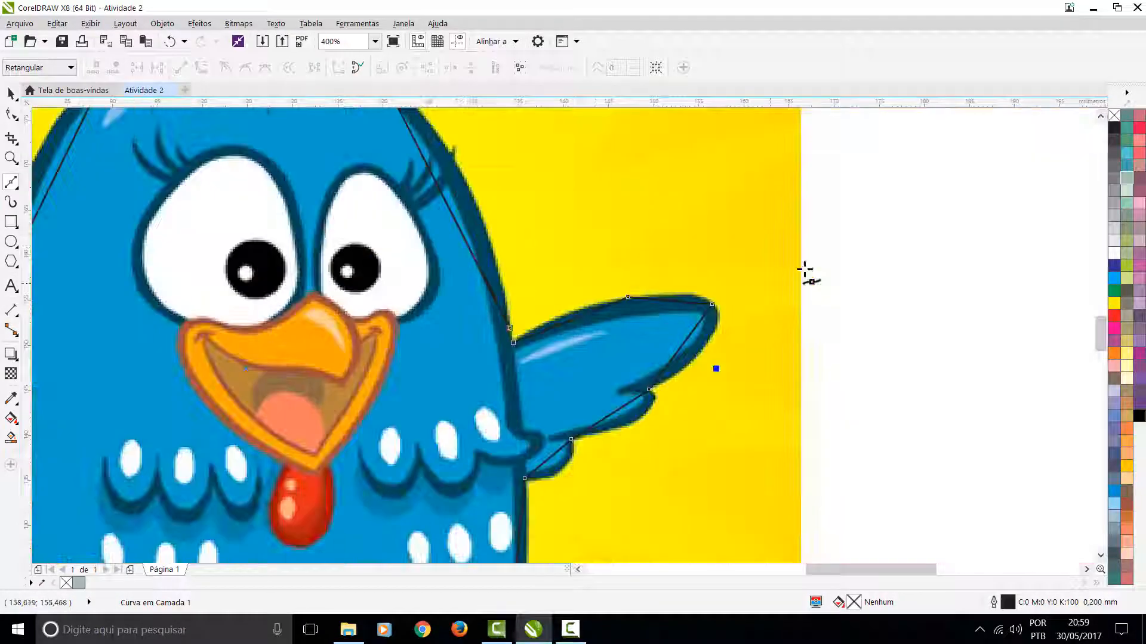
Try to fill the open outline with a pale grey-green palette colour
{"action": "key", "text": "space"}
{"action": "left_click", "coordinate": [1128, 189]}
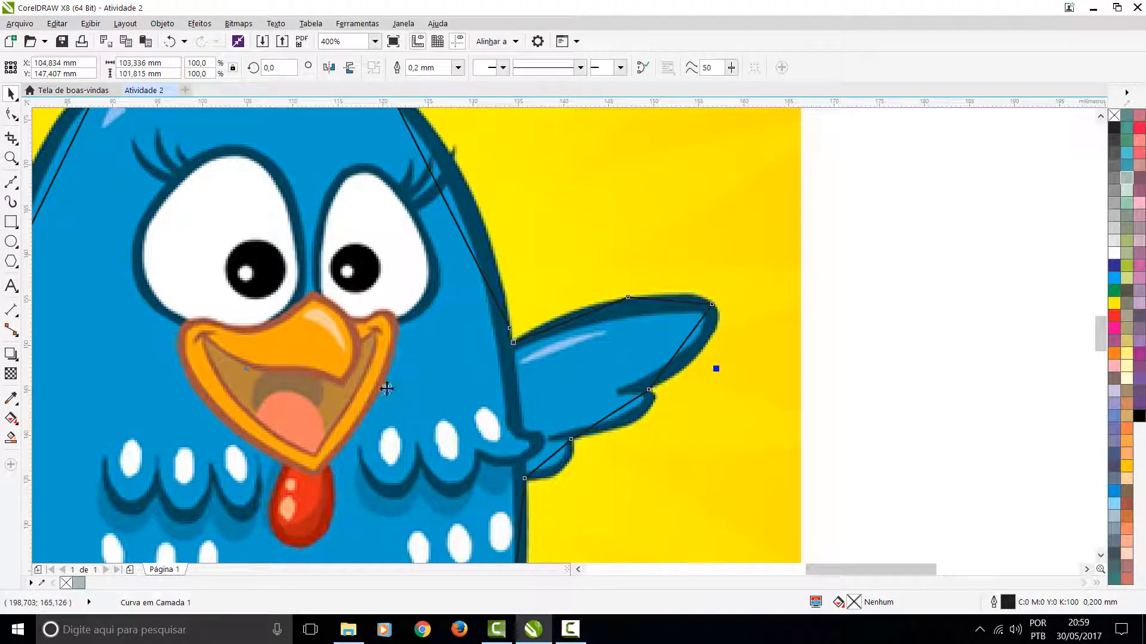
{"action": "key", "text": "ctrl+z"}
{"action": "scroll", "coordinate": [537, 341], "scroll_direction": "up", "scroll_amount": 3}
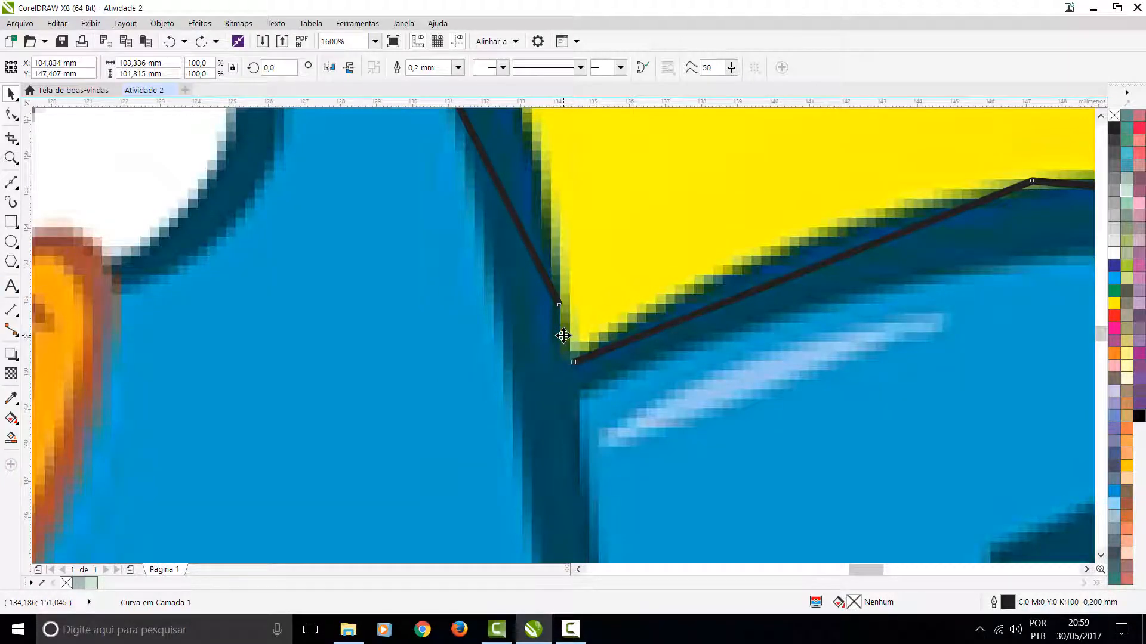
{"action": "key", "text": "F10"}
{"action": "scroll", "coordinate": [606, 328], "scroll_direction": "down", "scroll_amount": 5}
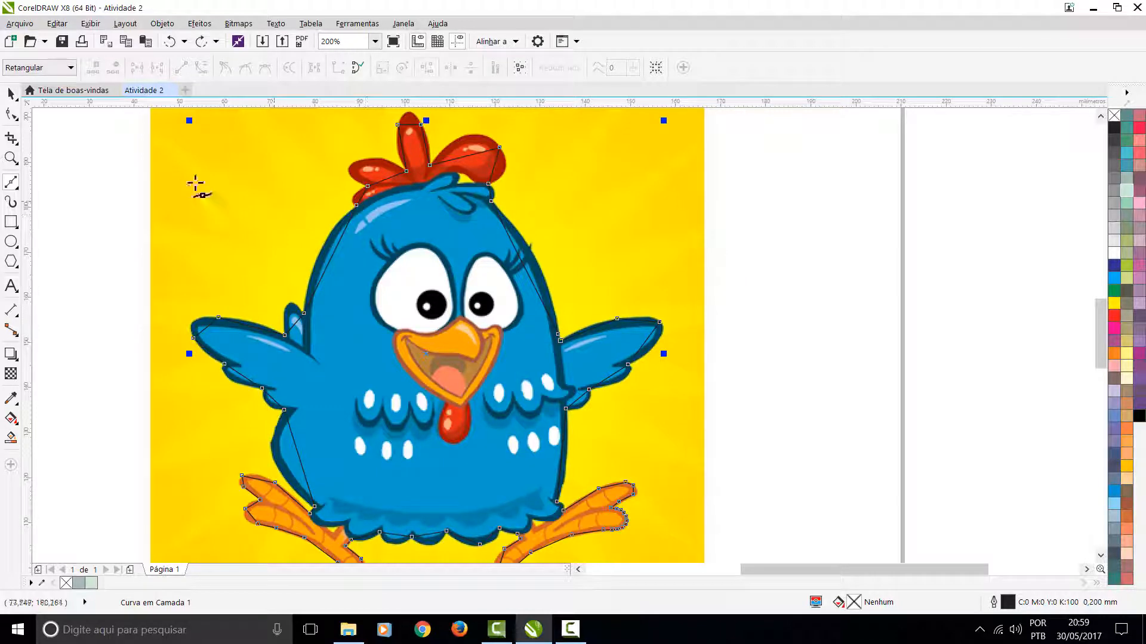
{"action": "left_click", "coordinate": [11, 94]}
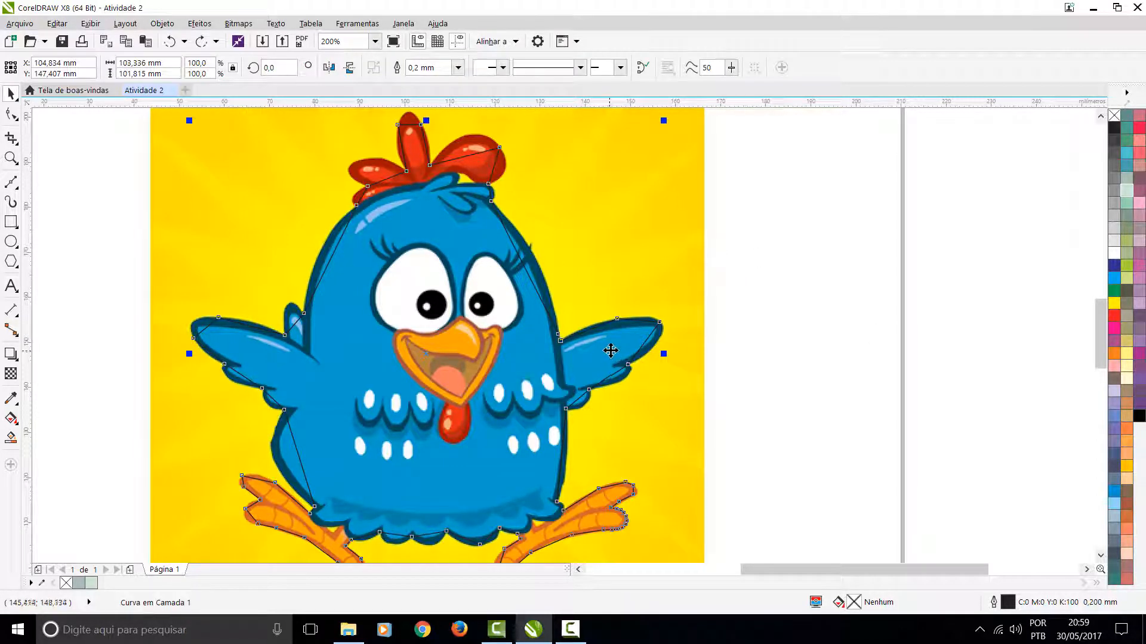
Close the outline by linking its two open end nodes with the Bézier tool, and fill it with pink C:0 M:40 Y:0 K:20
{"action": "scroll", "coordinate": [560, 333], "scroll_direction": "up", "scroll_amount": 3}
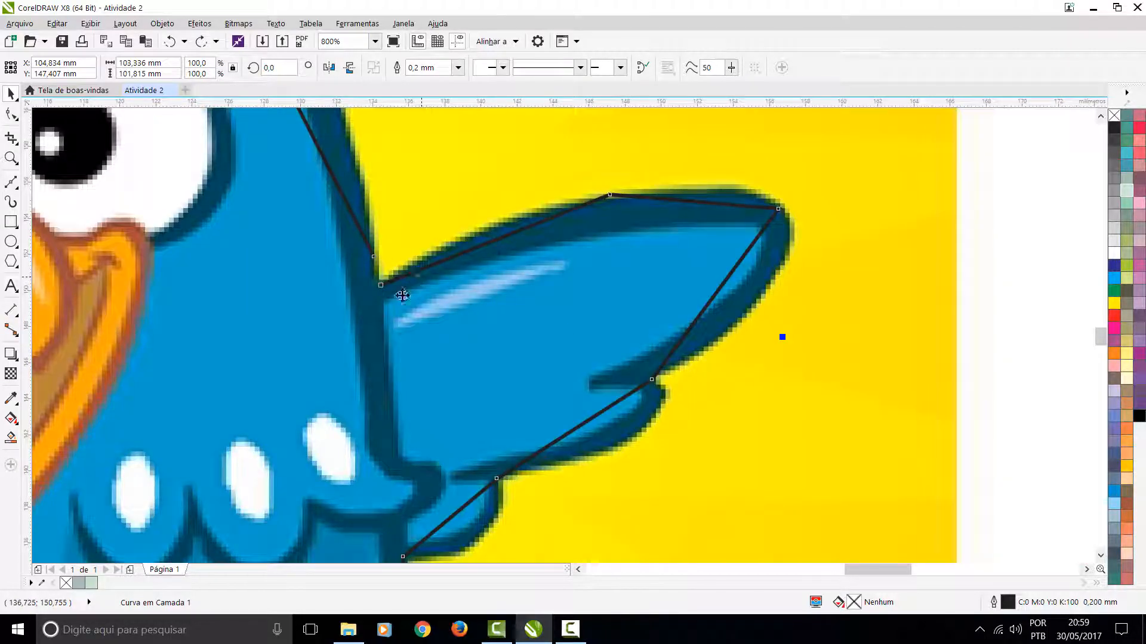
{"action": "left_click", "coordinate": [10, 182]}
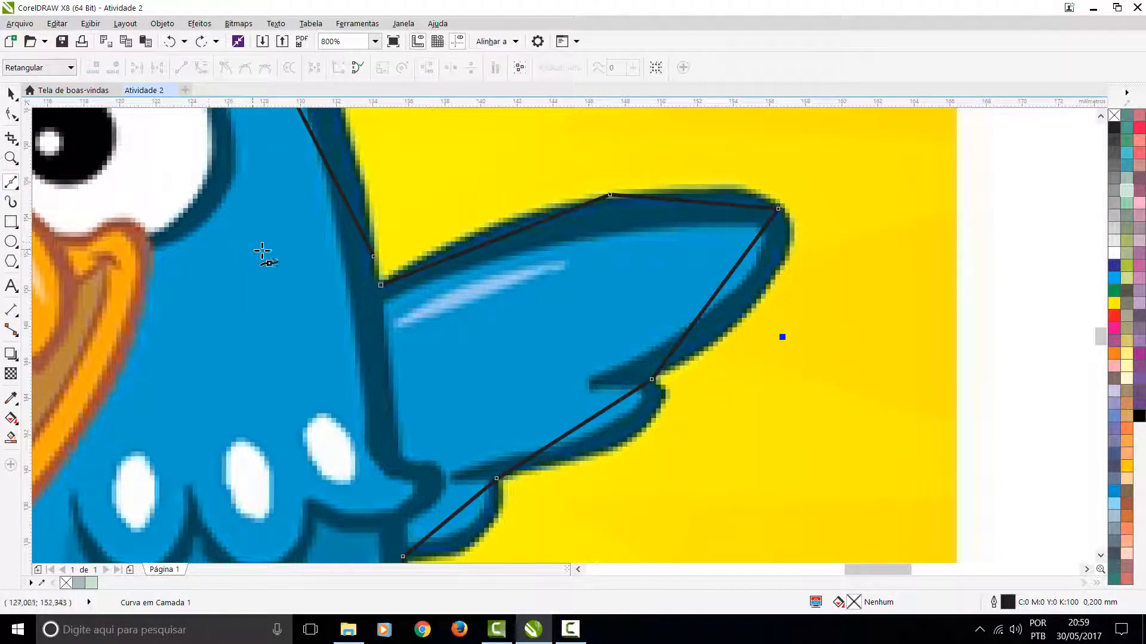
{"action": "scroll", "coordinate": [373, 258], "scroll_direction": "up", "scroll_amount": 2}
{"action": "left_click", "coordinate": [545, 323]}
{"action": "left_click", "coordinate": [575, 436]}
{"action": "scroll", "coordinate": [586, 456], "scroll_direction": "down", "scroll_amount": 2}
{"action": "key", "text": "space"}
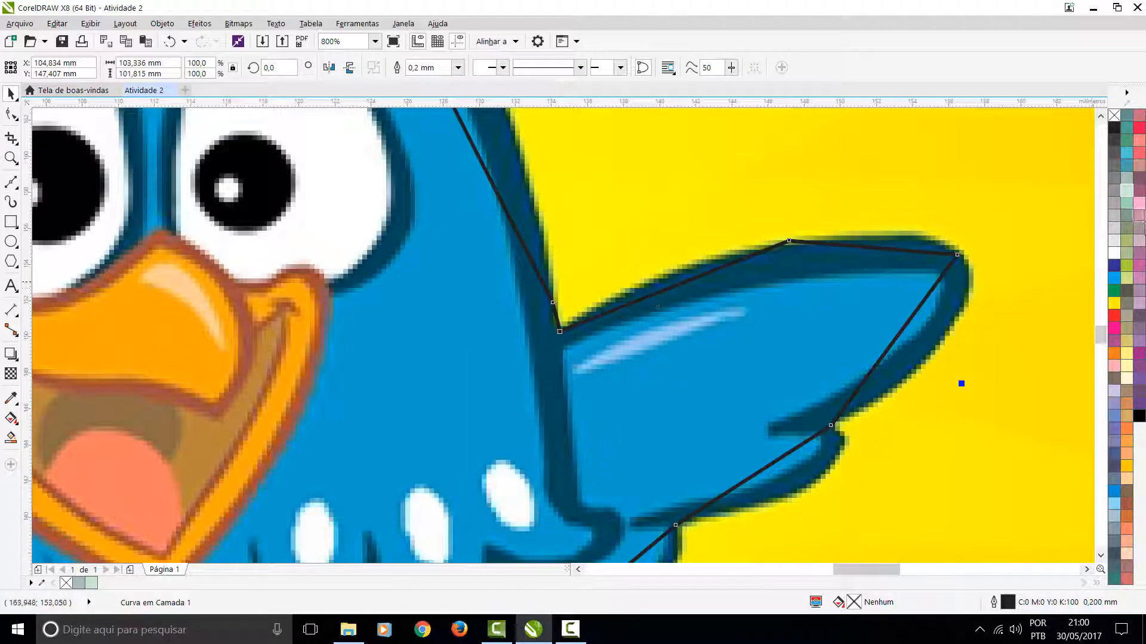
{"action": "left_click", "coordinate": [1139, 216]}
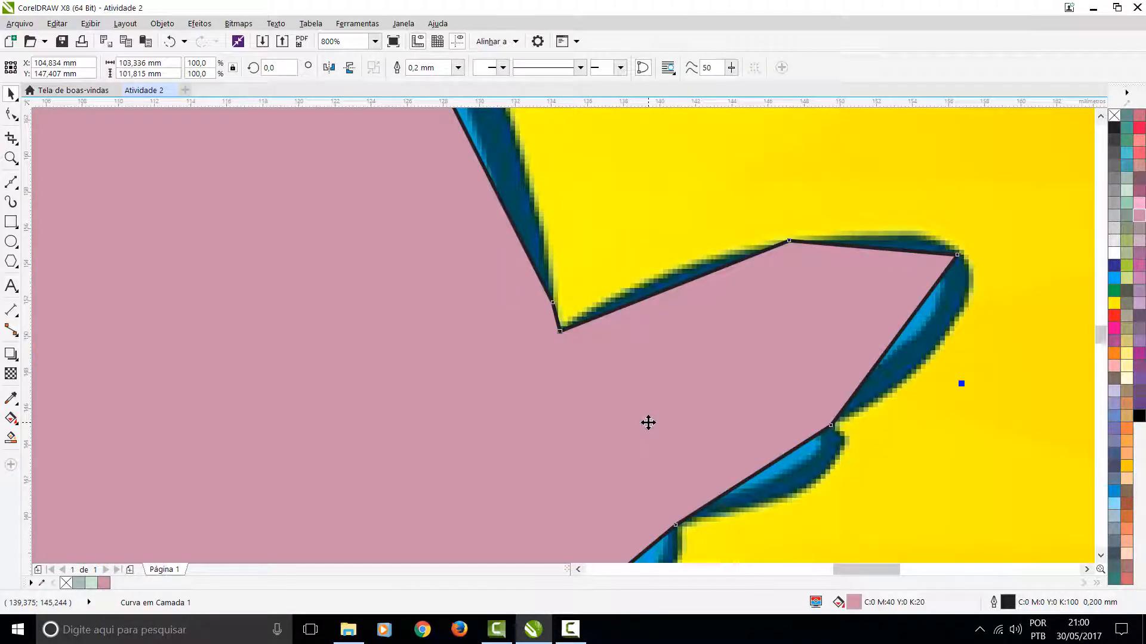
Undo the pink fill and the closing segment beside the right-hand wing
{"action": "scroll", "coordinate": [562, 337], "scroll_direction": "up", "scroll_amount": 2}
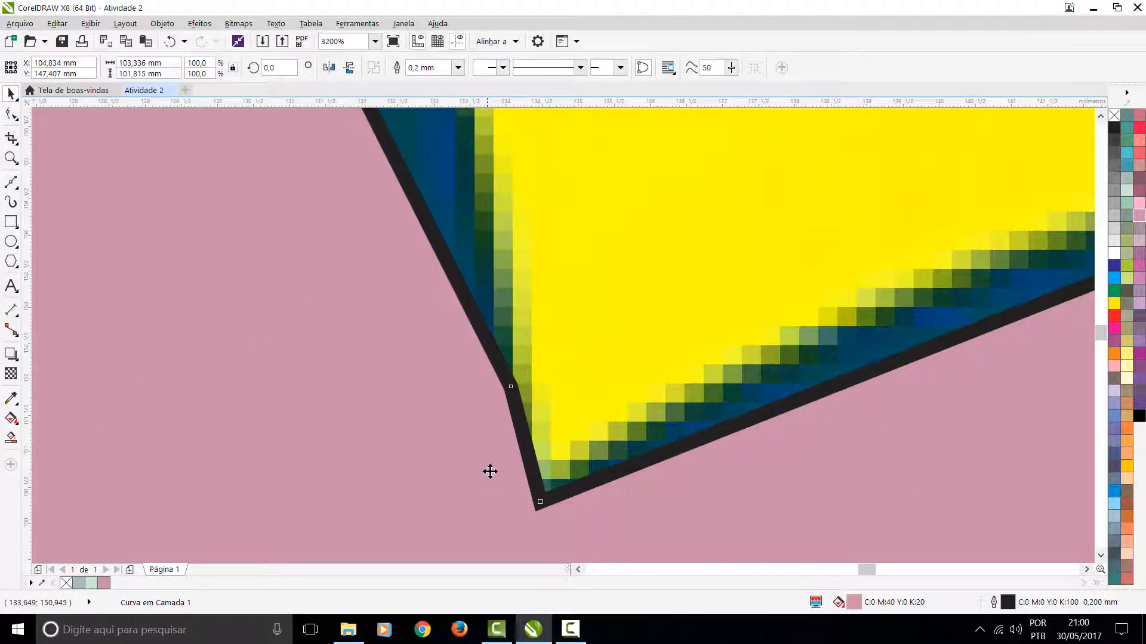
{"action": "key", "text": "ctrl+z"}
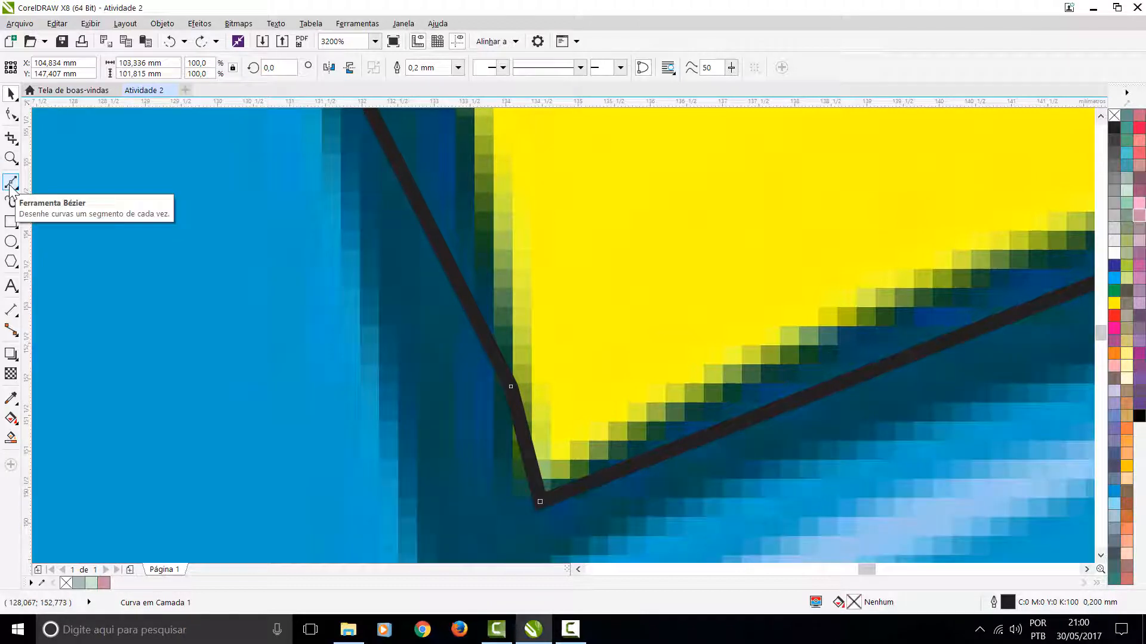
{"action": "key", "text": "ctrl+z"}
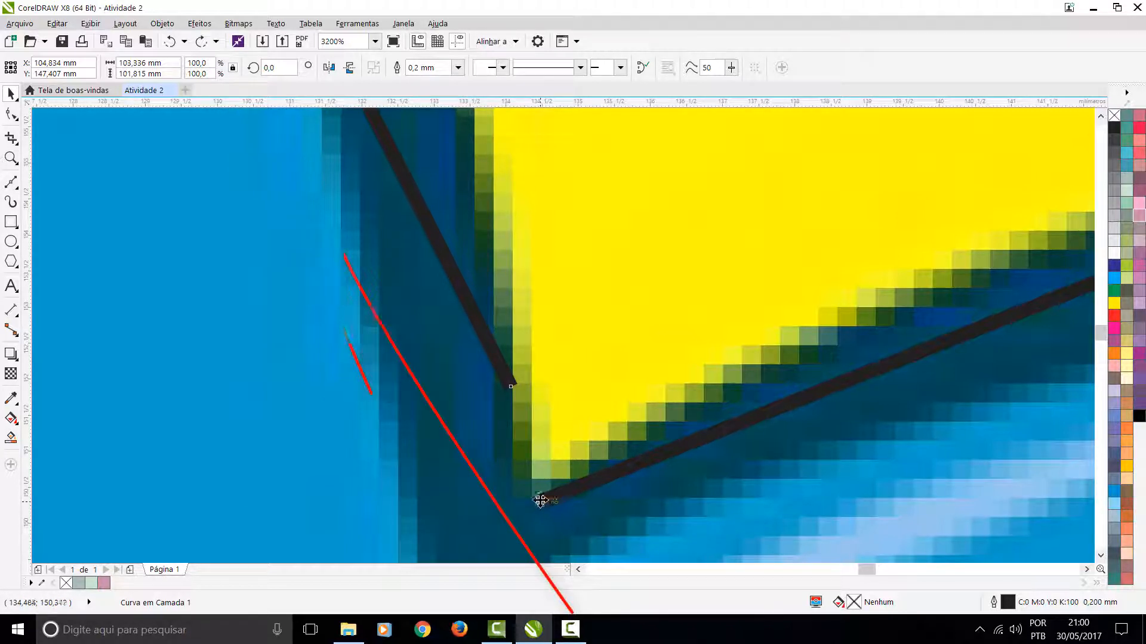
Draw a Bézier segment from the wing's start node to just beside the other open end, and try filling with C:0 M:40 Y:0 K:60
{"action": "left_click", "coordinate": [11, 184]}
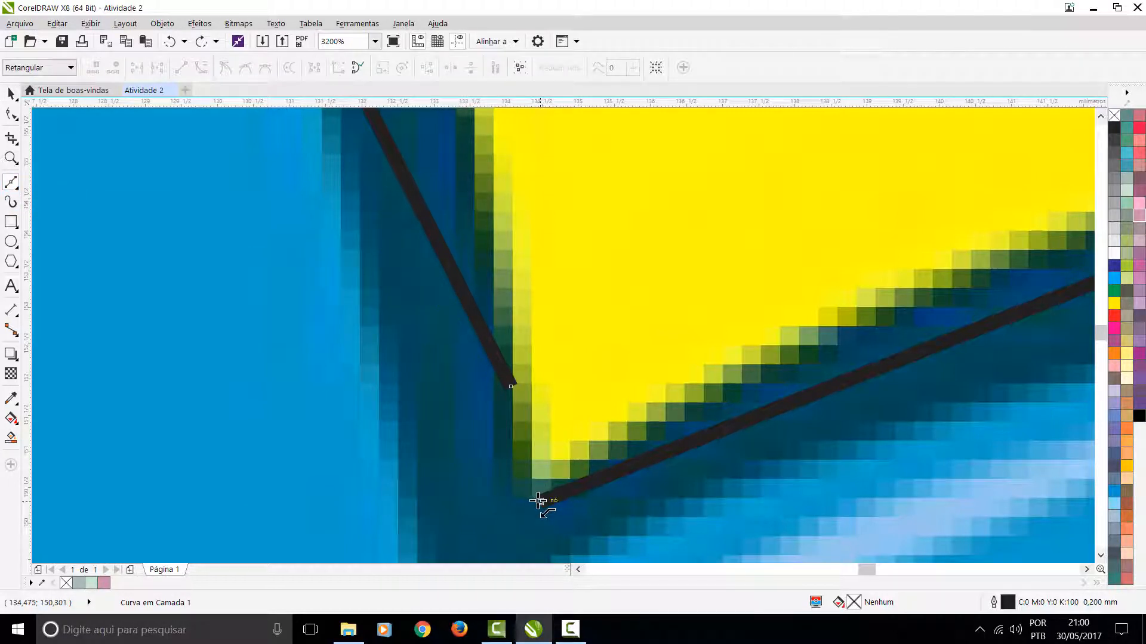
{"action": "left_click", "coordinate": [512, 385]}
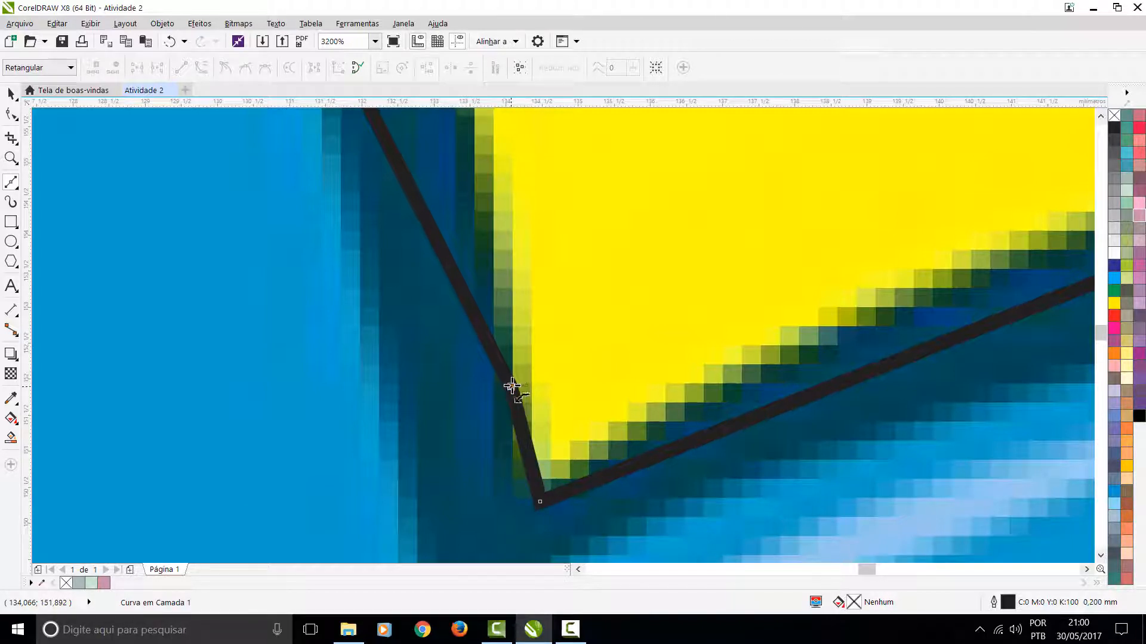
{"action": "key", "text": "space"}
{"action": "scroll", "coordinate": [528, 383], "scroll_direction": "up", "scroll_amount": 3}
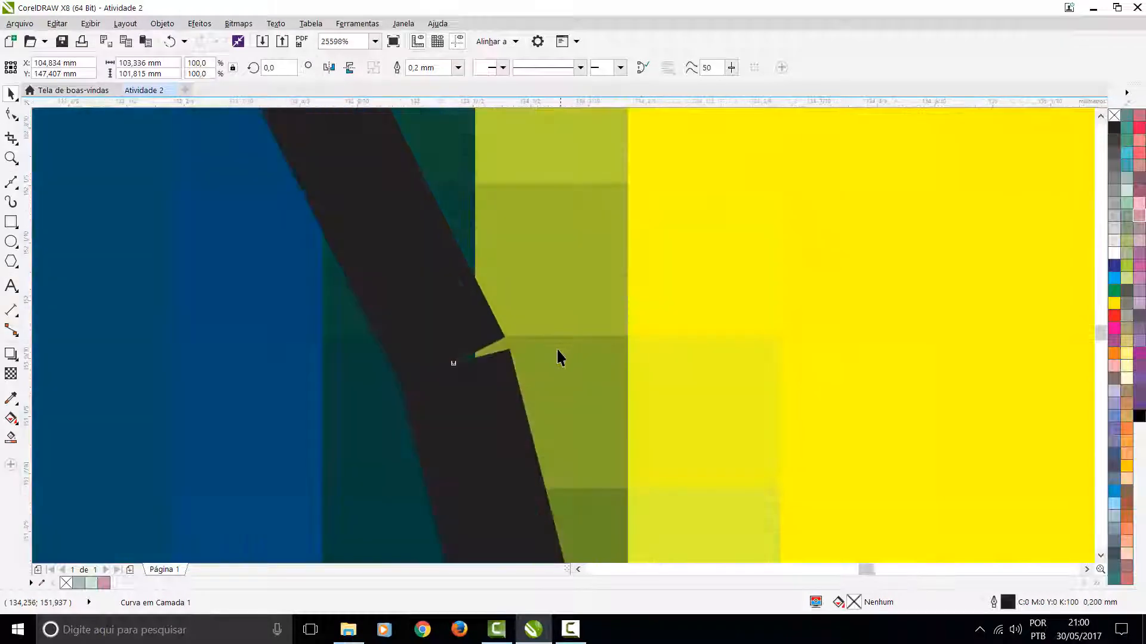
{"action": "scroll", "coordinate": [823, 309], "scroll_direction": "down", "scroll_amount": 6}
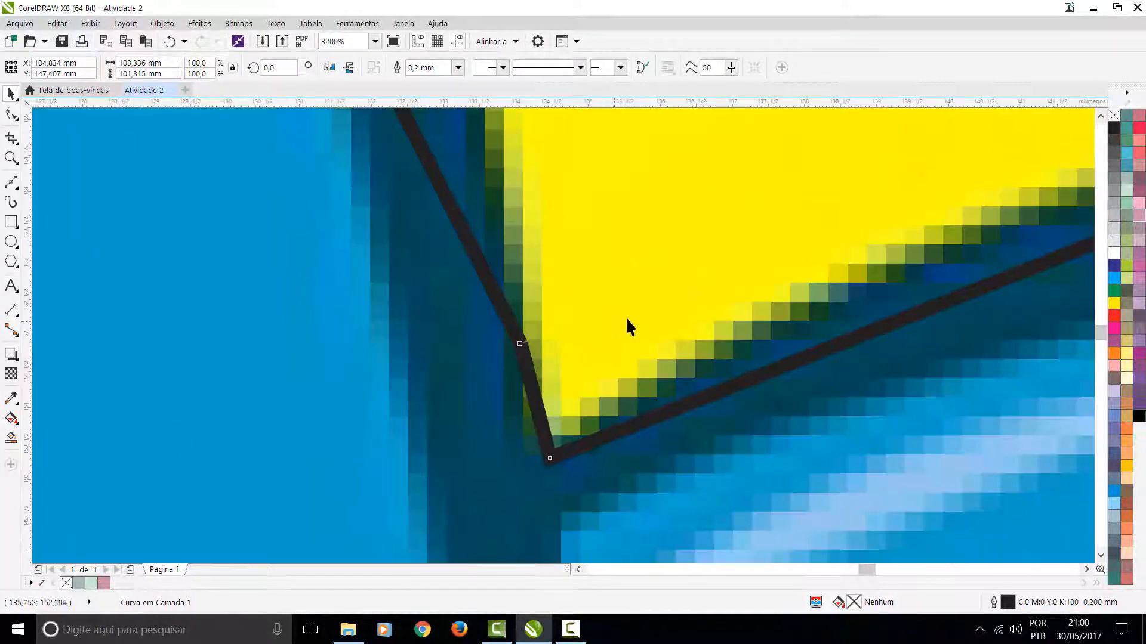
{"action": "left_click", "coordinate": [1140, 201]}
{"action": "left_click", "coordinate": [1139, 178]}
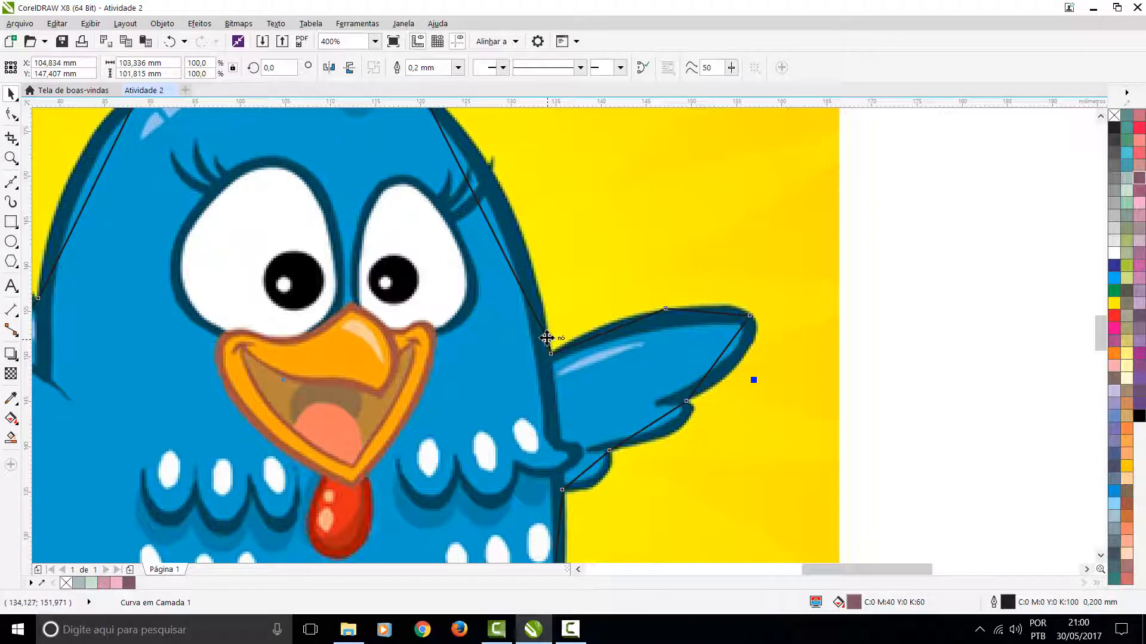
Merge the two nearly touching end nodes with the Shape tool by moving one onto the other to close the outline
{"action": "scroll", "coordinate": [552, 341], "scroll_direction": "up", "scroll_amount": 3}
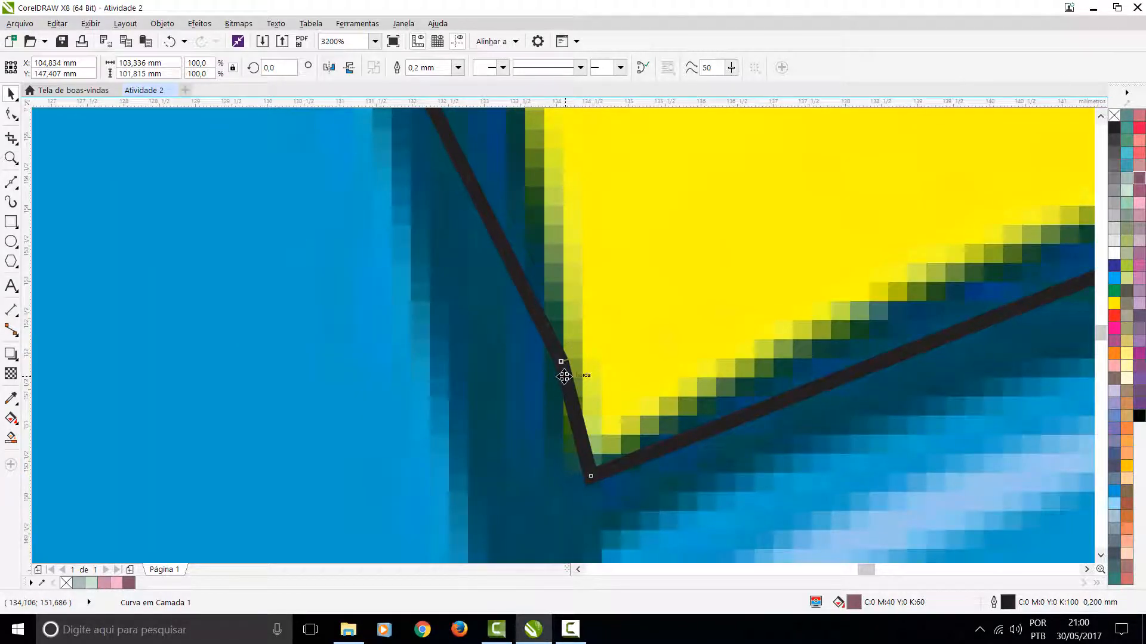
{"action": "key", "text": "F10"}
{"action": "scroll", "coordinate": [565, 377], "scroll_direction": "up", "scroll_amount": 2}
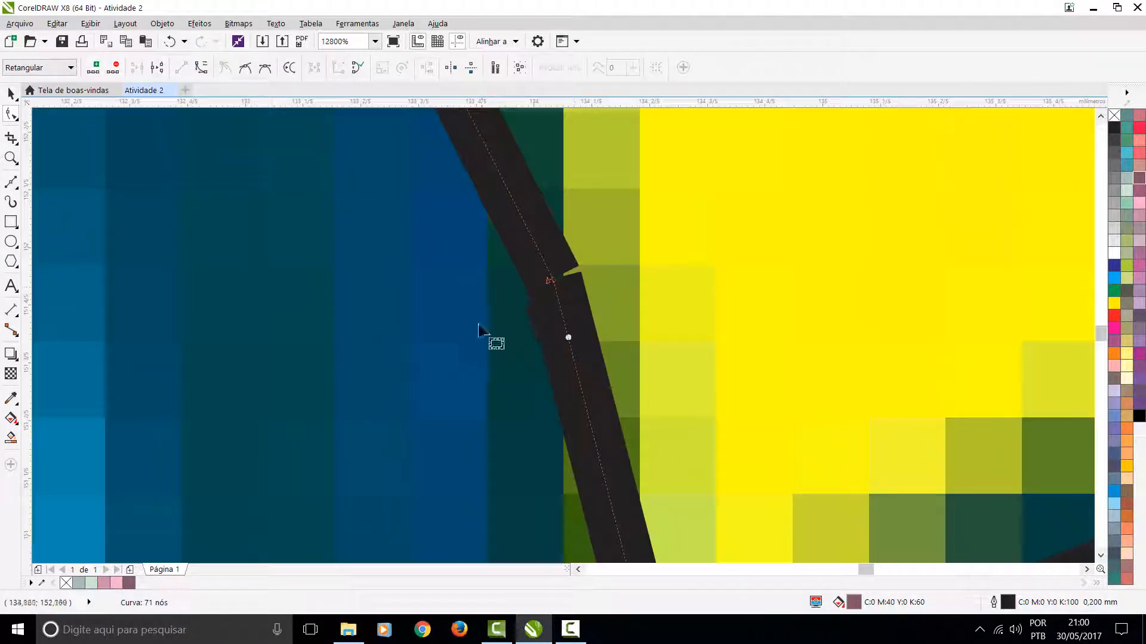
{"action": "scroll", "coordinate": [588, 340], "scroll_direction": "down", "scroll_amount": 2}
{"action": "scroll", "coordinate": [567, 340], "scroll_direction": "up", "scroll_amount": 3}
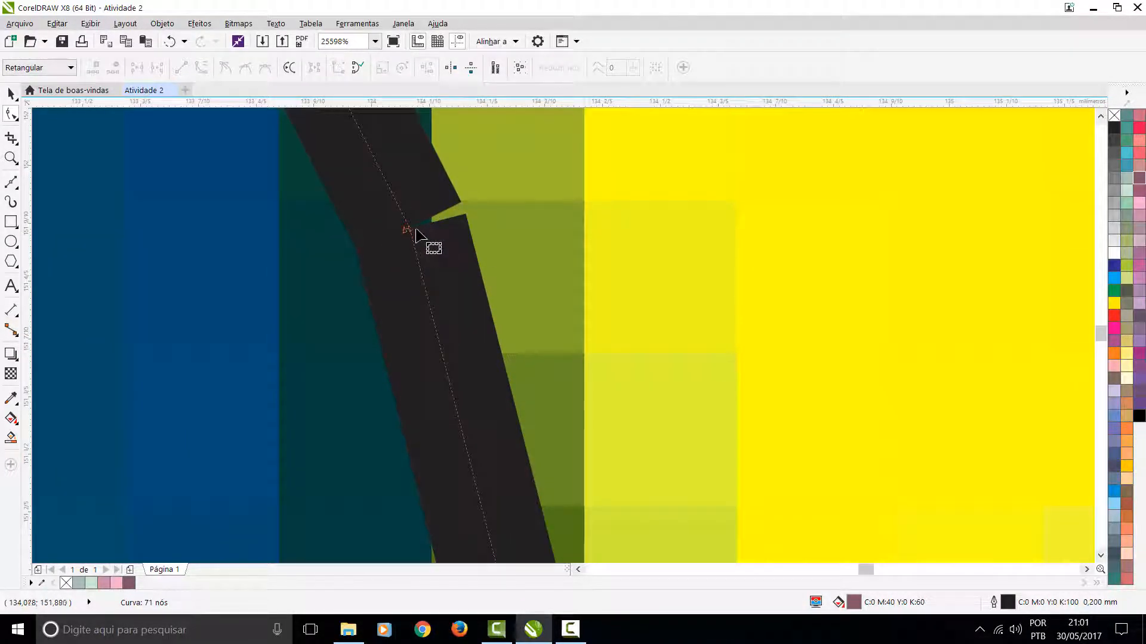
{"action": "scroll", "coordinate": [409, 236], "scroll_direction": "up", "scroll_amount": 3}
{"action": "mouse_move", "coordinate": [548, 285]}
{"action": "left_mouse_down"}
{"action": "mouse_move", "coordinate": [529, 283]}
{"action": "mouse_move", "coordinate": [532, 296]}
{"action": "mouse_move", "coordinate": [498, 283]}
{"action": "mouse_move", "coordinate": [571, 278]}
{"action": "mouse_move", "coordinate": [512, 278]}
{"action": "mouse_move", "coordinate": [555, 247]}
{"action": "mouse_move", "coordinate": [549, 234]}
{"action": "mouse_move", "coordinate": [509, 274]}
{"action": "mouse_move", "coordinate": [534, 249]}
{"action": "mouse_move", "coordinate": [552, 281]}
{"action": "left_mouse_up"}
{"action": "scroll", "coordinate": [556, 283], "scroll_direction": "down", "scroll_amount": 10}
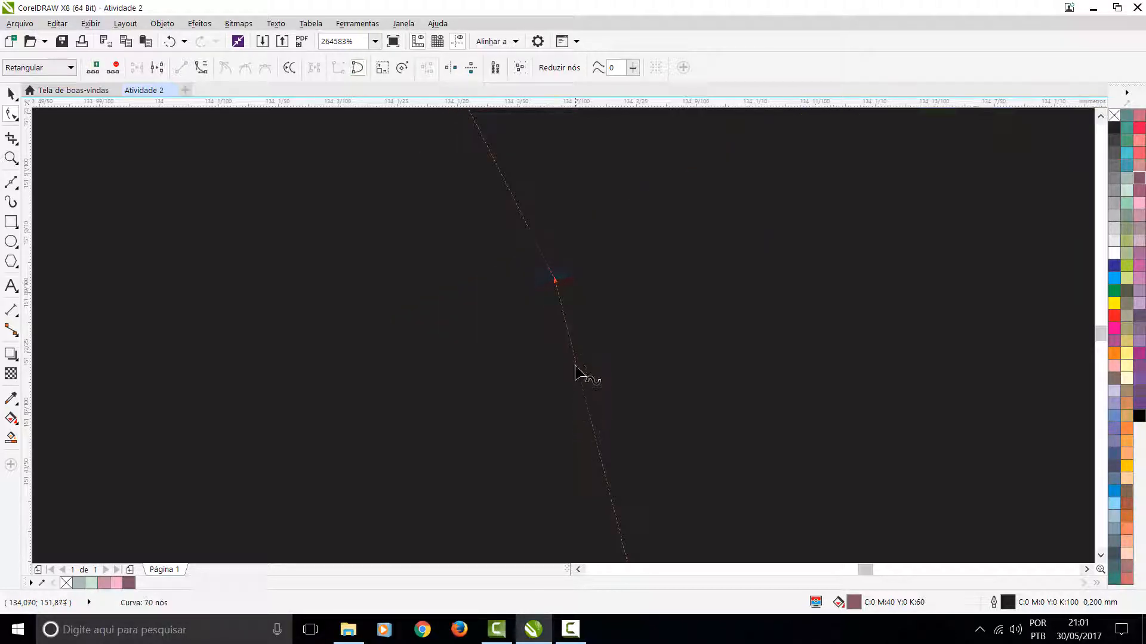
Try moving the merged node slightly up the head outline, and undo the move
{"action": "scroll", "coordinate": [562, 335], "scroll_direction": "down", "scroll_amount": 5}
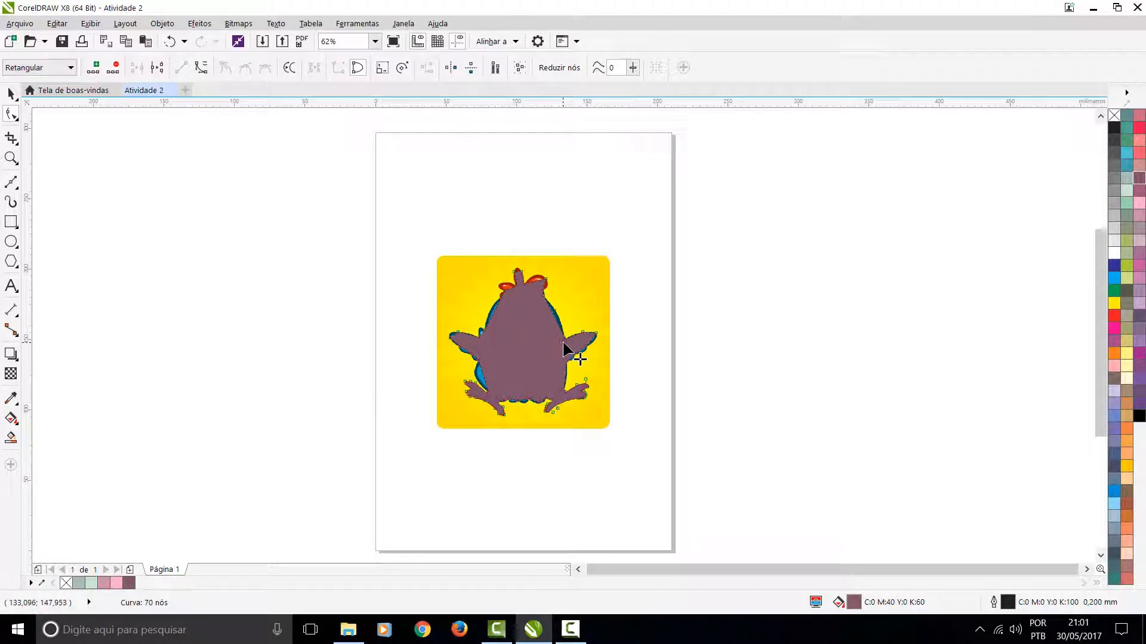
{"action": "scroll", "coordinate": [563, 343], "scroll_direction": "up", "scroll_amount": 8}
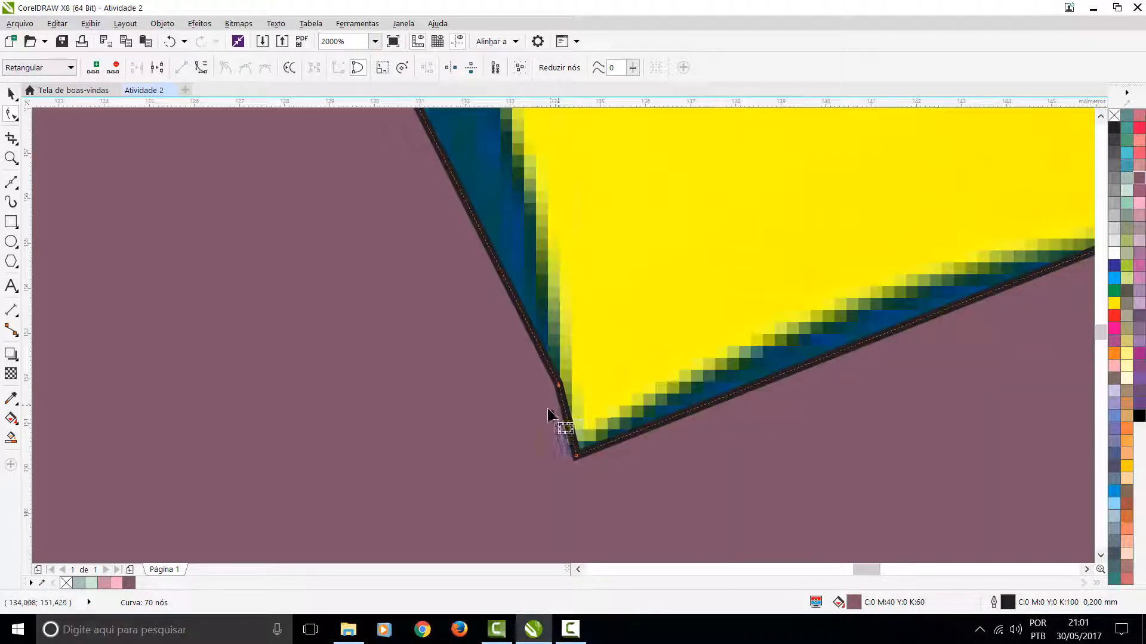
{"action": "left_click_drag", "start_coordinate": [559, 386], "coordinate": [541, 335]}
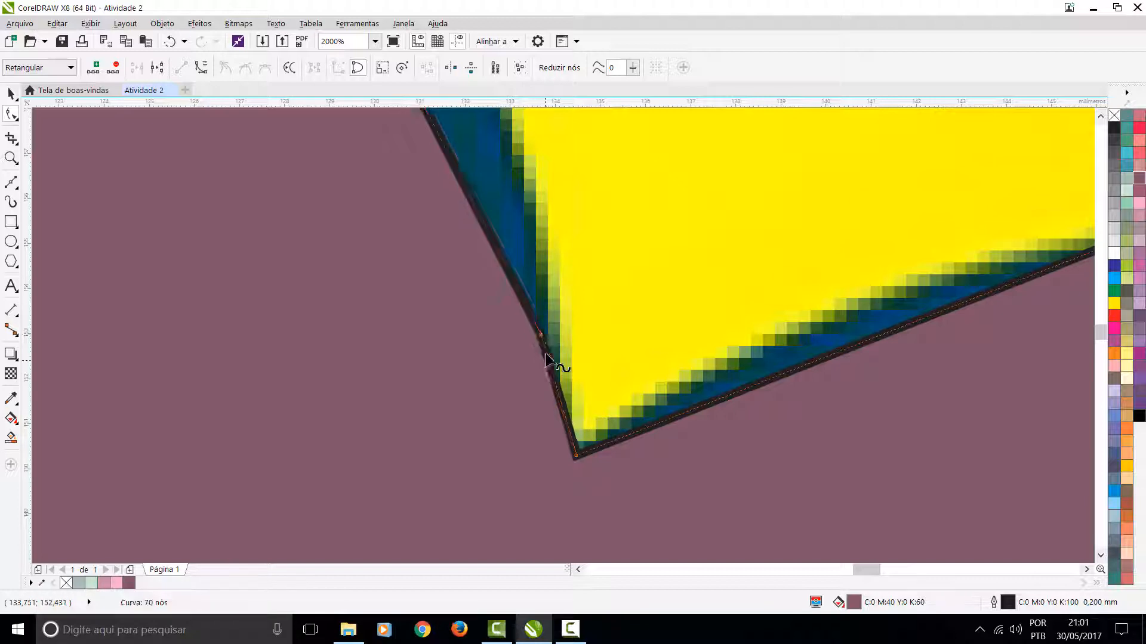
{"action": "key", "text": "ctrl+z"}
Separate the end nodes above the right-hand wing with a visible gap, select both and close the outline with Join Two Nodes
{"action": "scroll", "coordinate": [571, 369], "scroll_direction": "up", "scroll_amount": 2}
{"action": "double_click", "coordinate": [571, 343]}
{"action": "left_click_drag", "start_coordinate": [572, 346], "coordinate": [584, 377]}
{"action": "left_click_drag", "start_coordinate": [470, 418], "coordinate": [572, 340]}
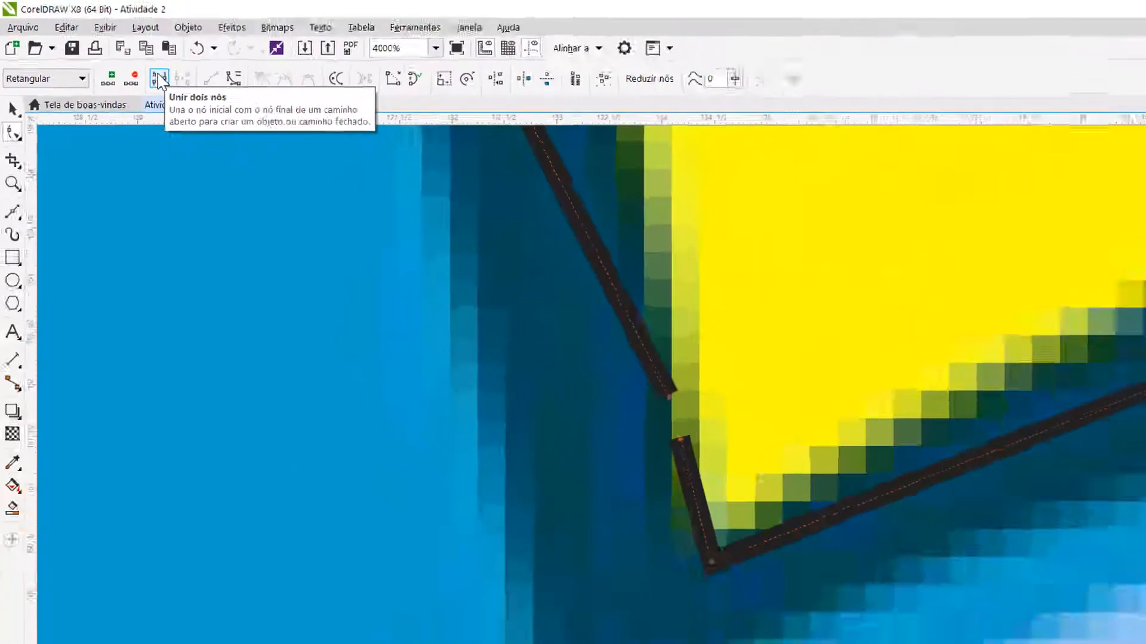
{"action": "left_click", "coordinate": [413, 204]}
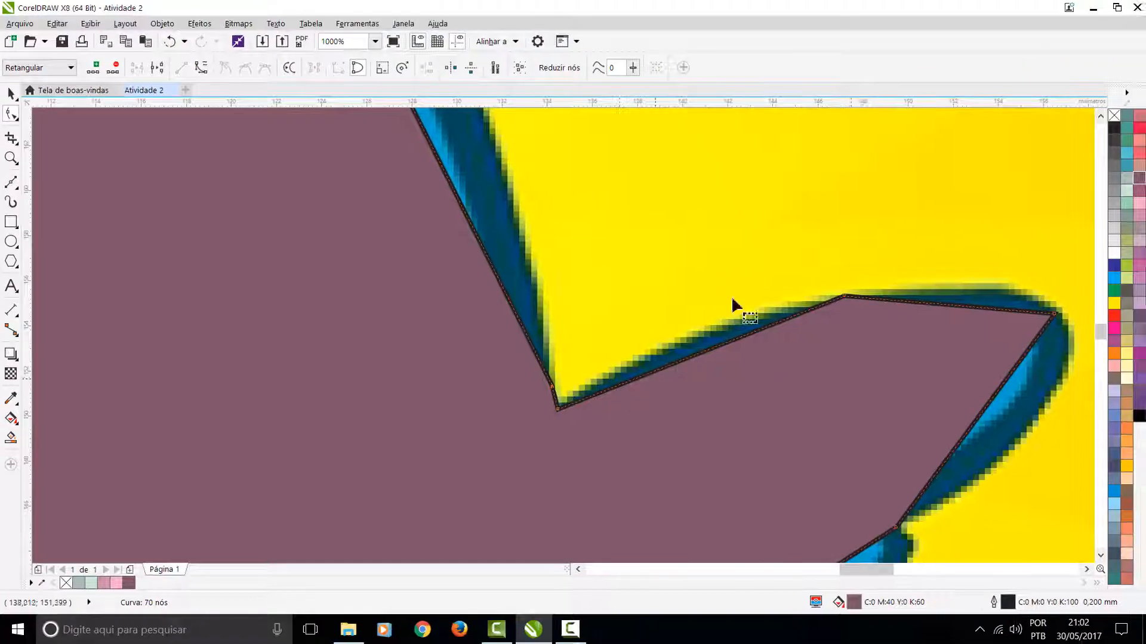
Remove the fill from the closed chicken outline so the image underneath shows
{"action": "left_click_drag", "start_coordinate": [914, 339], "coordinate": [914, 340]}
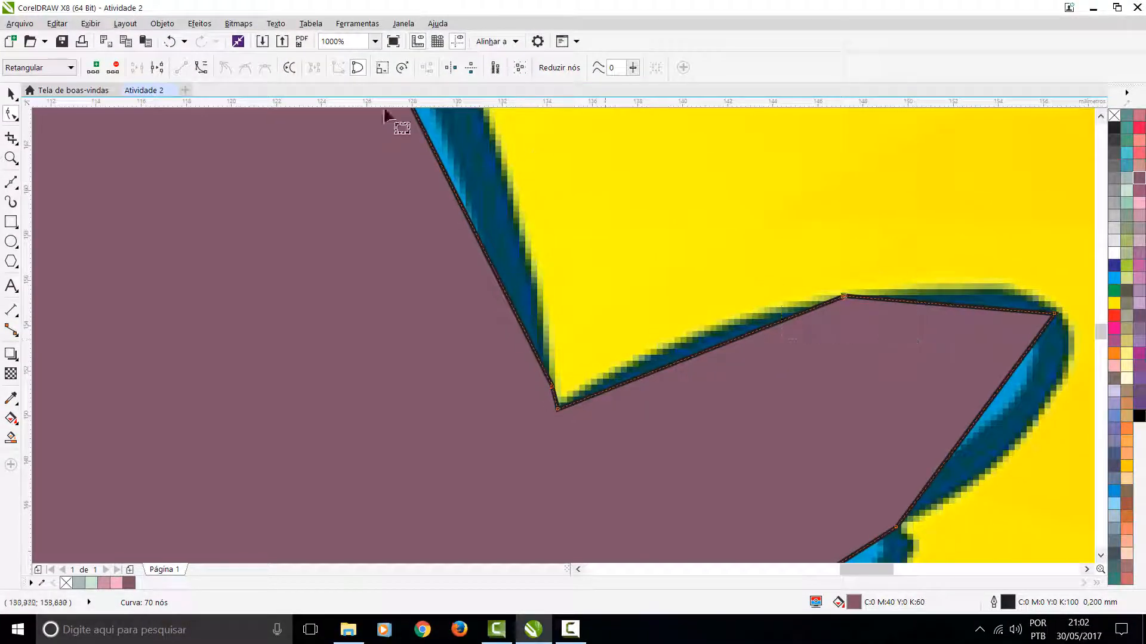
{"action": "left_click", "coordinate": [156, 67]}
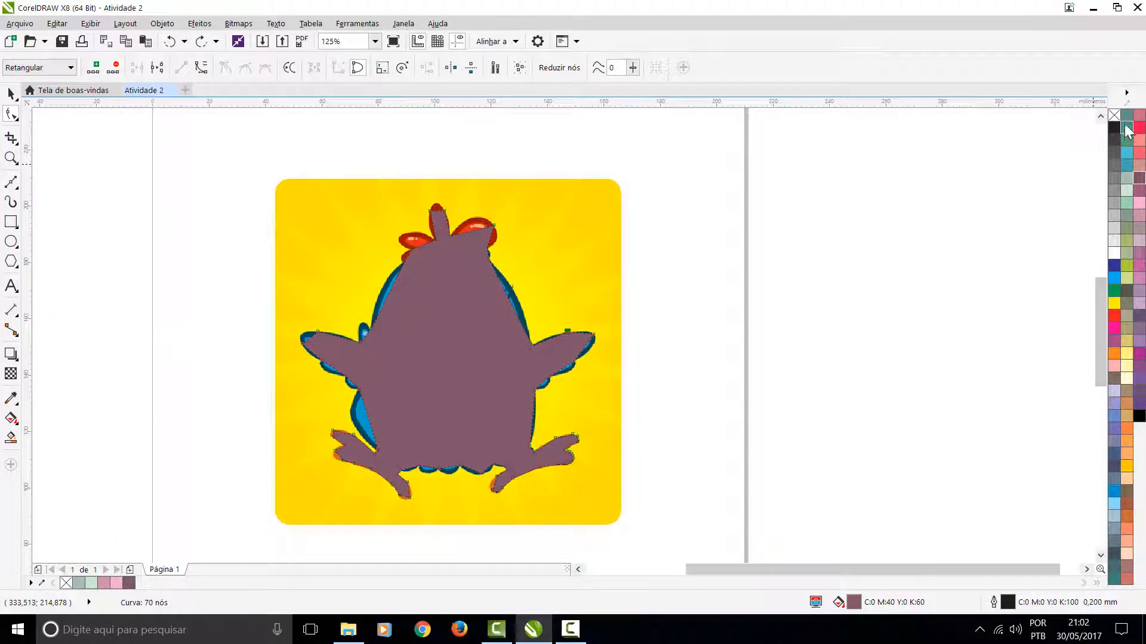
{"action": "left_click", "coordinate": [1115, 116]}
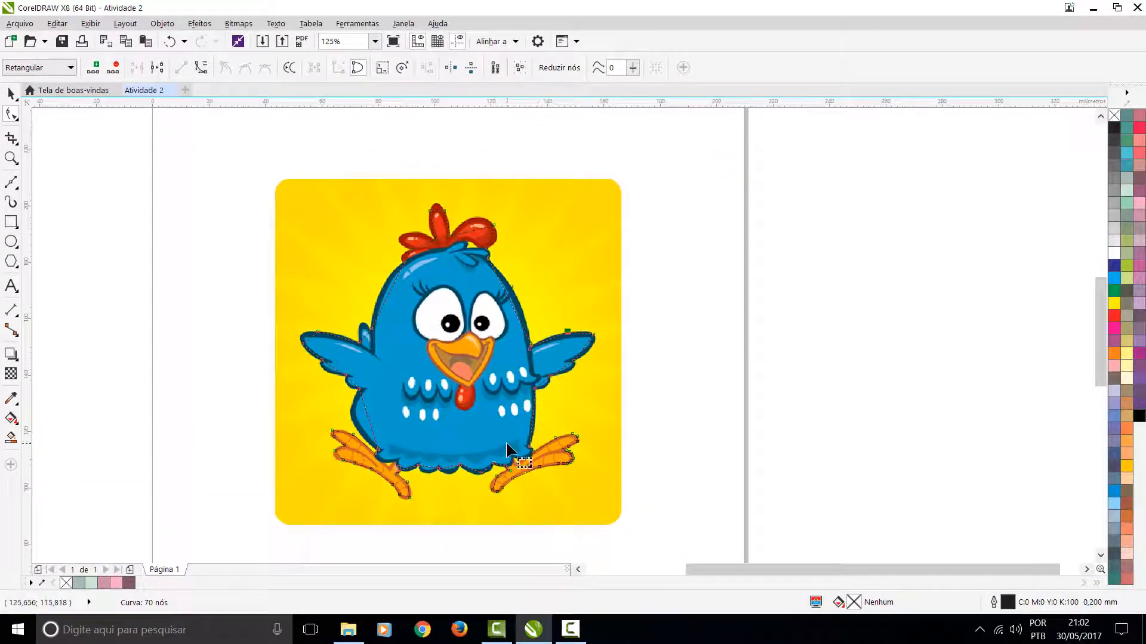
Select all nodes of the outline with the Shape tool, clear the node selection and return to the Pick tool
{"action": "scroll", "coordinate": [618, 388], "scroll_direction": "down", "scroll_amount": 2}
{"action": "scroll", "coordinate": [626, 286], "scroll_direction": "up", "scroll_amount": 4}
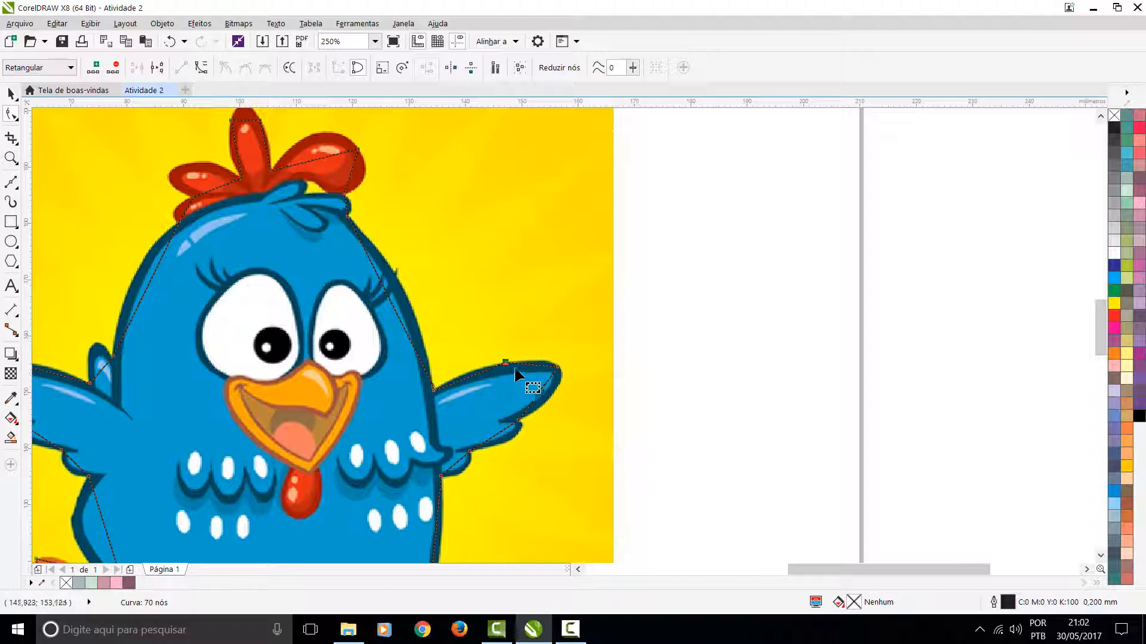
{"action": "scroll", "coordinate": [656, 322], "scroll_direction": "down", "scroll_amount": 1}
{"action": "scroll", "coordinate": [531, 333], "scroll_direction": "down", "scroll_amount": 4}
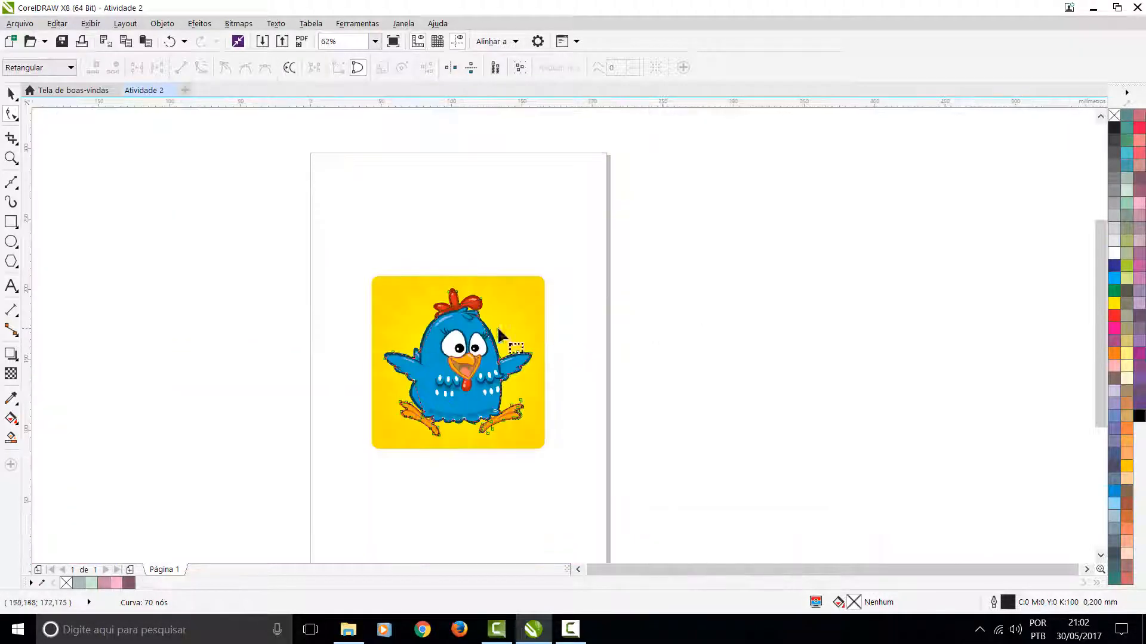
{"action": "left_click_drag", "start_coordinate": [340, 247], "coordinate": [561, 461]}
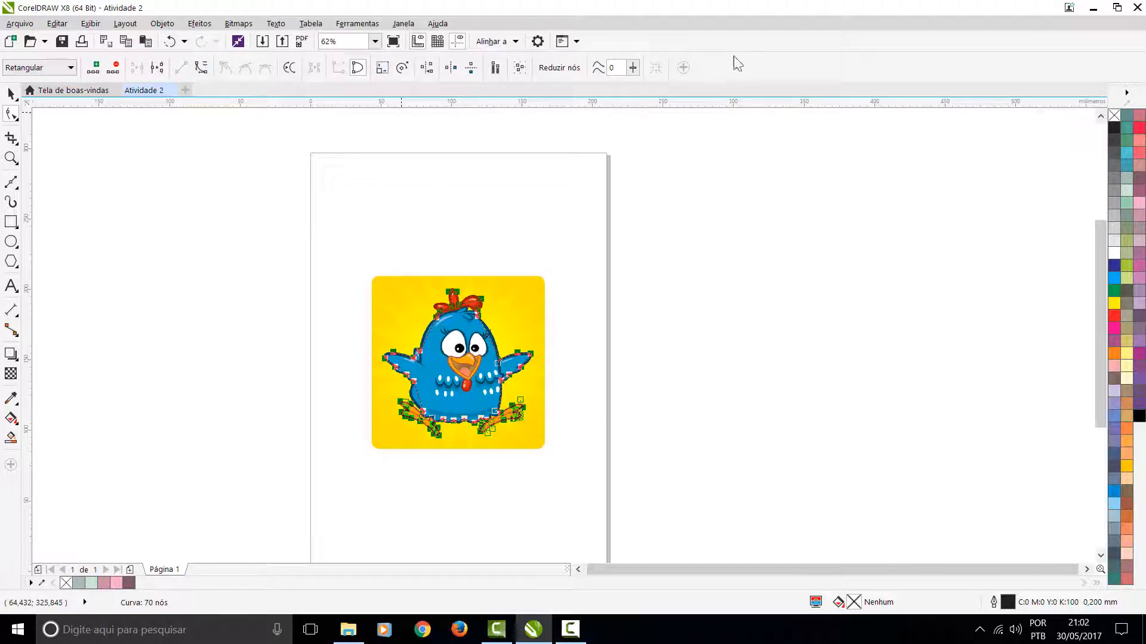
{"action": "left_click", "coordinate": [461, 236]}
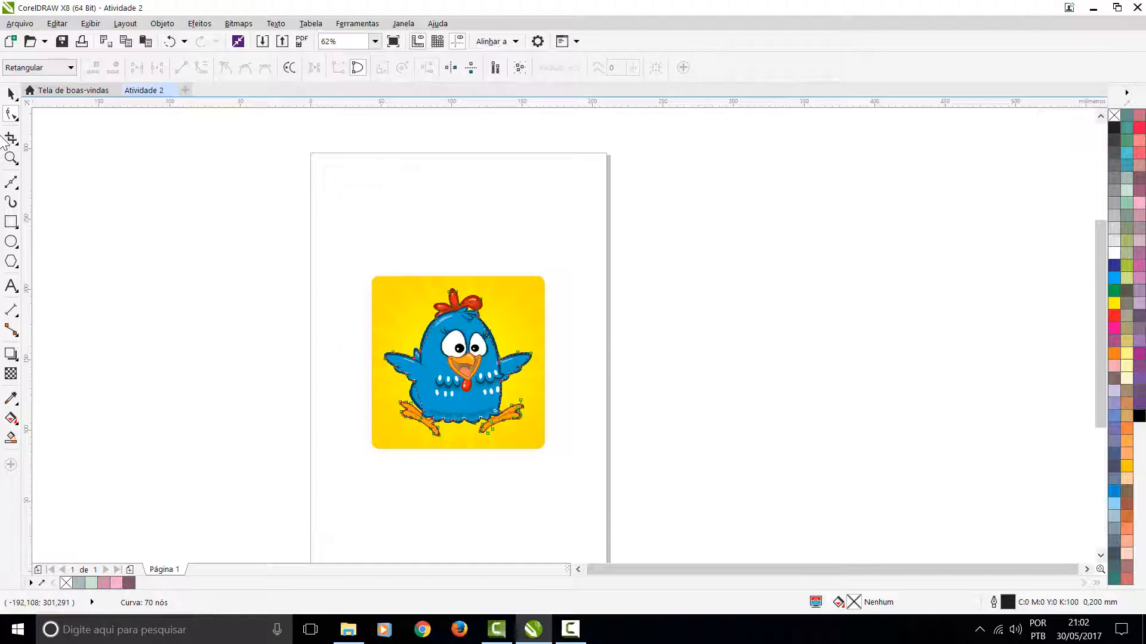
{"action": "key", "text": "space"}
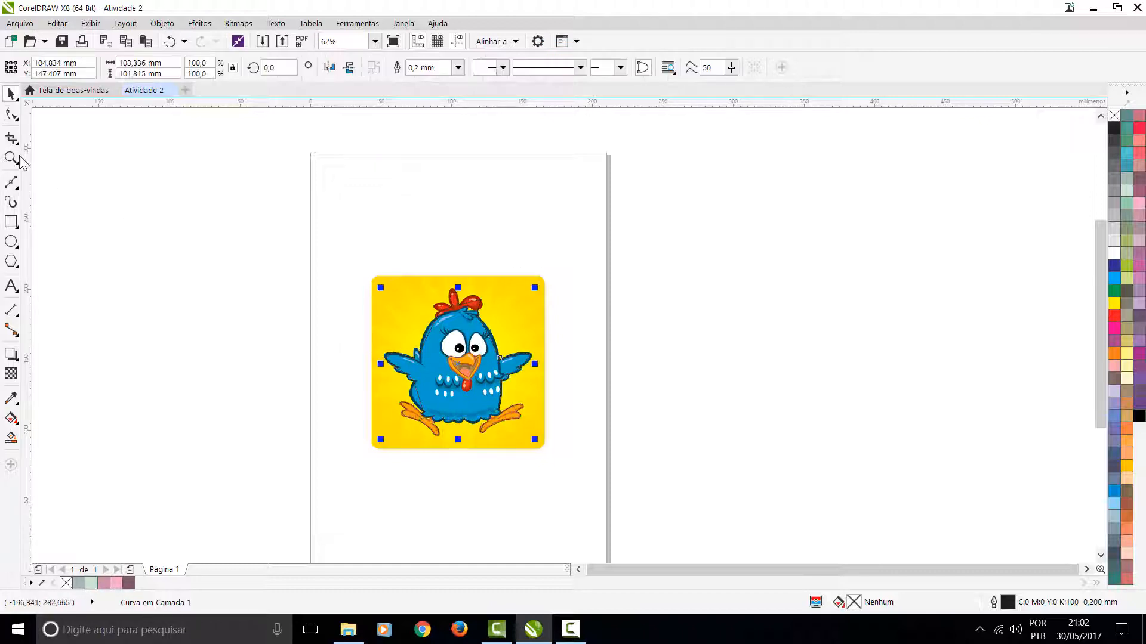
{"action": "left_click", "coordinate": [12, 115]}
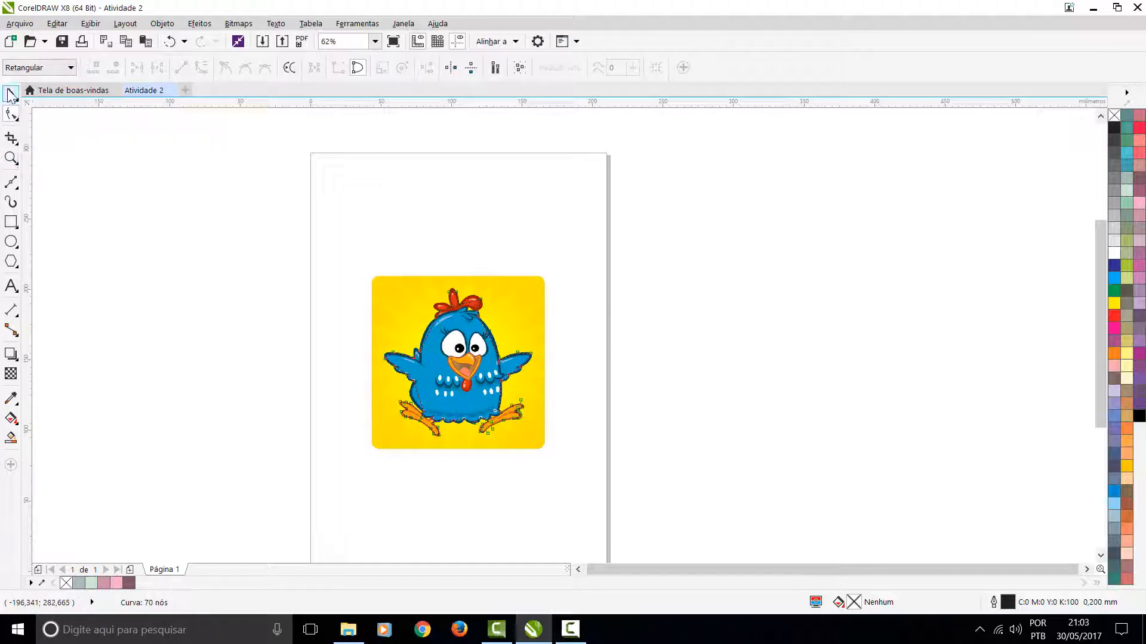
{"action": "left_click", "coordinate": [9, 92]}
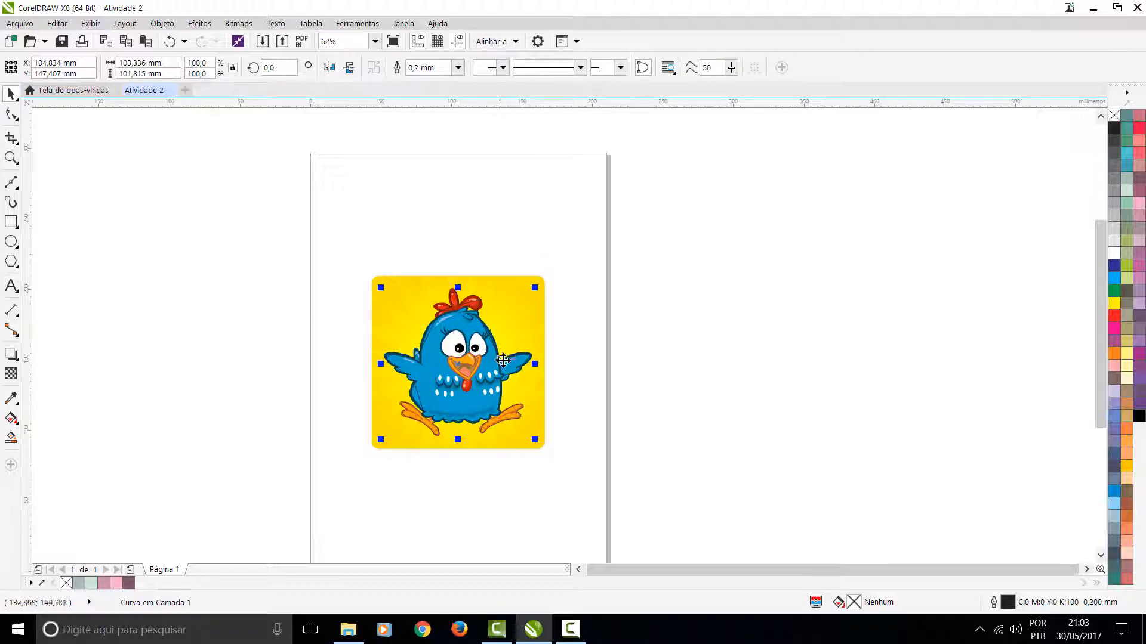
Use the Shape tool to select every node around the chicken again, and switch back to selecting the whole curve
{"action": "scroll", "coordinate": [546, 310], "scroll_direction": "up", "scroll_amount": 1}
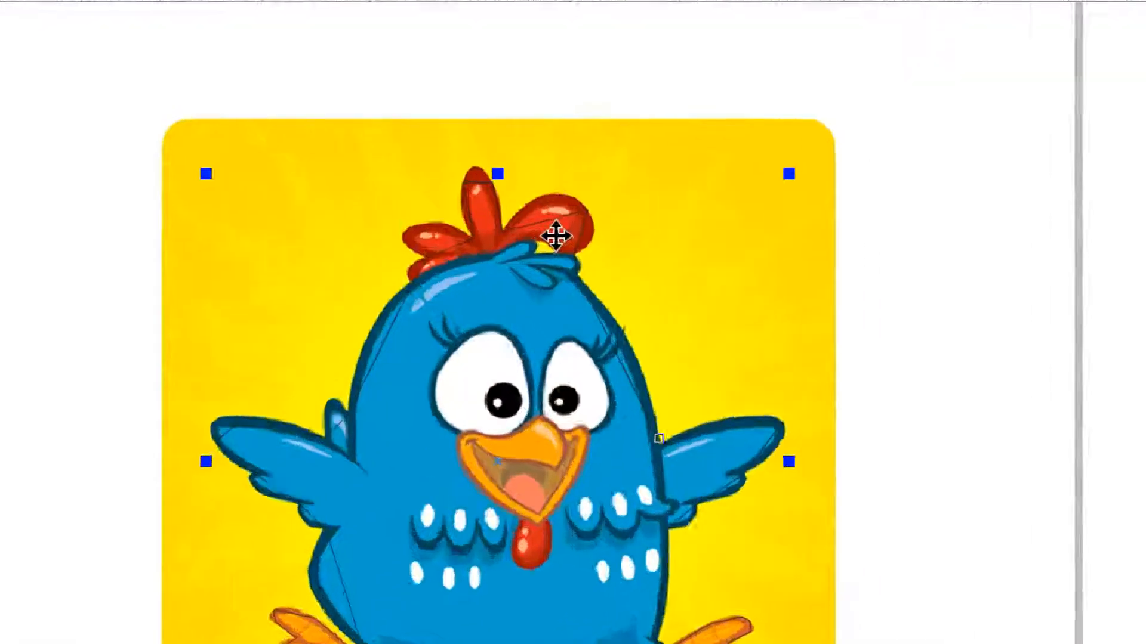
{"action": "key", "text": "F10"}
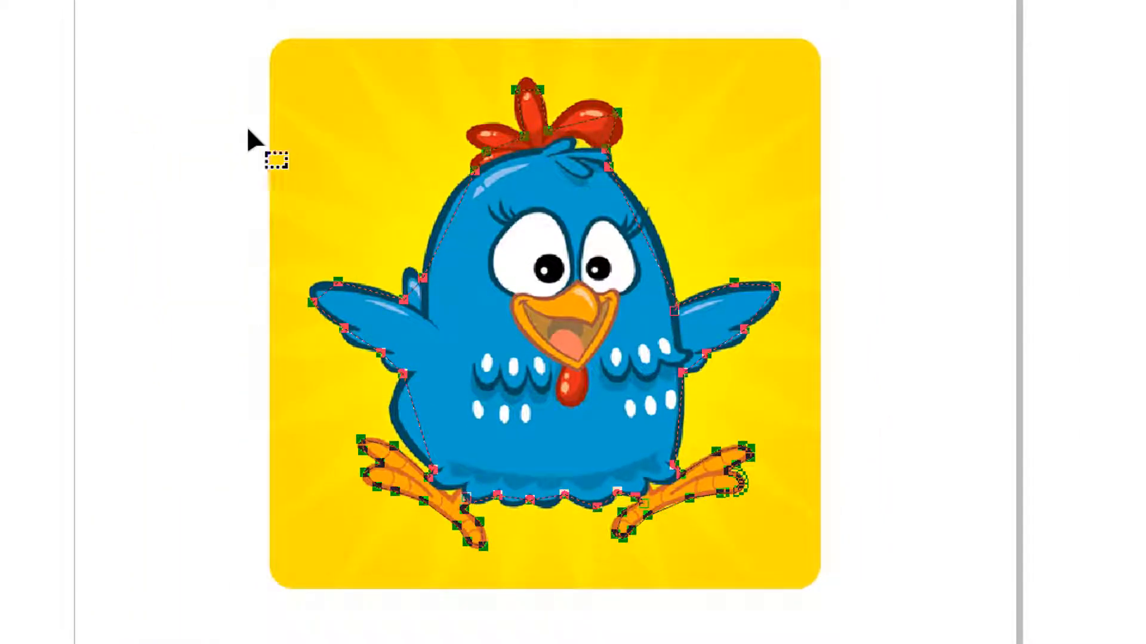
{"action": "left_click_drag", "start_coordinate": [160, 13], "coordinate": [869, 568]}
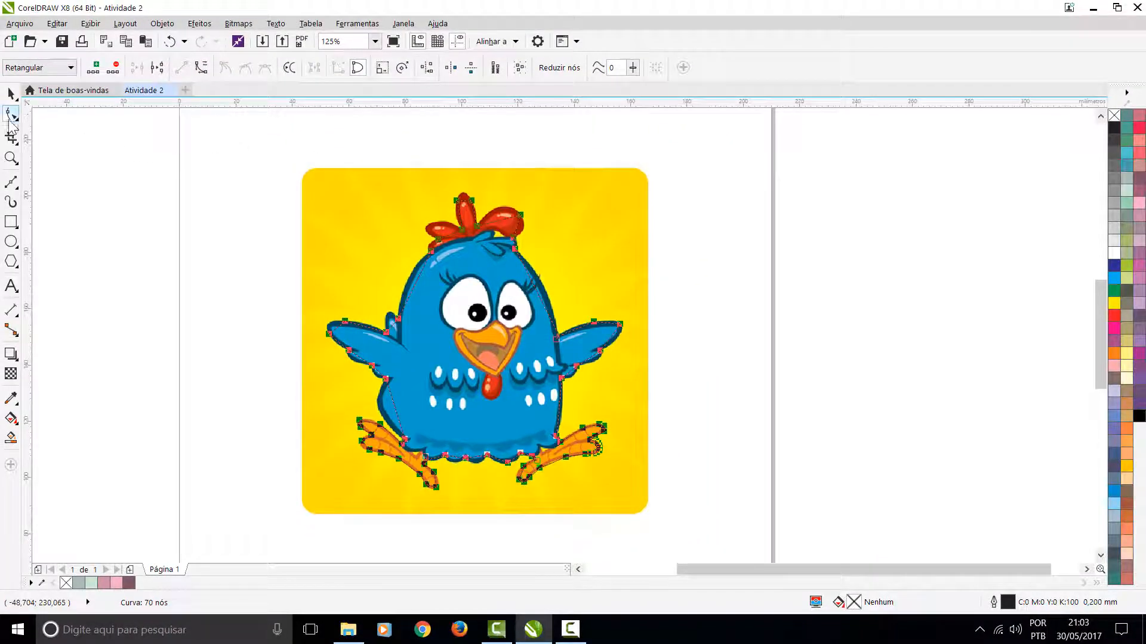
{"action": "left_click", "coordinate": [12, 93]}
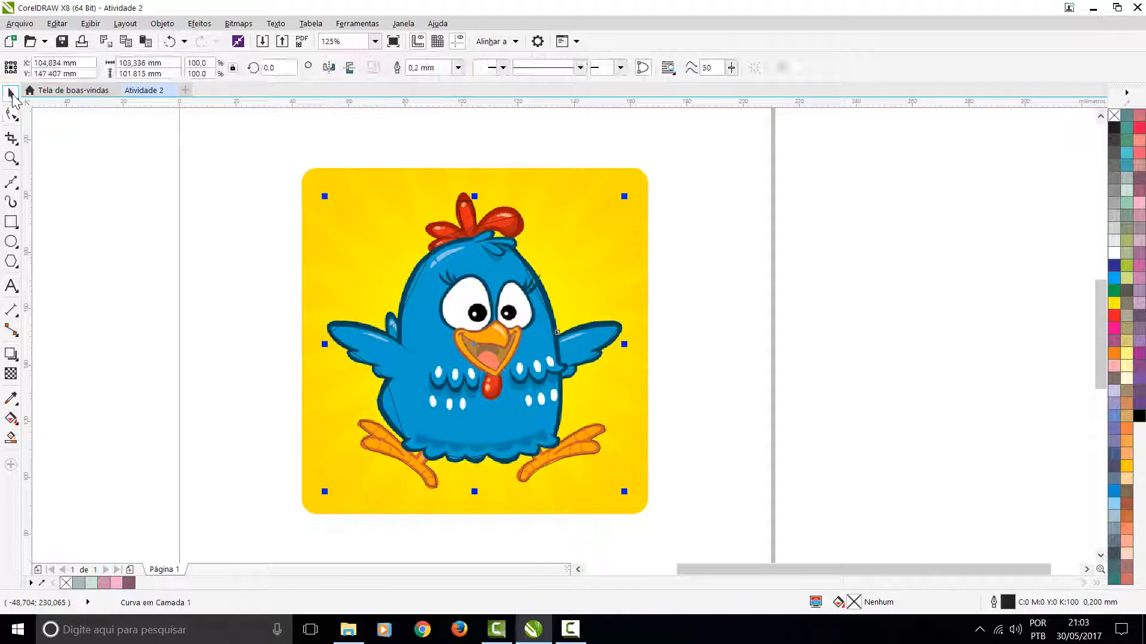
Try moving the image and the chicken outline together off the page, and undo the move
{"action": "left_click", "coordinate": [707, 242]}
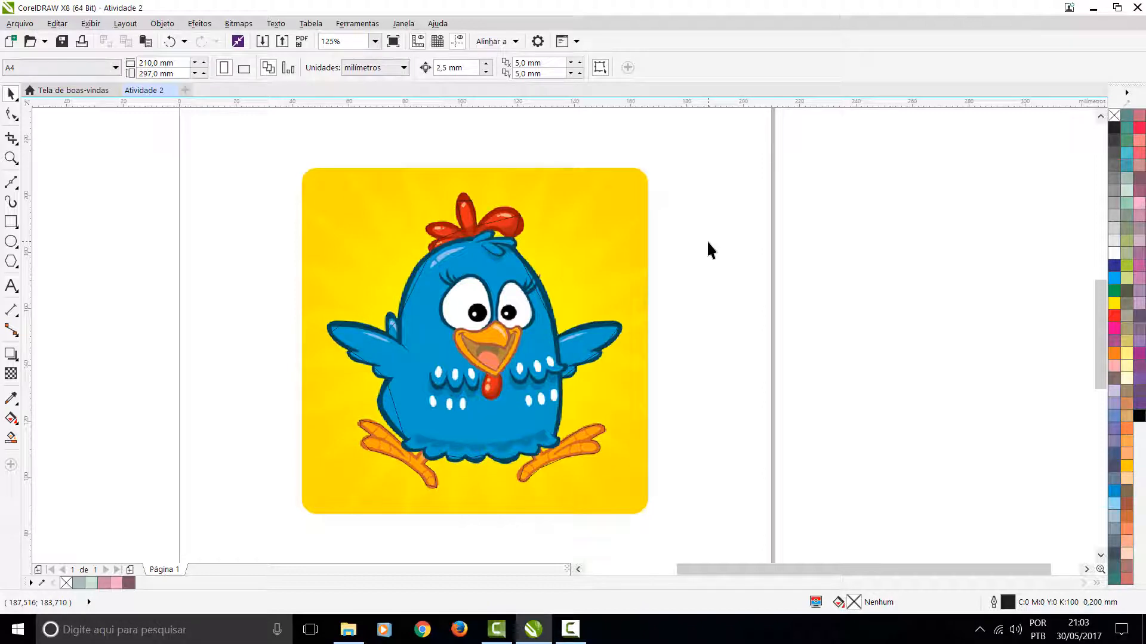
{"action": "key", "text": "ctrl+a"}
{"action": "scroll", "coordinate": [707, 240], "scroll_direction": "down", "scroll_amount": 1}
{"action": "left_click_drag", "start_coordinate": [443, 375], "coordinate": [752, 291]}
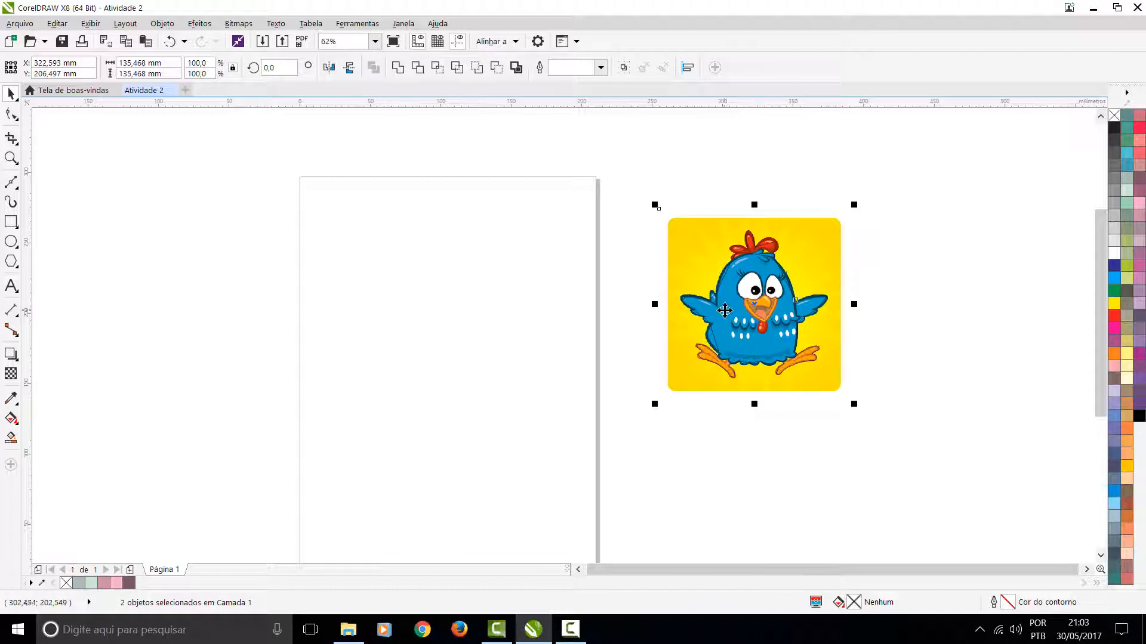
{"action": "key", "text": "ctrl+z"}
{"action": "left_click", "coordinate": [701, 325]}
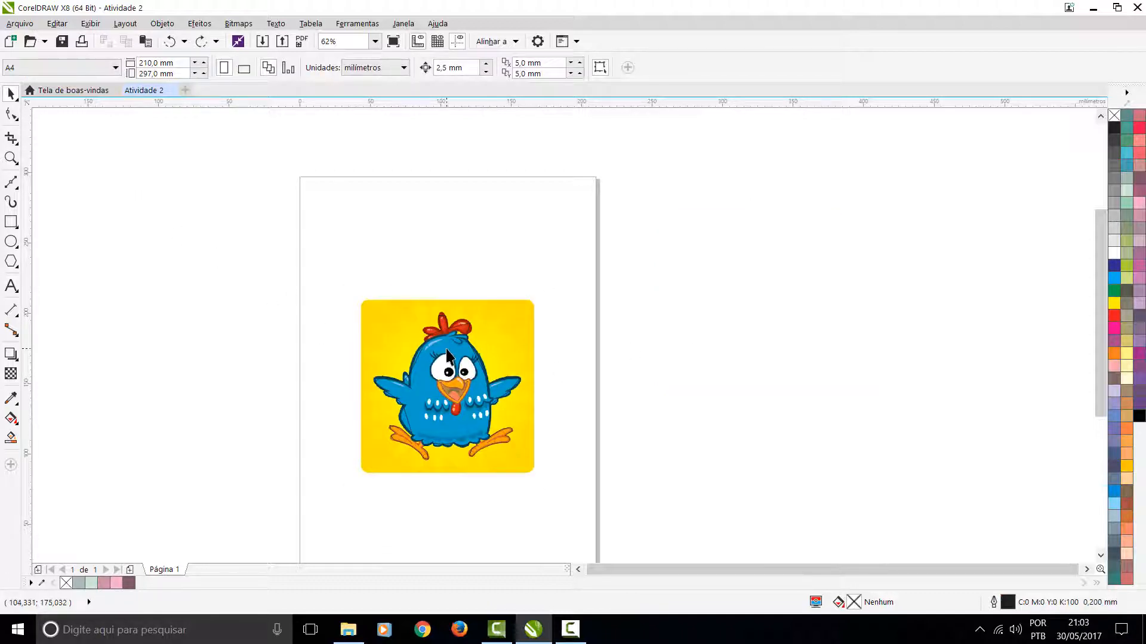
Select all nodes of the chicken outline with the Shape tool and convert its line segments to curves
{"action": "scroll", "coordinate": [446, 356], "scroll_direction": "up", "scroll_amount": 3}
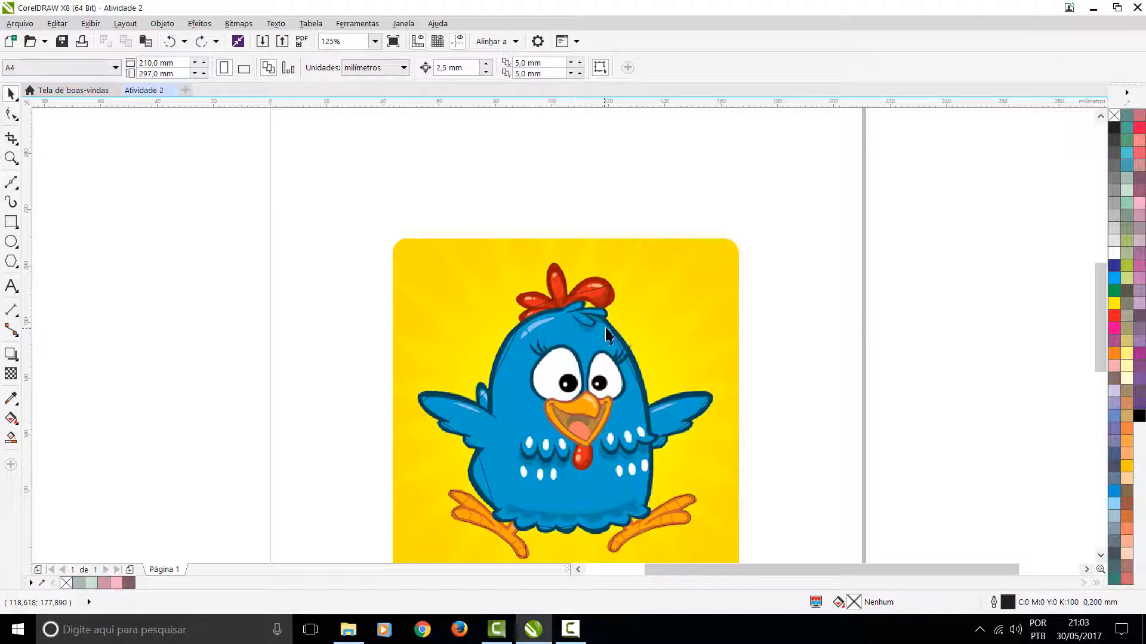
{"action": "key", "text": "F10"}
{"action": "left_click", "coordinate": [603, 308]}
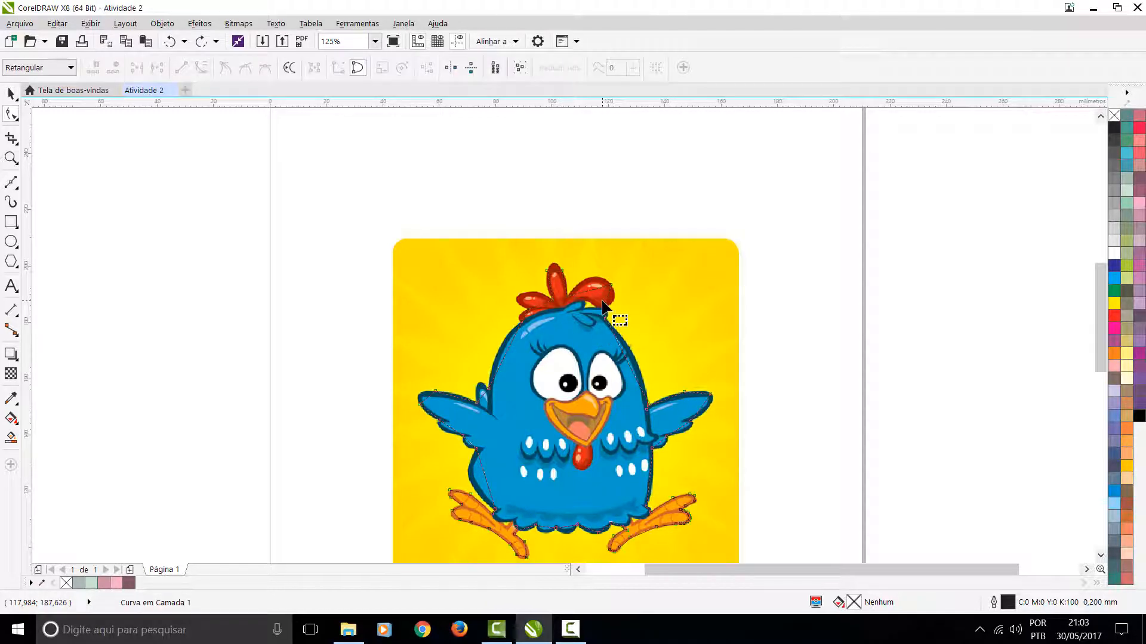
{"action": "key", "text": "ctrl+a"}
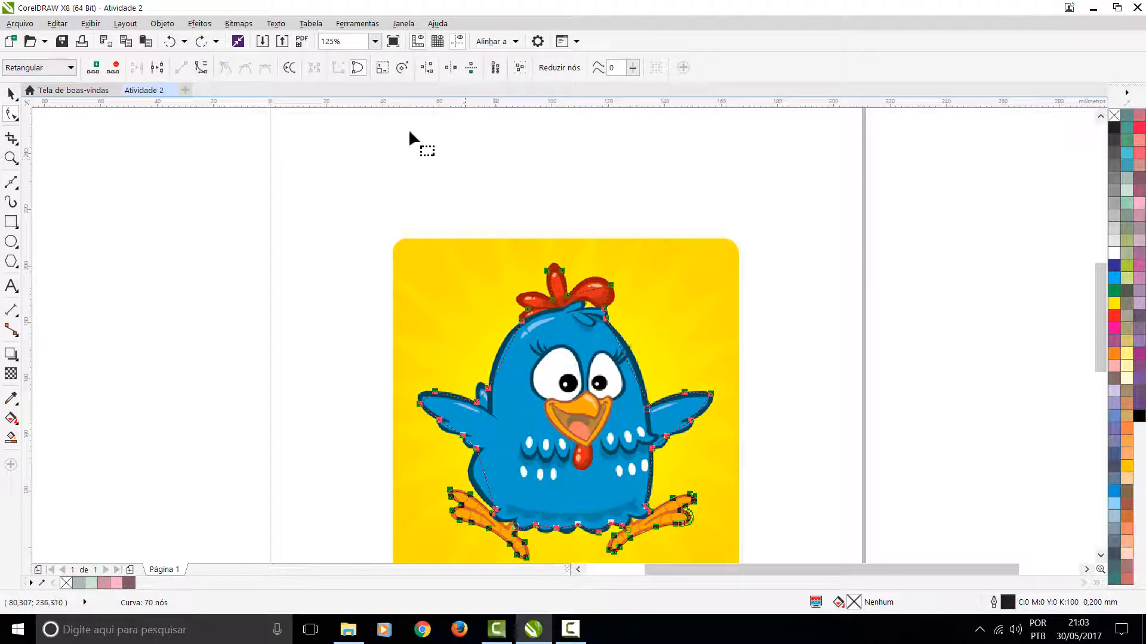
{"action": "scroll", "coordinate": [550, 376], "scroll_direction": "up", "scroll_amount": 6}
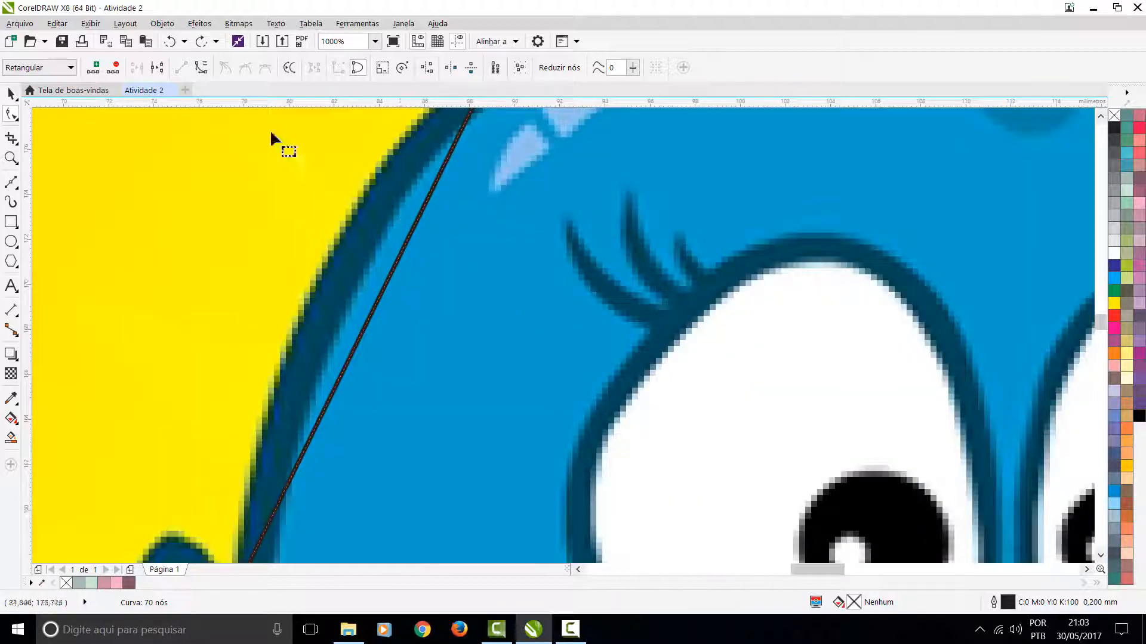
{"action": "scroll", "coordinate": [561, 352], "scroll_direction": "down", "scroll_amount": 6}
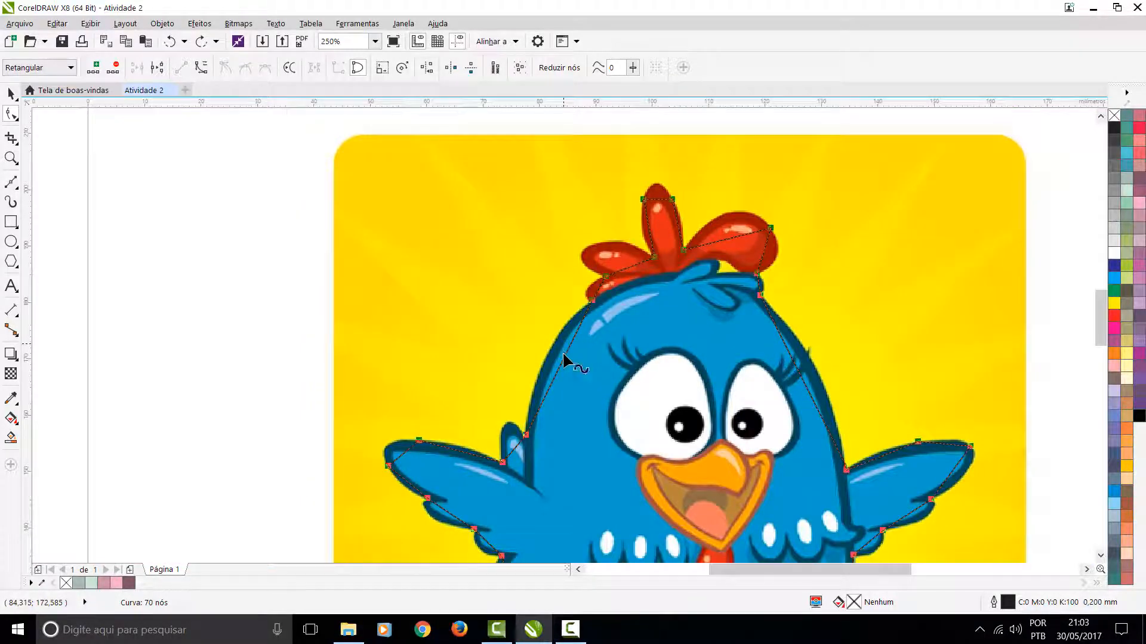
{"action": "scroll", "coordinate": [566, 365], "scroll_direction": "up", "scroll_amount": 6}
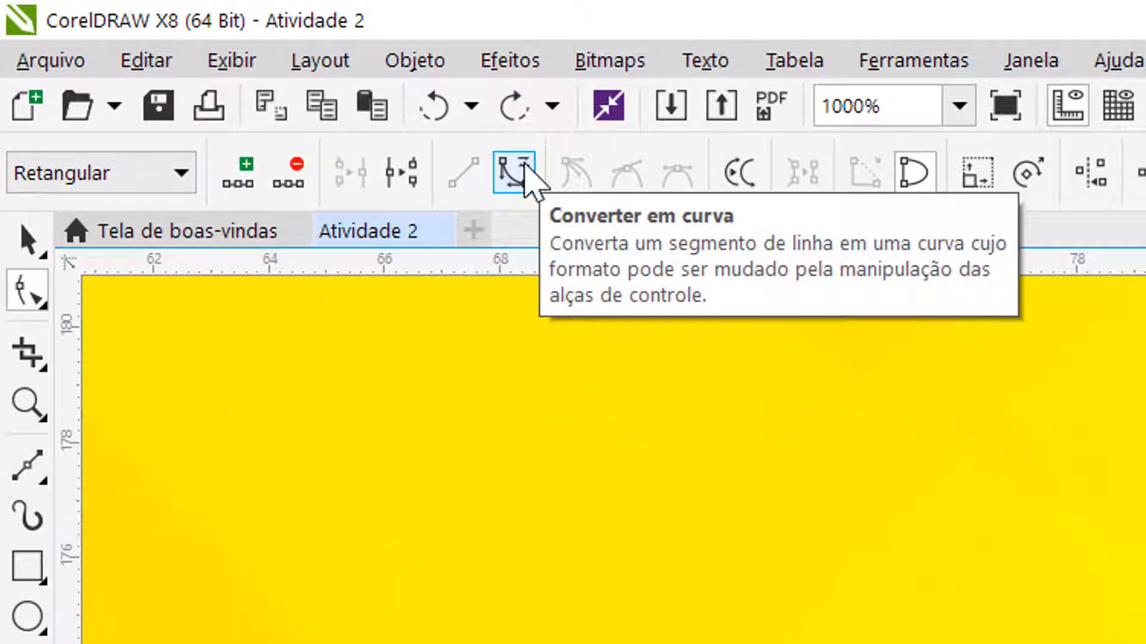
{"action": "left_click", "coordinate": [524, 179]}
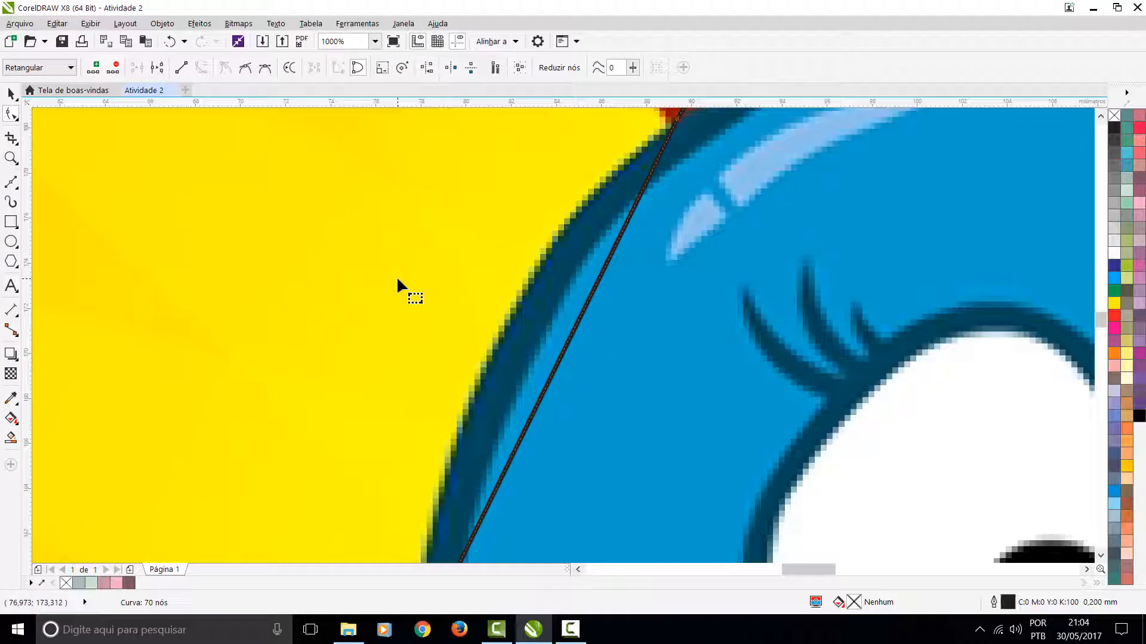
Draw the straight sides of a practice polygon with the Bézier tool in the blank area above the image
{"action": "scroll", "coordinate": [576, 350], "scroll_direction": "down", "scroll_amount": 8}
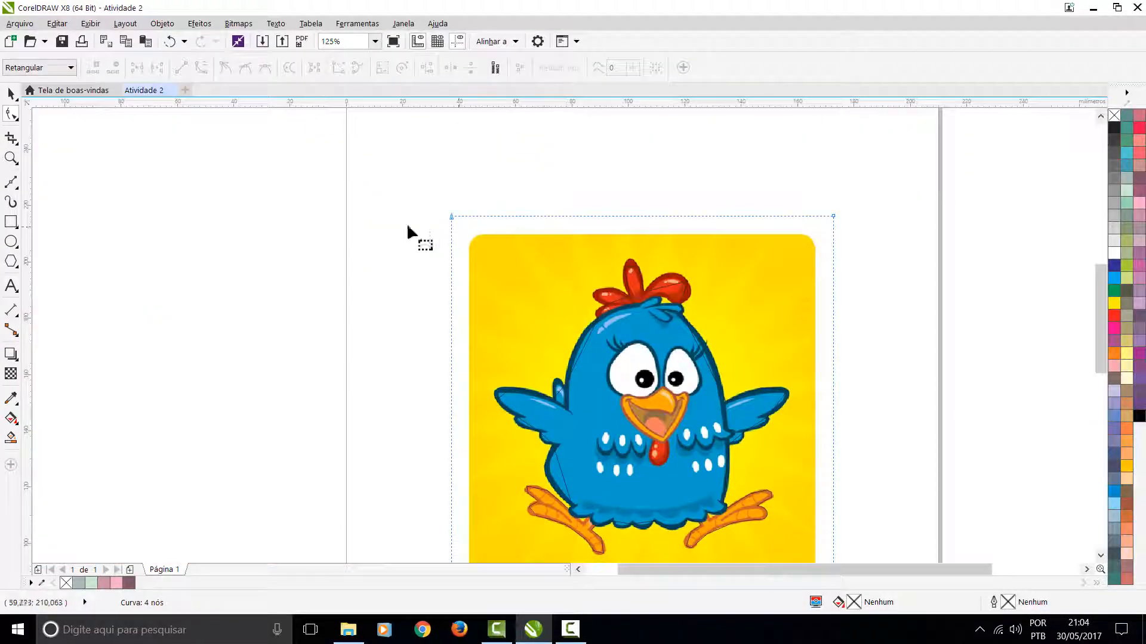
{"action": "left_click", "coordinate": [10, 182]}
{"action": "scroll", "coordinate": [531, 186], "scroll_direction": "up", "scroll_amount": 5}
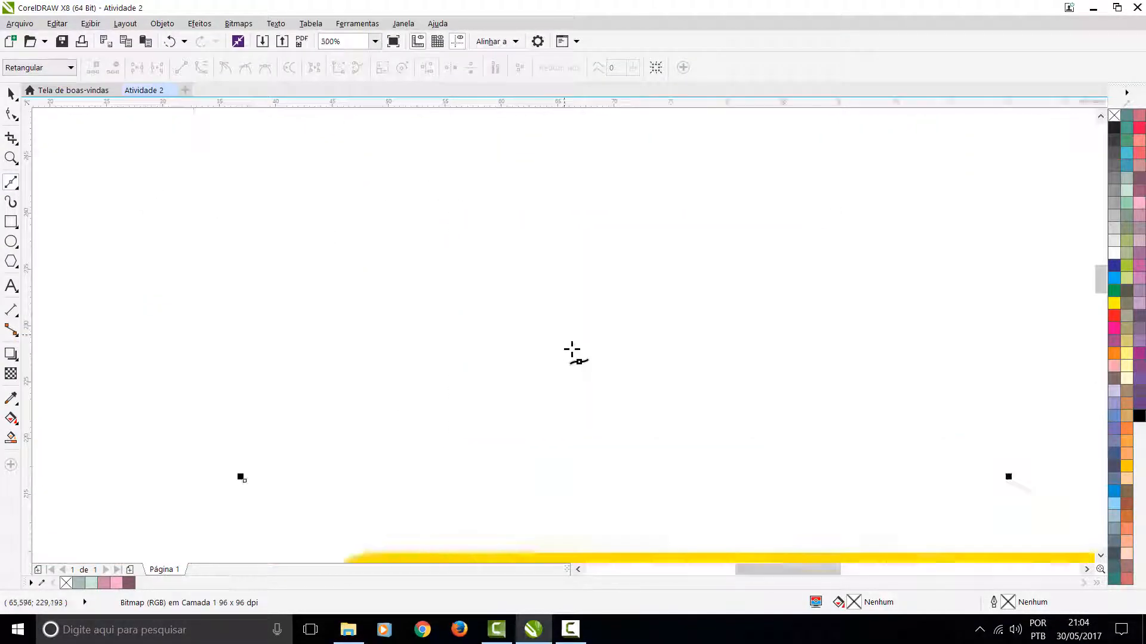
{"action": "scroll", "coordinate": [561, 340], "scroll_direction": "down", "scroll_amount": 3}
{"action": "left_click", "coordinate": [509, 207]}
{"action": "double_click", "coordinate": [527, 307]}
{"action": "double_click", "coordinate": [689, 312]}
{"action": "left_click", "coordinate": [765, 219]}
{"action": "left_click", "coordinate": [764, 219]}
{"action": "double_click", "coordinate": [772, 175]}
{"action": "double_click", "coordinate": [633, 155]}
Add small curved segments at the practice polygon's upper-left corner and close the shape at its starting node
{"action": "left_click", "coordinate": [547, 142]}
{"action": "left_click_drag", "start_coordinate": [528, 157], "coordinate": [513, 177]}
{"action": "scroll", "coordinate": [514, 178], "scroll_direction": "up", "scroll_amount": 1}
{"action": "left_click_drag", "start_coordinate": [540, 354], "coordinate": [553, 383]}
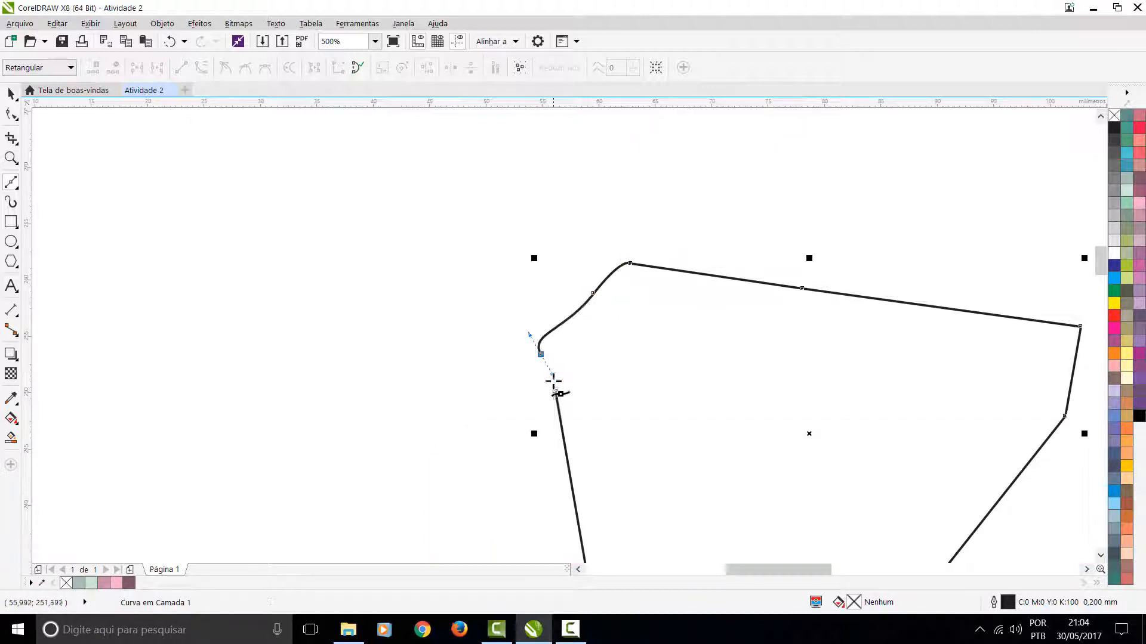
{"action": "left_click", "coordinate": [555, 392]}
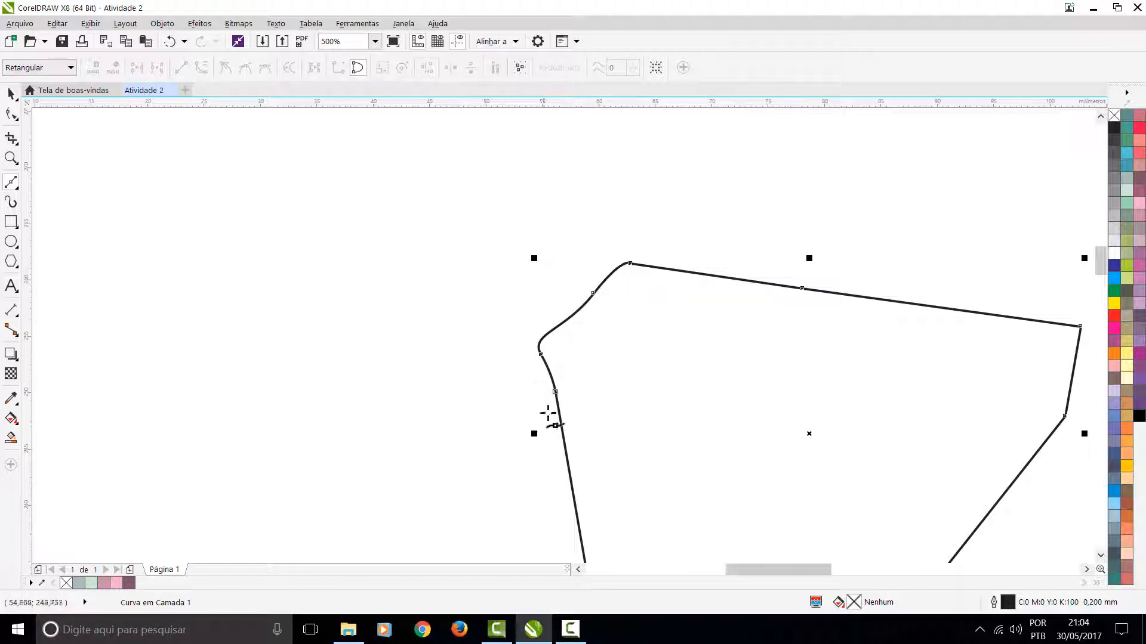
Draw a second, smaller closed shape beside the polygon, with a large curved lower edge and straight upper sides
{"action": "left_click", "coordinate": [163, 258]}
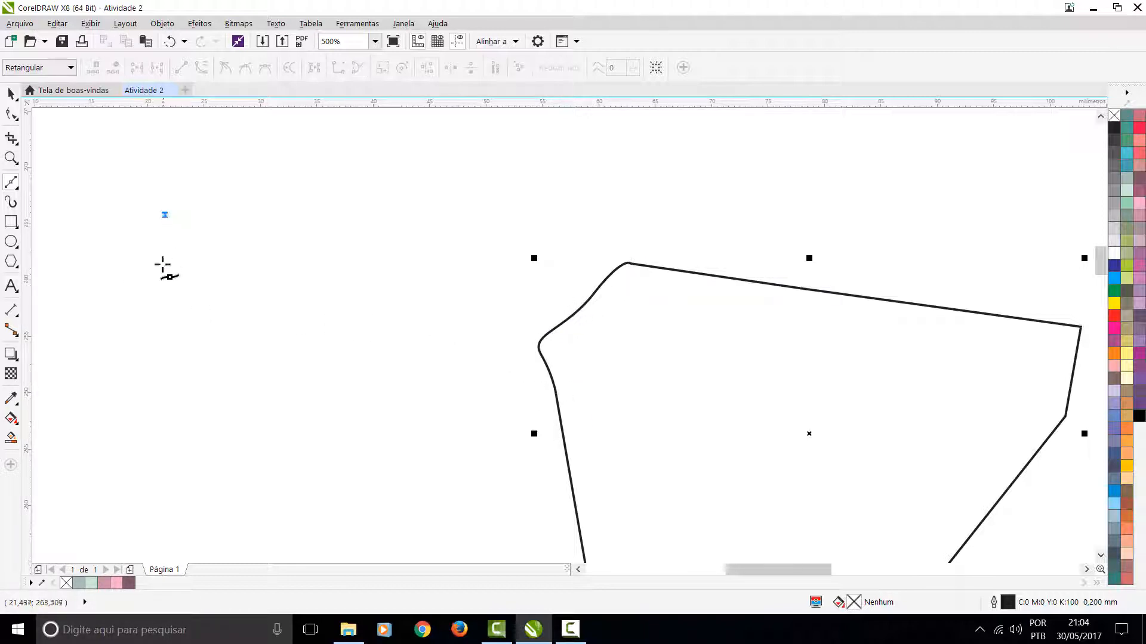
{"action": "left_click_drag", "start_coordinate": [186, 404], "coordinate": [411, 295]}
{"action": "left_click", "coordinate": [434, 244]}
{"action": "left_click", "coordinate": [391, 179]}
{"action": "left_click", "coordinate": [304, 176]}
{"action": "left_click", "coordinate": [214, 236]}
{"action": "left_click", "coordinate": [165, 215]}
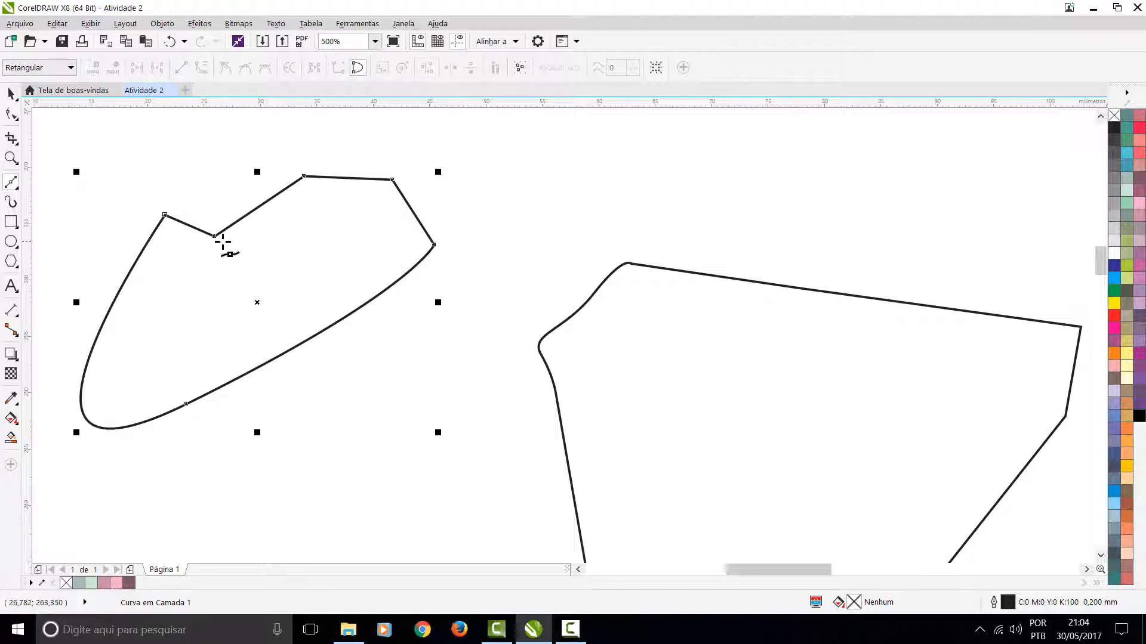
Select all nodes of the smaller shape, try converting its segments to lines, and undo the conversion
{"action": "left_click", "coordinate": [11, 115]}
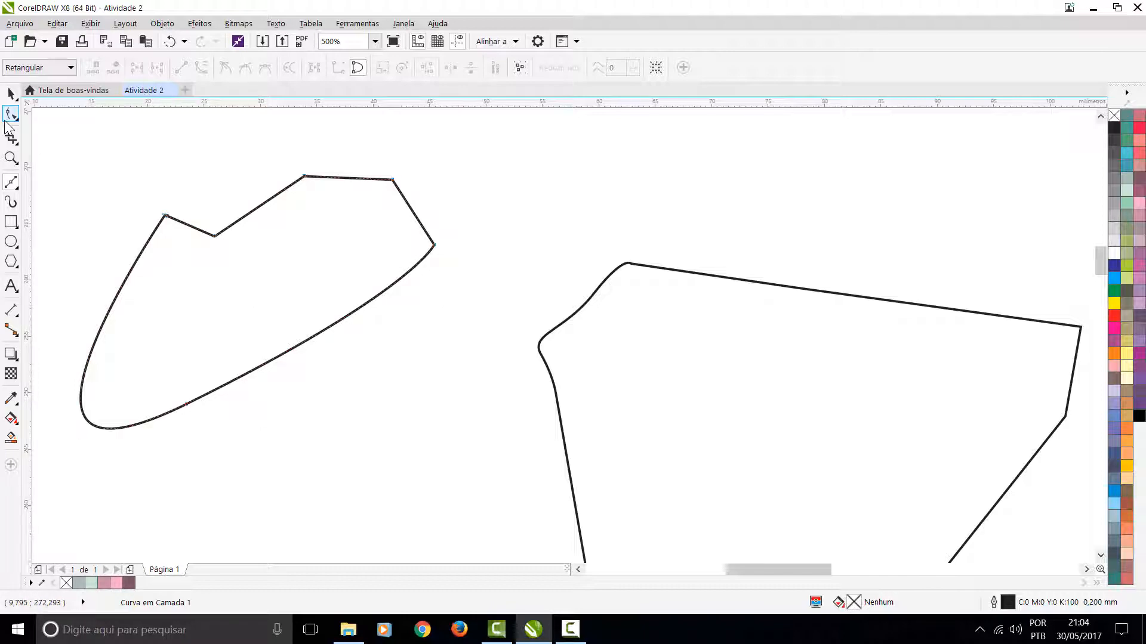
{"action": "scroll", "coordinate": [59, 181], "scroll_direction": "down", "scroll_amount": 1}
{"action": "left_click_drag", "start_coordinate": [542, 295], "coordinate": [798, 521]}
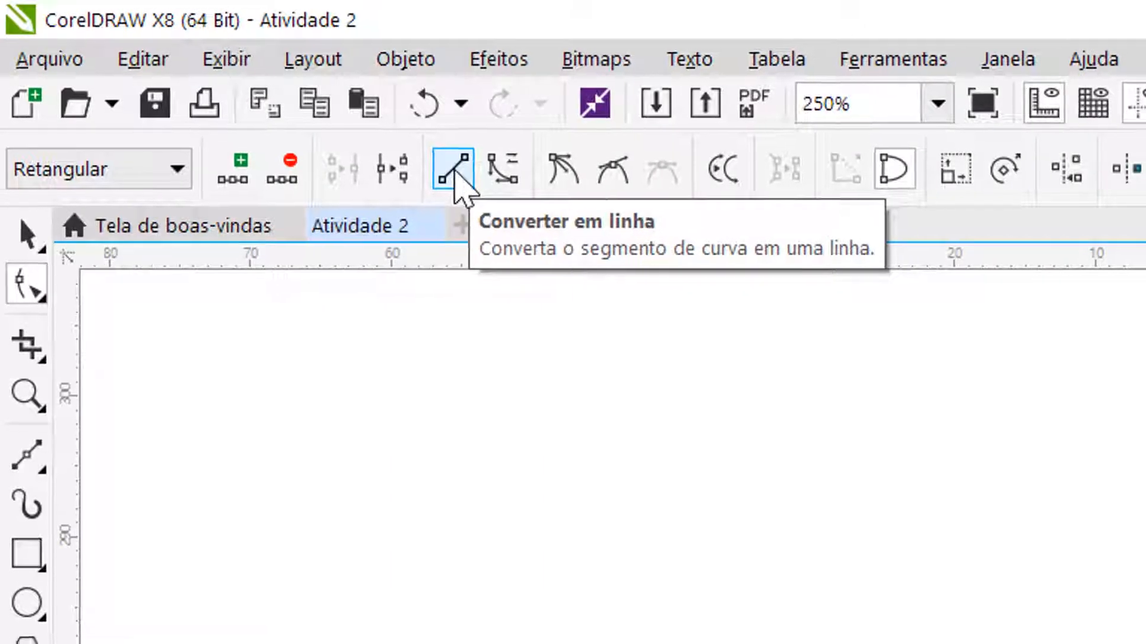
{"action": "left_click", "coordinate": [455, 175]}
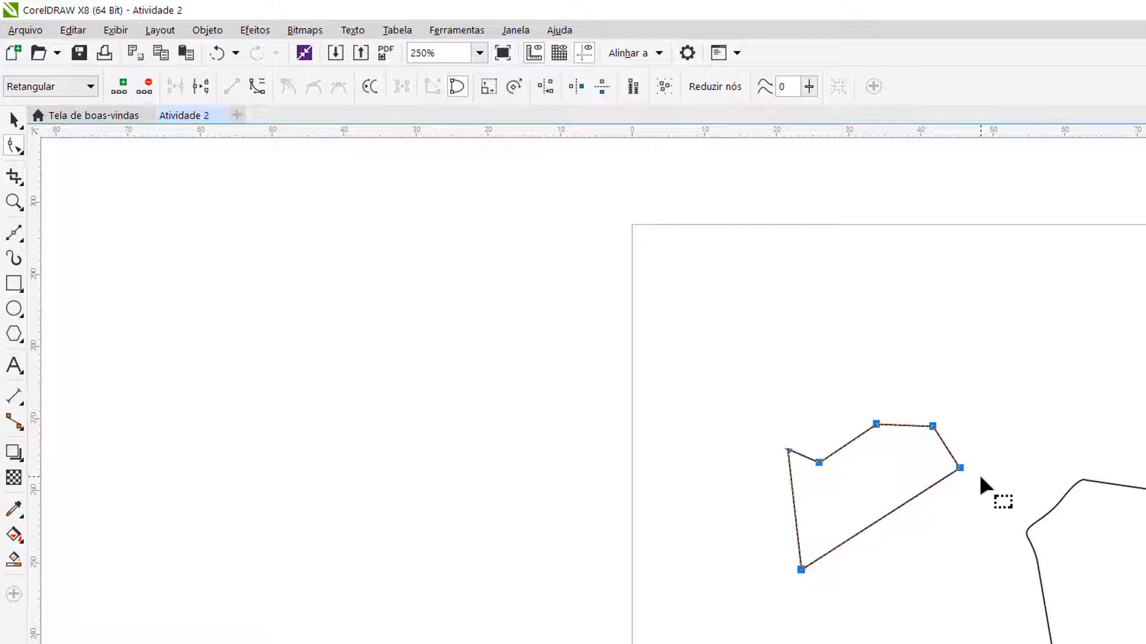
{"action": "key", "text": "ctrl+z"}
Bend the smaller shape's lower edge inward and back outward with the Shape tool to reshape its curve
{"action": "scroll", "coordinate": [850, 541], "scroll_direction": "up", "scroll_amount": 2}
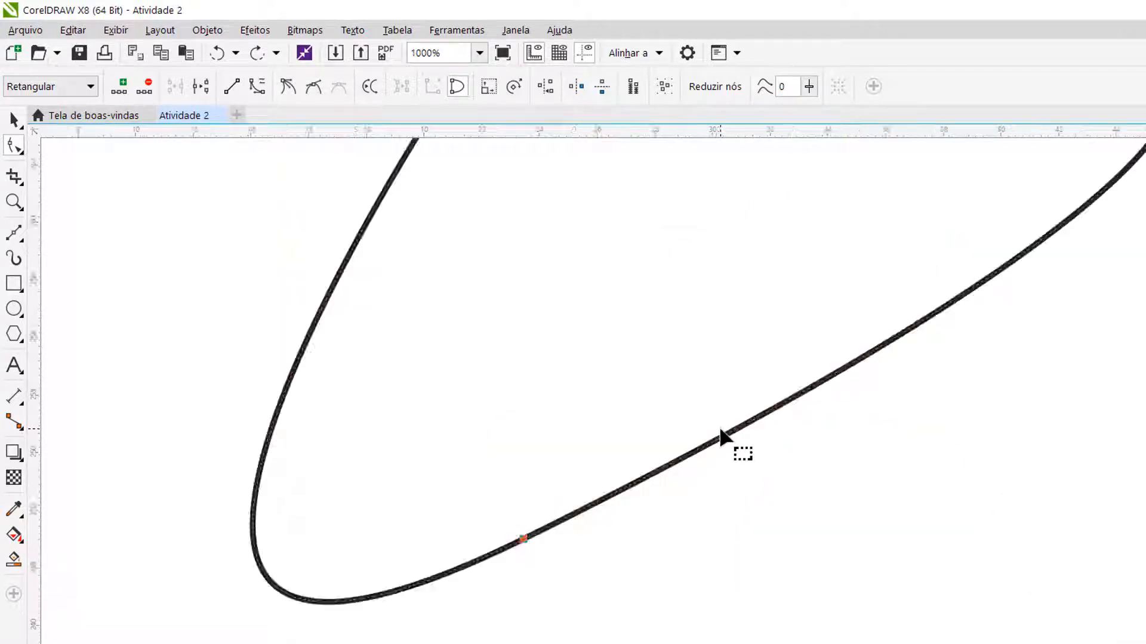
{"action": "scroll", "coordinate": [722, 436], "scroll_direction": "down", "scroll_amount": 1}
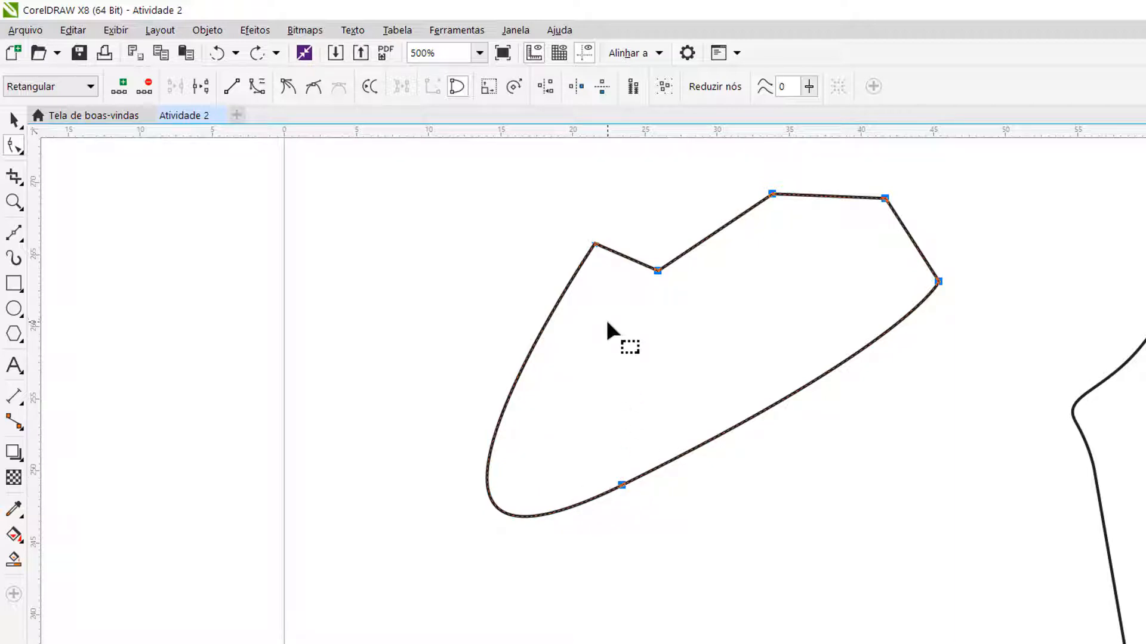
{"action": "left_click", "coordinate": [722, 471]}
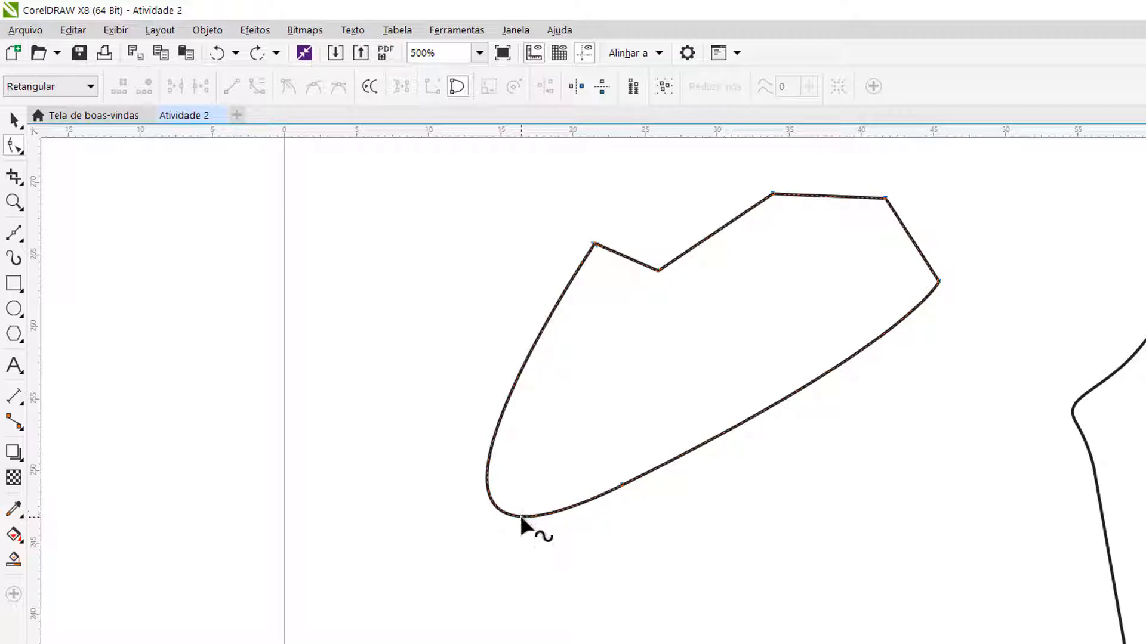
{"action": "left_click_drag", "start_coordinate": [766, 412], "coordinate": [724, 313]}
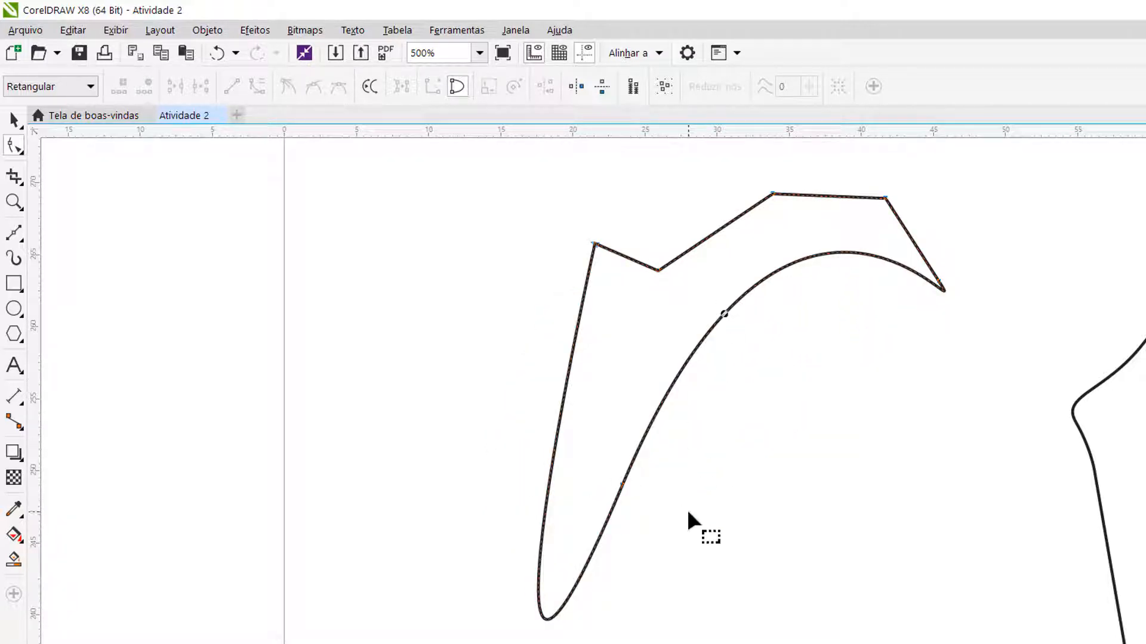
{"action": "left_click_drag", "start_coordinate": [679, 380], "coordinate": [616, 474]}
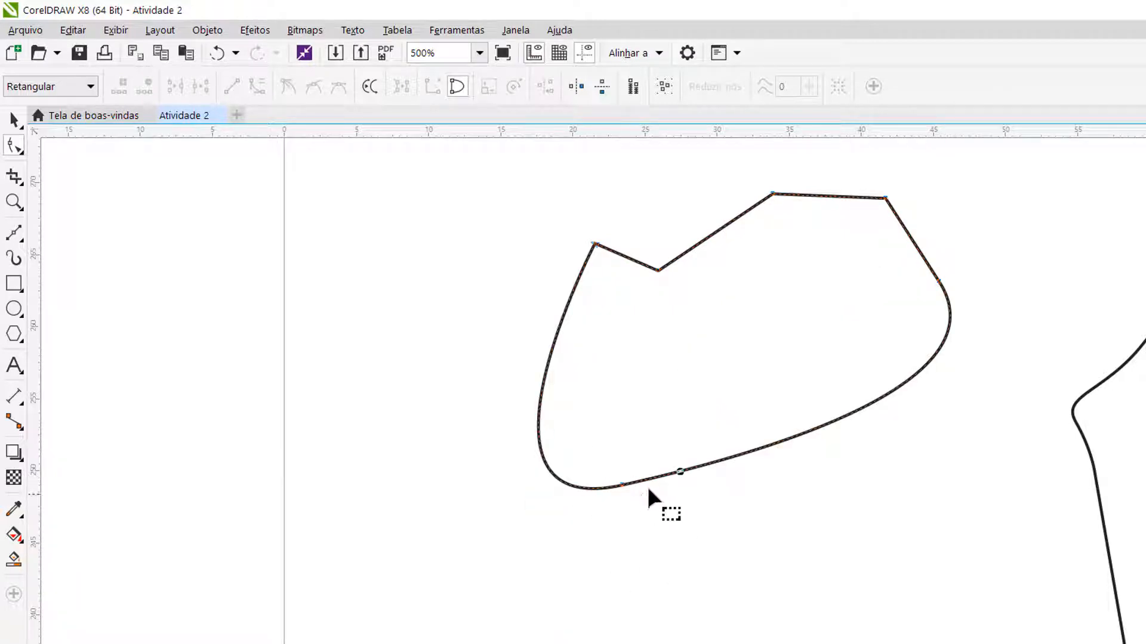
{"action": "left_click_drag", "start_coordinate": [757, 453], "coordinate": [561, 468]}
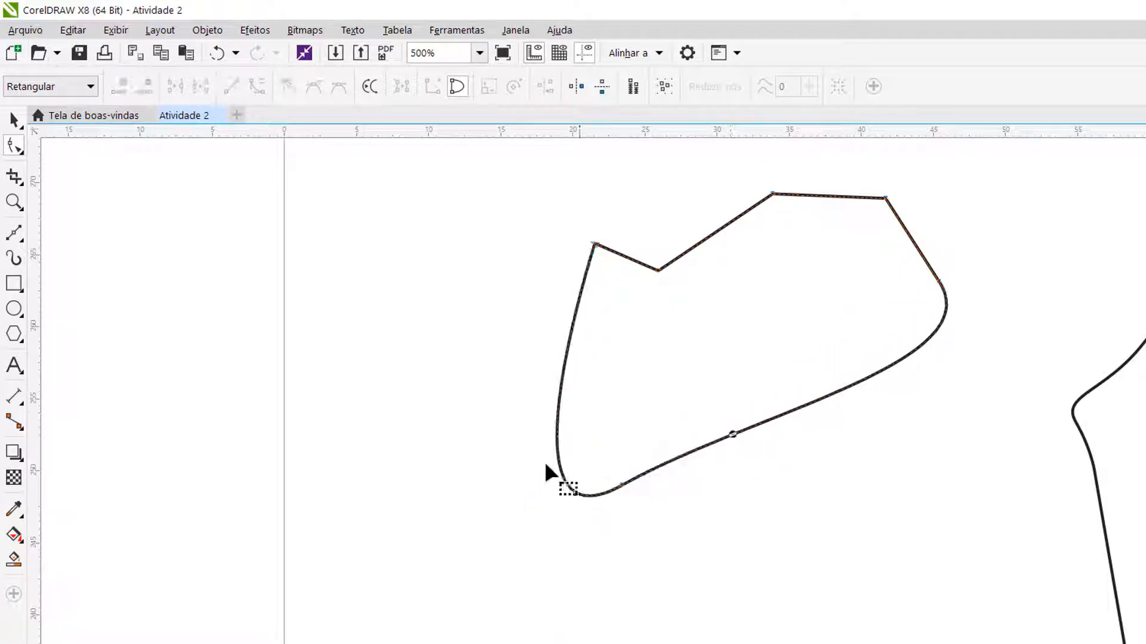
{"action": "mouse_move", "coordinate": [785, 417]}
{"action": "left_mouse_down"}
{"action": "mouse_move", "coordinate": [785, 440]}
{"action": "mouse_move", "coordinate": [890, 435]}
{"action": "mouse_move", "coordinate": [788, 439]}
{"action": "left_mouse_up"}
Turn the smaller shape's lower node into a cusp node and bulge the adjoining lower edge outward
{"action": "left_click_drag", "start_coordinate": [680, 524], "coordinate": [566, 459]}
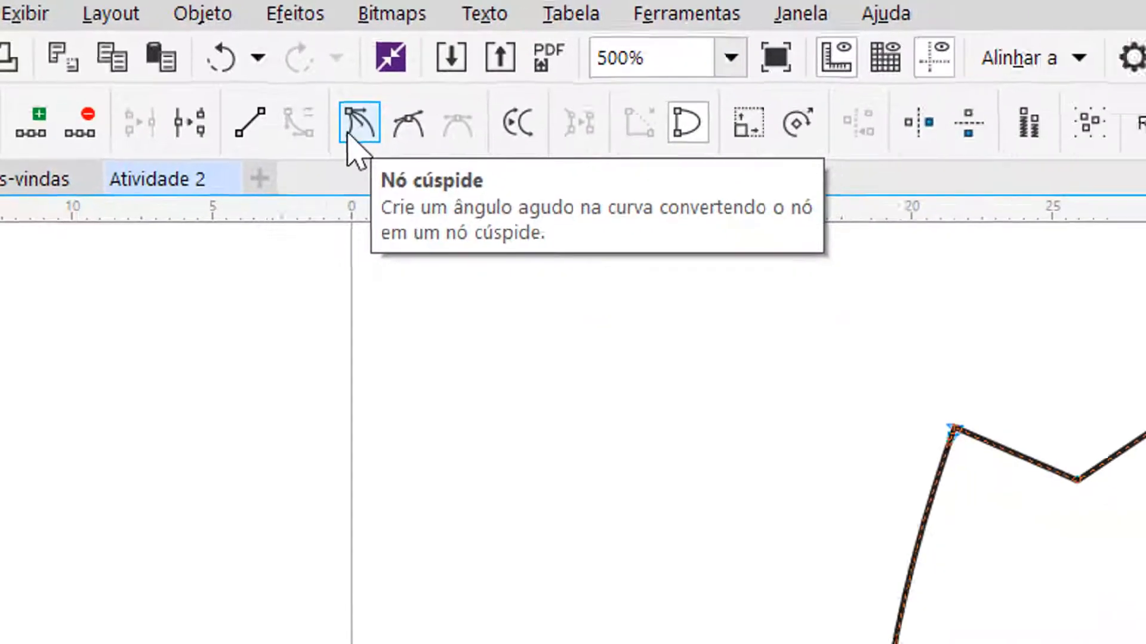
{"action": "left_click_drag", "start_coordinate": [853, 469], "coordinate": [819, 521]}
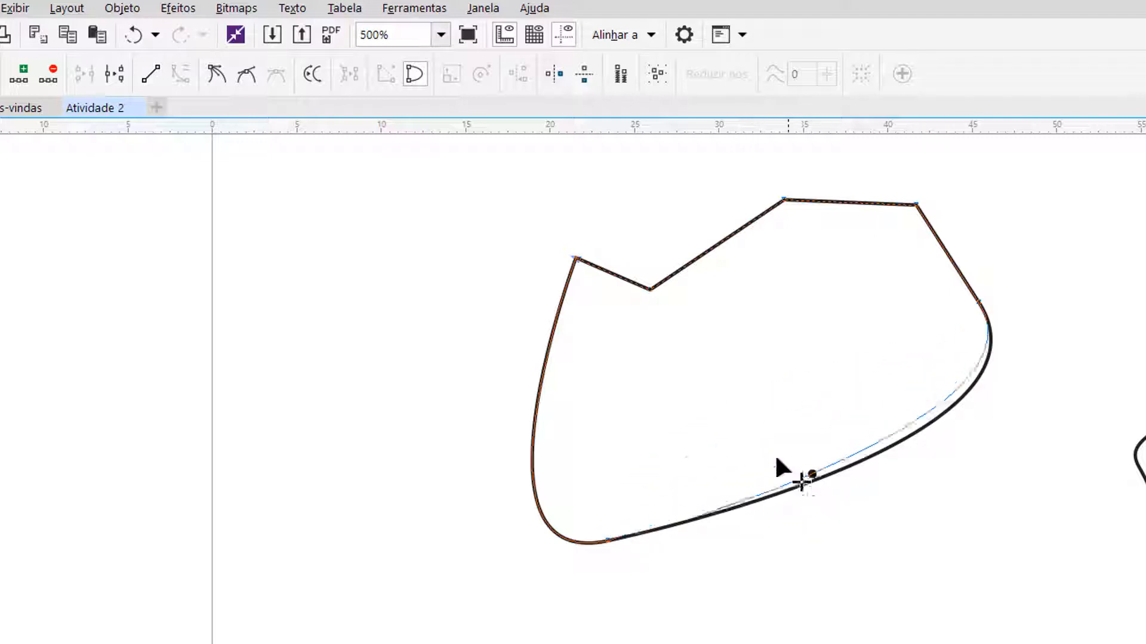
Select all nodes of the larger practice shape, make them cusp nodes and convert its segments to curves
{"action": "scroll", "coordinate": [811, 519], "scroll_direction": "down", "scroll_amount": 2}
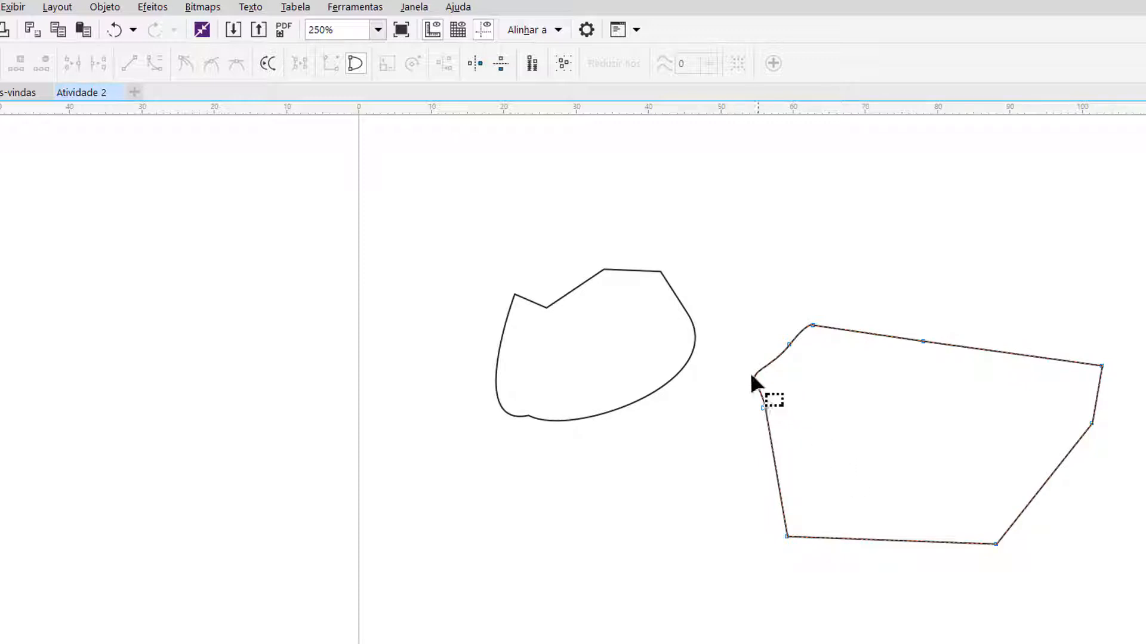
{"action": "left_click_drag", "start_coordinate": [761, 406], "coordinate": [762, 408]}
{"action": "left_click_drag", "start_coordinate": [731, 315], "coordinate": [807, 374]}
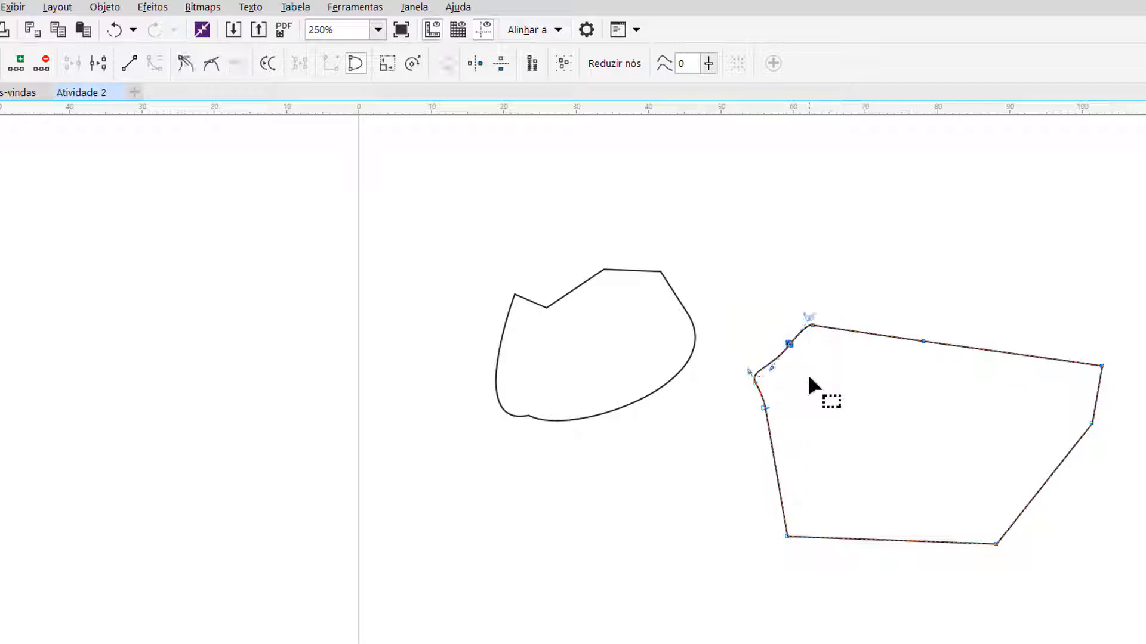
{"action": "left_click", "coordinate": [813, 380]}
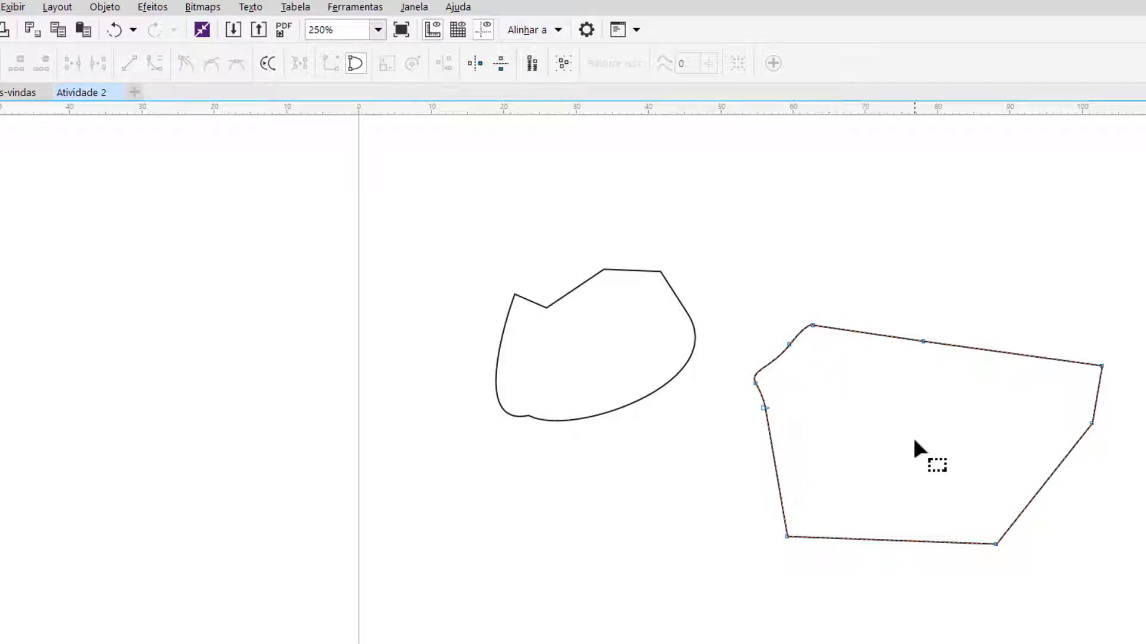
{"action": "key", "text": "ctrl+a"}
{"action": "left_click", "coordinate": [190, 66]}
{"action": "left_click", "coordinate": [154, 64]}
Bend the larger shape's upper-left, top and lower-right segments outward into separate rounded bulges
{"action": "scroll", "coordinate": [803, 371], "scroll_direction": "up", "scroll_amount": 2}
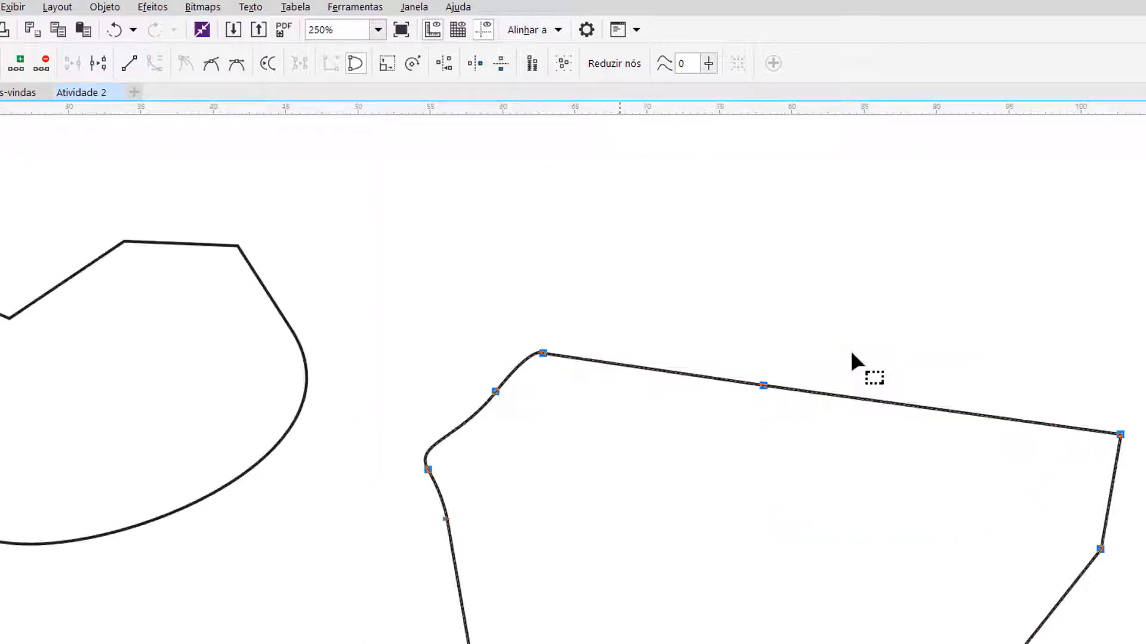
{"action": "left_click", "coordinate": [462, 472]}
{"action": "left_click_drag", "start_coordinate": [449, 435], "coordinate": [427, 389]}
{"action": "left_click_drag", "start_coordinate": [518, 364], "coordinate": [501, 328]}
{"action": "left_click_drag", "start_coordinate": [586, 357], "coordinate": [595, 299]}
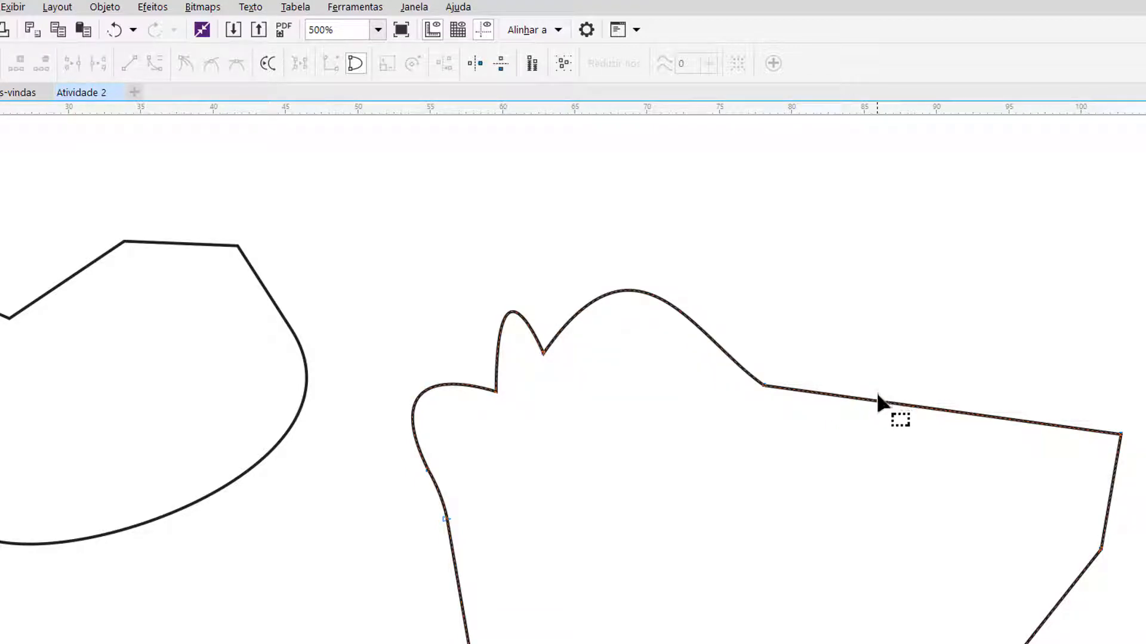
{"action": "left_click_drag", "start_coordinate": [882, 400], "coordinate": [890, 312]}
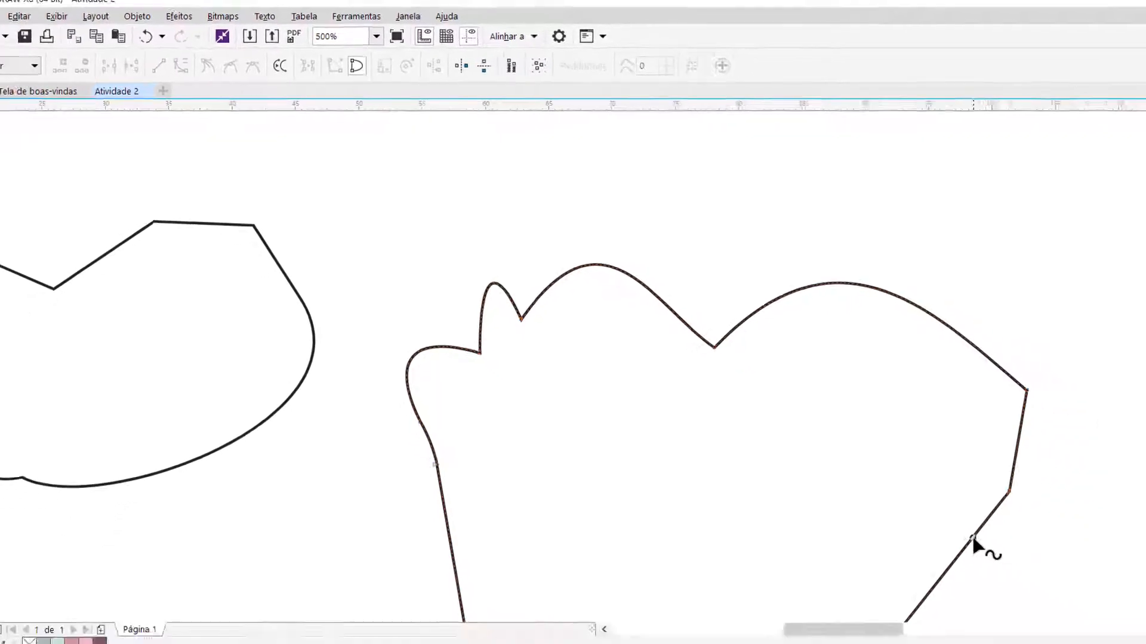
{"action": "left_click_drag", "start_coordinate": [1062, 599], "coordinate": [1124, 630]}
Bulge the larger shape's left edge outward and select all of the shape's nodes
{"action": "scroll", "coordinate": [1018, 585], "scroll_direction": "down", "scroll_amount": 1}
{"action": "left_click", "coordinate": [337, 353]}
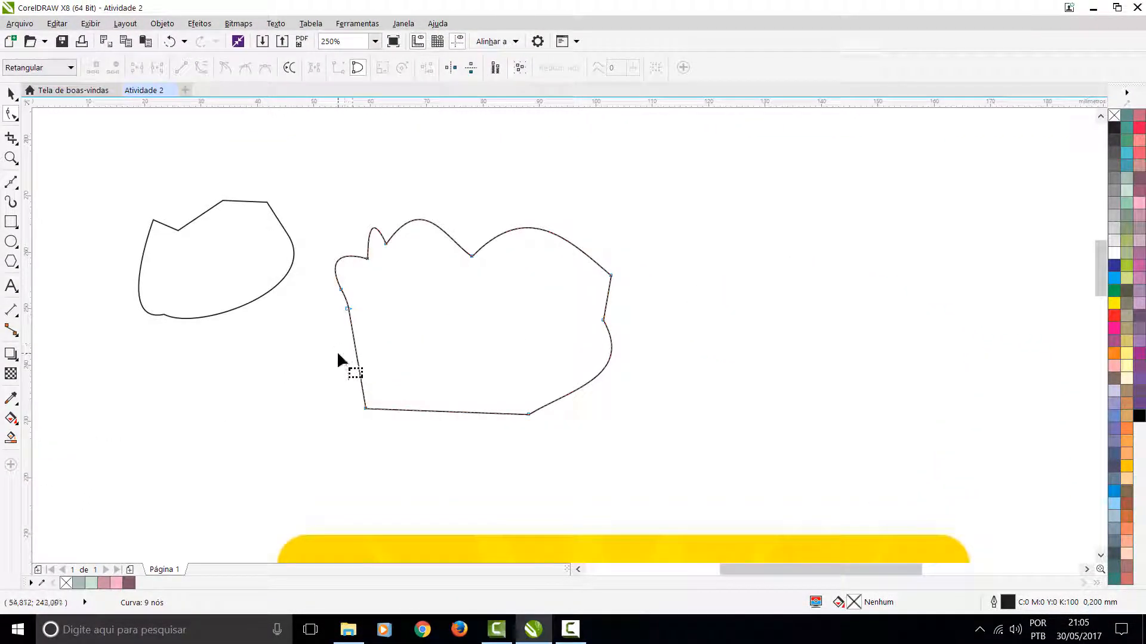
{"action": "left_click_drag", "start_coordinate": [353, 344], "coordinate": [327, 355]}
{"action": "left_click_drag", "start_coordinate": [699, 440], "coordinate": [313, 170]}
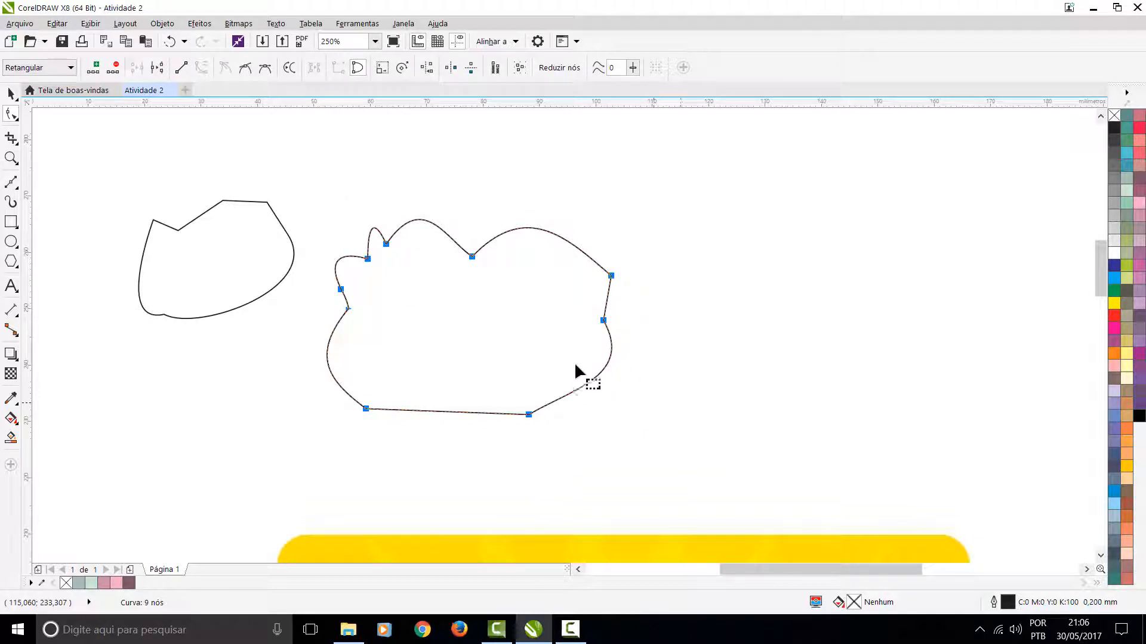
Select all nodes of the larger practice shape and convert its segments to straight lines
{"action": "left_click_drag", "start_coordinate": [727, 438], "coordinate": [305, 199]}
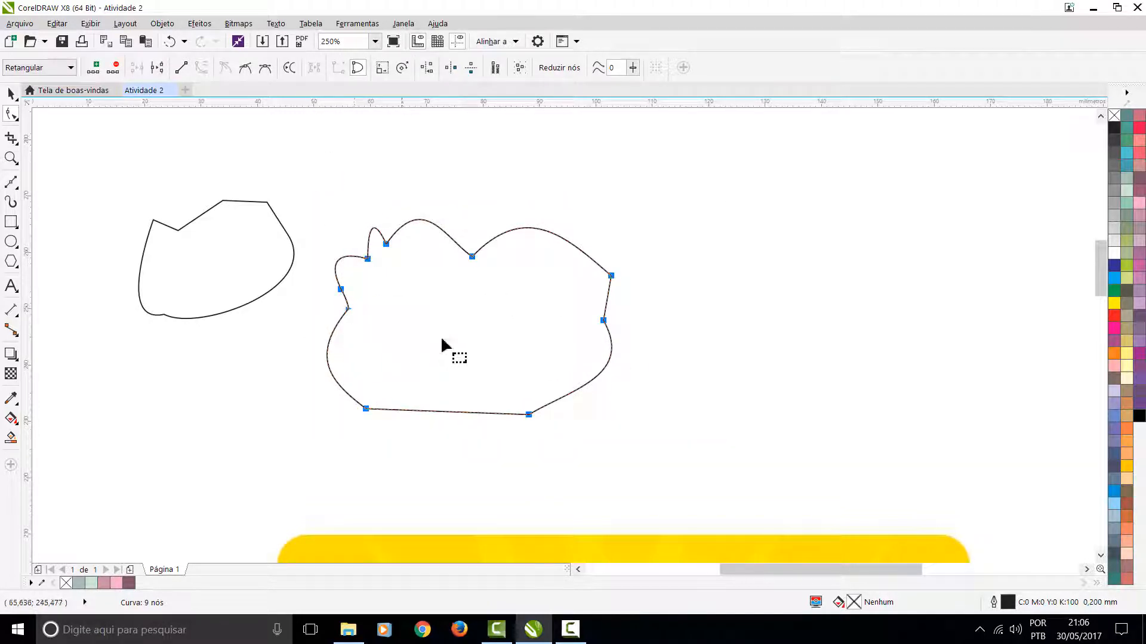
{"action": "left_click", "coordinate": [185, 70]}
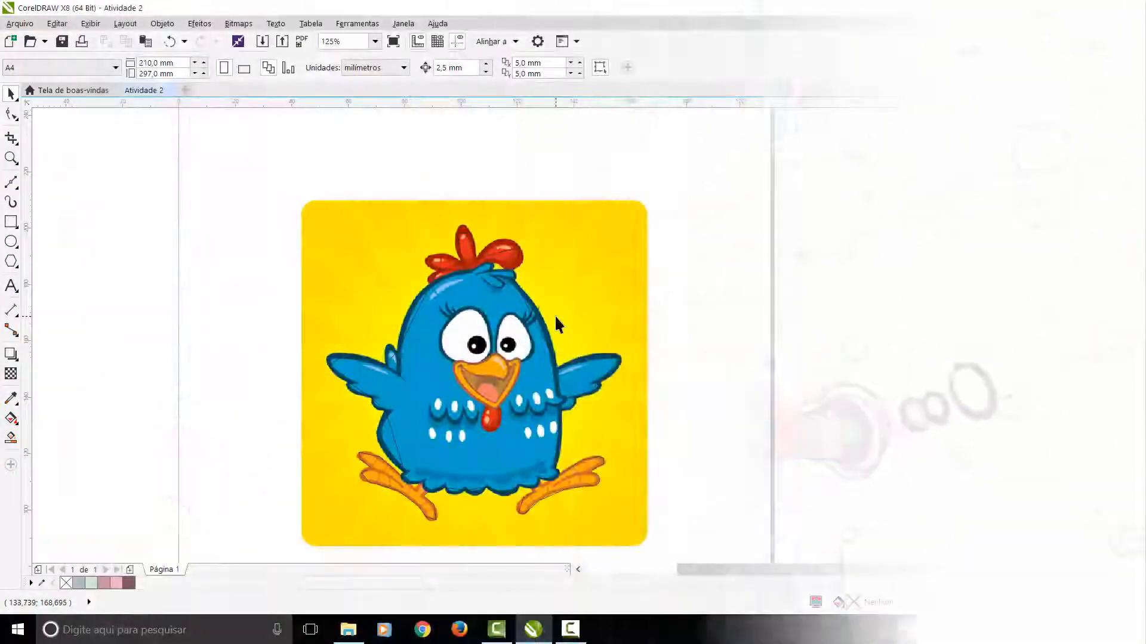
Open the chicken outline for node editing, select all its nodes and convert the segments to curves
{"action": "scroll", "coordinate": [558, 325], "scroll_direction": "up", "scroll_amount": 4}
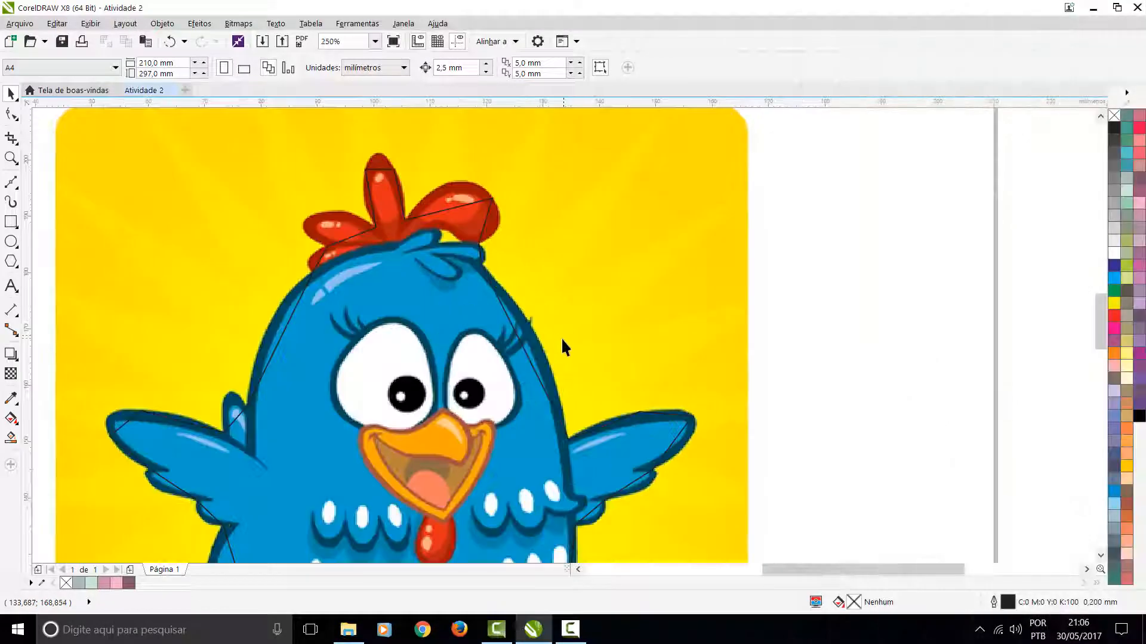
{"action": "double_click", "coordinate": [499, 316]}
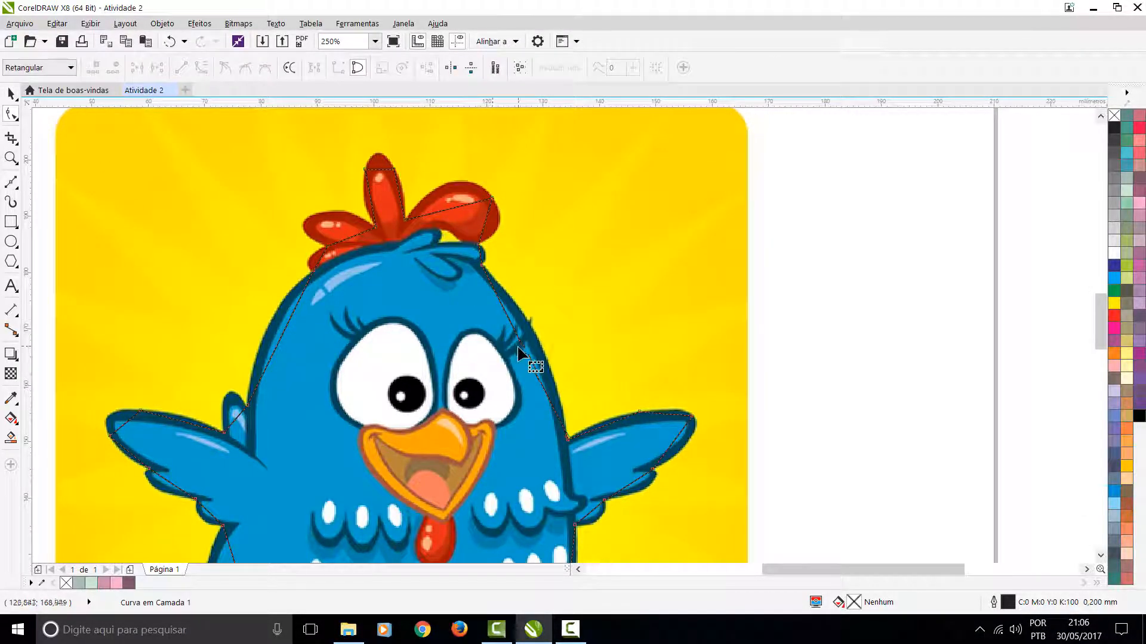
{"action": "key", "text": "ctrl+a"}
{"action": "left_click", "coordinate": [205, 68]}
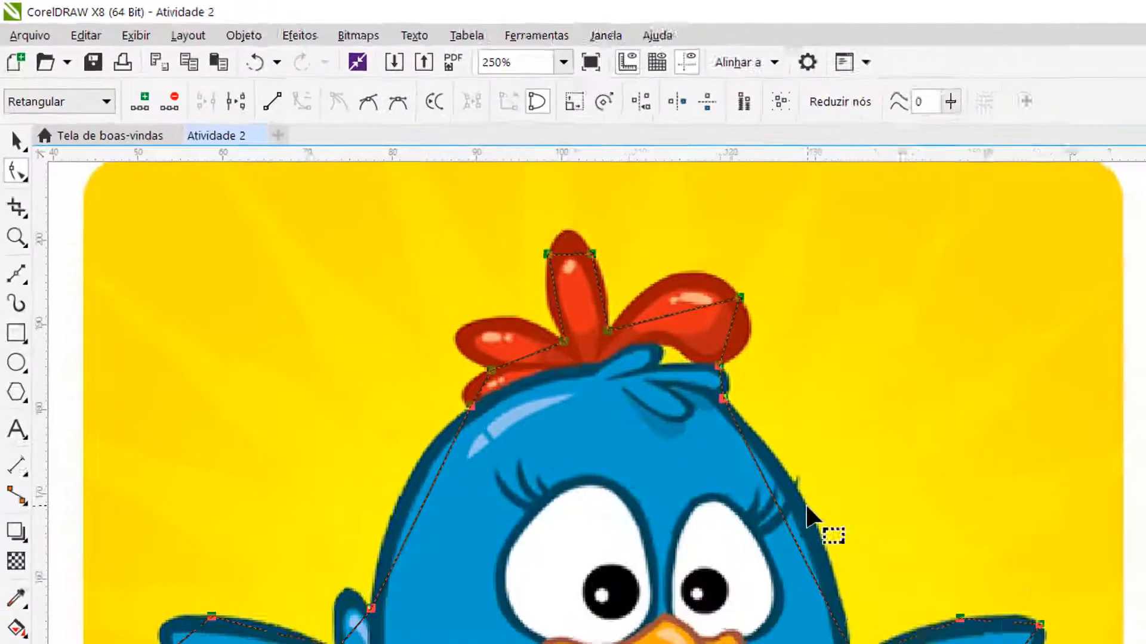
Bend the straight segment beside the right eye outward to follow the edge of the chicken's head
{"action": "scroll", "coordinate": [808, 511], "scroll_direction": "up", "scroll_amount": 2}
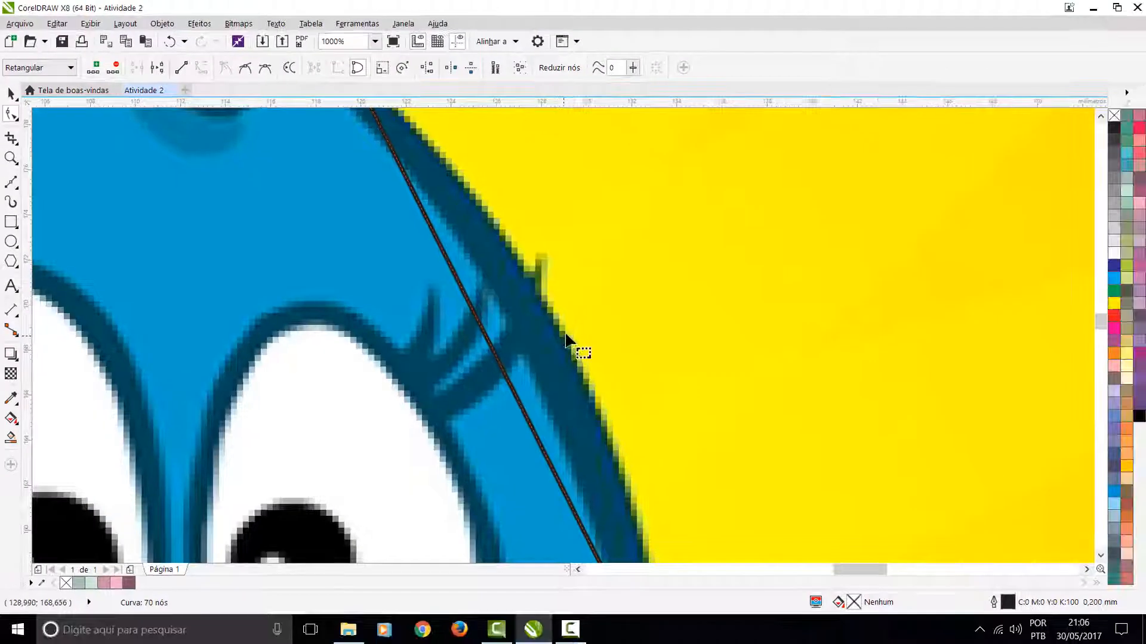
{"action": "left_click", "coordinate": [590, 310]}
{"action": "left_click_drag", "start_coordinate": [508, 384], "coordinate": [562, 342]}
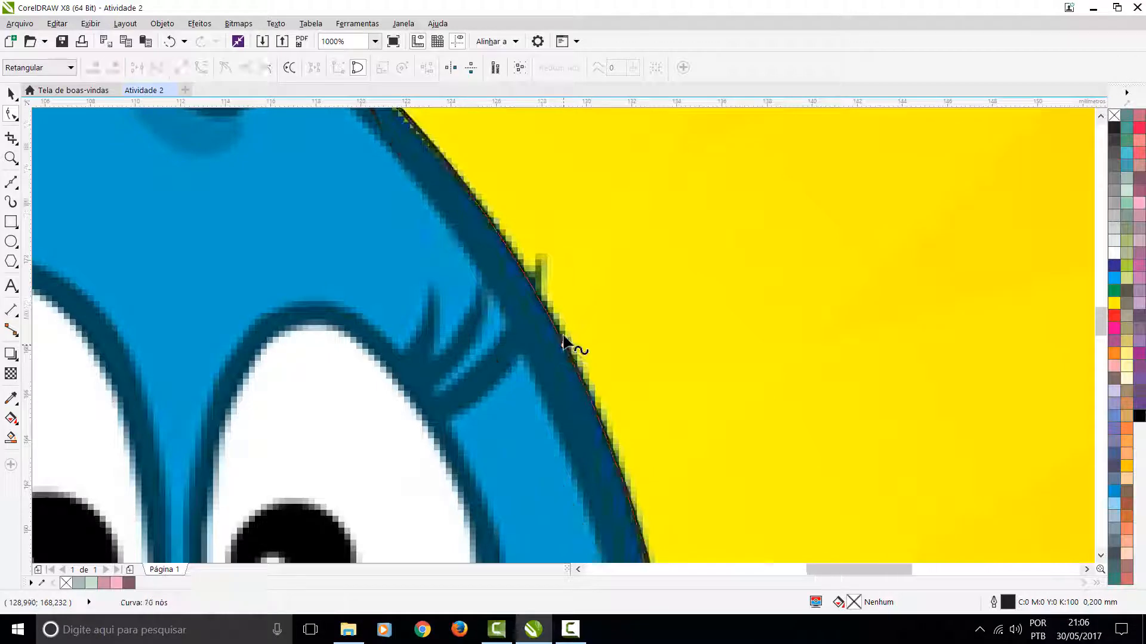
Bend the upper edge of the right wing outward to follow the drawing up to the wing's tip
{"action": "scroll", "coordinate": [563, 343], "scroll_direction": "down", "scroll_amount": 2}
{"action": "scroll", "coordinate": [637, 453], "scroll_direction": "up", "scroll_amount": 3}
{"action": "scroll", "coordinate": [544, 280], "scroll_direction": "down", "scroll_amount": 2}
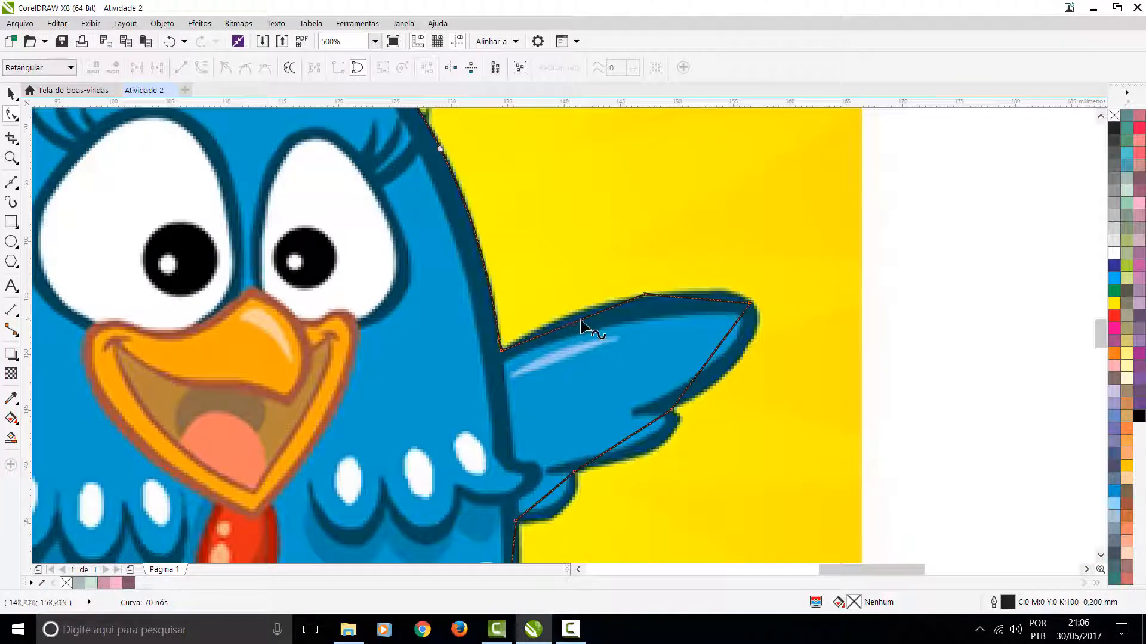
{"action": "left_click_drag", "start_coordinate": [580, 320], "coordinate": [635, 292]}
{"action": "scroll", "coordinate": [577, 315], "scroll_direction": "up", "scroll_amount": 2}
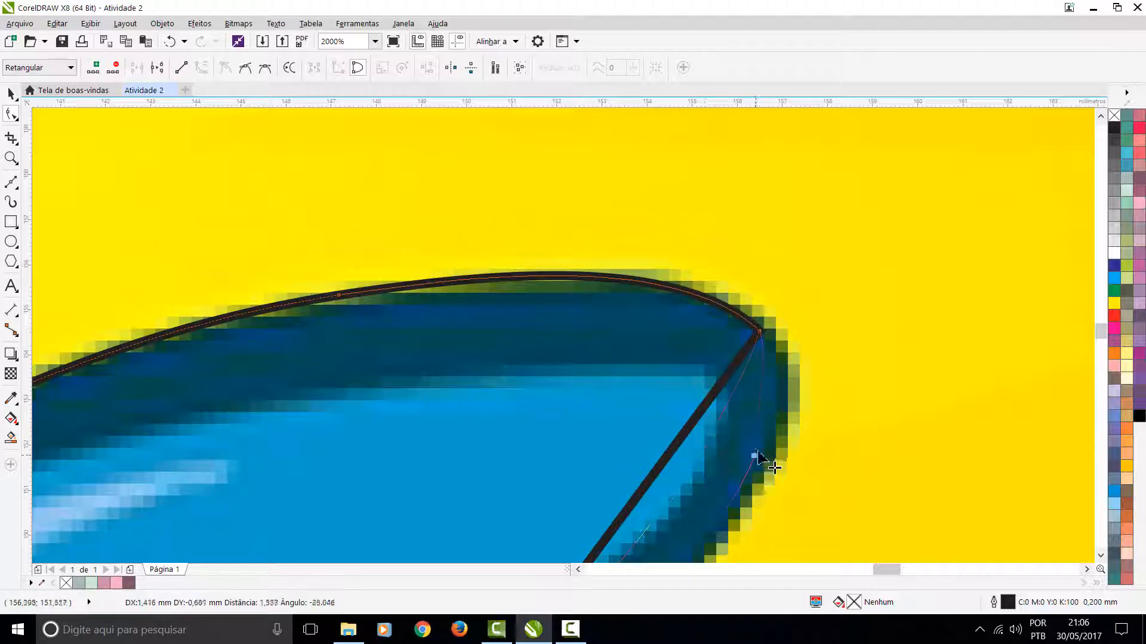
Bend the two feather segments under the right wing outward to match their rounded edges
{"action": "scroll", "coordinate": [759, 450], "scroll_direction": "down", "scroll_amount": 3}
{"action": "scroll", "coordinate": [548, 361], "scroll_direction": "up", "scroll_amount": 2}
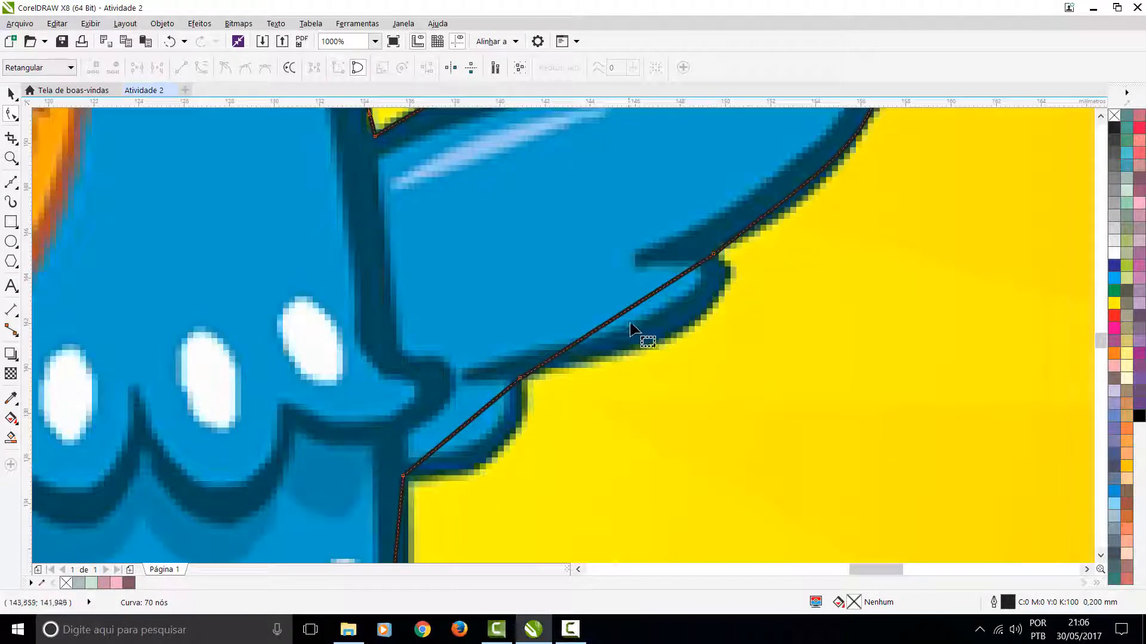
{"action": "left_click_drag", "start_coordinate": [664, 326], "coordinate": [691, 321]}
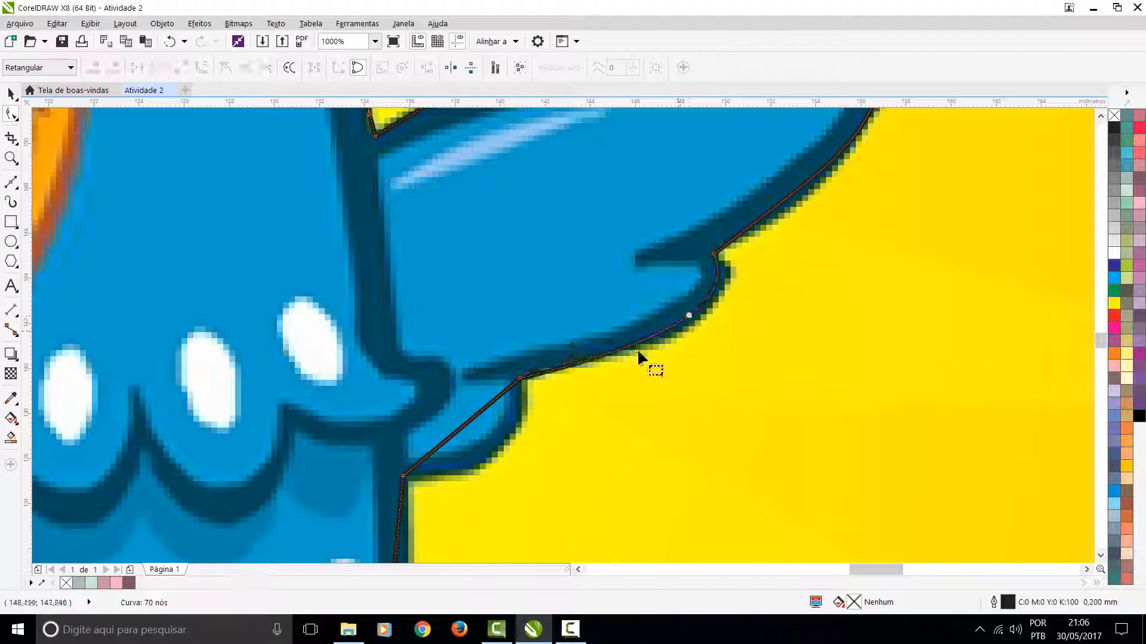
{"action": "left_click_drag", "start_coordinate": [471, 420], "coordinate": [496, 448]}
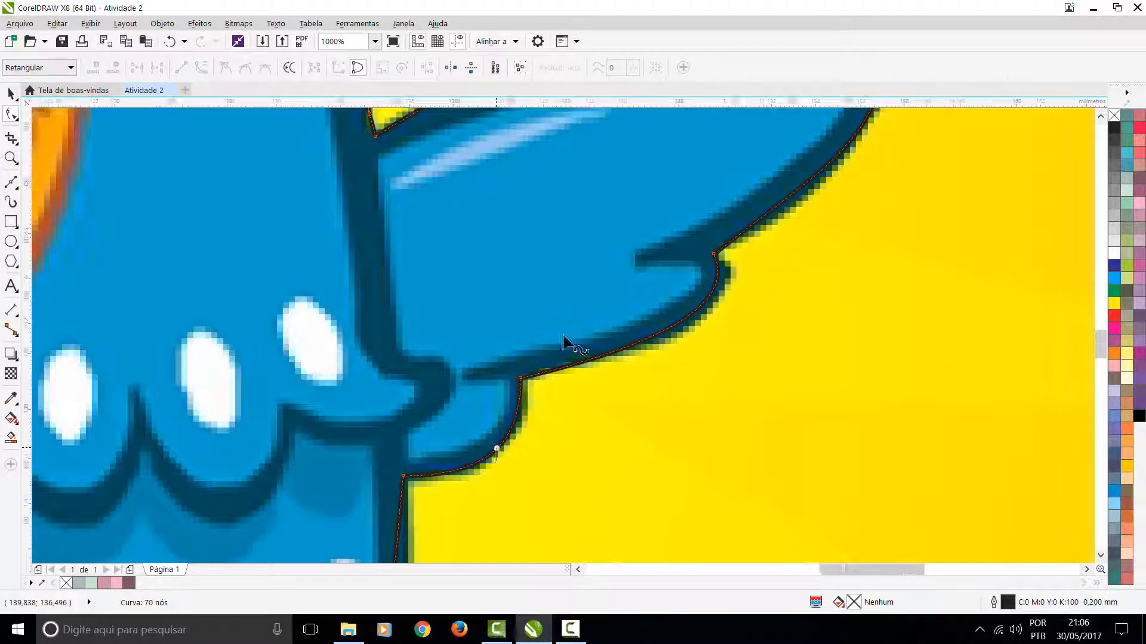
Curve the segment below the right wing along the body's side and round the ruffle above the right foot
{"action": "scroll", "coordinate": [580, 256], "scroll_direction": "down", "scroll_amount": 2}
{"action": "scroll", "coordinate": [552, 337], "scroll_direction": "up", "scroll_amount": 2}
{"action": "left_click_drag", "start_coordinate": [498, 343], "coordinate": [523, 362]}
{"action": "scroll", "coordinate": [583, 378], "scroll_direction": "down", "scroll_amount": 2}
{"action": "scroll", "coordinate": [565, 259], "scroll_direction": "up", "scroll_amount": 2}
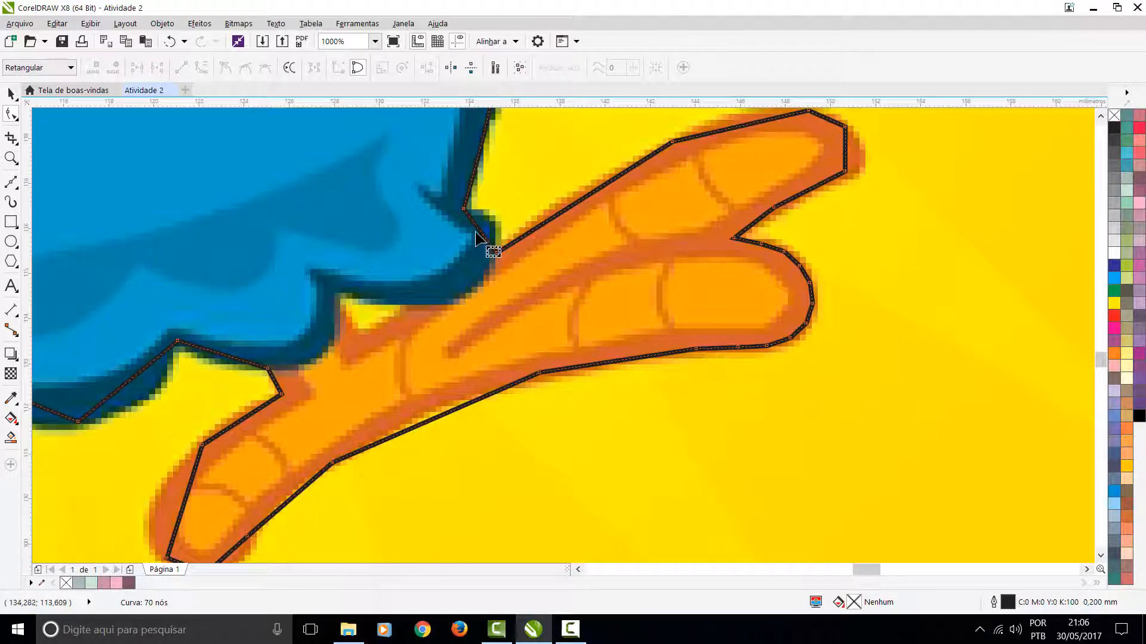
{"action": "scroll", "coordinate": [578, 338], "scroll_direction": "up", "scroll_amount": 1}
{"action": "left_click_drag", "start_coordinate": [576, 336], "coordinate": [585, 310]}
Bend the upper edge and the tip of the right foot's upper toe outward to follow the drawing
{"action": "scroll", "coordinate": [562, 332], "scroll_direction": "down", "scroll_amount": 2}
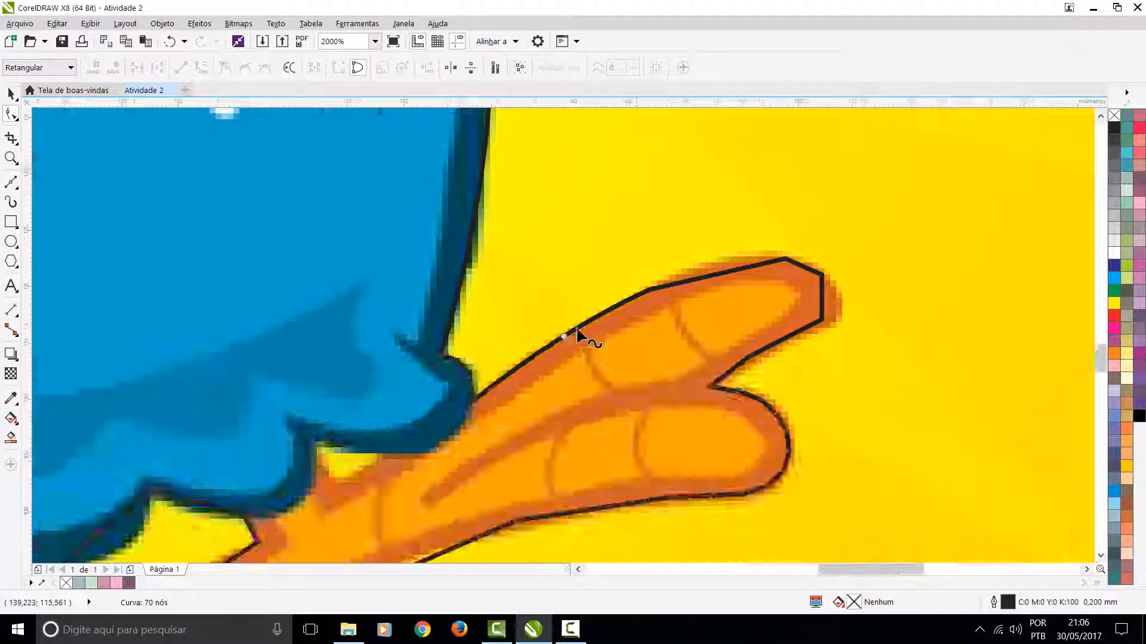
{"action": "scroll", "coordinate": [562, 333], "scroll_direction": "up", "scroll_amount": 2}
{"action": "left_click_drag", "start_coordinate": [607, 323], "coordinate": [614, 299]}
{"action": "left_click_drag", "start_coordinate": [789, 363], "coordinate": [810, 372]}
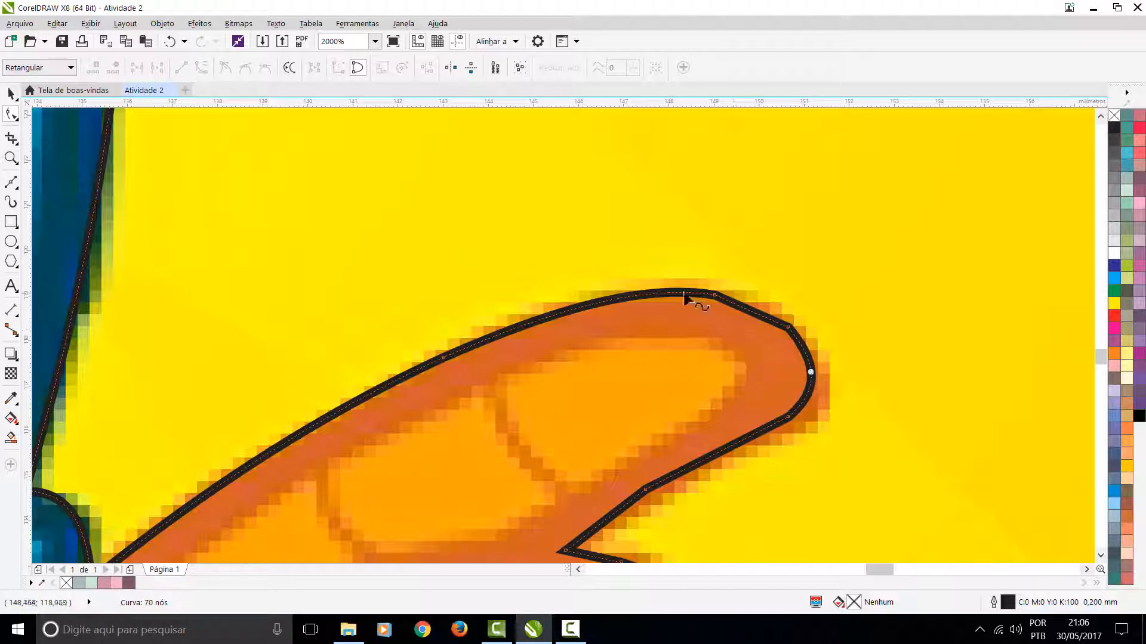
Move the node at the top of the upper toe slightly down, and delete it
{"action": "left_click_drag", "start_coordinate": [715, 293], "coordinate": [714, 305]}
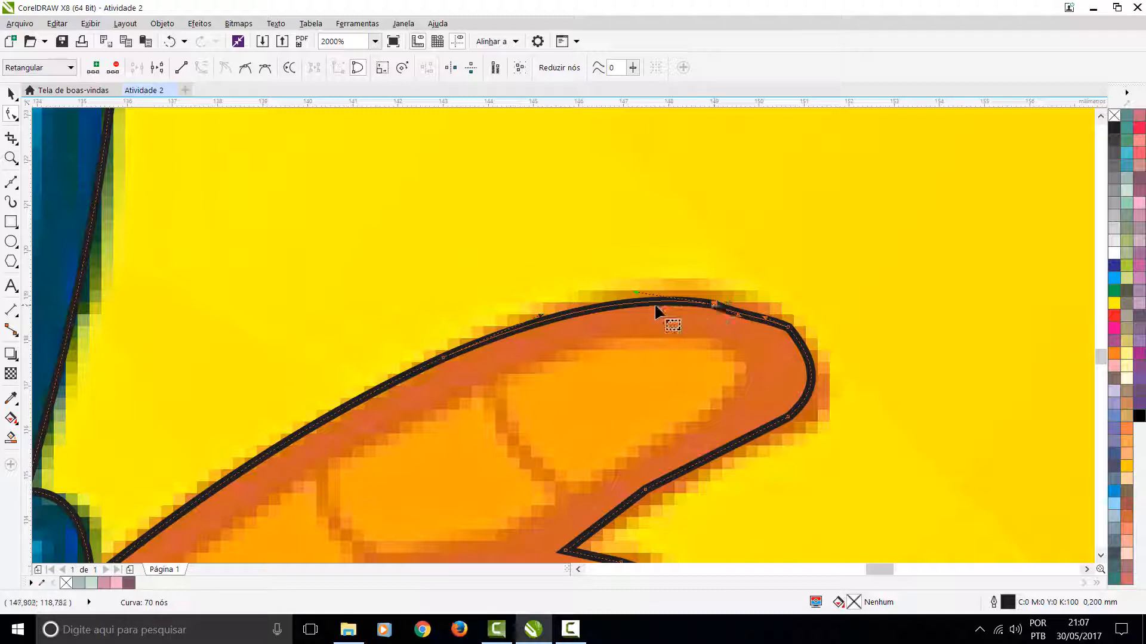
{"action": "key", "text": "Delete"}
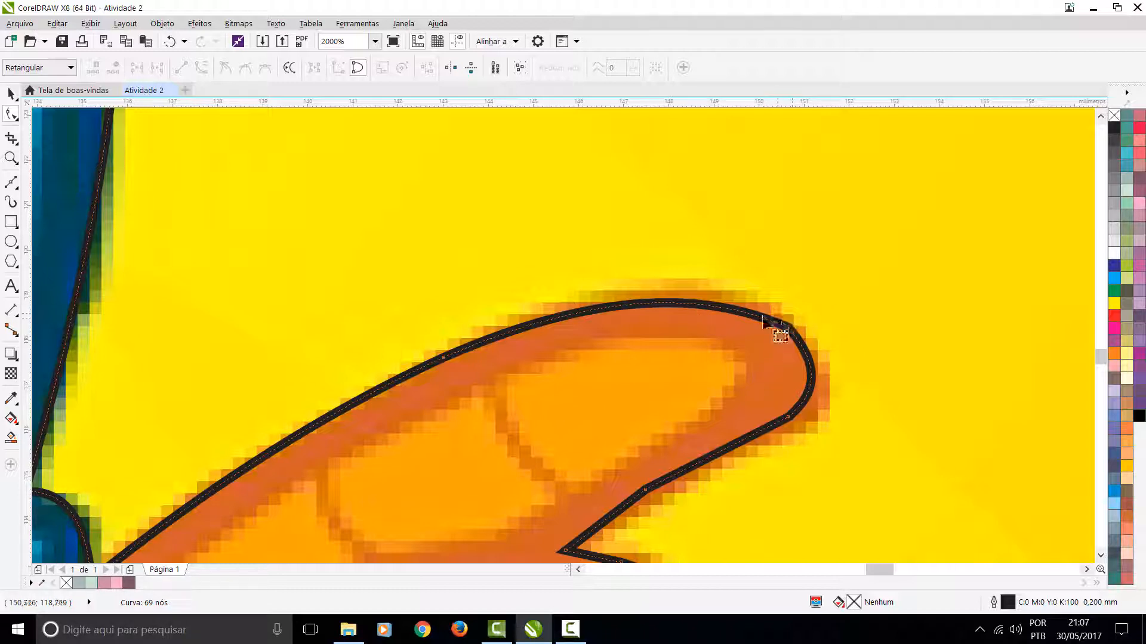
Add a node at the top of the upper toe, try bulging the adjoining segment outward, and undo the bulge
{"action": "scroll", "coordinate": [562, 333], "scroll_direction": "up", "scroll_amount": 2}
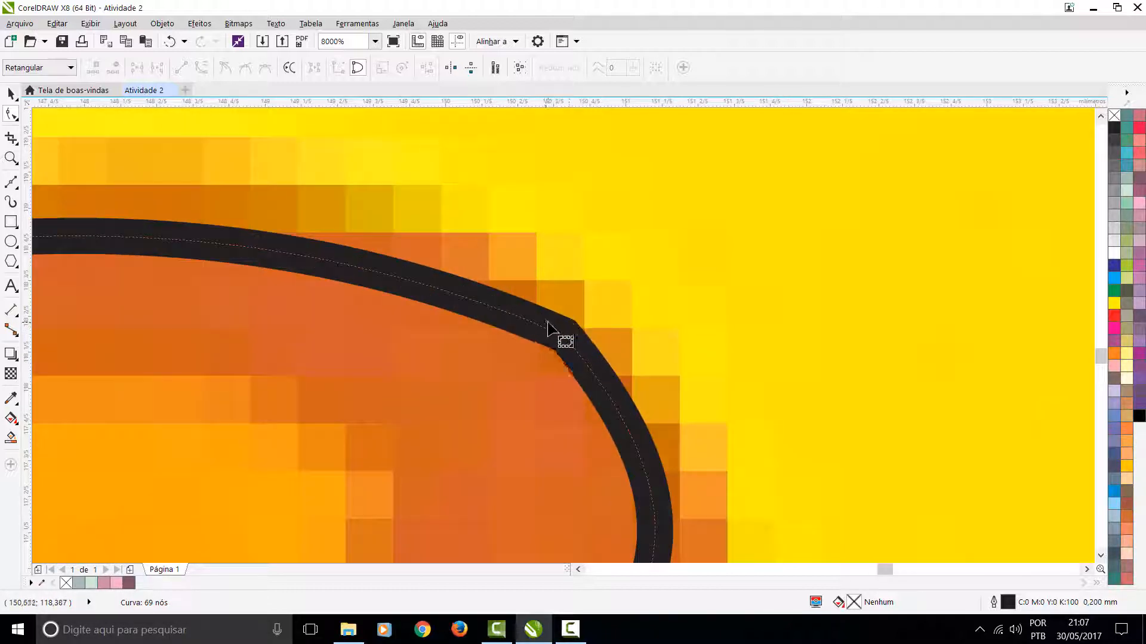
{"action": "scroll", "coordinate": [540, 329], "scroll_direction": "down", "scroll_amount": 2}
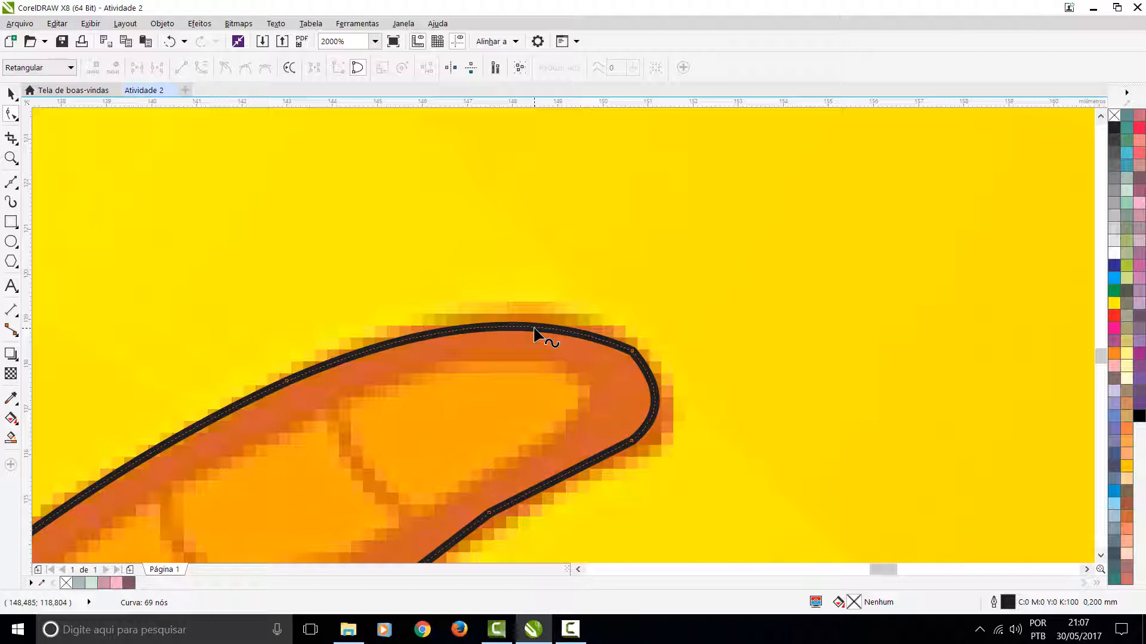
{"action": "double_click", "coordinate": [535, 327]}
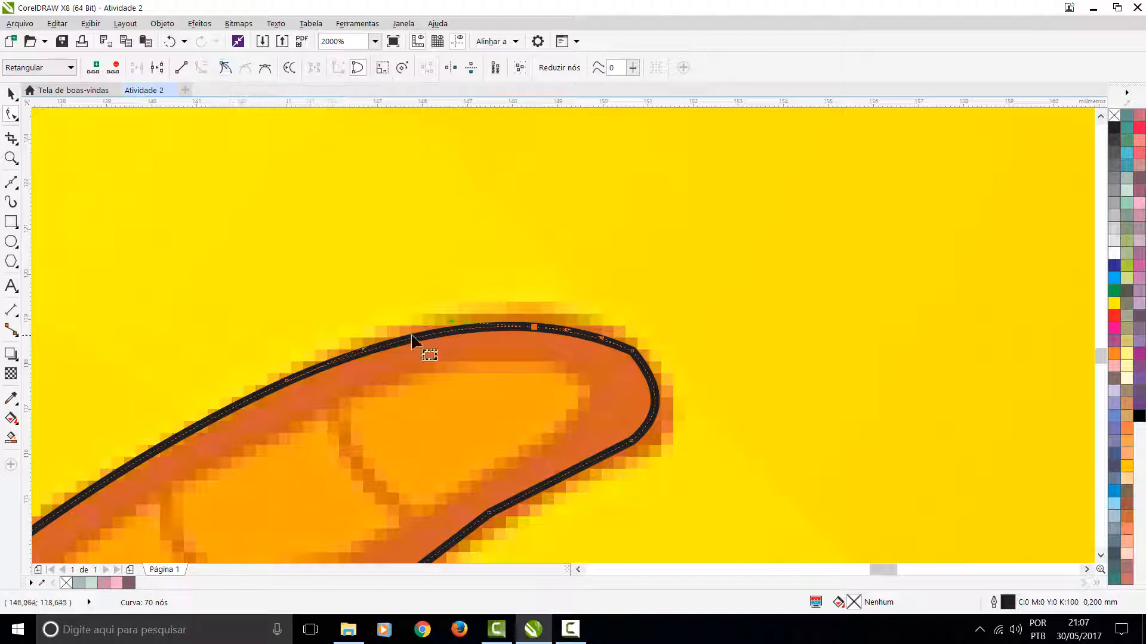
{"action": "left_click_drag", "start_coordinate": [407, 342], "coordinate": [421, 297]}
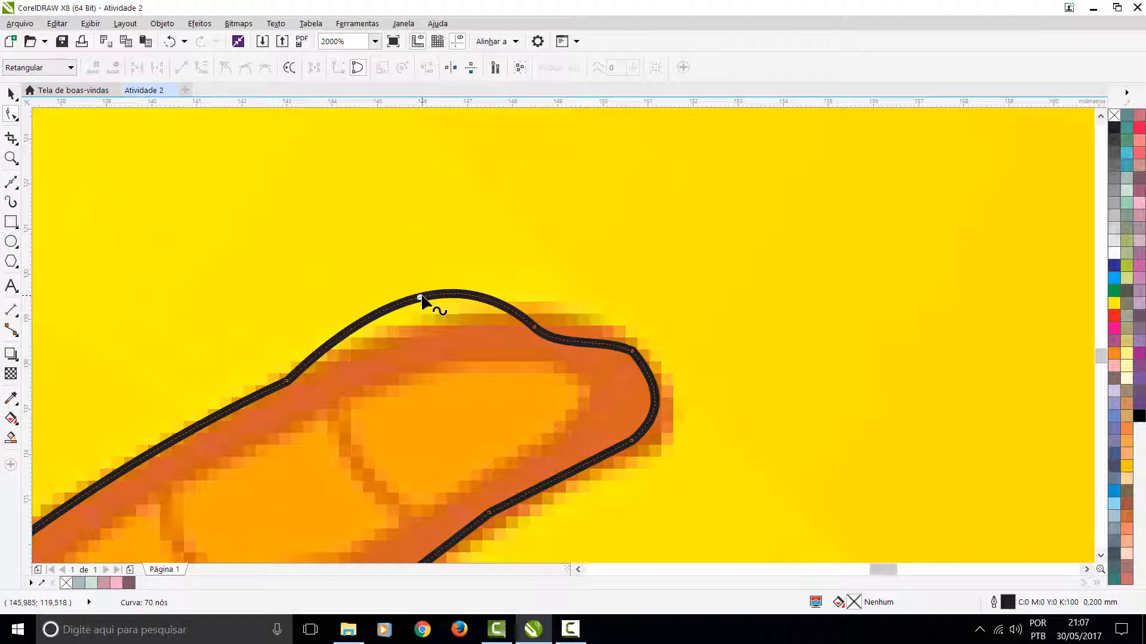
{"action": "key", "text": "ctrl+z"}
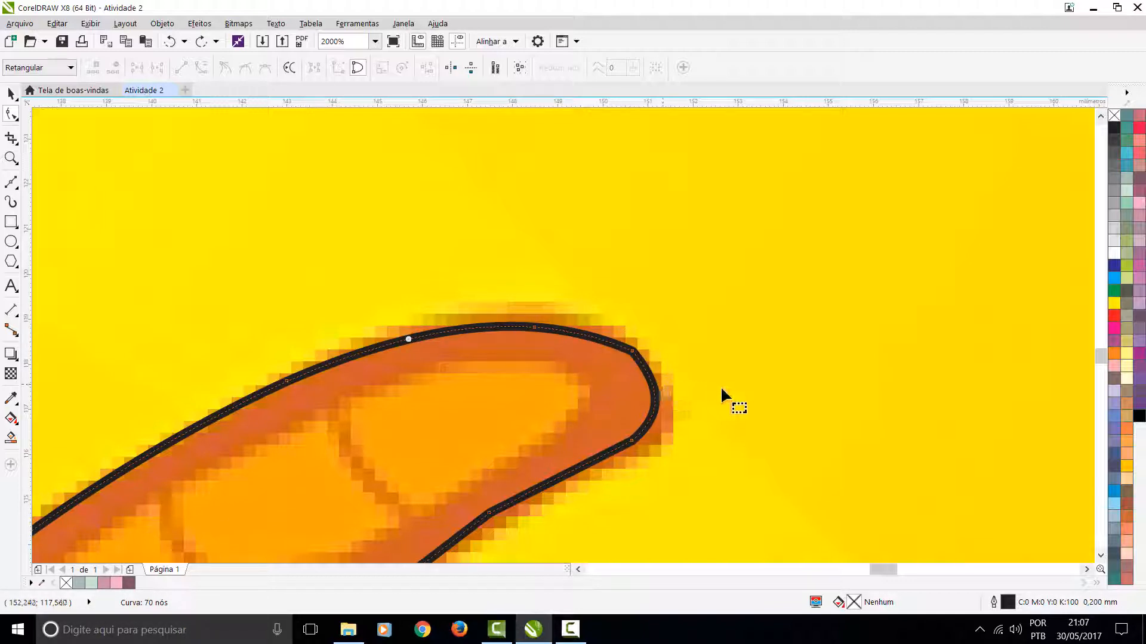
Delete the corner node just above the upper toe's tip, keeping the added node on its top edge
{"action": "left_click_drag", "start_coordinate": [735, 395], "coordinate": [608, 314]}
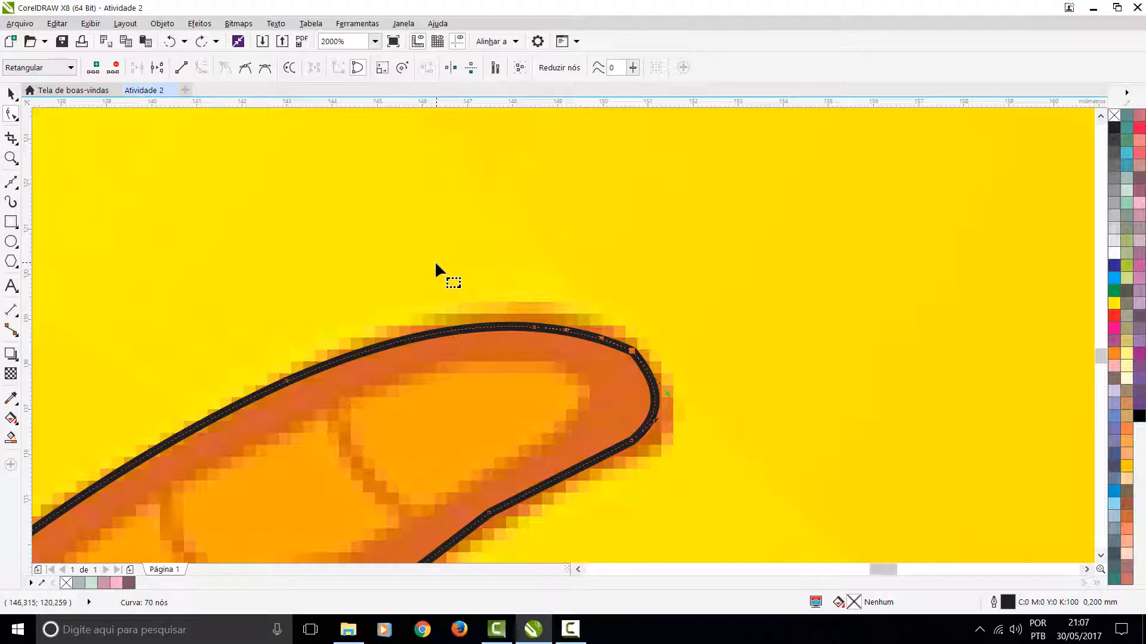
{"action": "left_click_drag", "start_coordinate": [502, 303], "coordinate": [603, 367]}
{"action": "left_click_drag", "start_coordinate": [405, 227], "coordinate": [567, 342]}
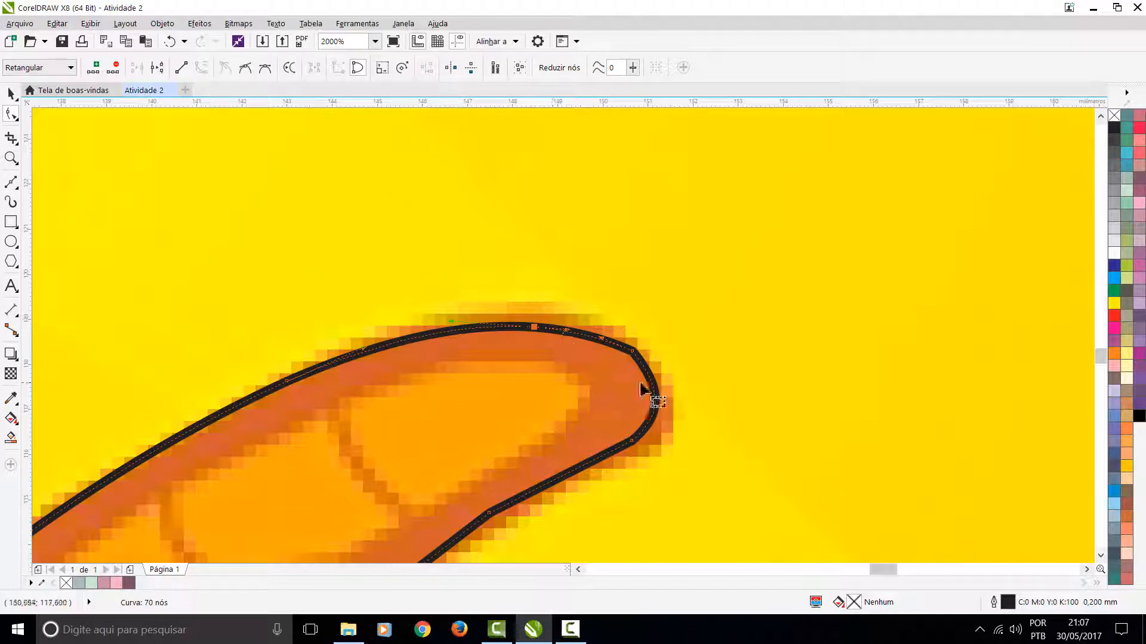
{"action": "left_click", "coordinate": [633, 352]}
{"action": "key", "text": "Delete"}
Delete the node midway along the lower edge of the upper toe
{"action": "scroll", "coordinate": [603, 367], "scroll_direction": "down", "scroll_amount": 2}
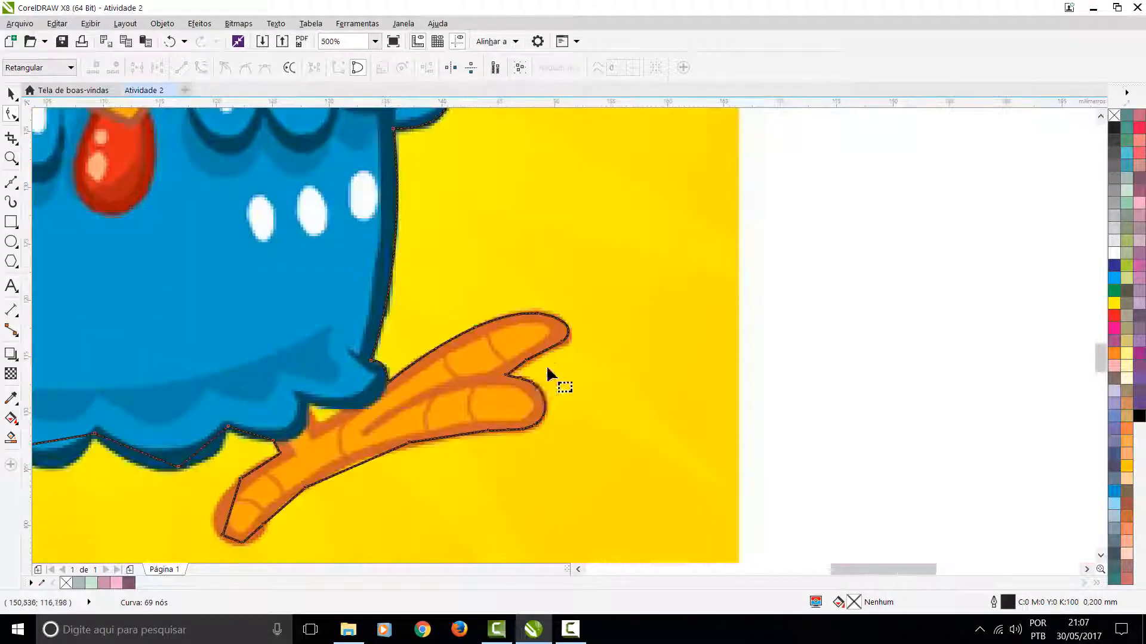
{"action": "scroll", "coordinate": [576, 334], "scroll_direction": "up", "scroll_amount": 1}
{"action": "scroll", "coordinate": [582, 316], "scroll_direction": "up", "scroll_amount": 2}
{"action": "left_click", "coordinate": [572, 329]}
{"action": "key", "text": "Delete"}
Add nodes on both sides of the corner below the upper toe's tip and delete the corner node
{"action": "double_click", "coordinate": [756, 234]}
{"action": "left_click", "coordinate": [893, 145]}
{"action": "key", "text": "plus"}
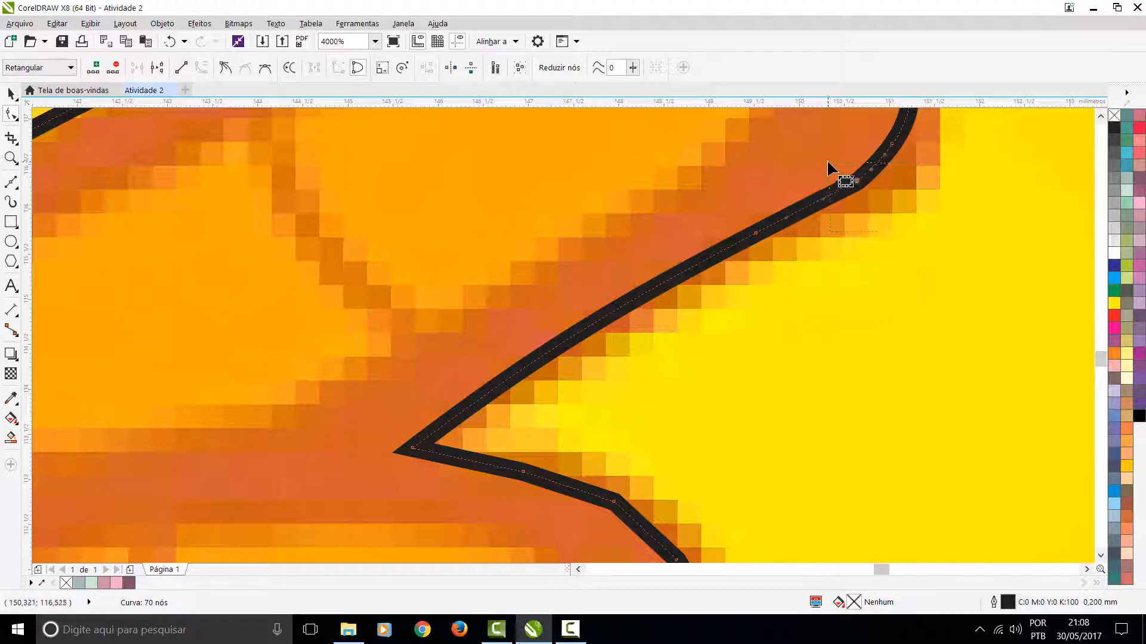
{"action": "key", "text": "Delete"}
{"action": "scroll", "coordinate": [567, 340], "scroll_direction": "down", "scroll_amount": 3}
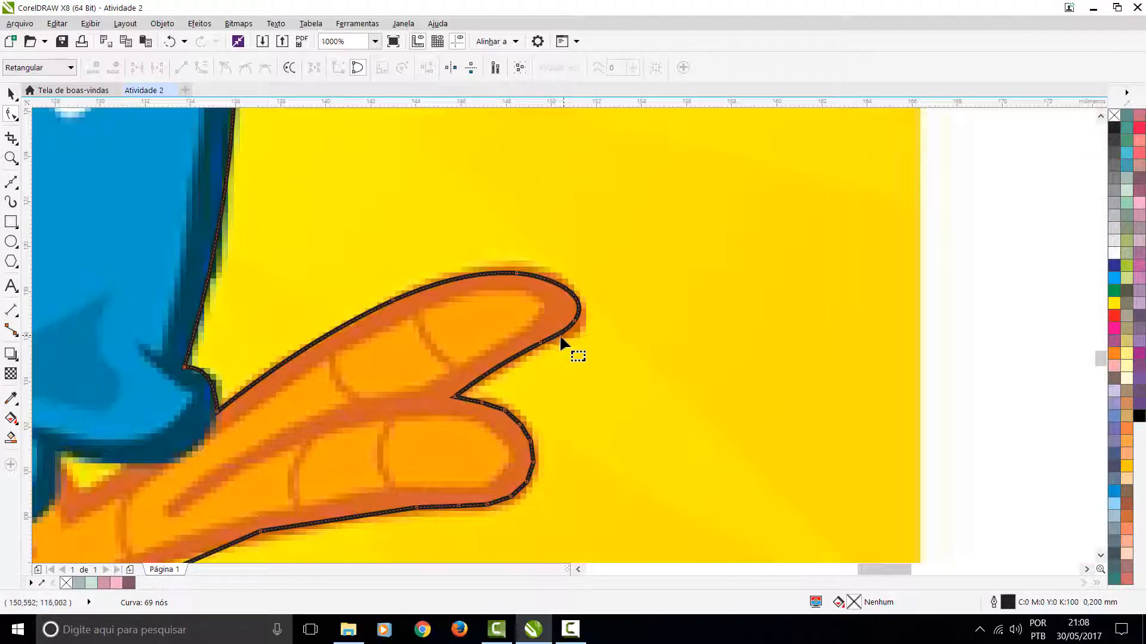
Select the cluster of nodes around the lower toe's rounded tip and delete them to smooth the curve
{"action": "scroll", "coordinate": [561, 343], "scroll_direction": "down", "scroll_amount": 2}
{"action": "scroll", "coordinate": [563, 345], "scroll_direction": "up", "scroll_amount": 3}
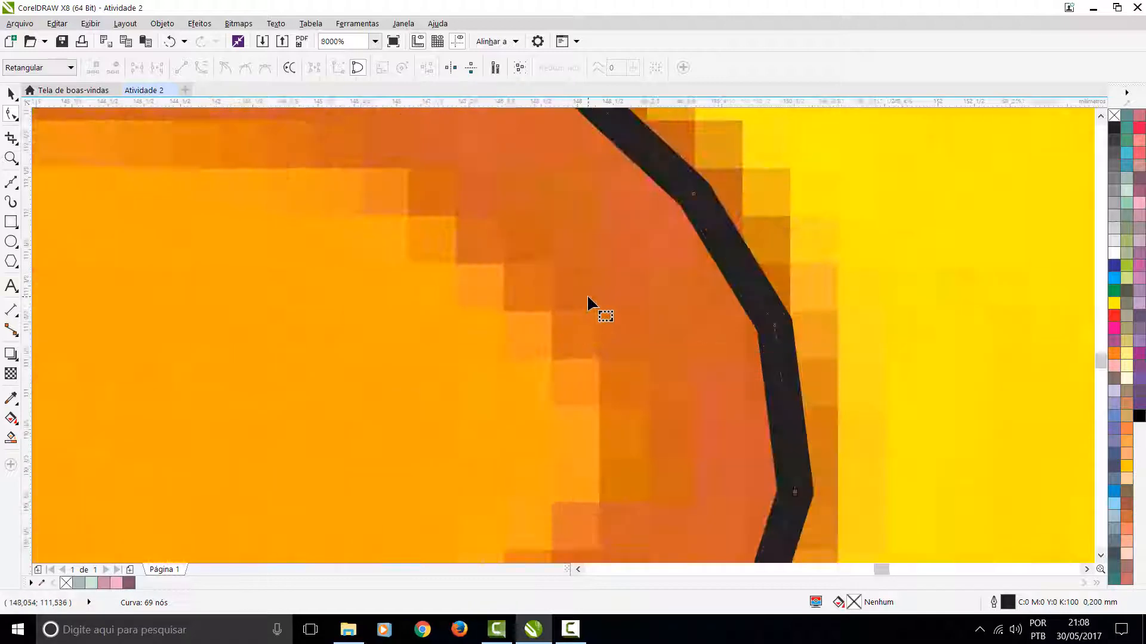
{"action": "scroll", "coordinate": [573, 317], "scroll_direction": "down", "scroll_amount": 1}
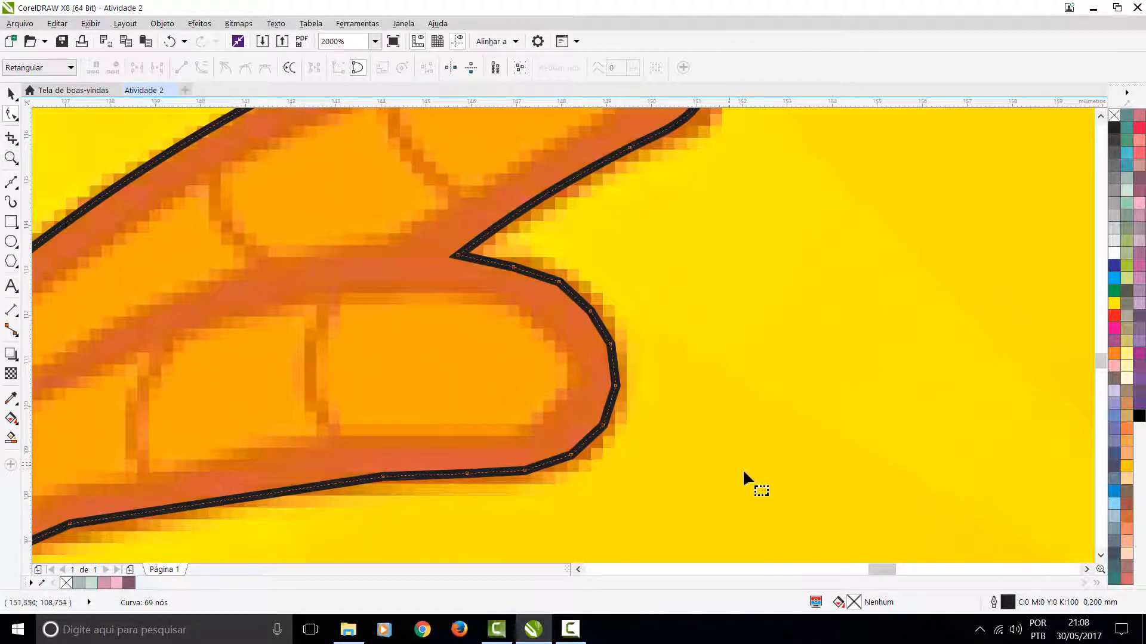
{"action": "left_click_drag", "start_coordinate": [582, 322], "coordinate": [545, 259]}
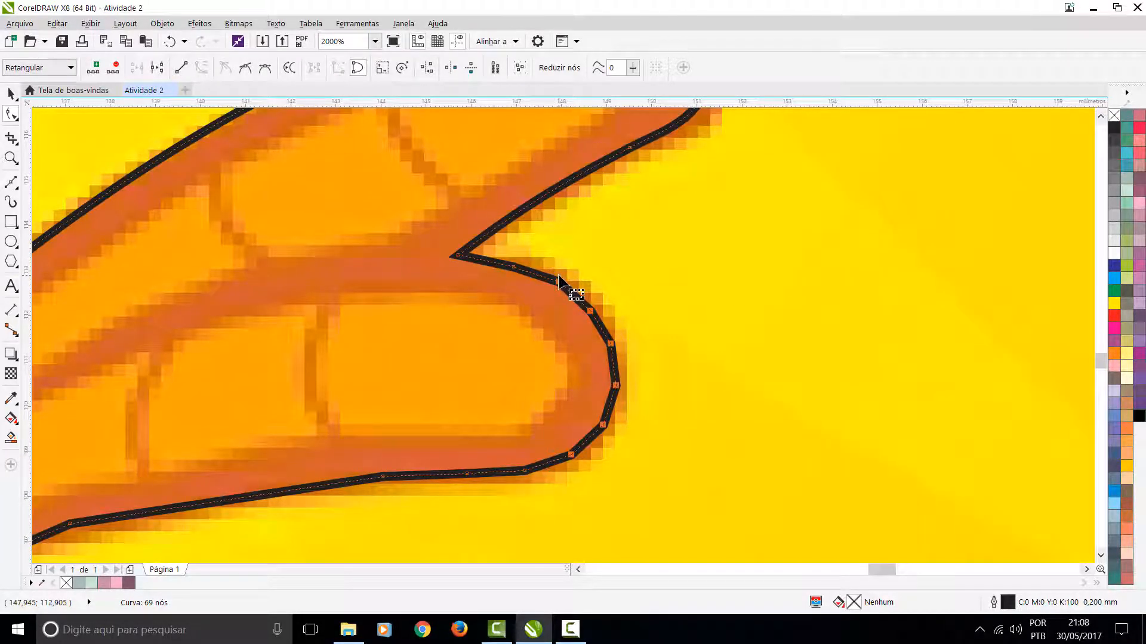
{"action": "key", "text": "Delete"}
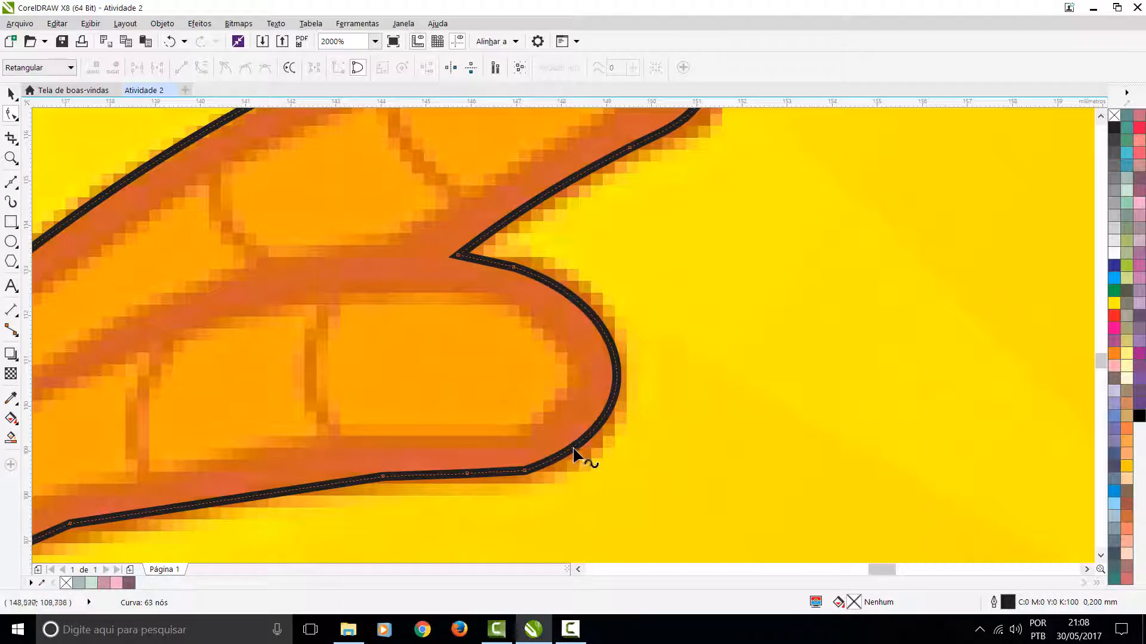
Add a node on the underside of the lower toe's tip and delete the neighbouring corner node
{"action": "double_click", "coordinate": [585, 438]}
{"action": "left_click", "coordinate": [526, 472]}
{"action": "double_click", "coordinate": [526, 472]}
{"action": "scroll", "coordinate": [497, 485], "scroll_direction": "down", "scroll_amount": 1}
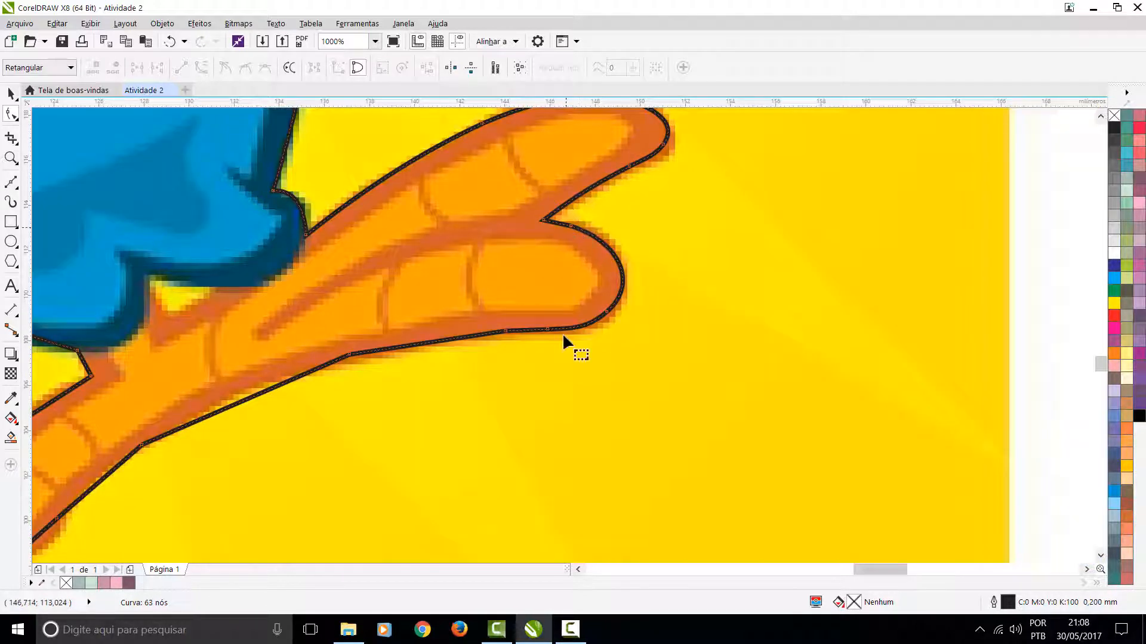
Add nodes on both sides of the corner on the lower toe's upper edge and delete the corner node
{"action": "scroll", "coordinate": [572, 226], "scroll_direction": "up", "scroll_amount": 2}
{"action": "left_click", "coordinate": [667, 370]}
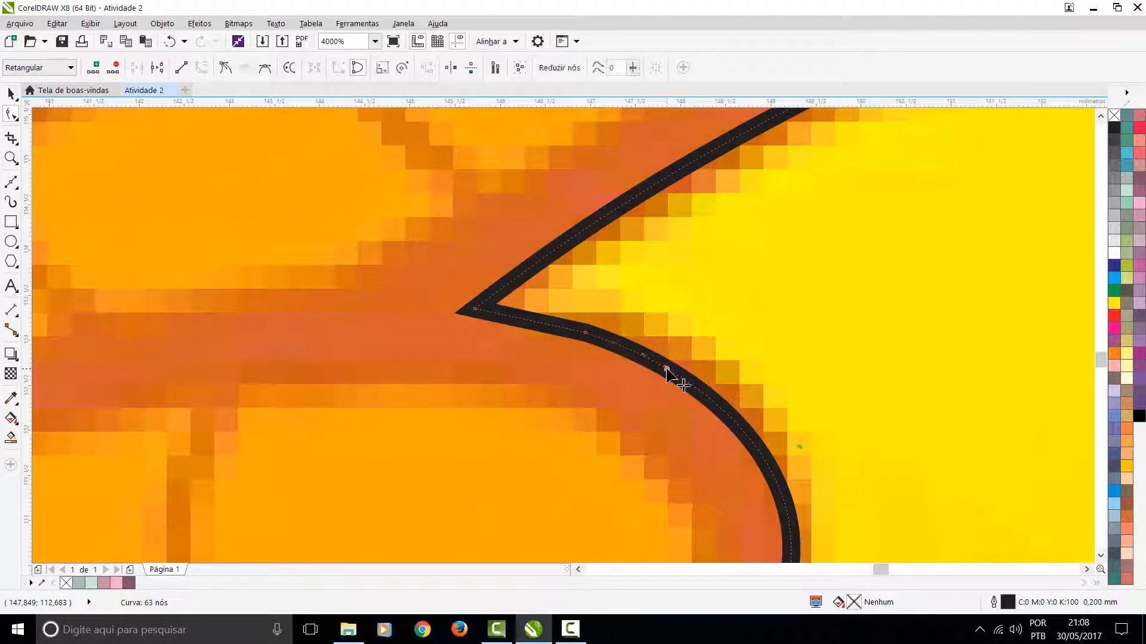
{"action": "double_click", "coordinate": [520, 320]}
{"action": "scroll", "coordinate": [596, 344], "scroll_direction": "down", "scroll_amount": 2}
{"action": "scroll", "coordinate": [575, 344], "scroll_direction": "up", "scroll_amount": 3}
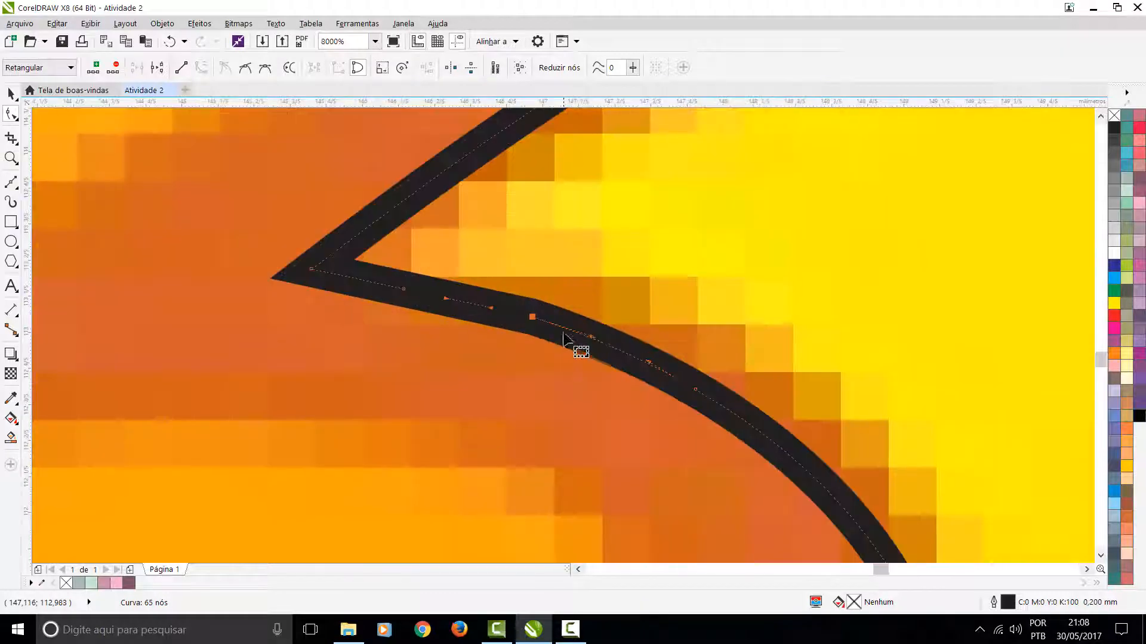
{"action": "key", "text": "Delete"}
{"action": "scroll", "coordinate": [563, 345], "scroll_direction": "down", "scroll_amount": 3}
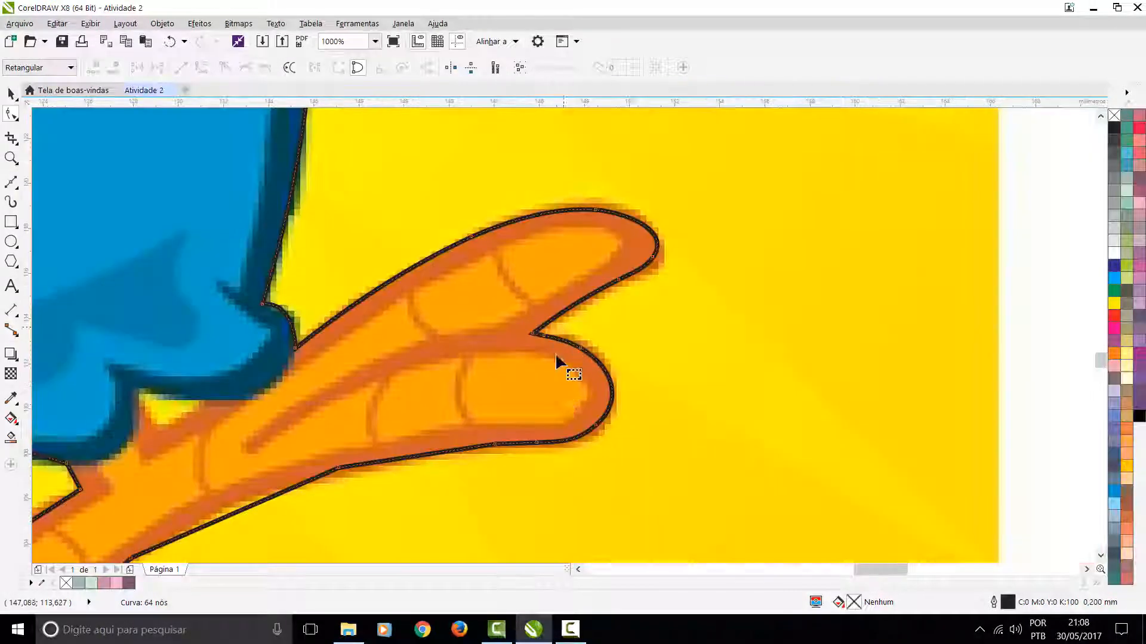
Bend the outline's straight segments along the underside of the right foot to follow its curve up to the inner toe
{"action": "scroll", "coordinate": [533, 325], "scroll_direction": "up", "scroll_amount": 2}
{"action": "scroll", "coordinate": [560, 344], "scroll_direction": "down", "scroll_amount": 2}
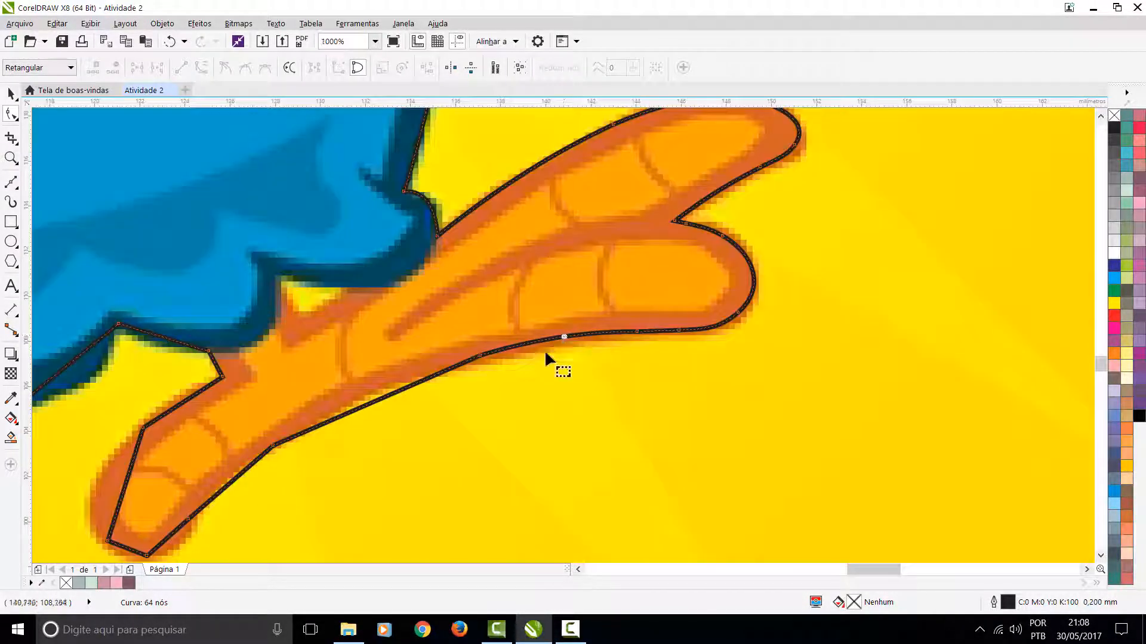
{"action": "scroll", "coordinate": [400, 396], "scroll_direction": "up", "scroll_amount": 1}
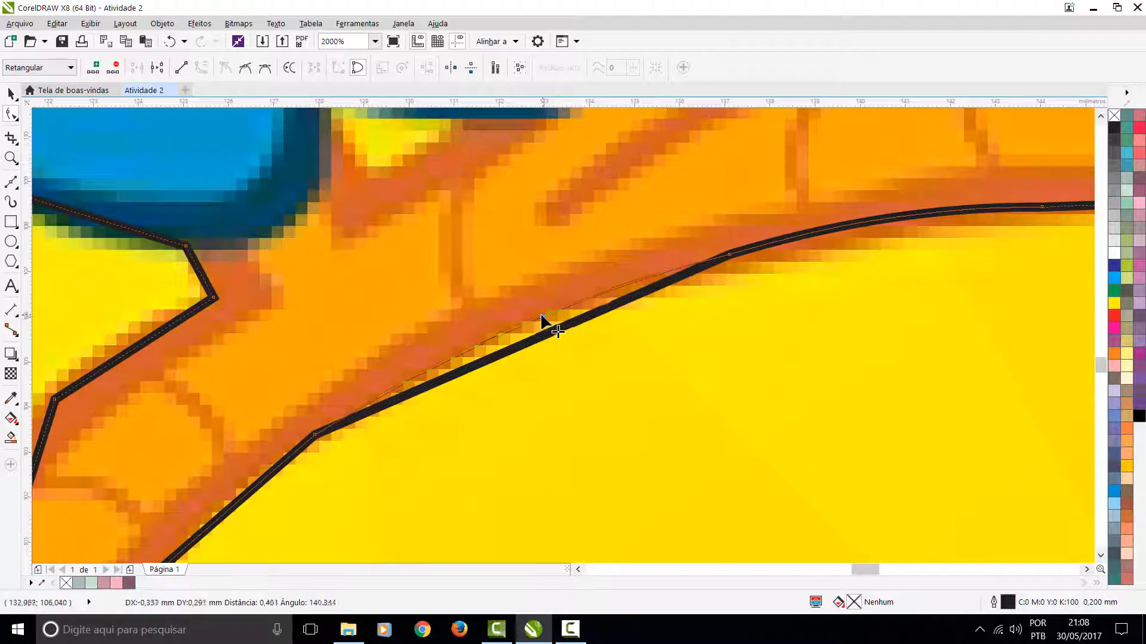
{"action": "scroll", "coordinate": [561, 333], "scroll_direction": "down", "scroll_amount": 3}
{"action": "scroll", "coordinate": [561, 333], "scroll_direction": "up", "scroll_amount": 4}
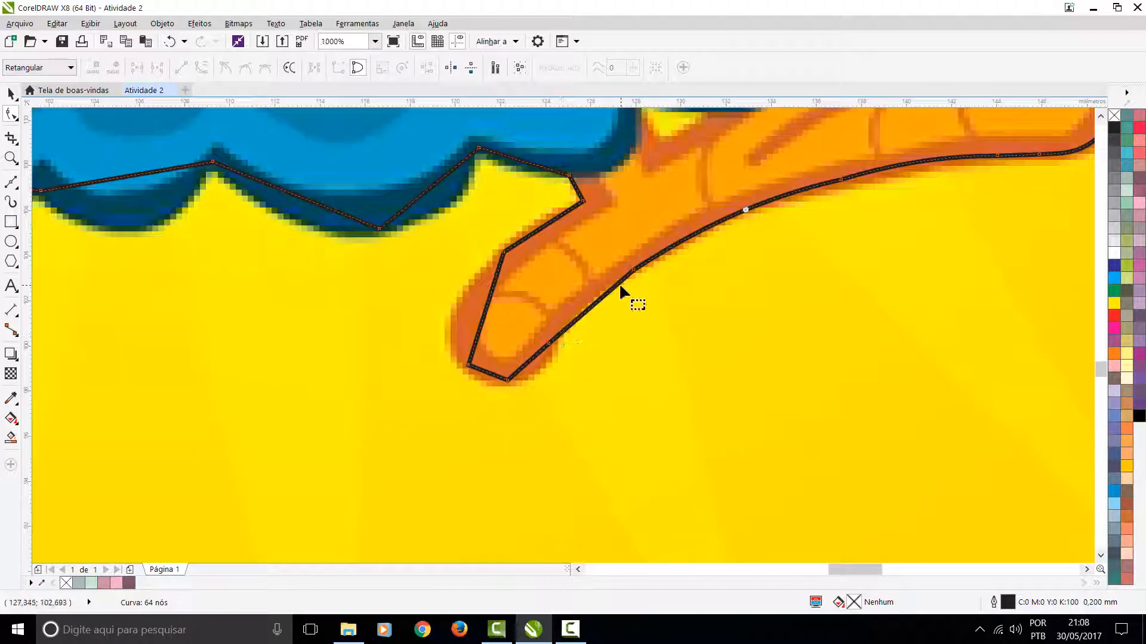
{"action": "left_click_drag", "start_coordinate": [547, 342], "coordinate": [533, 339]}
{"action": "scroll", "coordinate": [533, 339], "scroll_direction": "down", "scroll_amount": 3}
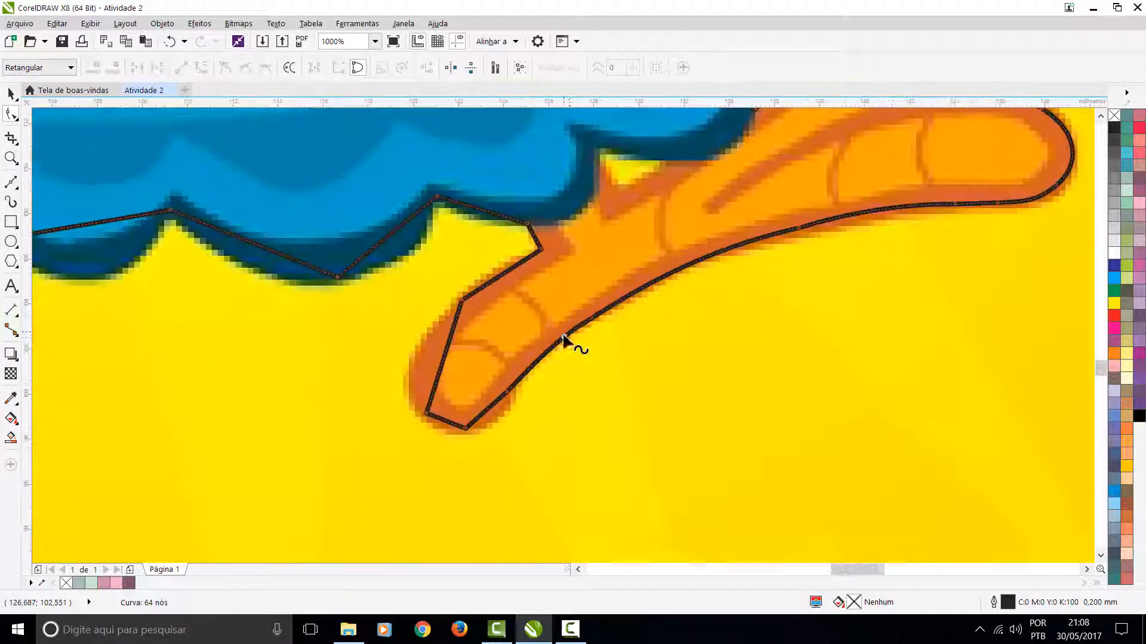
Bend the segments around the bottom of the right foot's inner toe to round its tip
{"action": "scroll", "coordinate": [567, 343], "scroll_direction": "up", "scroll_amount": 3}
{"action": "left_click_drag", "start_coordinate": [606, 344], "coordinate": [574, 391]}
{"action": "scroll", "coordinate": [545, 345], "scroll_direction": "down", "scroll_amount": 3}
{"action": "scroll", "coordinate": [578, 388], "scroll_direction": "up", "scroll_amount": 3}
{"action": "scroll", "coordinate": [570, 334], "scroll_direction": "down", "scroll_amount": 1}
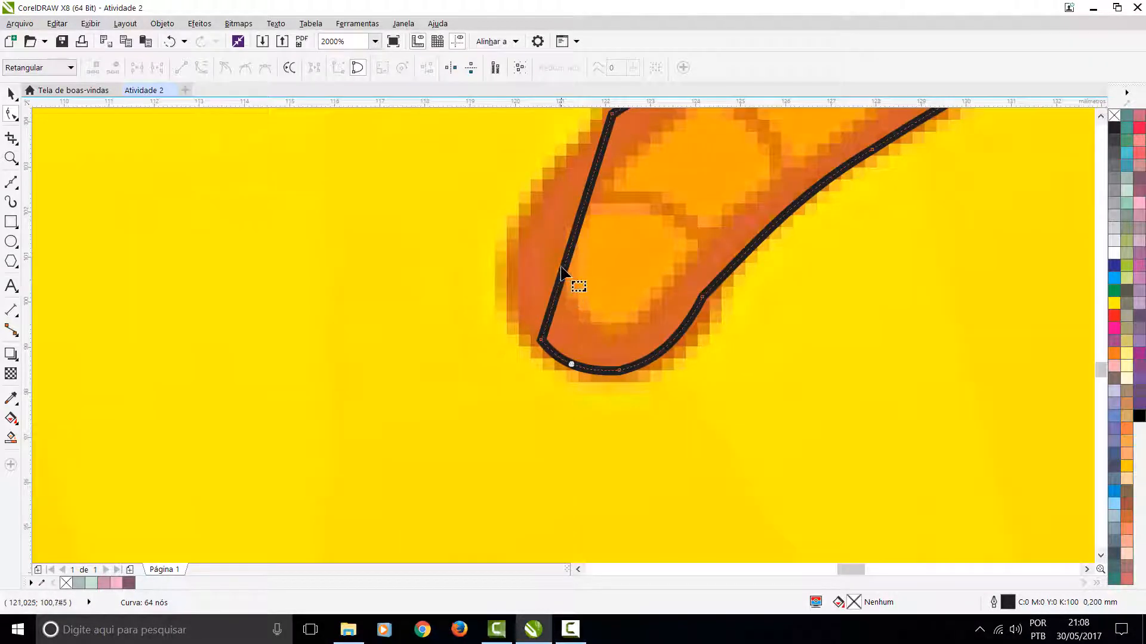
Bend the segments along the outer side and upper edge of the right foot's inner toe to match the drawing
{"action": "left_click_drag", "start_coordinate": [567, 264], "coordinate": [524, 256]}
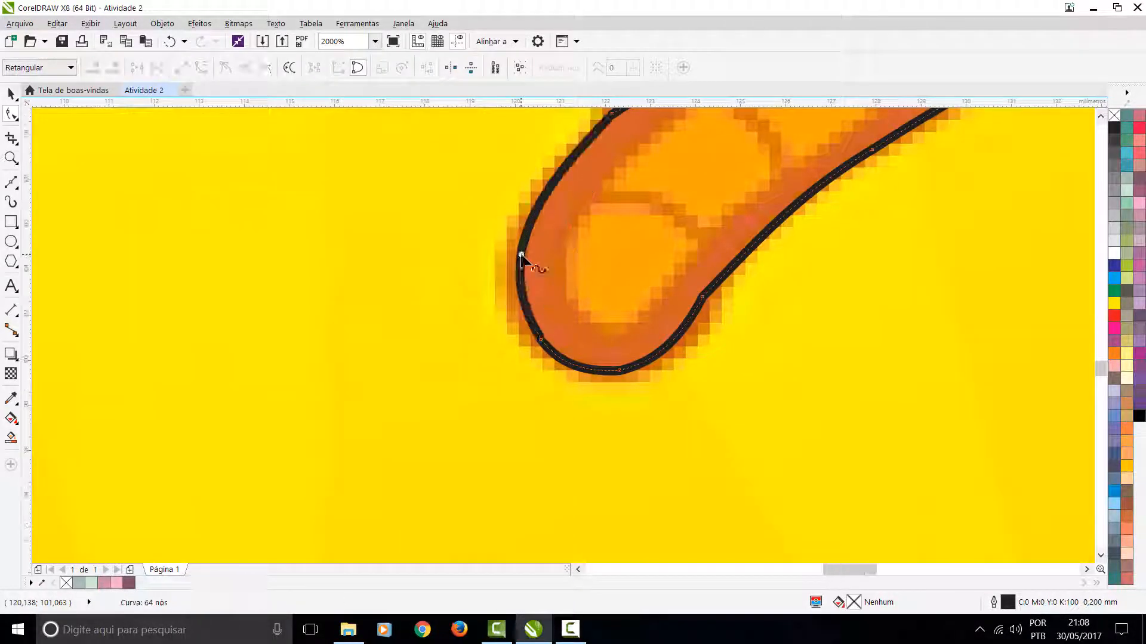
{"action": "scroll", "coordinate": [609, 263], "scroll_direction": "down", "scroll_amount": 1}
{"action": "scroll", "coordinate": [652, 333], "scroll_direction": "up", "scroll_amount": 2}
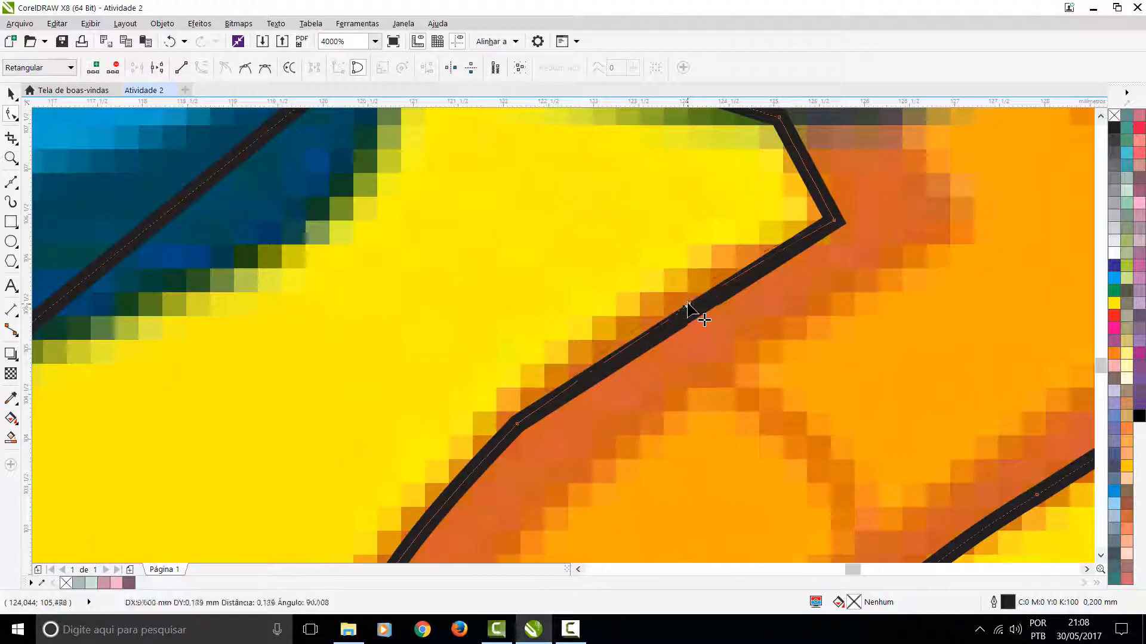
{"action": "scroll", "coordinate": [686, 310], "scroll_direction": "down", "scroll_amount": 2}
{"action": "scroll", "coordinate": [566, 331], "scroll_direction": "up", "scroll_amount": 2}
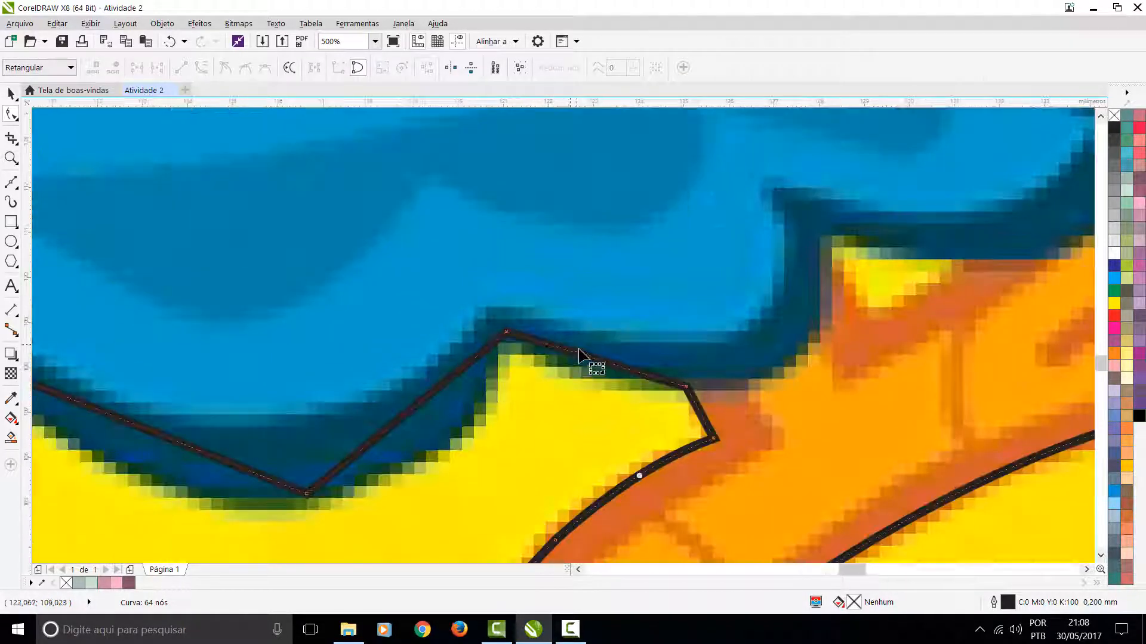
Bend the outline along the two scallops of the body's lower edge nearest the right foot
{"action": "scroll", "coordinate": [513, 358], "scroll_direction": "down", "scroll_amount": 3}
{"action": "scroll", "coordinate": [514, 358], "scroll_direction": "up", "scroll_amount": 3}
{"action": "left_click_drag", "start_coordinate": [780, 263], "coordinate": [815, 291]}
{"action": "left_click_drag", "start_coordinate": [558, 298], "coordinate": [557, 332]}
{"action": "scroll", "coordinate": [562, 333], "scroll_direction": "down", "scroll_amount": 2}
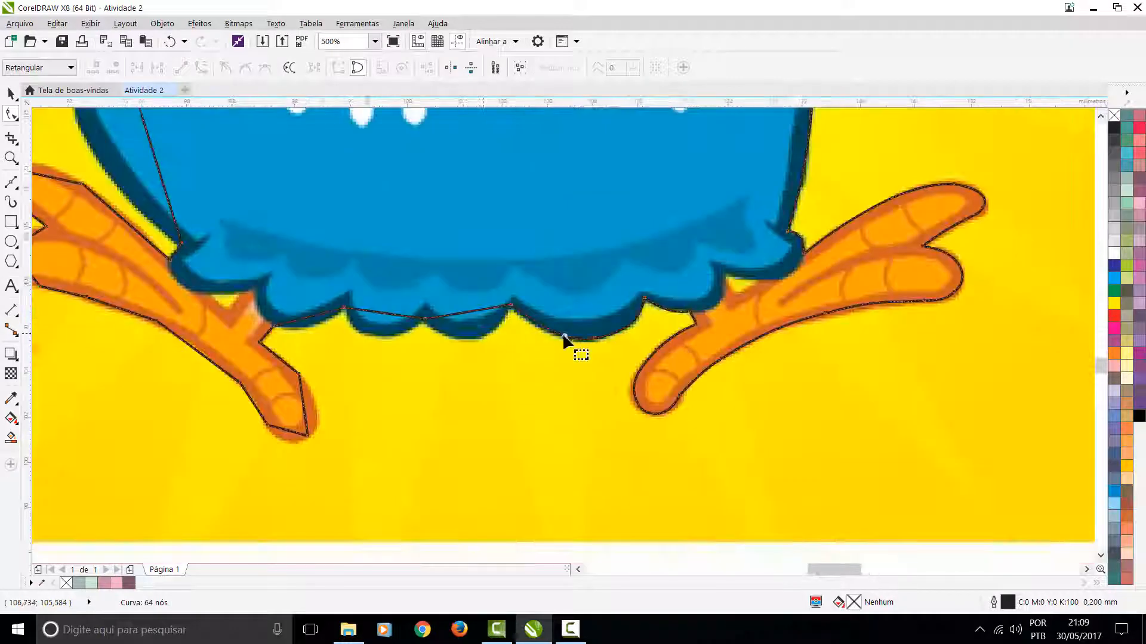
Bend the segments along the two middle scallops of the body's lower edge down to the drawing's contour
{"action": "scroll", "coordinate": [563, 333], "scroll_direction": "up", "scroll_amount": 3}
{"action": "scroll", "coordinate": [506, 215], "scroll_direction": "down", "scroll_amount": 1}
{"action": "left_click_drag", "start_coordinate": [533, 388], "coordinate": [599, 414]}
{"action": "scroll", "coordinate": [573, 345], "scroll_direction": "down", "scroll_amount": 3}
{"action": "scroll", "coordinate": [540, 335], "scroll_direction": "up", "scroll_amount": 2}
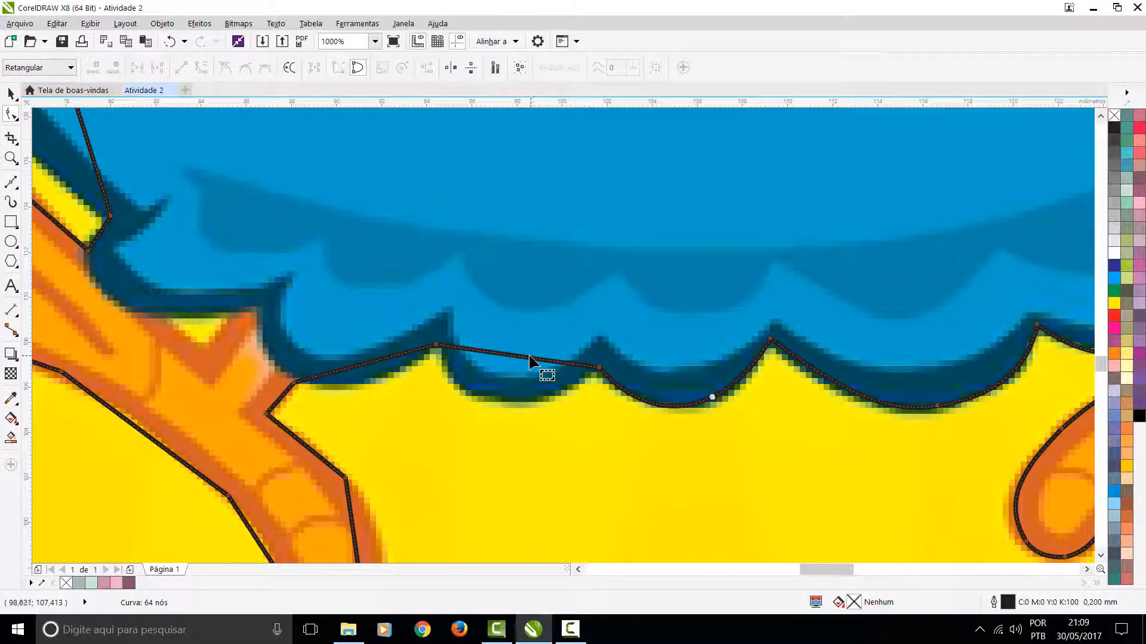
{"action": "left_click_drag", "start_coordinate": [523, 361], "coordinate": [501, 398]}
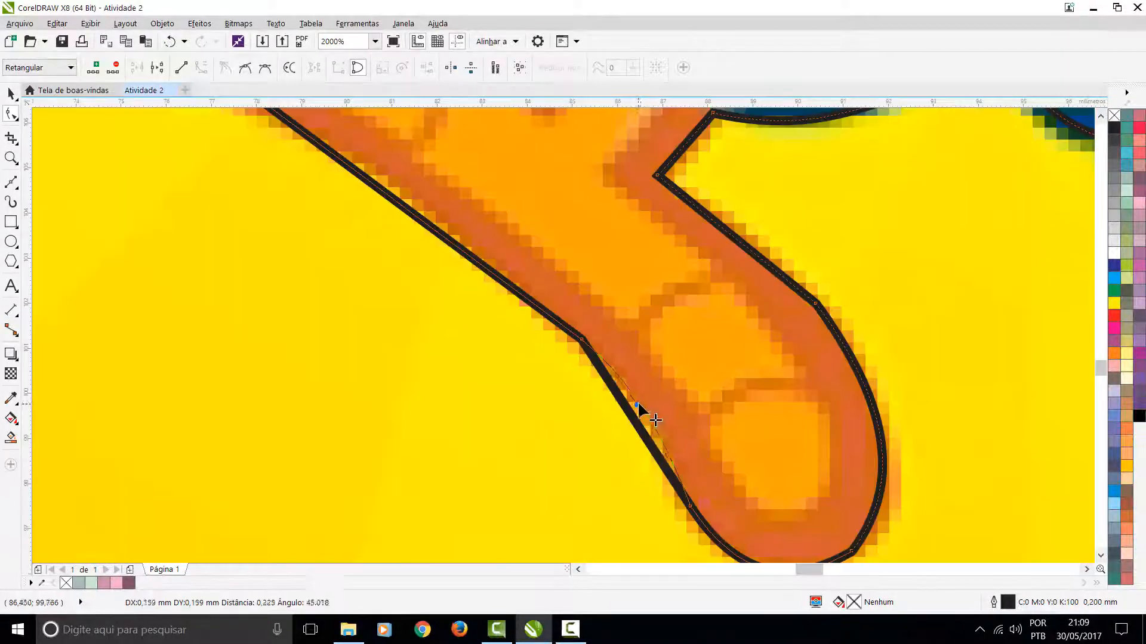
Bend the segments along the left foot's inner toe and underside to follow the drawing
{"action": "left_click_drag", "start_coordinate": [638, 405], "coordinate": [640, 408]}
{"action": "scroll", "coordinate": [567, 340], "scroll_direction": "down", "scroll_amount": 5}
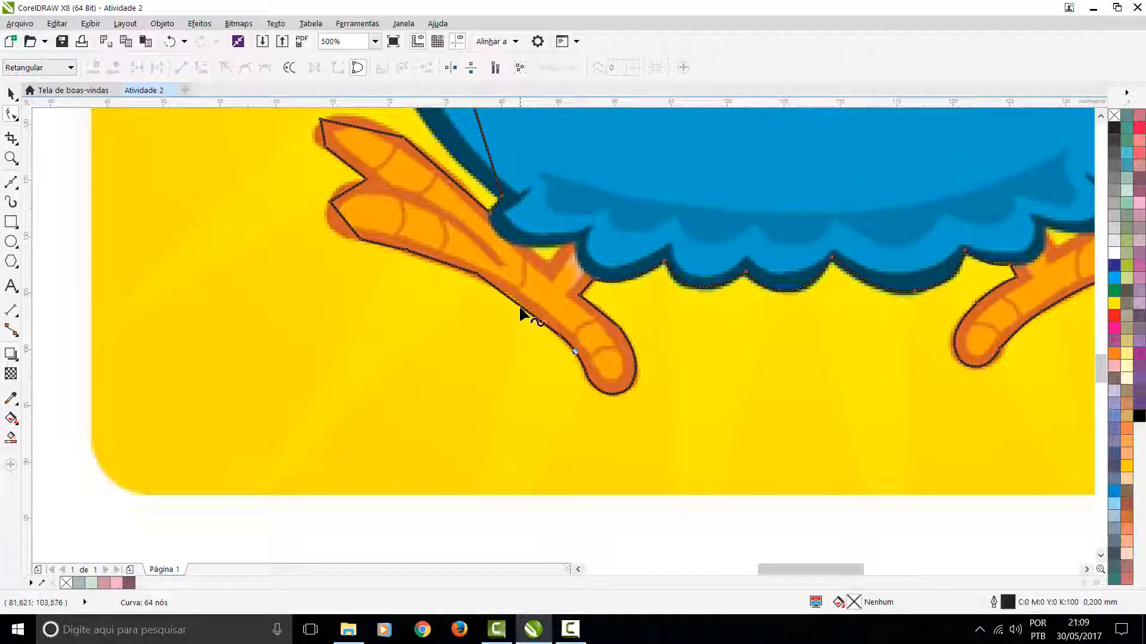
{"action": "scroll", "coordinate": [520, 307], "scroll_direction": "up", "scroll_amount": 2}
{"action": "left_click_drag", "start_coordinate": [553, 326], "coordinate": [549, 298]}
{"action": "scroll", "coordinate": [549, 299], "scroll_direction": "down", "scroll_amount": 2}
Bend the segment at the rounded end of the left foot's lower toe out to the drawing's edge
{"action": "left_click", "coordinate": [564, 334]}
{"action": "scroll", "coordinate": [389, 280], "scroll_direction": "up", "scroll_amount": 2}
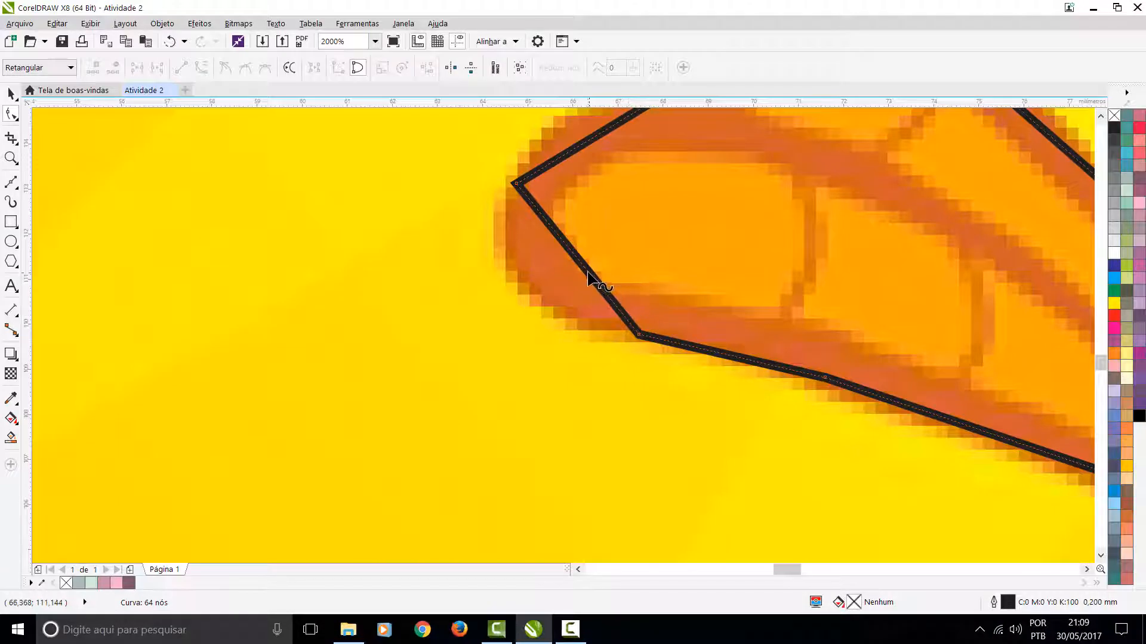
{"action": "scroll", "coordinate": [544, 298], "scroll_direction": "down", "scroll_amount": 2}
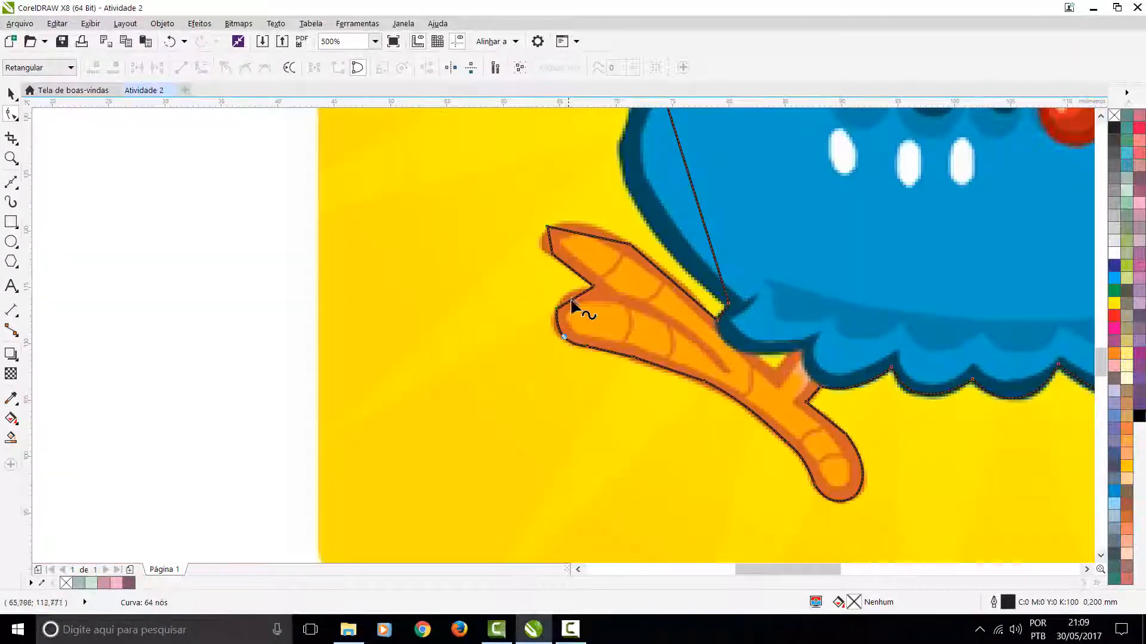
Curve the upper edge of the left foot's lower toe and reposition the nodes at the toe's tip and notch
{"action": "scroll", "coordinate": [572, 331], "scroll_direction": "up", "scroll_amount": 2}
{"action": "left_click_drag", "start_coordinate": [568, 361], "coordinate": [554, 341]}
{"action": "left_click_drag", "start_coordinate": [642, 314], "coordinate": [659, 330]}
{"action": "left_click_drag", "start_coordinate": [523, 351], "coordinate": [510, 344]}
{"action": "scroll", "coordinate": [510, 345], "scroll_direction": "down", "scroll_amount": 2}
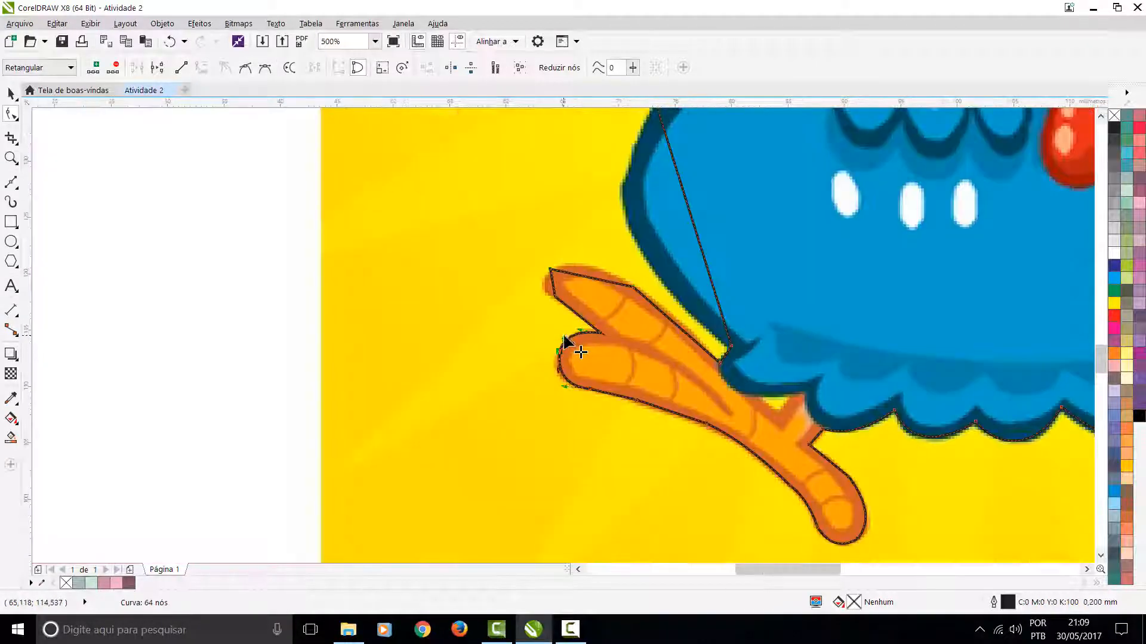
Bend the end and upper edge of the left foot's upper toe to fit the drawing
{"action": "scroll", "coordinate": [565, 326], "scroll_direction": "up", "scroll_amount": 2}
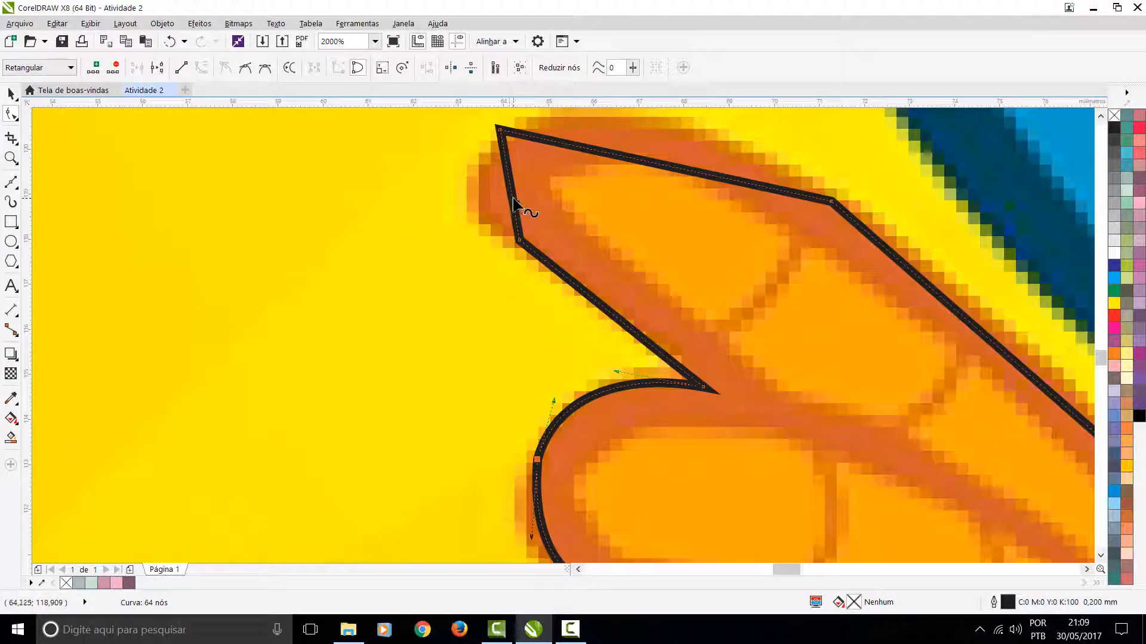
{"action": "scroll", "coordinate": [588, 332], "scroll_direction": "down", "scroll_amount": 2}
{"action": "scroll", "coordinate": [547, 378], "scroll_direction": "up", "scroll_amount": 2}
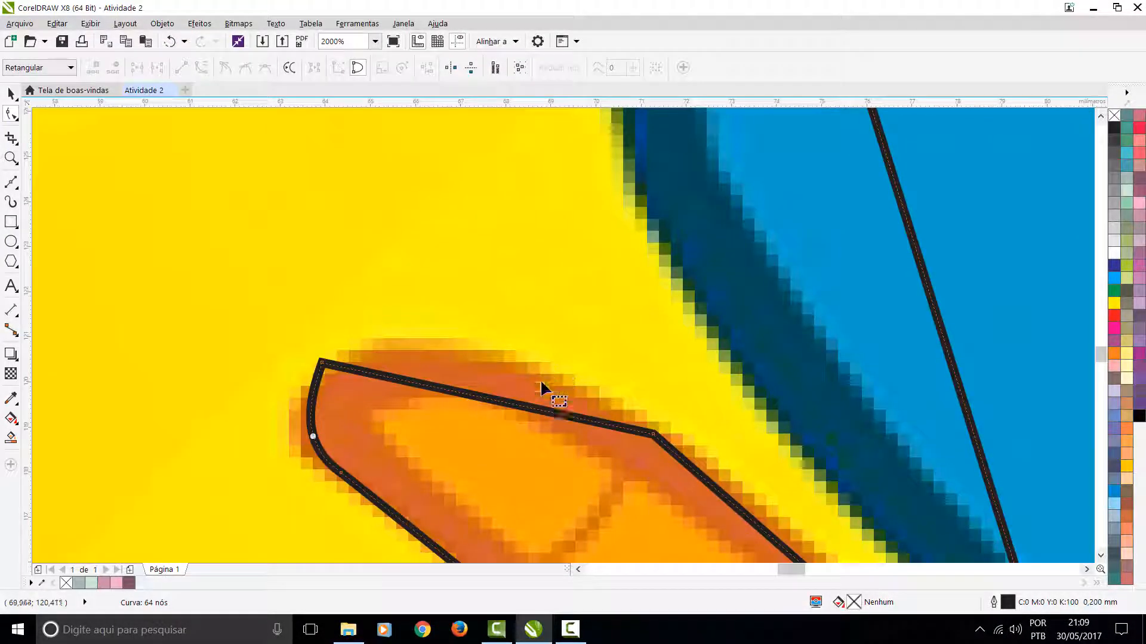
{"action": "left_click_drag", "start_coordinate": [531, 410], "coordinate": [500, 364]}
Add nodes on both sides of the corner on the upper toe's top edge and delete the corner node
{"action": "double_click", "coordinate": [617, 414]}
{"action": "double_click", "coordinate": [701, 475]}
{"action": "key", "text": "Delete"}
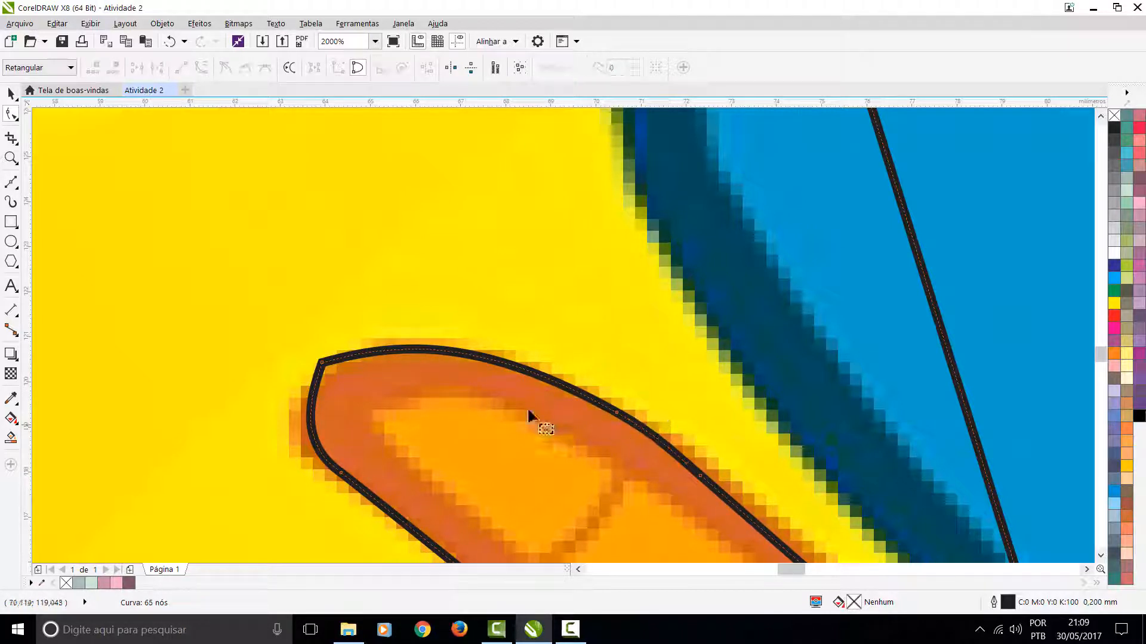
Add nodes on both sides of the upper toe's tip, delete the corner node and adjust the rounded curve
{"action": "double_click", "coordinate": [443, 350]}
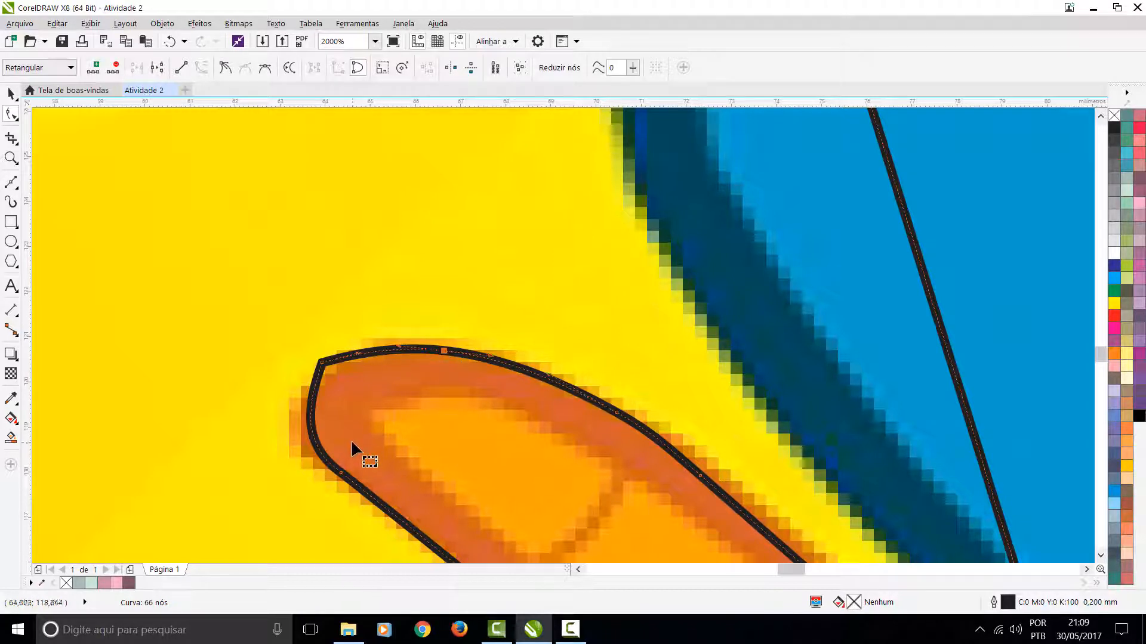
{"action": "double_click", "coordinate": [313, 435]}
{"action": "left_click_drag", "start_coordinate": [349, 385], "coordinate": [367, 389]}
{"action": "key", "text": "Delete"}
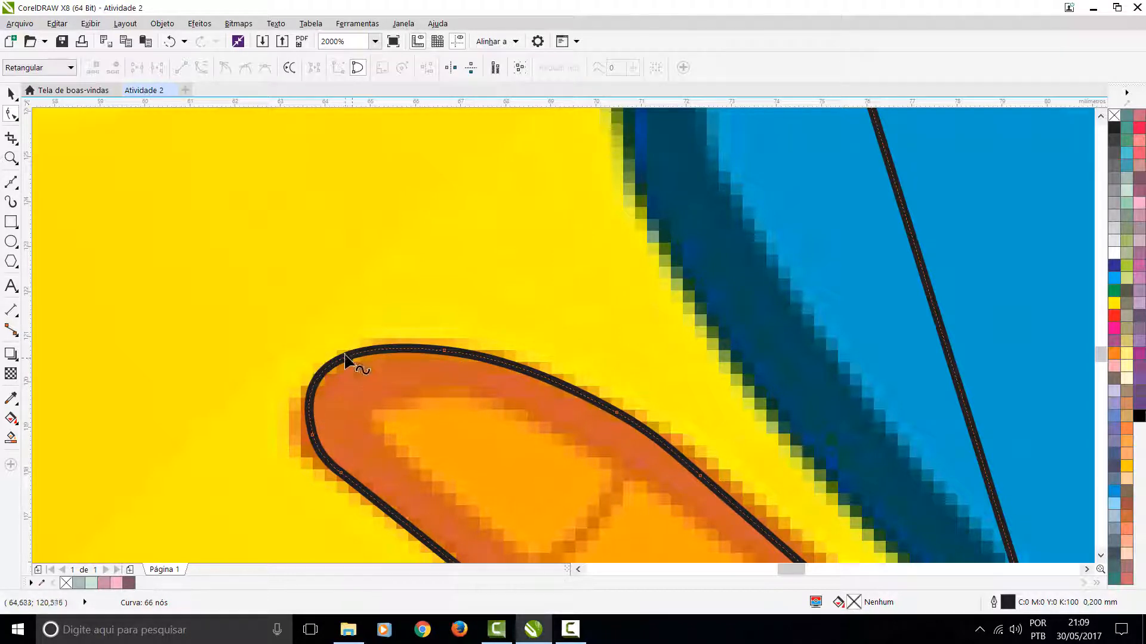
{"action": "left_click", "coordinate": [347, 362]}
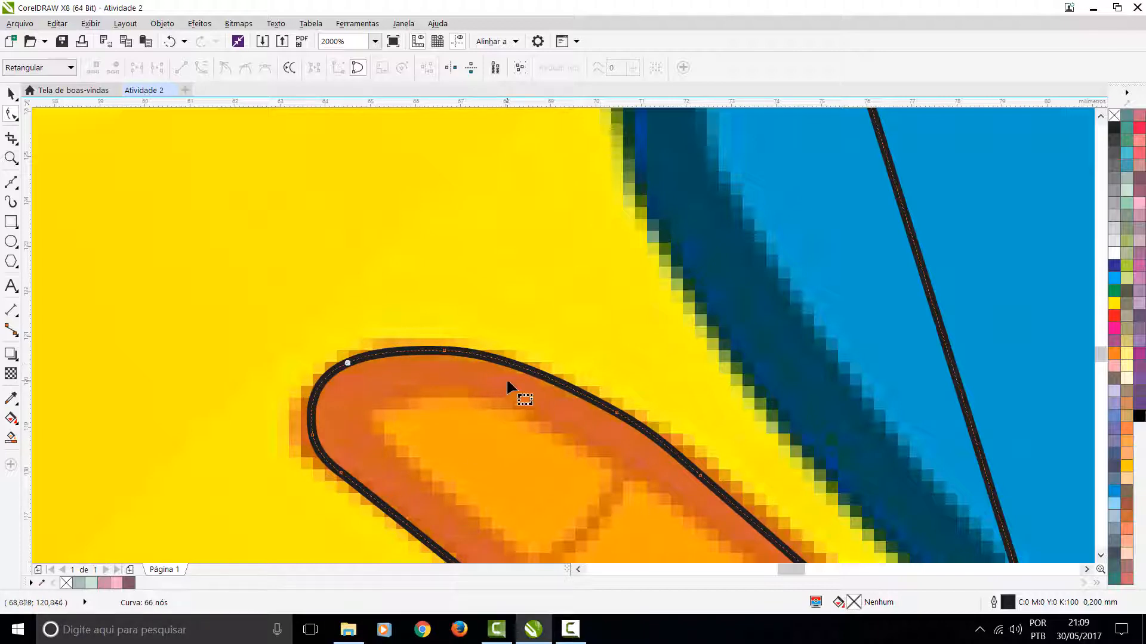
Bend the long segment on the body's left side outward between the wing and the foot
{"action": "scroll", "coordinate": [612, 415], "scroll_direction": "down", "scroll_amount": 3}
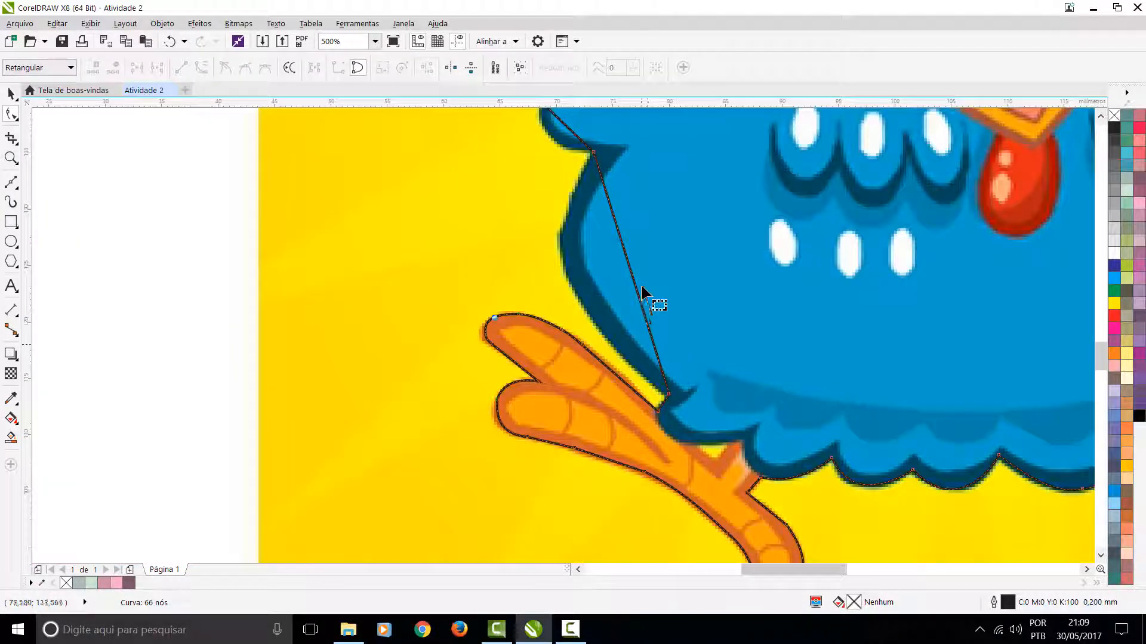
{"action": "left_click_drag", "start_coordinate": [625, 252], "coordinate": [567, 269]}
{"action": "scroll", "coordinate": [567, 328], "scroll_direction": "down", "scroll_amount": 3}
Bend the segment along the left wing's lowest feather to follow its rounded edge
{"action": "scroll", "coordinate": [481, 460], "scroll_direction": "up", "scroll_amount": 2}
{"action": "scroll", "coordinate": [568, 342], "scroll_direction": "up", "scroll_amount": 2}
{"action": "scroll", "coordinate": [567, 341], "scroll_direction": "up", "scroll_amount": 2}
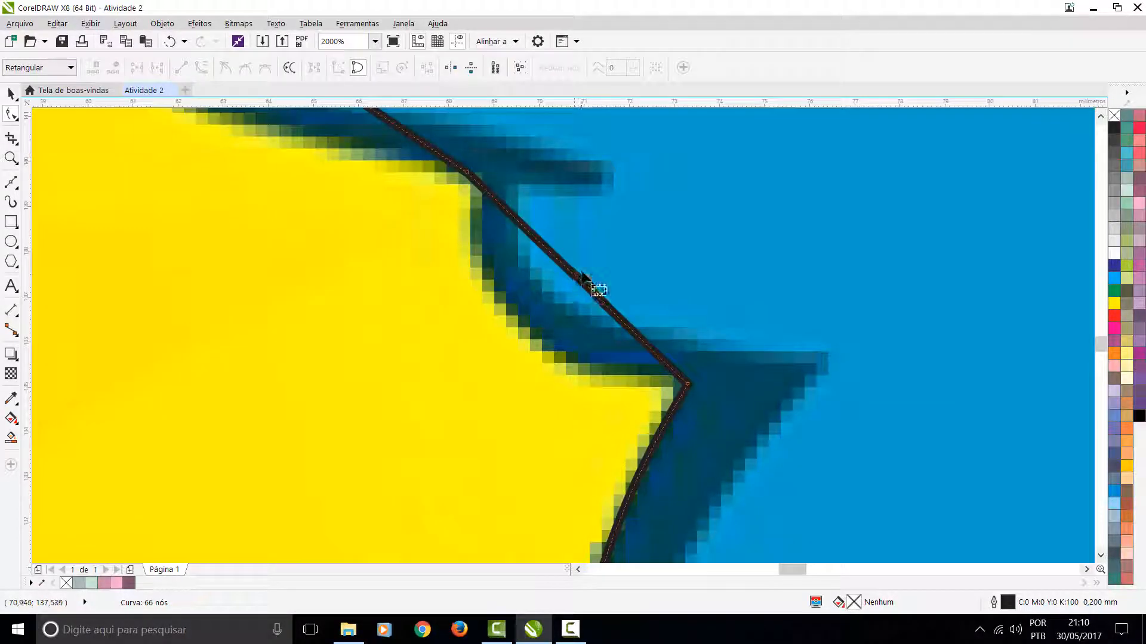
{"action": "left_click_drag", "start_coordinate": [563, 289], "coordinate": [512, 316]}
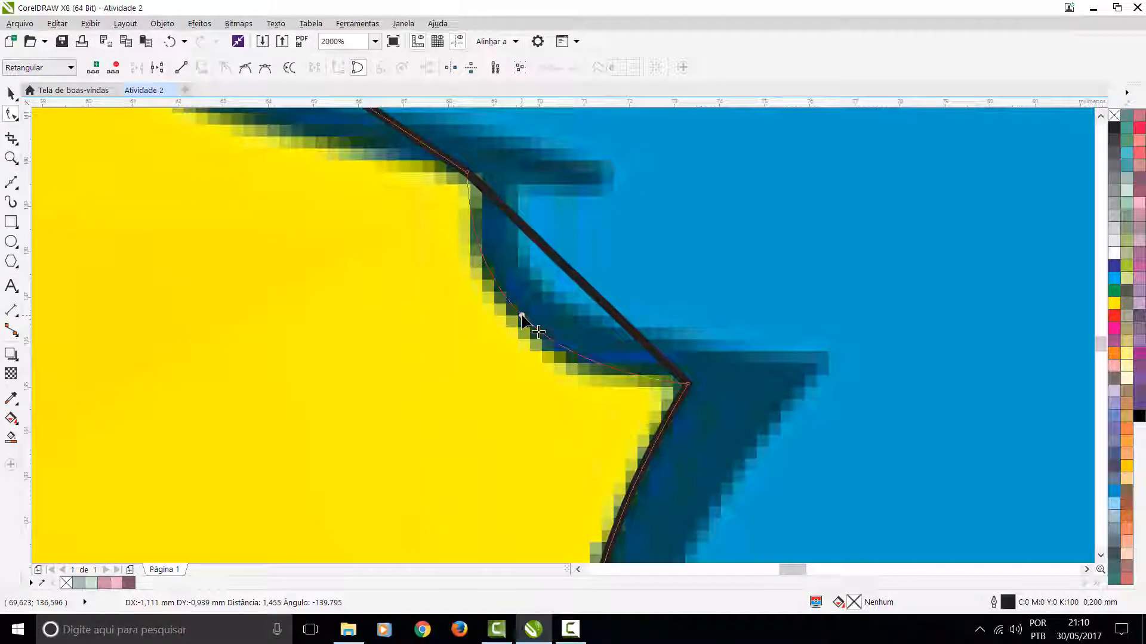
{"action": "scroll", "coordinate": [563, 337], "scroll_direction": "down", "scroll_amount": 2}
{"action": "scroll", "coordinate": [561, 326], "scroll_direction": "up", "scroll_amount": 2}
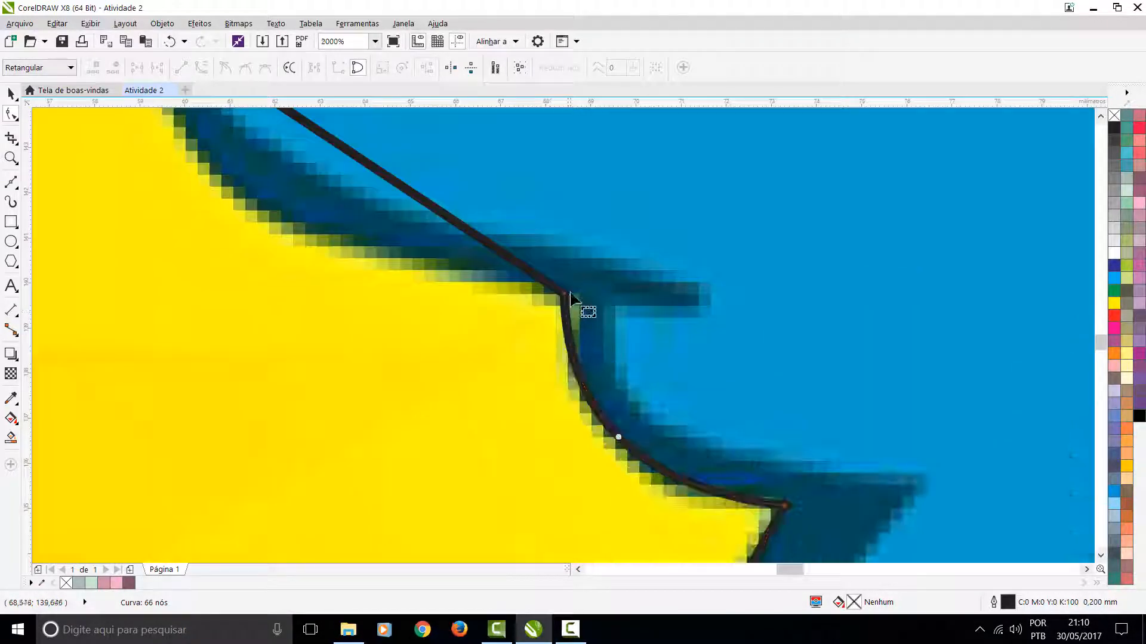
Move the two end nodes of the left wing's lowest feather inward and adjust the curve handle to refit the edge
{"action": "left_click", "coordinate": [565, 295]}
{"action": "left_click_drag", "start_coordinate": [568, 297], "coordinate": [585, 300]}
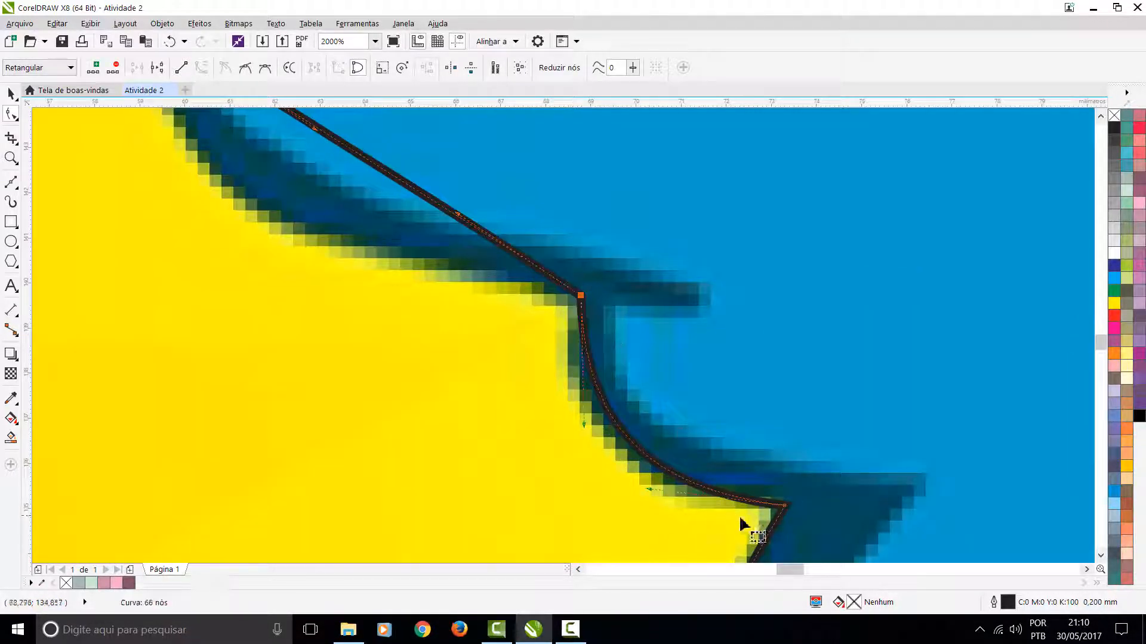
{"action": "left_click_drag", "start_coordinate": [785, 506], "coordinate": [791, 498]}
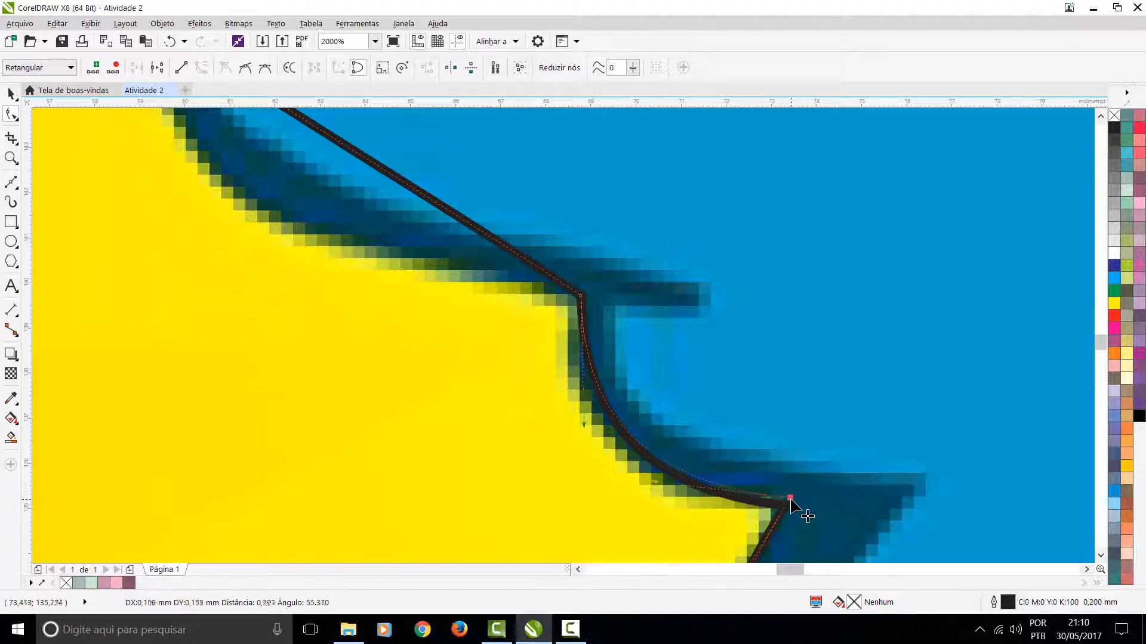
{"action": "left_click_drag", "start_coordinate": [653, 480], "coordinate": [626, 508]}
{"action": "scroll", "coordinate": [538, 326], "scroll_direction": "down", "scroll_amount": 3}
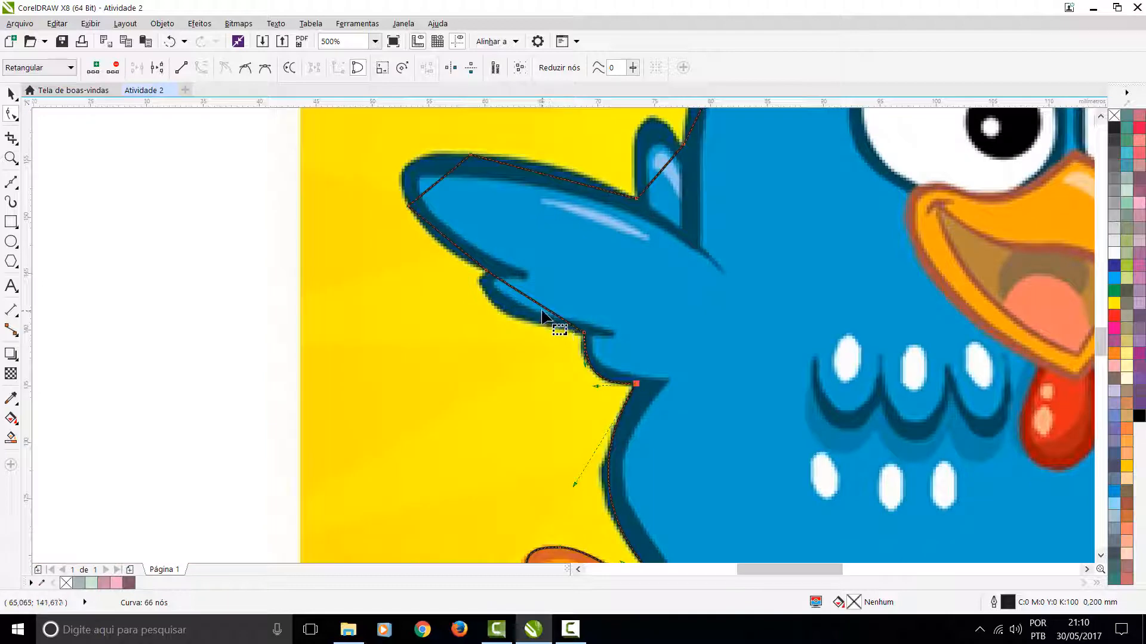
Bend the segments along the left wing's middle feather and the wing's lower edge to match the drawing
{"action": "scroll", "coordinate": [543, 315], "scroll_direction": "up", "scroll_amount": 3}
{"action": "left_click_drag", "start_coordinate": [543, 311], "coordinate": [415, 342]}
{"action": "scroll", "coordinate": [567, 340], "scroll_direction": "down", "scroll_amount": 3}
{"action": "scroll", "coordinate": [532, 248], "scroll_direction": "up", "scroll_amount": 3}
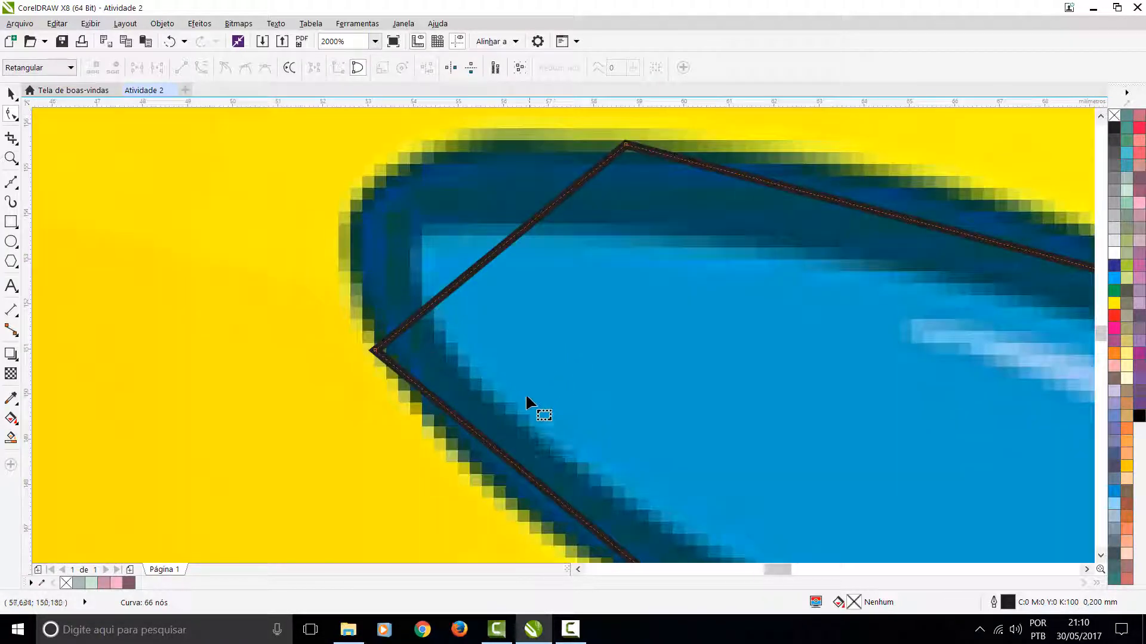
{"action": "left_click_drag", "start_coordinate": [515, 470], "coordinate": [511, 487]}
{"action": "scroll", "coordinate": [564, 334], "scroll_direction": "down", "scroll_amount": 3}
Bend the segments around the left wing's rounded tip and along its long upper edge
{"action": "left_click_drag", "start_coordinate": [562, 327], "coordinate": [532, 320]}
{"action": "scroll", "coordinate": [532, 320], "scroll_direction": "up", "scroll_amount": 3}
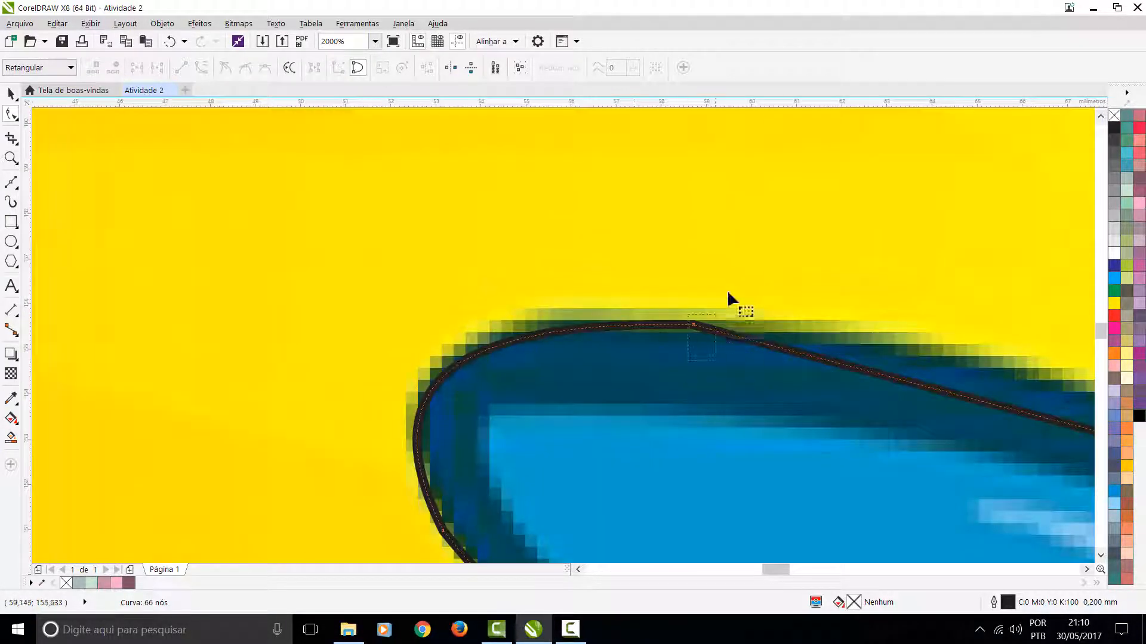
{"action": "left_click_drag", "start_coordinate": [419, 314], "coordinate": [435, 294]}
{"action": "scroll", "coordinate": [562, 333], "scroll_direction": "down", "scroll_amount": 3}
{"action": "scroll", "coordinate": [564, 331], "scroll_direction": "up", "scroll_amount": 3}
{"action": "left_click_drag", "start_coordinate": [504, 324], "coordinate": [504, 296]}
Bend the outline around the small feather behind the left wing and along the left side of the head
{"action": "scroll", "coordinate": [574, 341], "scroll_direction": "down", "scroll_amount": 3}
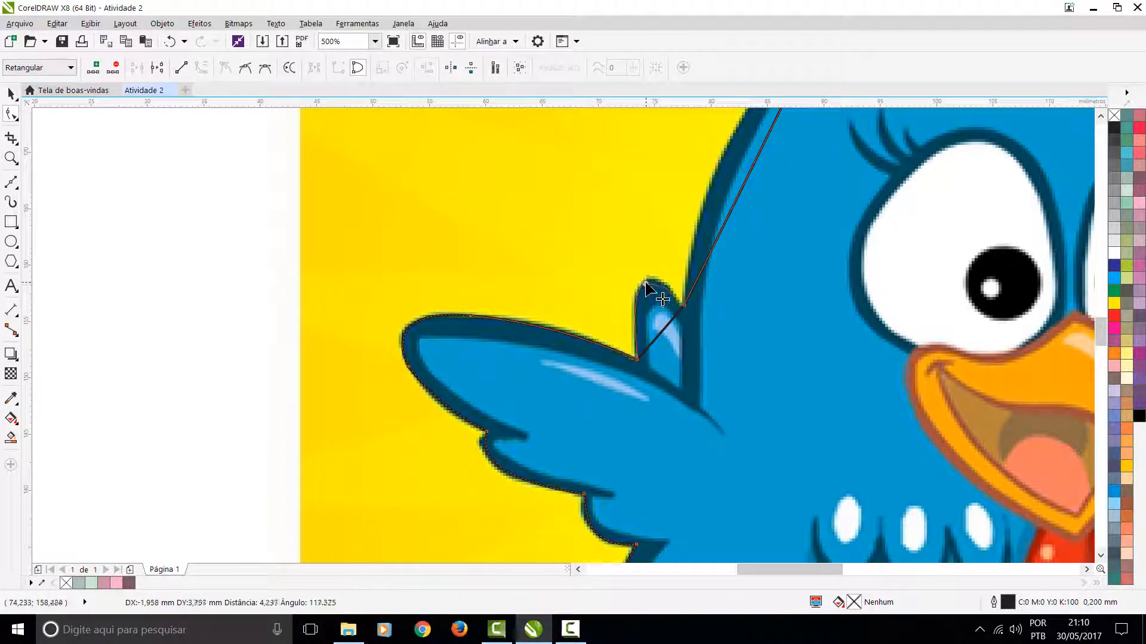
{"action": "scroll", "coordinate": [656, 295], "scroll_direction": "down", "scroll_amount": 3}
{"action": "scroll", "coordinate": [573, 332], "scroll_direction": "up", "scroll_amount": 3}
{"action": "left_click_drag", "start_coordinate": [535, 335], "coordinate": [509, 316]}
{"action": "scroll", "coordinate": [509, 317], "scroll_direction": "down", "scroll_amount": 2}
{"action": "scroll", "coordinate": [614, 275], "scroll_direction": "up", "scroll_amount": 3}
{"action": "scroll", "coordinate": [451, 436], "scroll_direction": "down", "scroll_amount": 2}
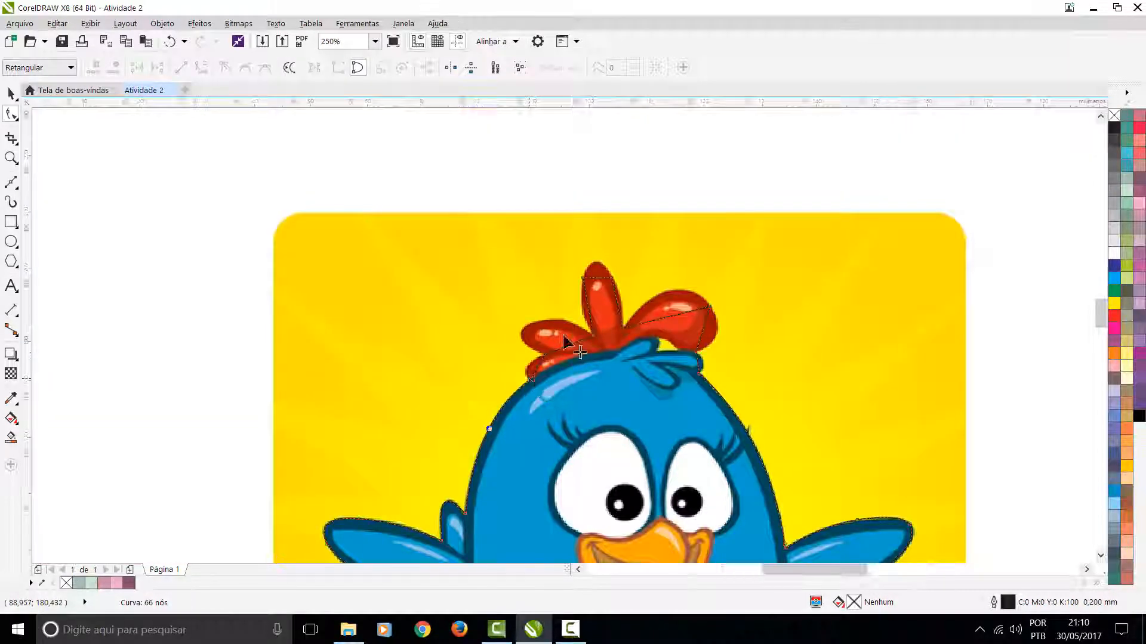
Bend the segment around the end of the red comb's lowest left lobe to match its contour
{"action": "scroll", "coordinate": [527, 376], "scroll_direction": "up", "scroll_amount": 2}
{"action": "left_click_drag", "start_coordinate": [604, 294], "coordinate": [558, 302]}
{"action": "scroll", "coordinate": [567, 322], "scroll_direction": "down", "scroll_amount": 2}
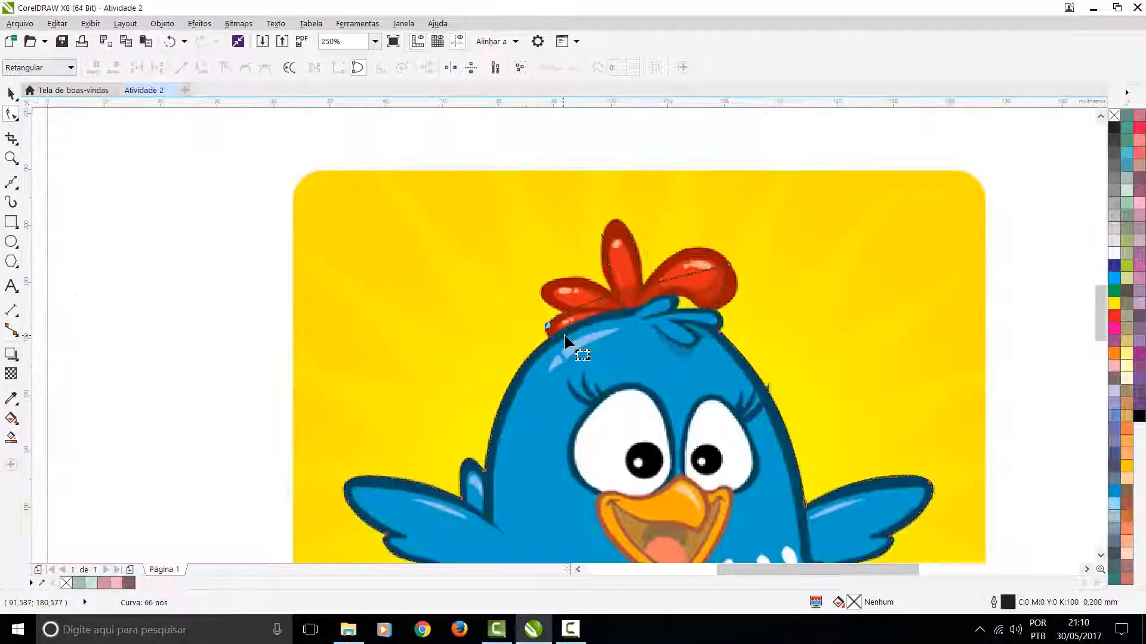
{"action": "scroll", "coordinate": [575, 324], "scroll_direction": "up", "scroll_amount": 1}
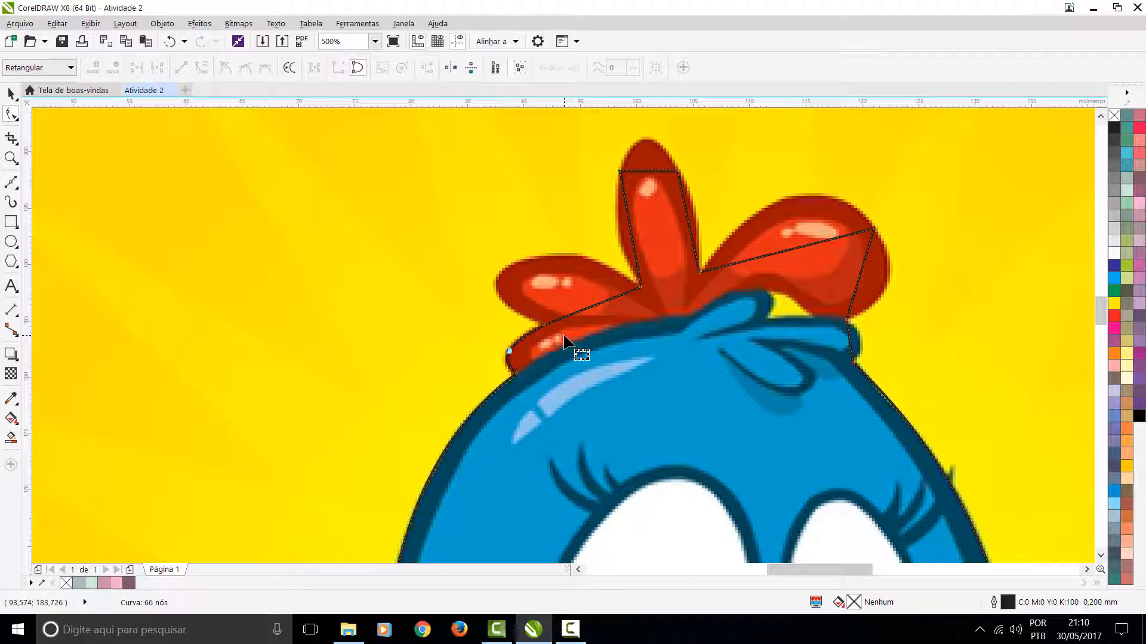
{"action": "key", "text": "n"}
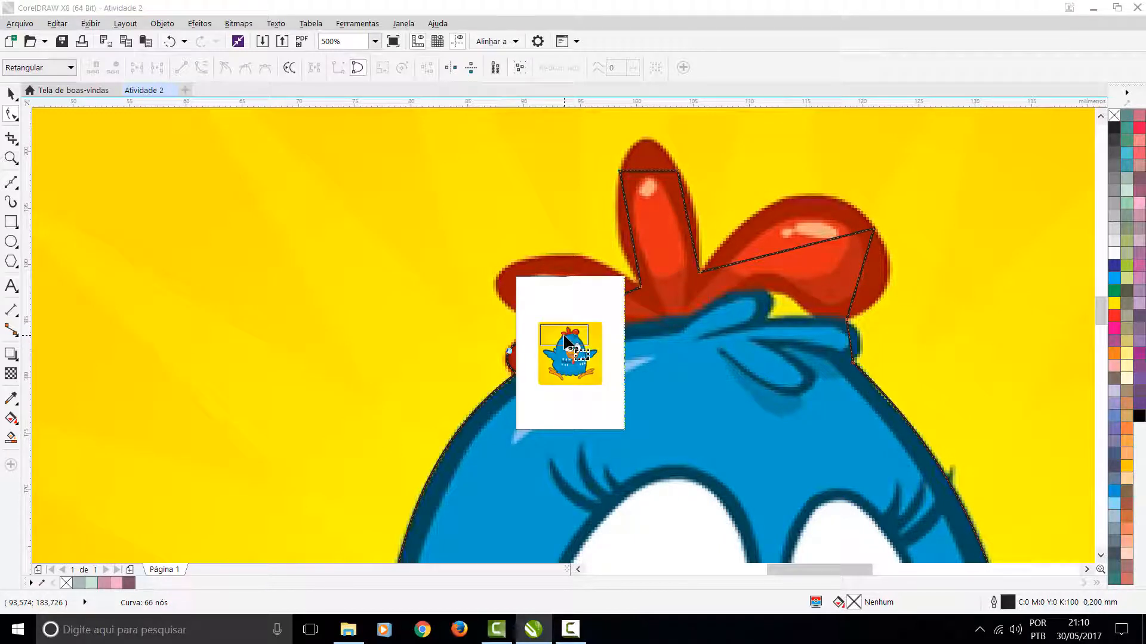
{"action": "left_click_drag", "start_coordinate": [564, 341], "coordinate": [615, 354]}
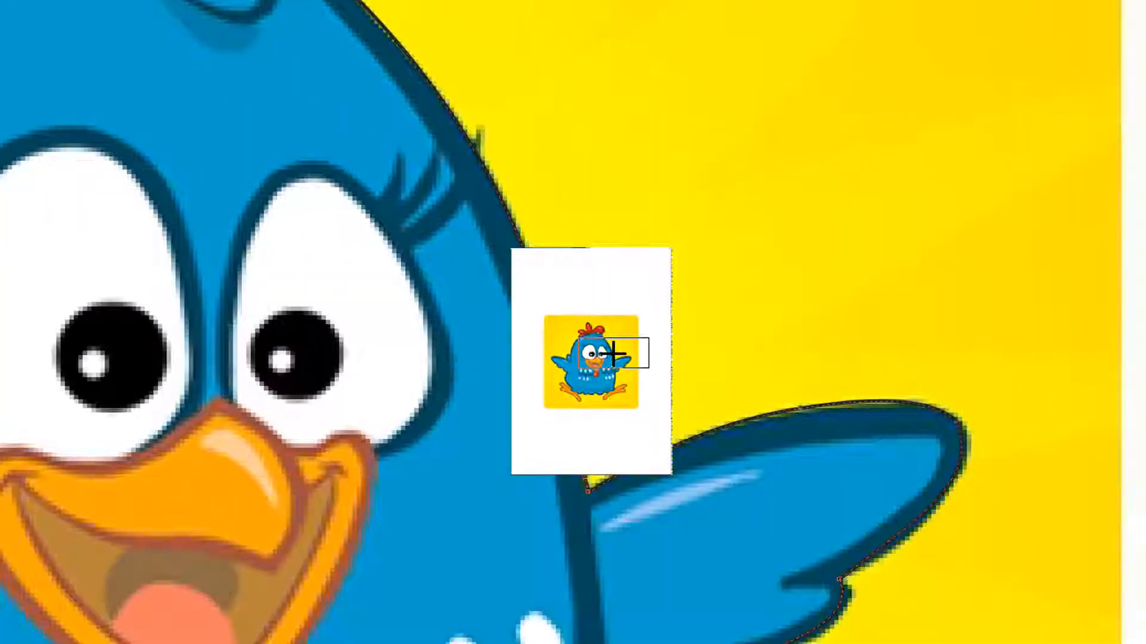
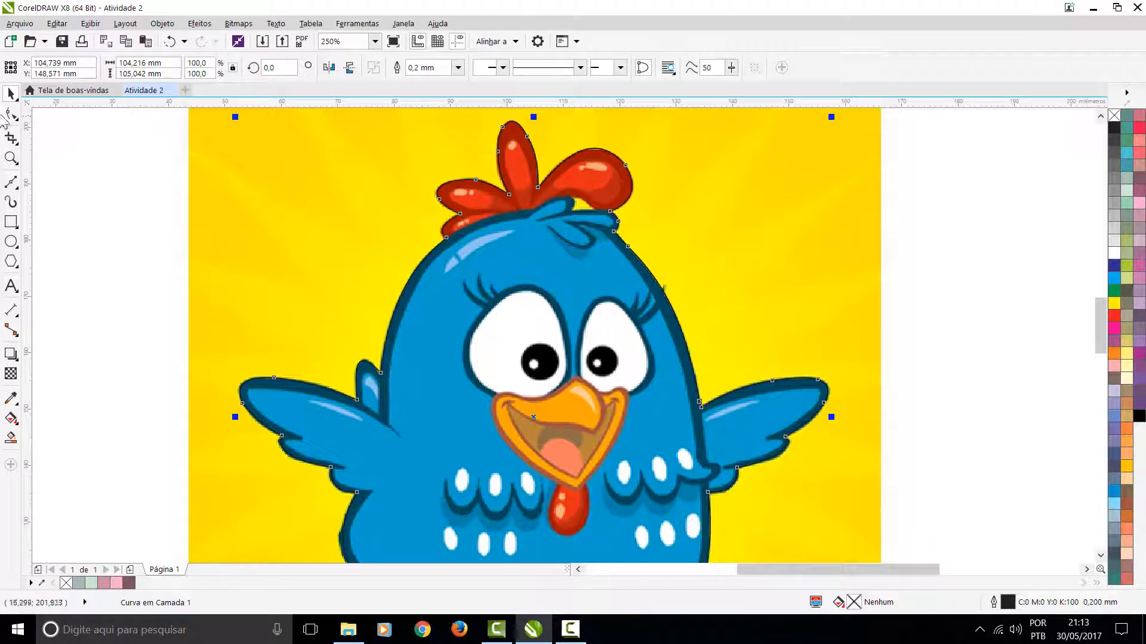
{"action": "left_click", "coordinate": [12, 113]}
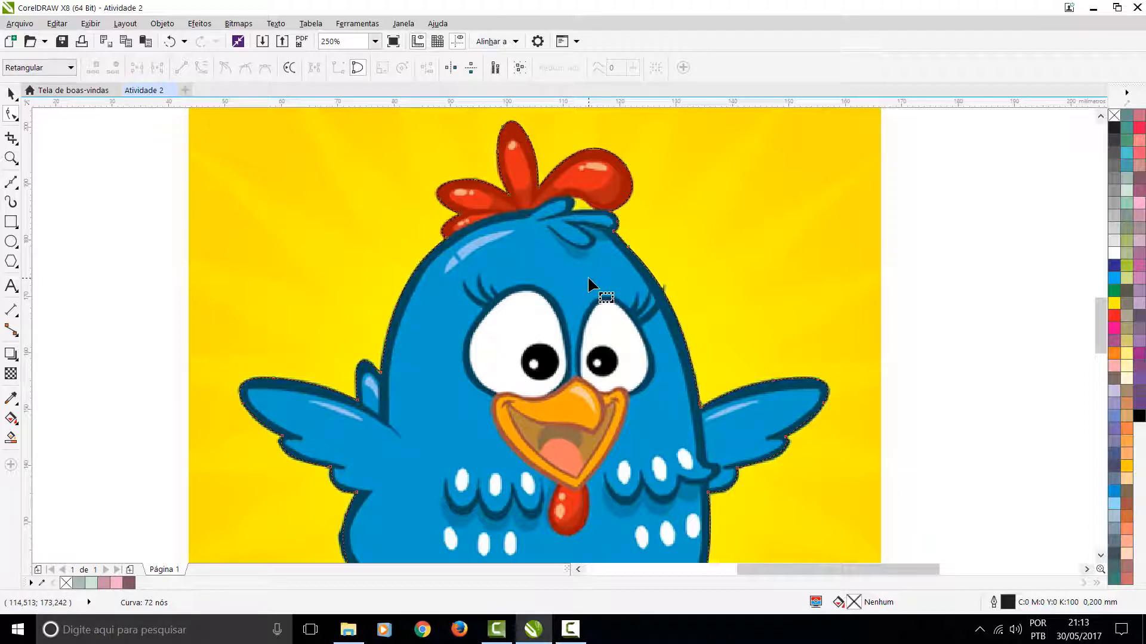
{"action": "key", "text": "space"}
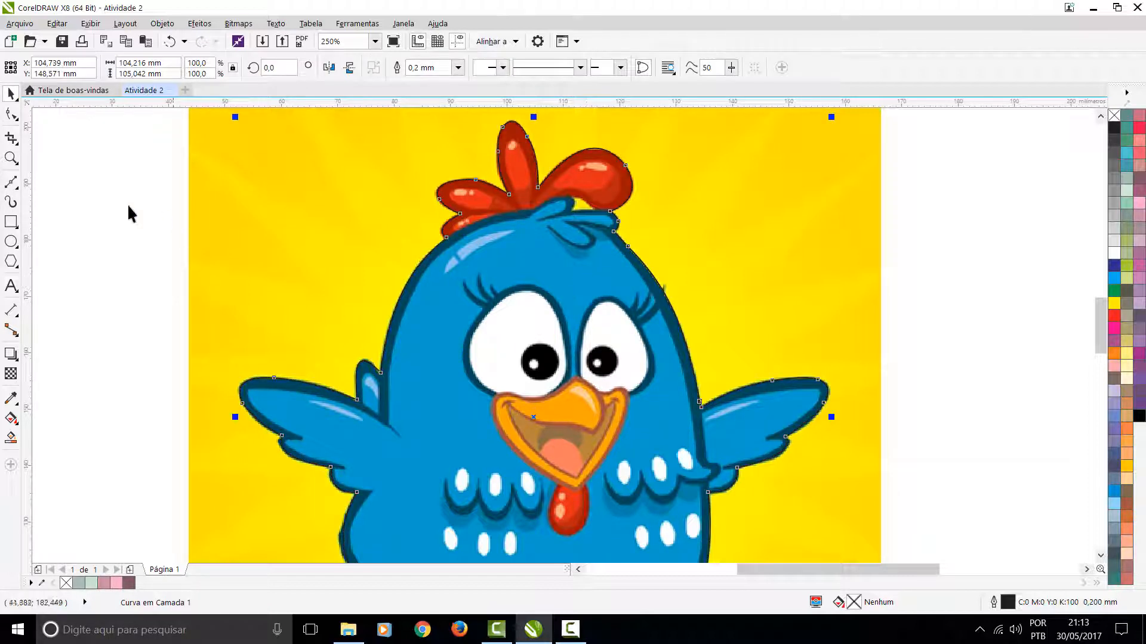
Draw a test rectangle about 5.8 × 5.9 mm beside the chicken picture and delete it
{"action": "left_click", "coordinate": [11, 221]}
{"action": "left_click_drag", "start_coordinate": [126, 276], "coordinate": [160, 311]}
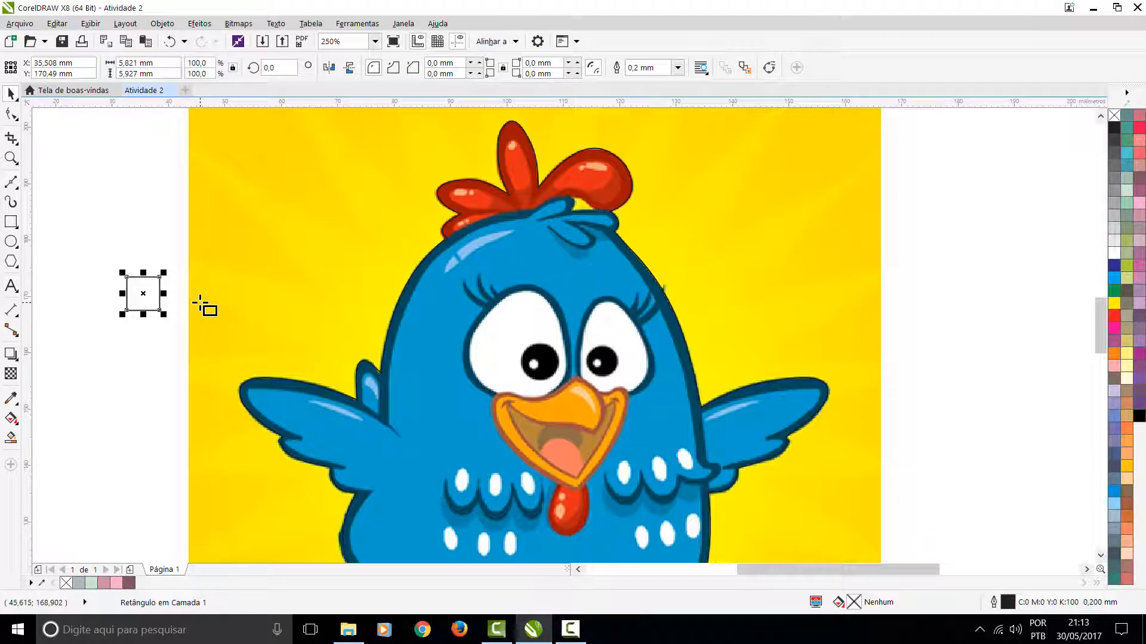
{"action": "left_click", "coordinate": [12, 182]}
{"action": "left_click_drag", "start_coordinate": [91, 171], "coordinate": [171, 263]}
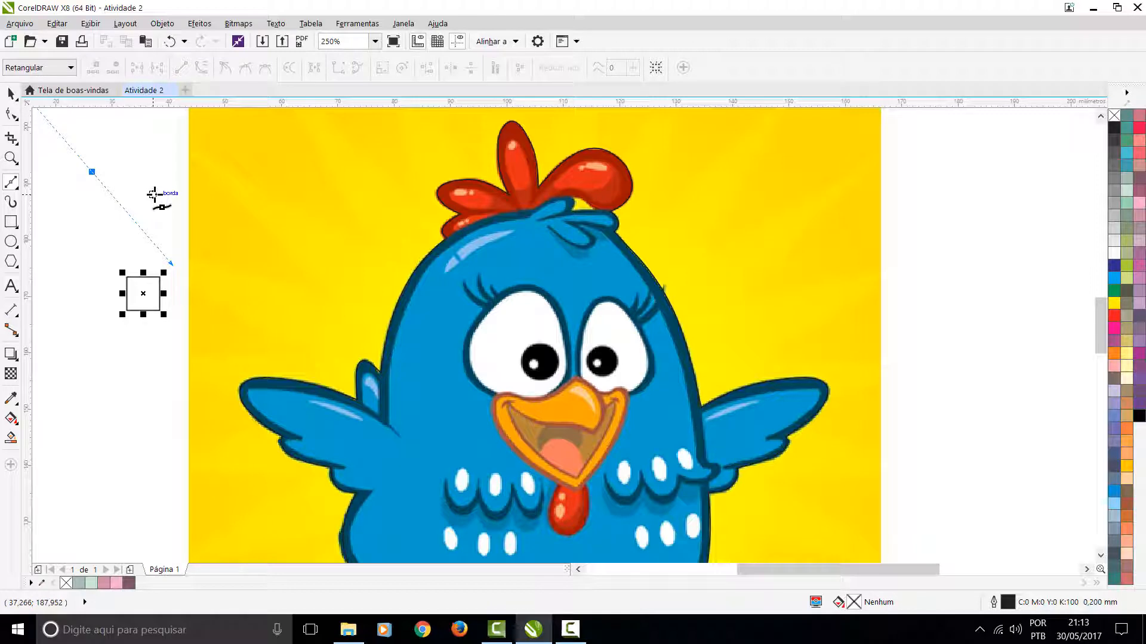
{"action": "key", "text": "Escape"}
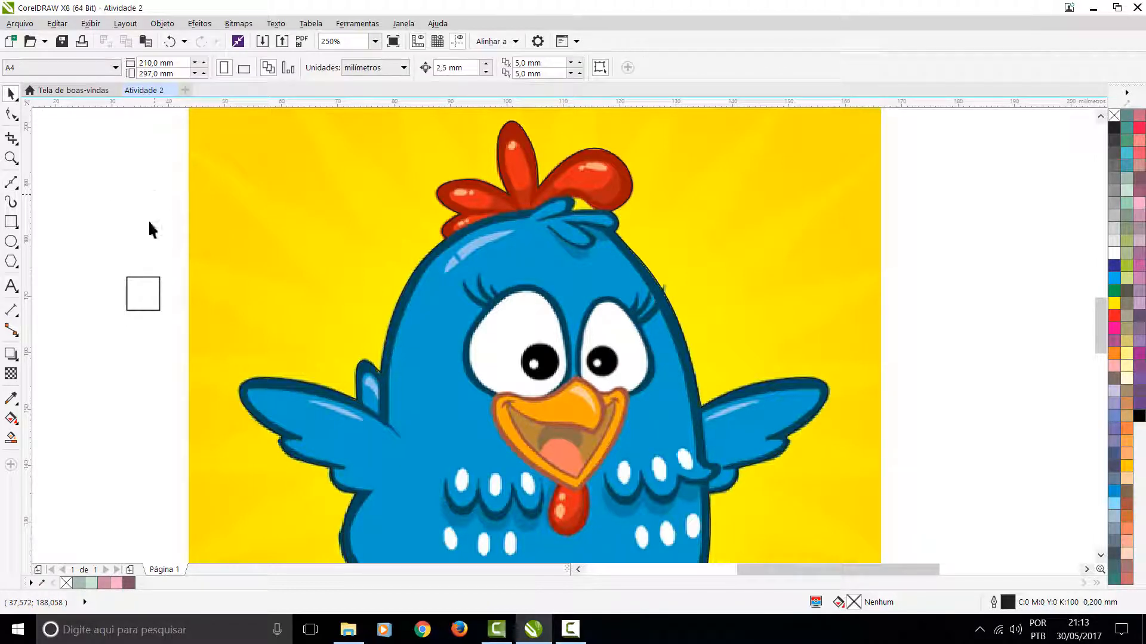
{"action": "left_click", "coordinate": [143, 307]}
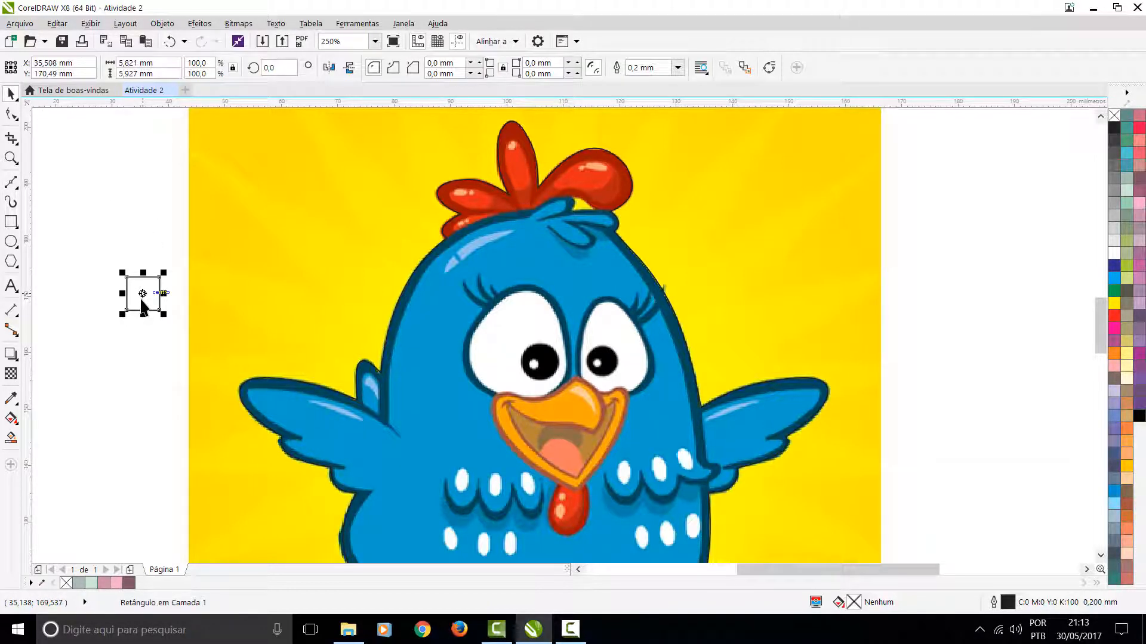
{"action": "key", "text": "Delete"}
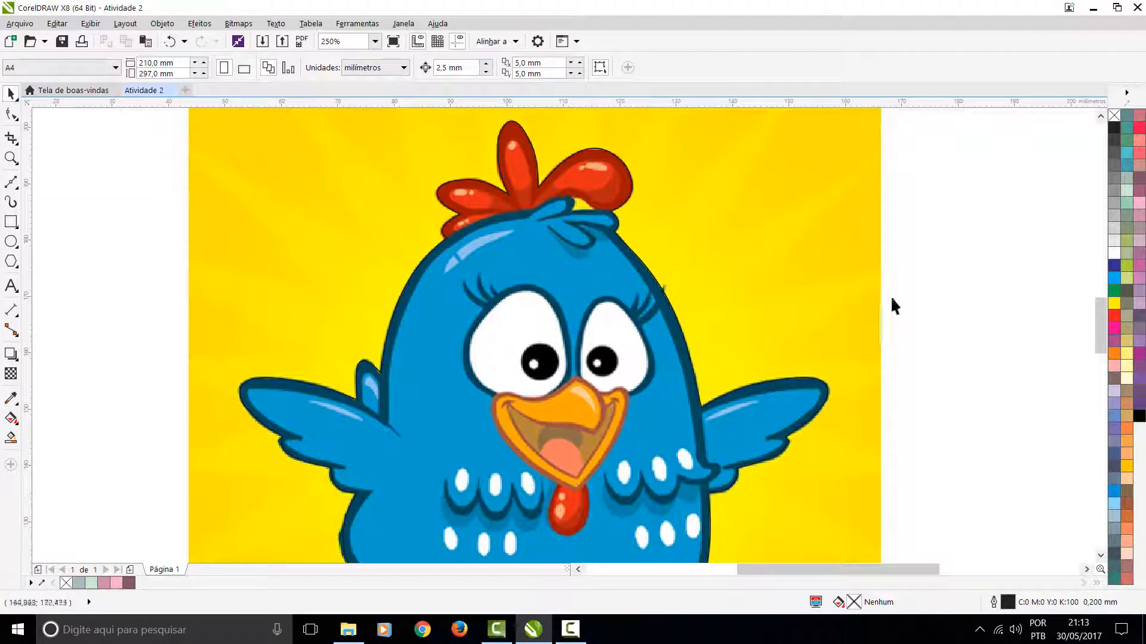
Try filling the chicken outline with pink (C20 M60 Y0 K0) and undo the fill
{"action": "left_click", "coordinate": [600, 283]}
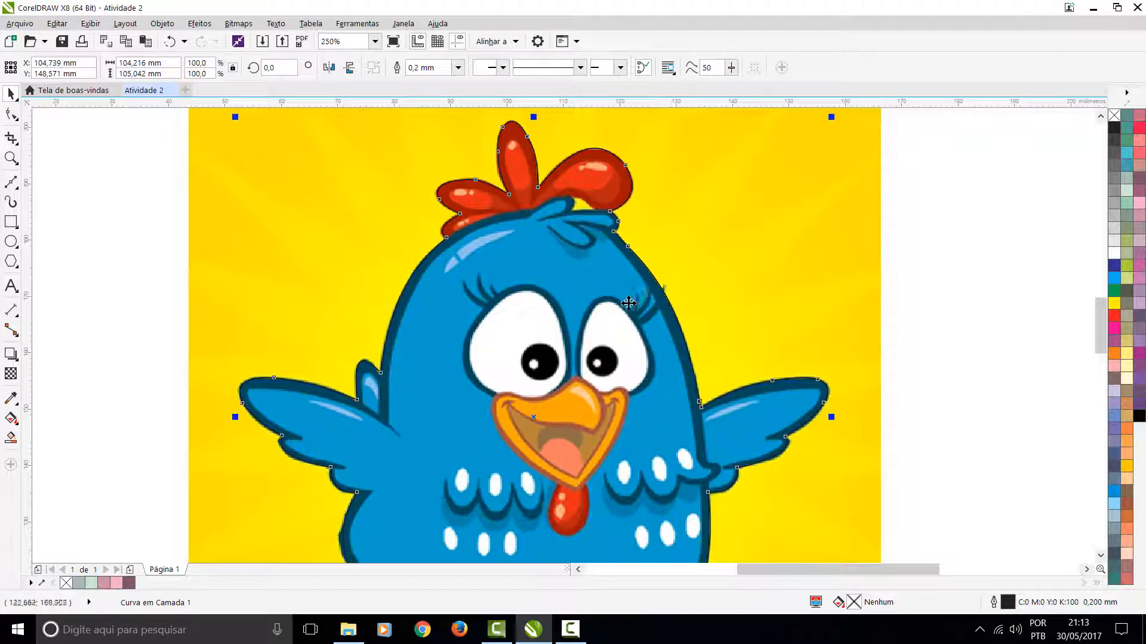
{"action": "mouse_move", "coordinate": [627, 302]}
{"action": "left_mouse_down"}
{"action": "mouse_move", "coordinate": [705, 280]}
{"action": "mouse_move", "coordinate": [628, 300]}
{"action": "left_mouse_up"}
{"action": "left_click", "coordinate": [1138, 278]}
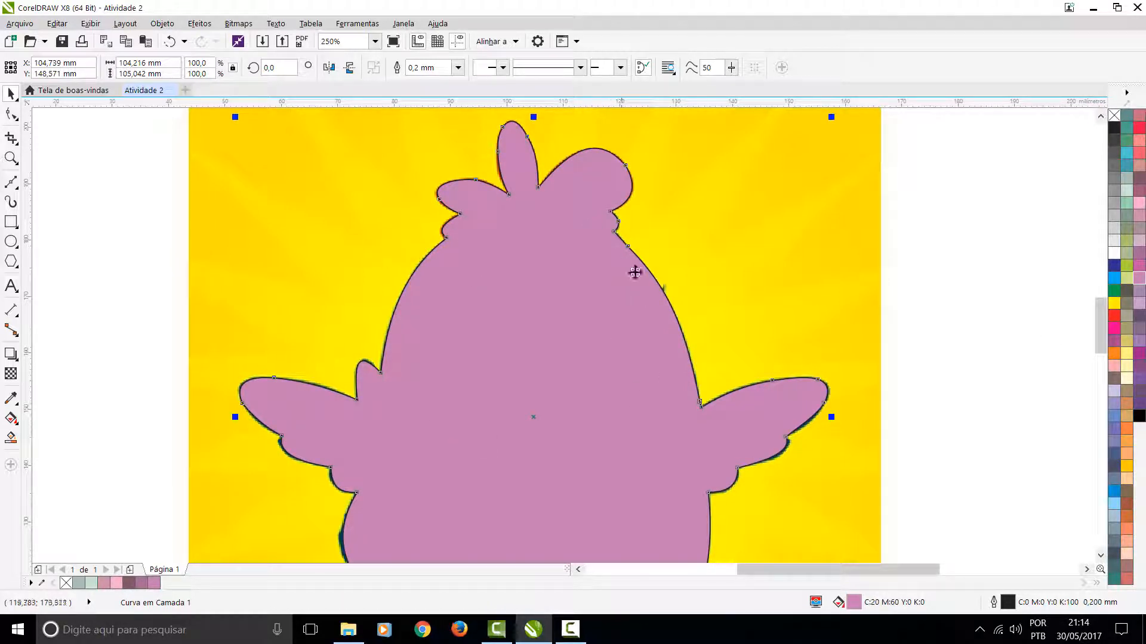
{"action": "key", "text": "ctrl+z"}
Add the background picture to the selection together with the chicken outline
{"action": "scroll", "coordinate": [562, 340], "scroll_direction": "down", "scroll_amount": 1}
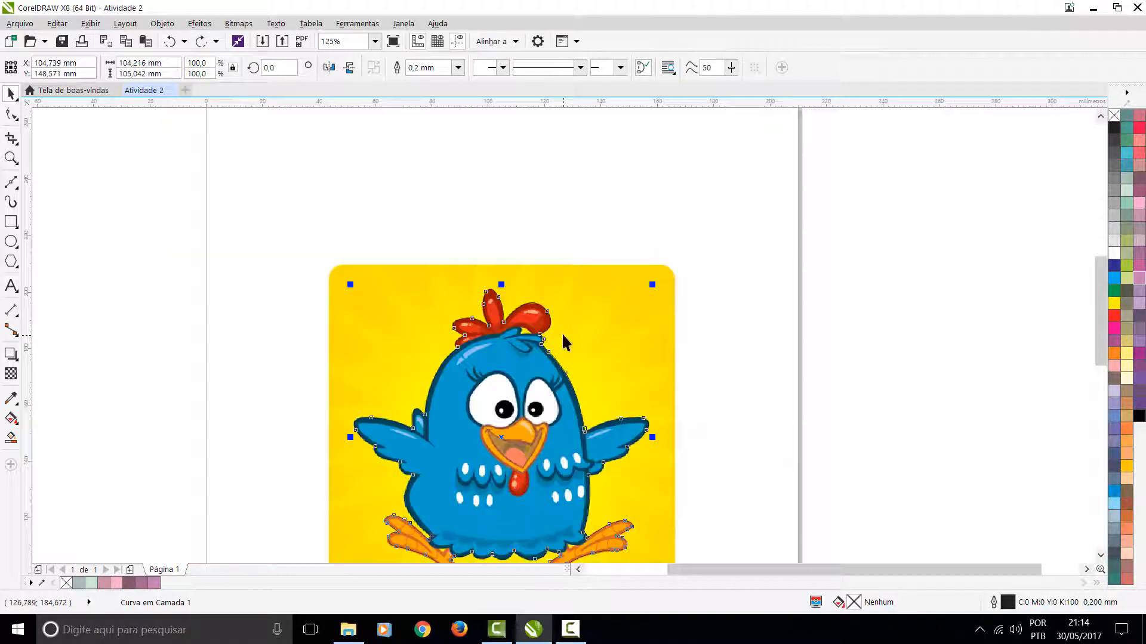
{"action": "scroll", "coordinate": [544, 293], "scroll_direction": "up", "scroll_amount": 2}
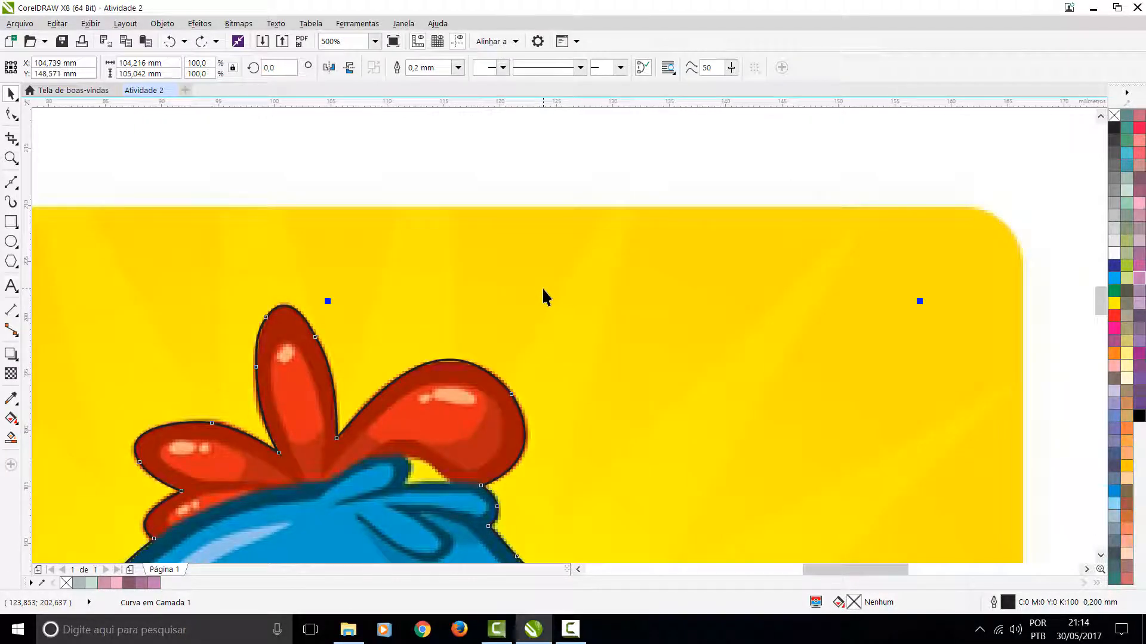
{"action": "left_click", "coordinate": [543, 290], "text": "shift"}
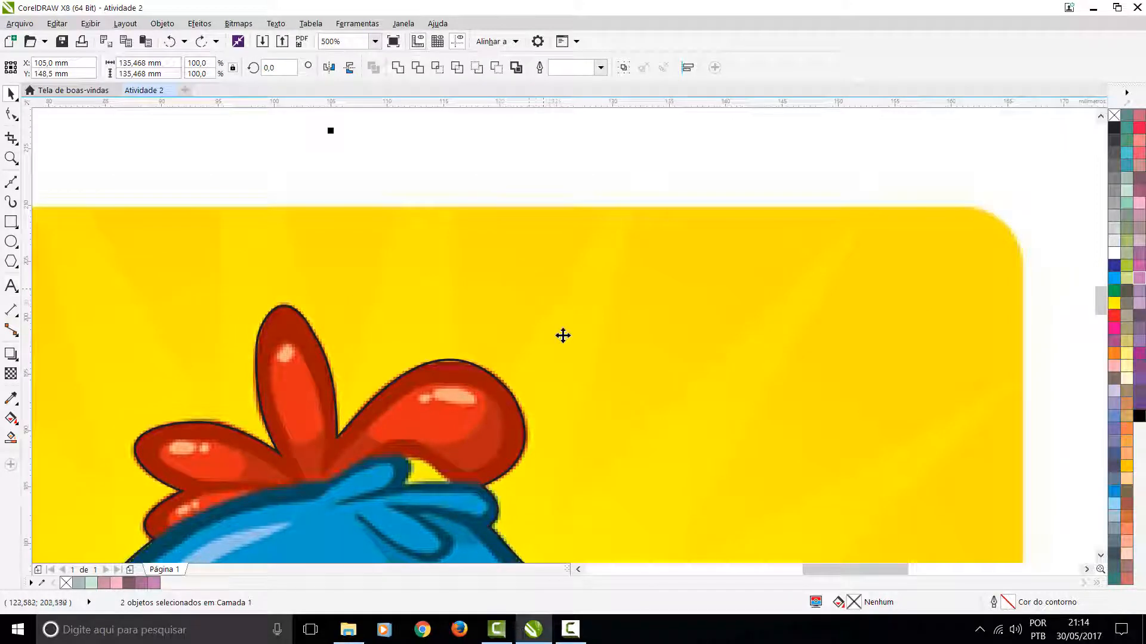
{"action": "scroll", "coordinate": [563, 333], "scroll_direction": "down", "scroll_amount": 2}
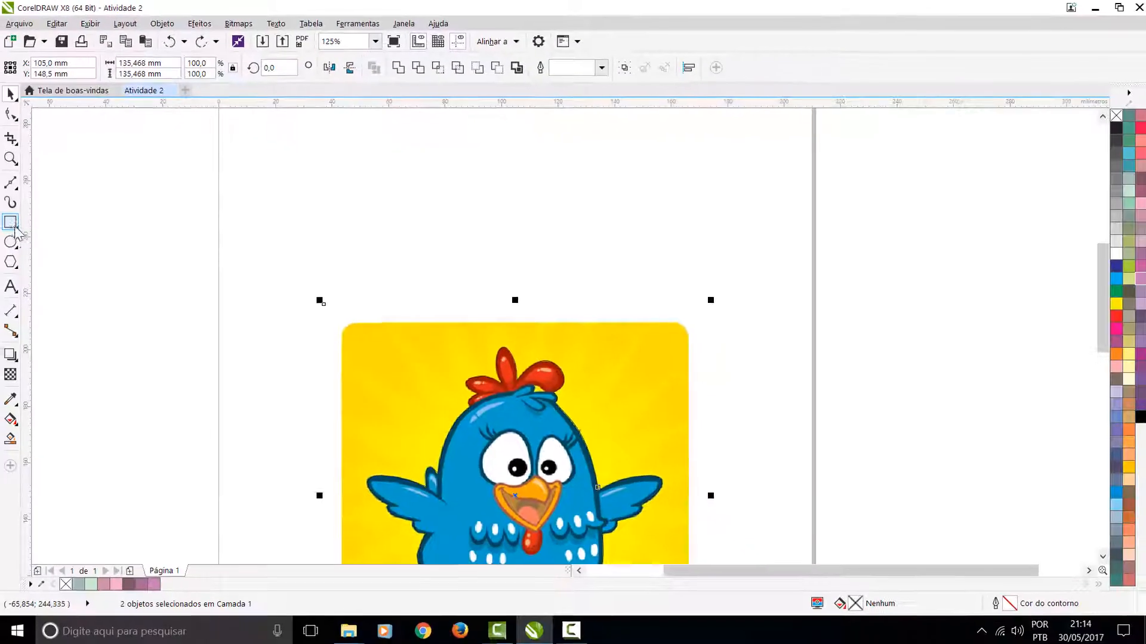
Draw two overlapping rectangles above the picture, about 54.8 × 28.2 mm and 83.4 × 25.4 mm
{"action": "key", "text": "F6"}
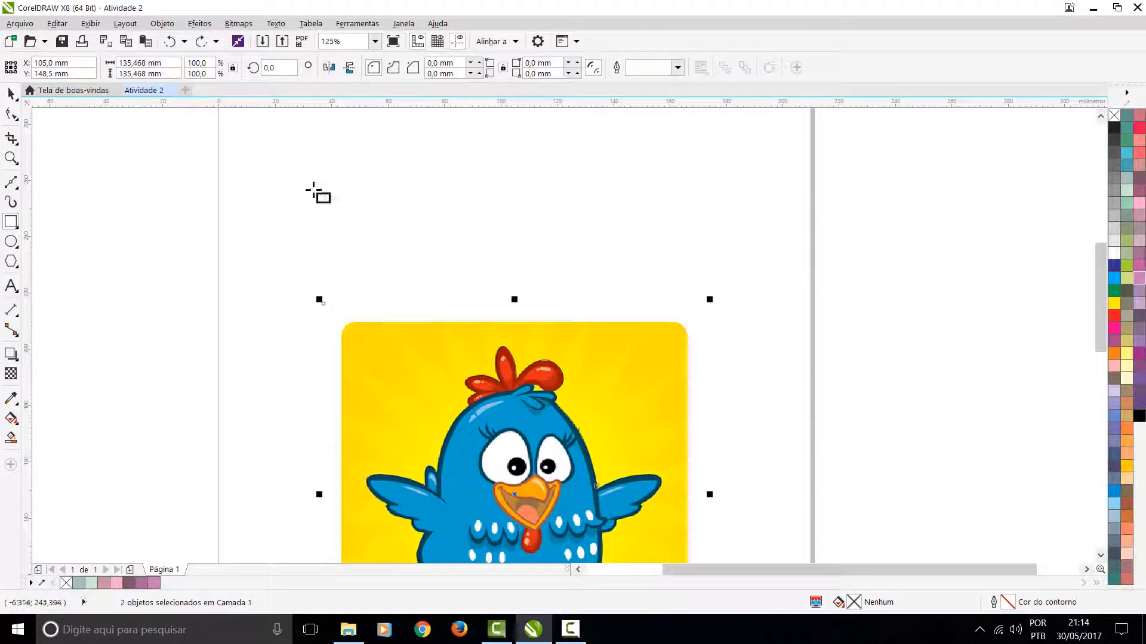
{"action": "left_click_drag", "start_coordinate": [423, 242], "coordinate": [673, 370]}
{"action": "left_click_drag", "start_coordinate": [468, 134], "coordinate": [704, 205]}
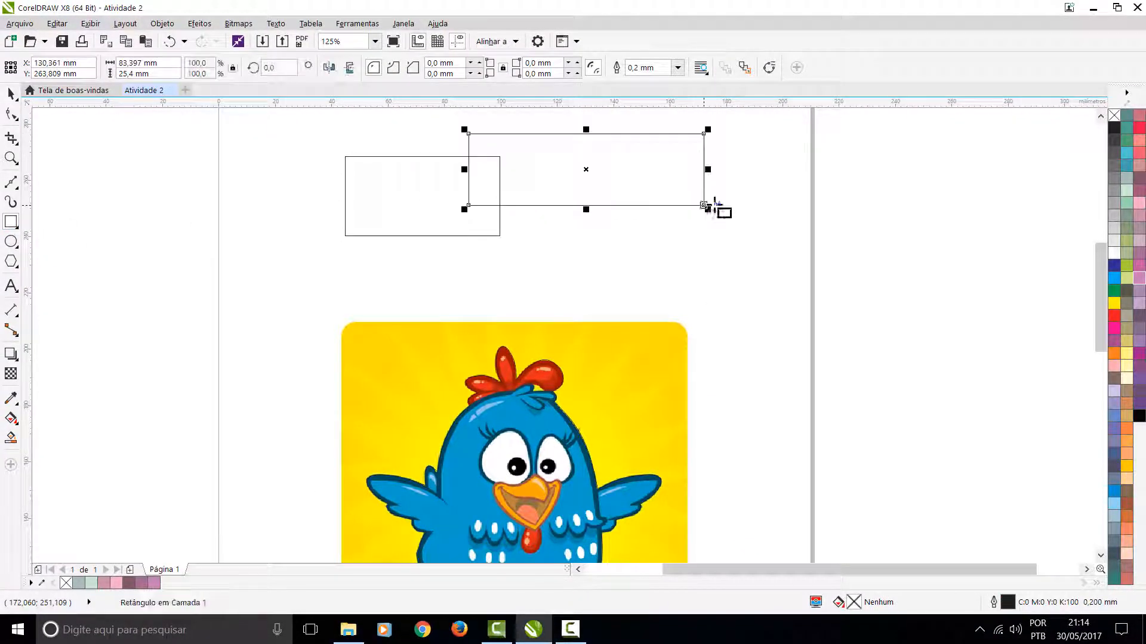
Fill both overlapping rectangles with turquoise, C60 M0 Y20 K0
{"action": "left_click", "coordinate": [1120, 160]}
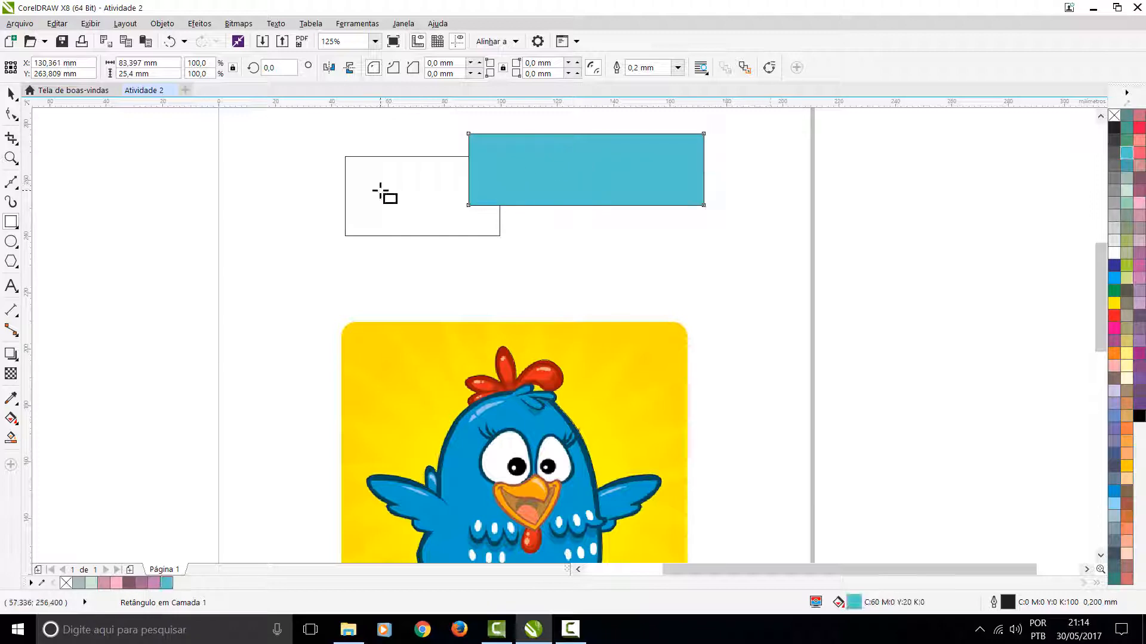
{"action": "left_click", "coordinate": [384, 192]}
{"action": "left_click", "coordinate": [1125, 155]}
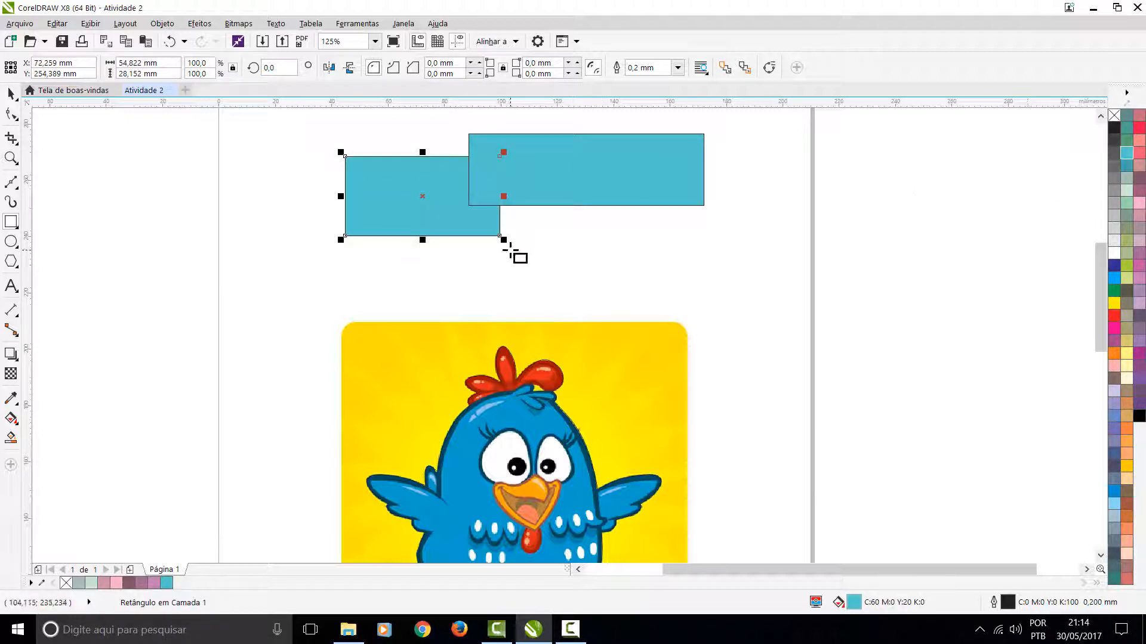
Select both turquoise rectangles and weld them into a single shape
{"action": "key", "text": "space"}
{"action": "left_click", "coordinate": [589, 233]}
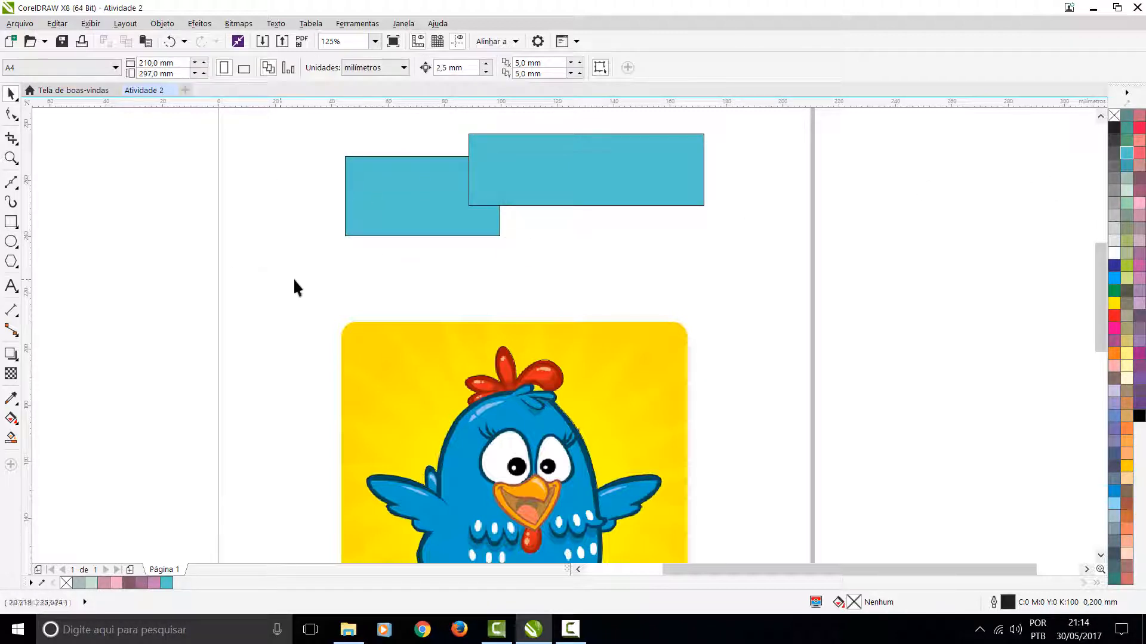
{"action": "left_click_drag", "start_coordinate": [309, 277], "coordinate": [770, 130]}
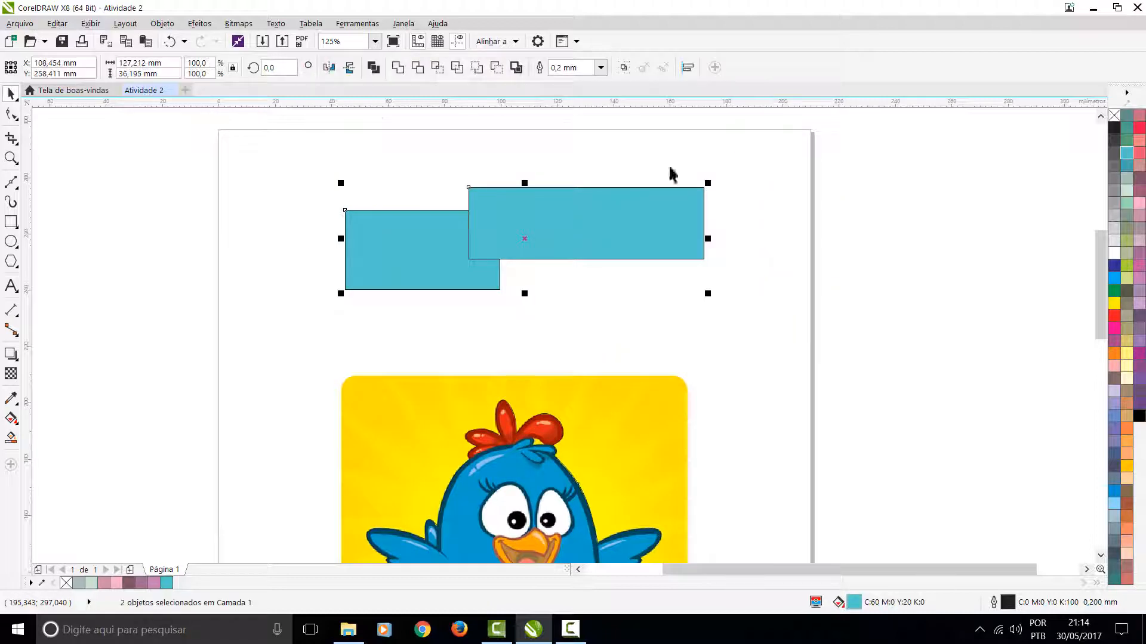
{"action": "left_click", "coordinate": [397, 68]}
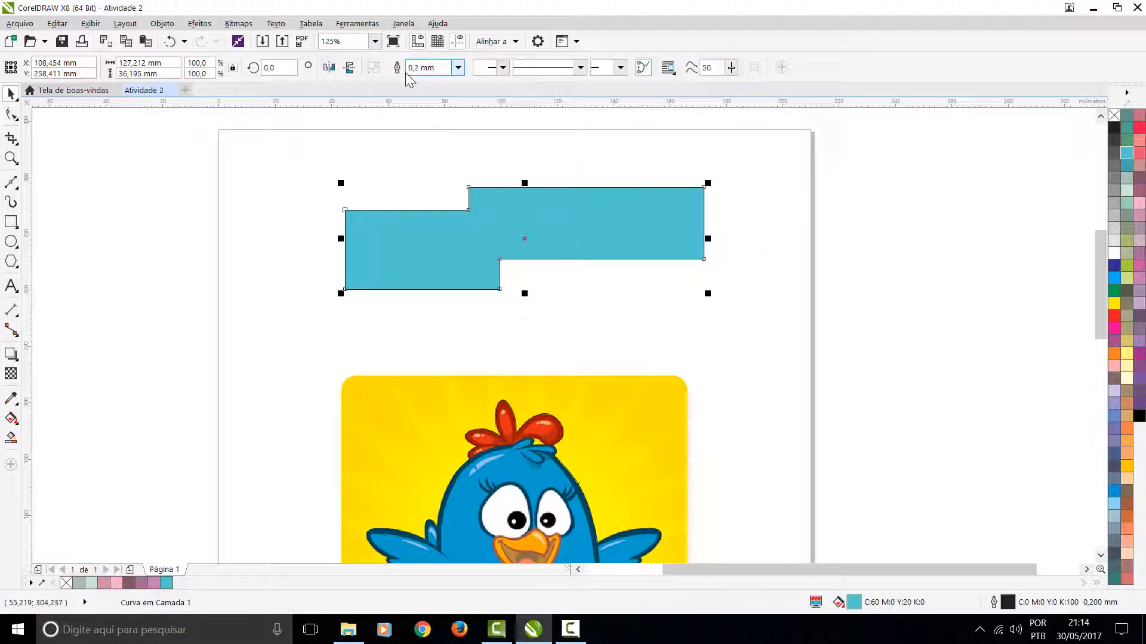
{"action": "scroll", "coordinate": [520, 229], "scroll_direction": "up", "scroll_amount": 1}
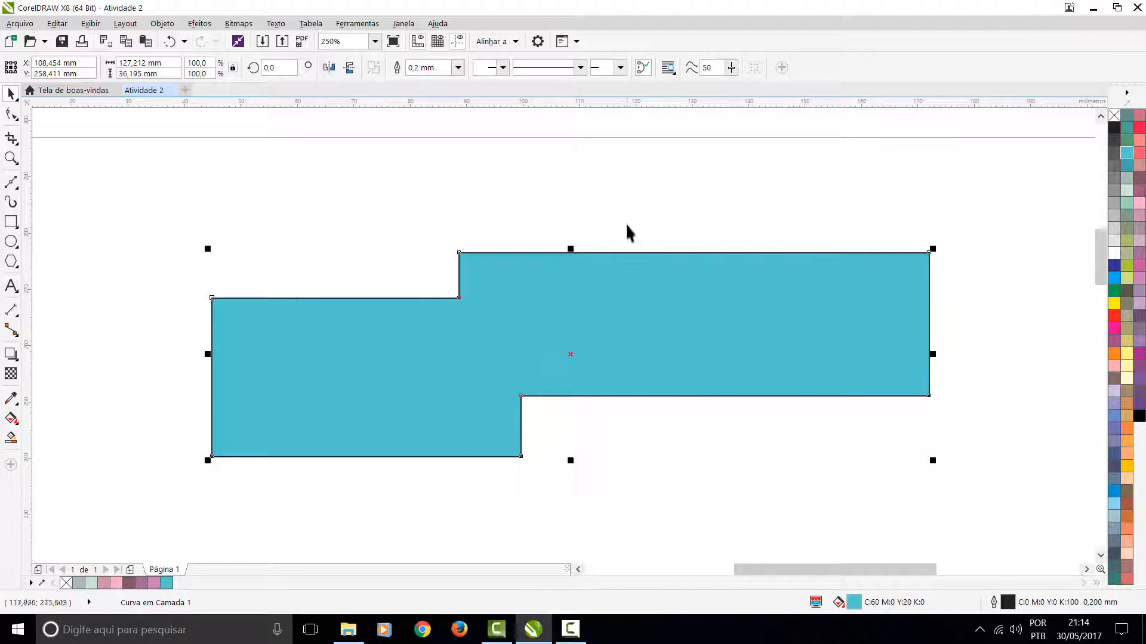
Recolour the welded shape with lilac, C20 M40 Y0 K0
{"action": "key", "text": "F10"}
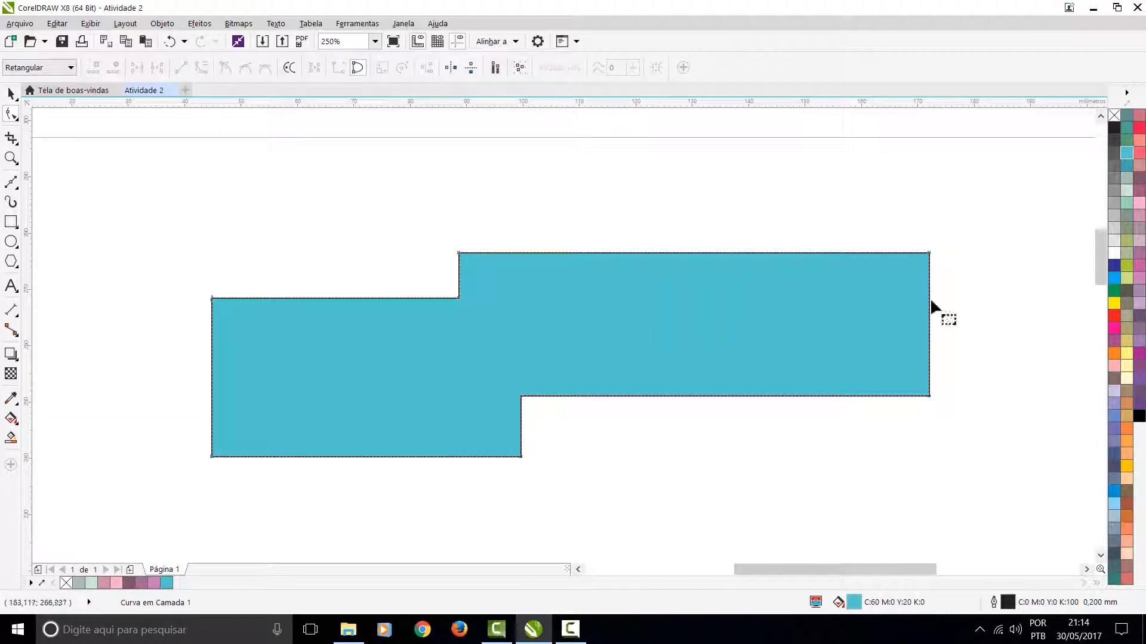
{"action": "left_click", "coordinate": [1113, 173]}
{"action": "left_click", "coordinate": [1139, 225]}
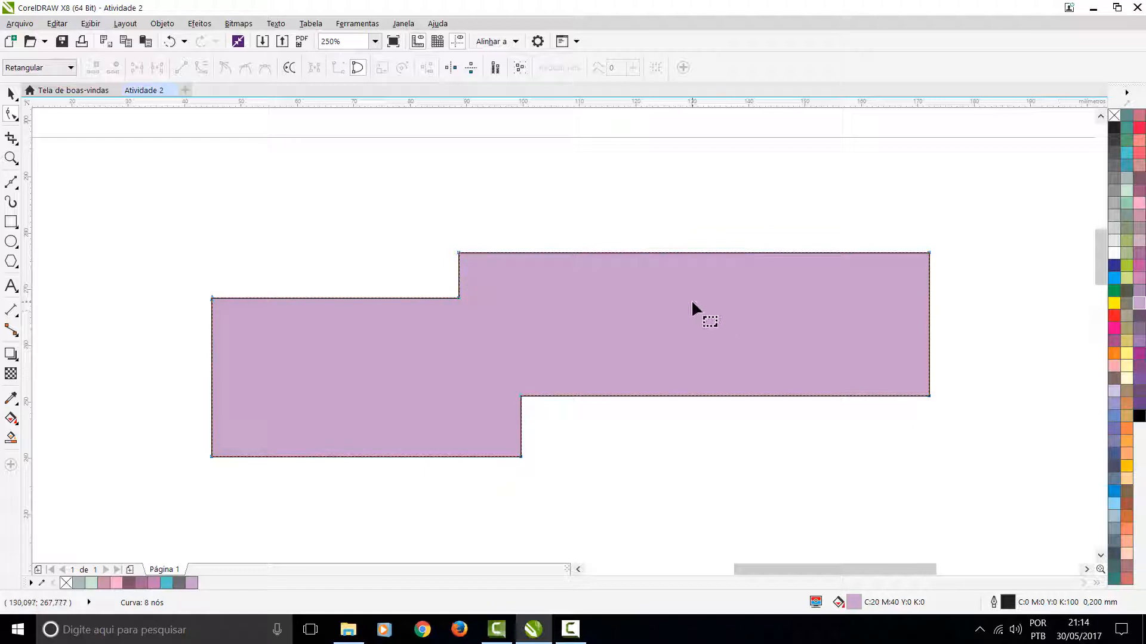
Undo the recolouring, the weld and the turquoise fills to get back two separate unfilled rectangles
{"action": "key", "text": "ctrl+z"}
{"action": "key", "text": "ctrl+z"}
{"action": "key", "text": "ctrl+z"}
{"action": "key", "text": "ctrl+z"}
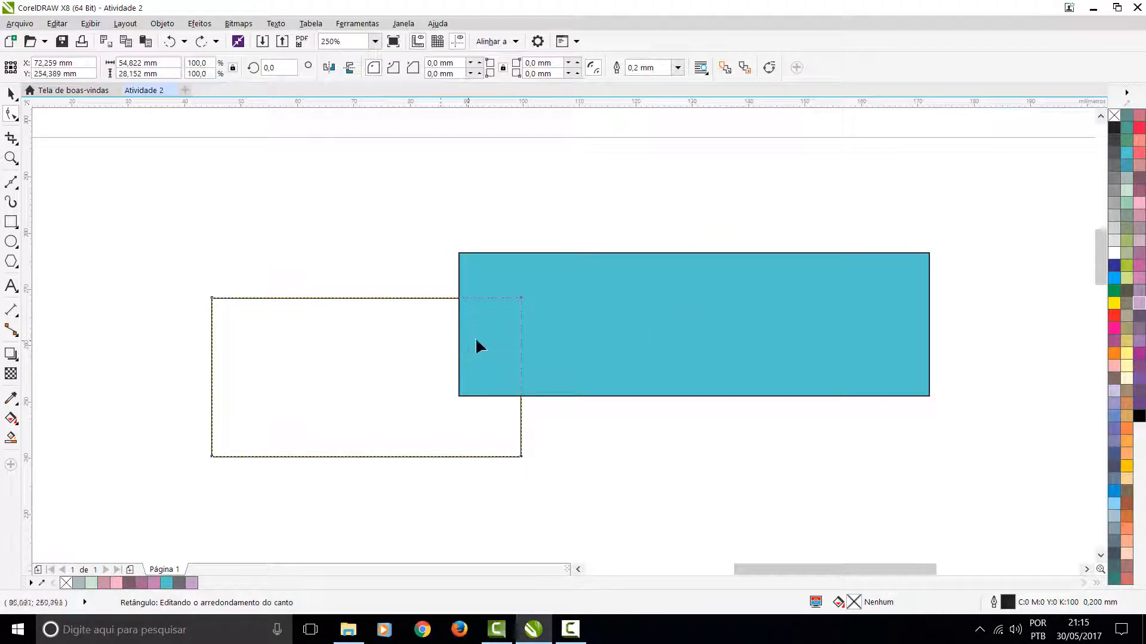
{"action": "key", "text": "space"}
{"action": "left_click", "coordinate": [544, 213]}
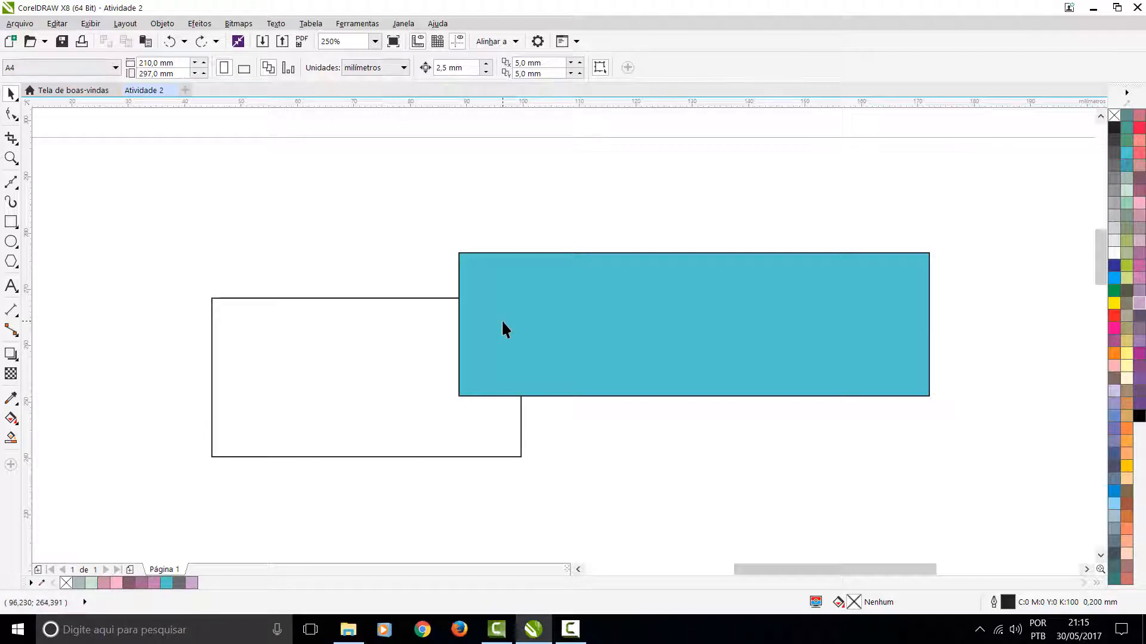
{"action": "left_click", "coordinate": [503, 329]}
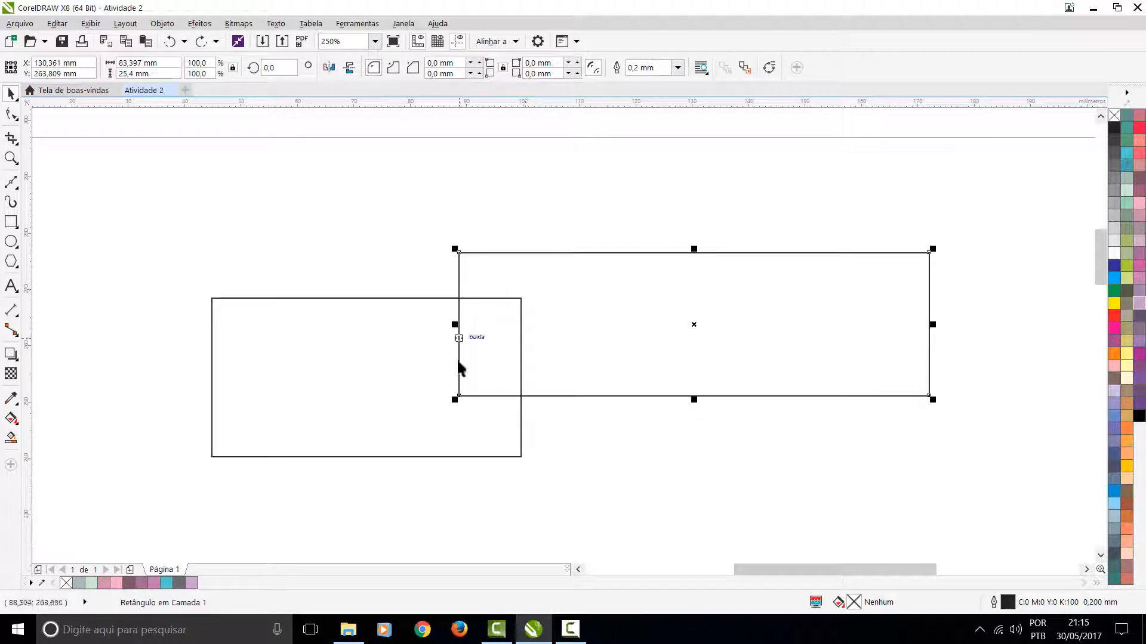
Select both unfilled rectangles and create a new shape from their intersection
{"action": "scroll", "coordinate": [499, 353], "scroll_direction": "down", "scroll_amount": 1}
{"action": "left_click", "coordinate": [591, 375]}
{"action": "left_click", "coordinate": [557, 386]}
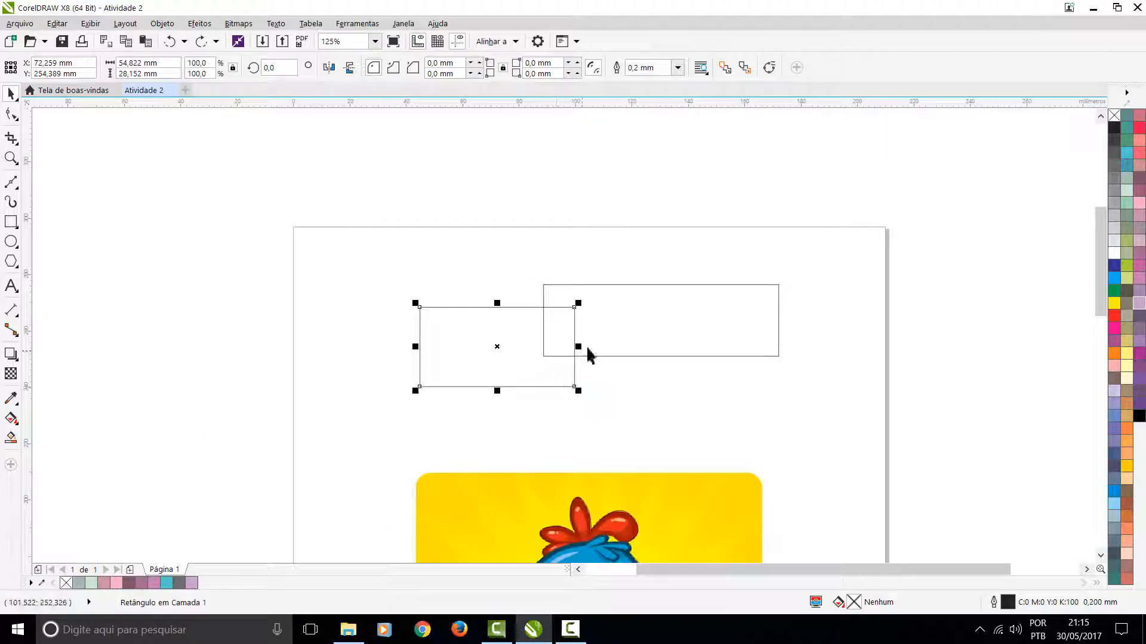
{"action": "left_click", "coordinate": [587, 348], "text": "shift"}
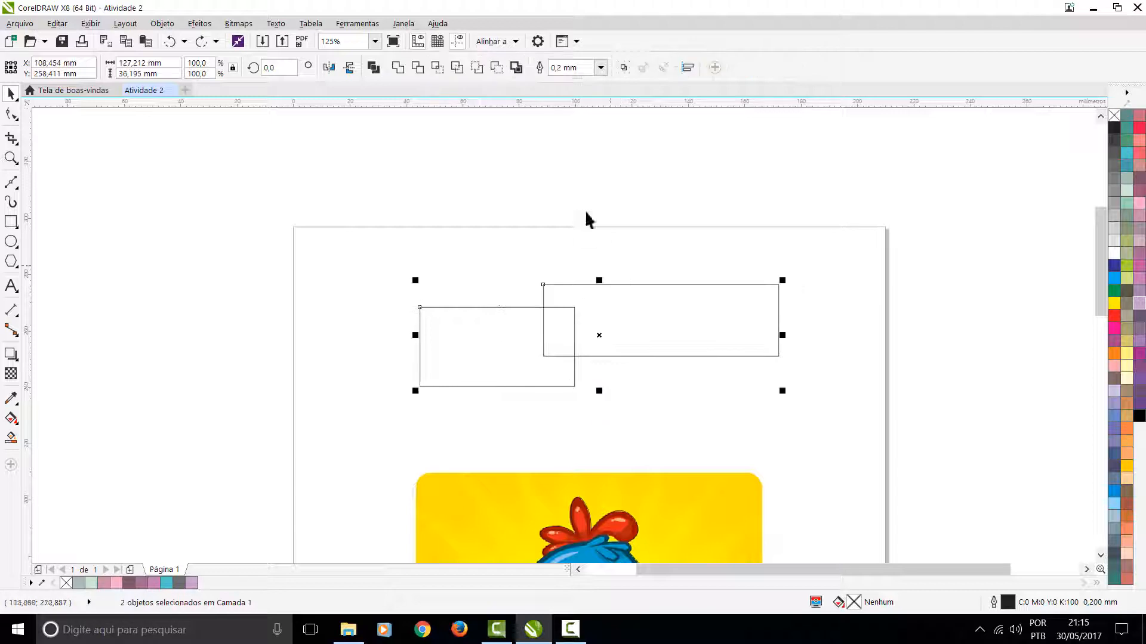
{"action": "left_click", "coordinate": [438, 68]}
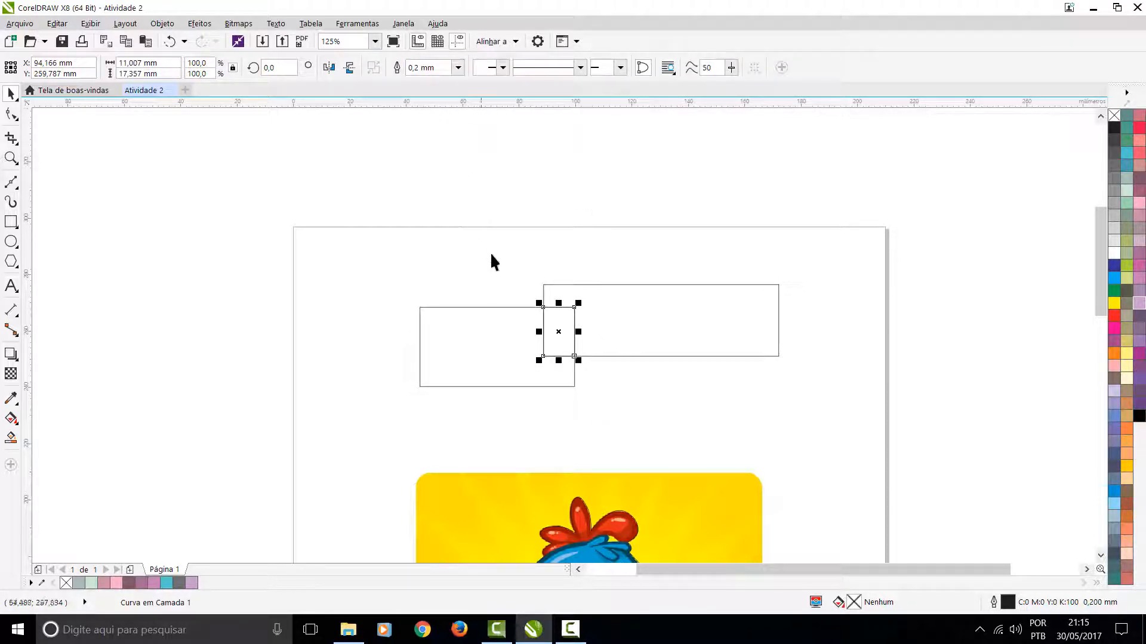
Move the intersection piece and both rectangles apart, and undo the moves along with the intersection
{"action": "left_click_drag", "start_coordinate": [565, 344], "coordinate": [668, 307]}
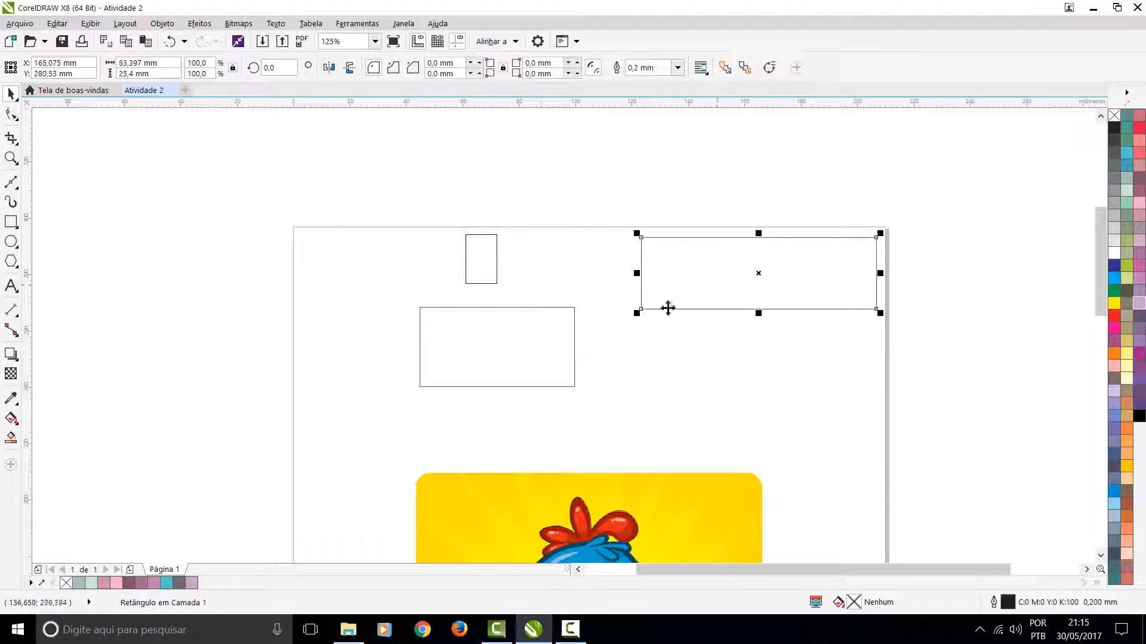
{"action": "left_click_drag", "start_coordinate": [504, 372], "coordinate": [366, 345]}
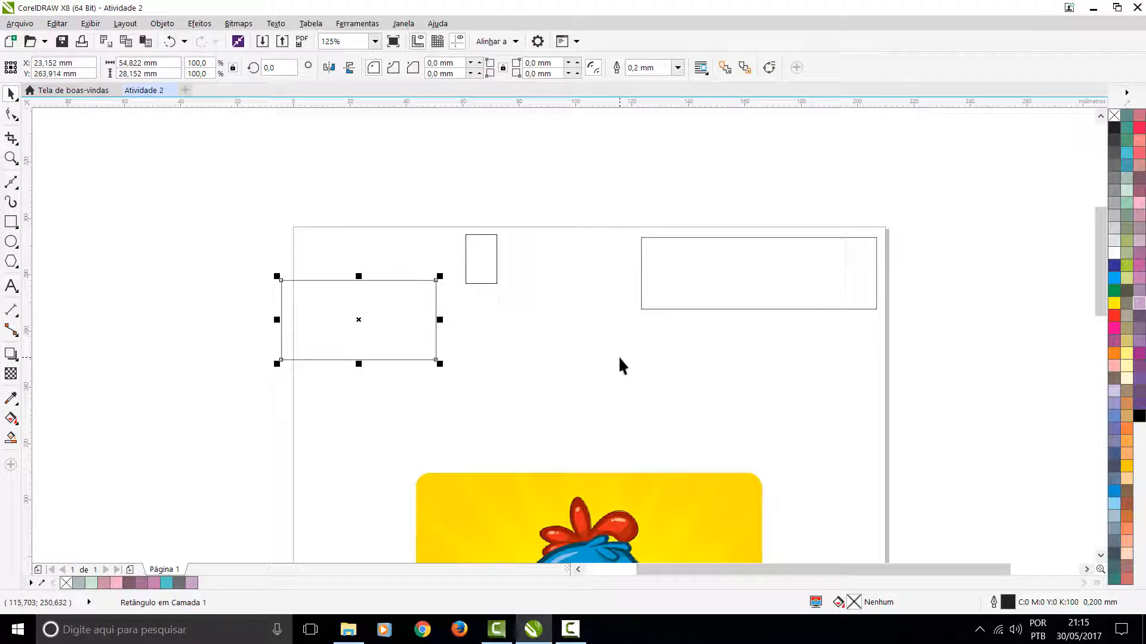
{"action": "key", "text": "ctrl+z"}
{"action": "key", "text": "ctrl+z"}
{"action": "key", "text": "ctrl+z"}
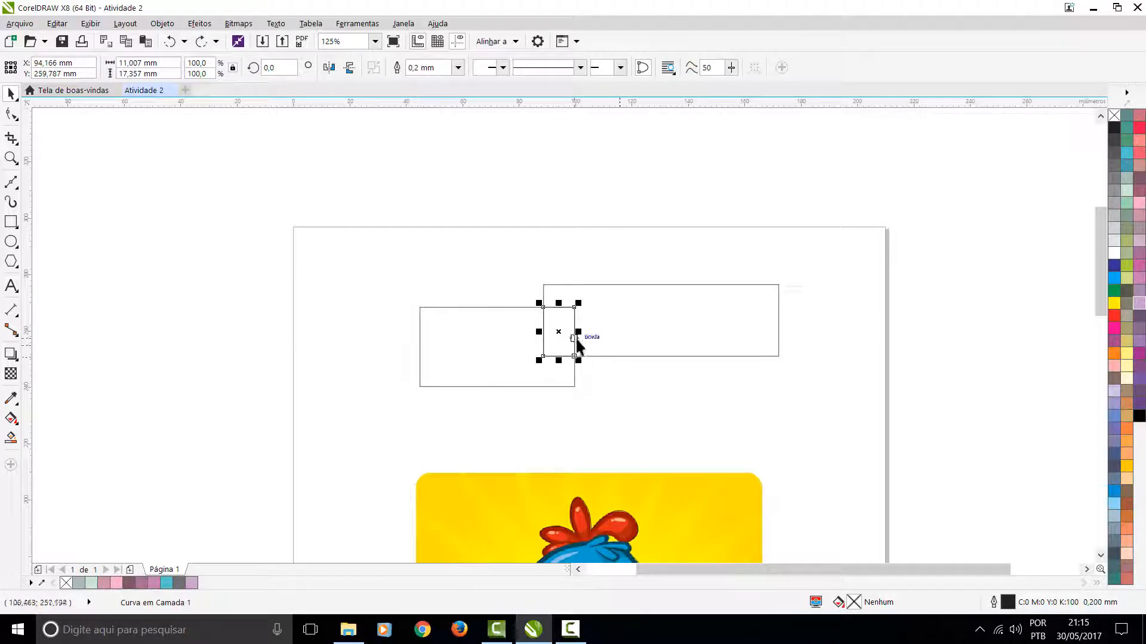
{"action": "key", "text": "ctrl+z"}
Fill the smaller rectangle with yellow, C0 M0 Y100 K0, and the larger one with grey, C0 M0 Y0 K40
{"action": "left_click", "coordinate": [568, 240]}
{"action": "left_click", "coordinate": [583, 323]}
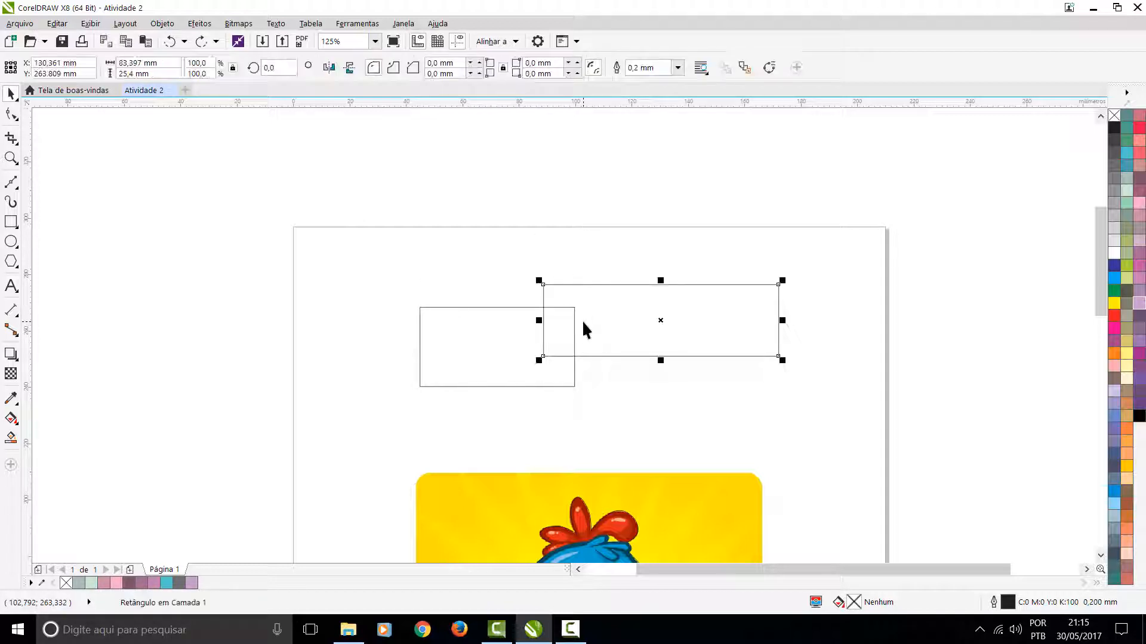
{"action": "scroll", "coordinate": [540, 334], "scroll_direction": "up", "scroll_amount": 2}
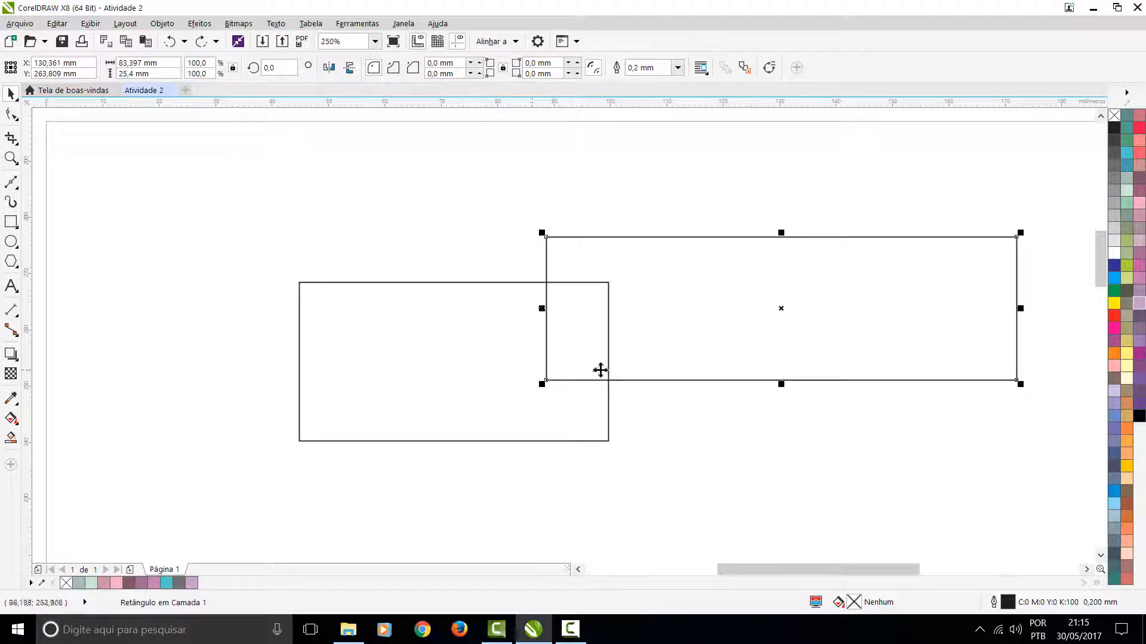
{"action": "left_click", "coordinate": [462, 352]}
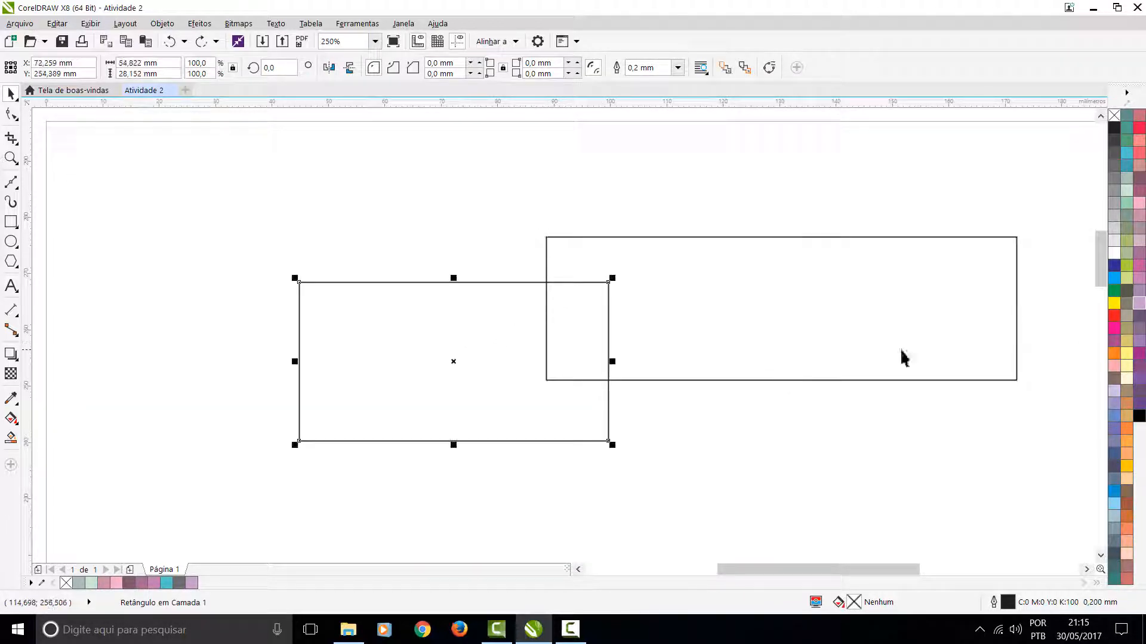
{"action": "left_click", "coordinate": [1114, 303]}
{"action": "left_click", "coordinate": [1002, 284]}
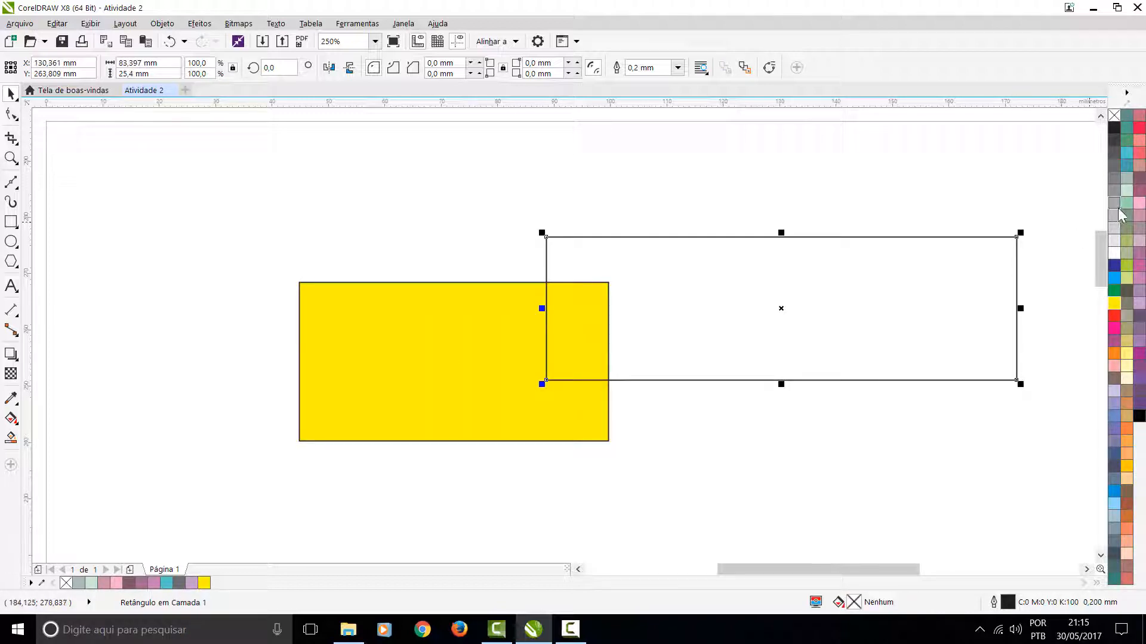
{"action": "left_click", "coordinate": [1113, 203]}
{"action": "left_click", "coordinate": [563, 231]}
{"action": "left_click", "coordinate": [583, 304]}
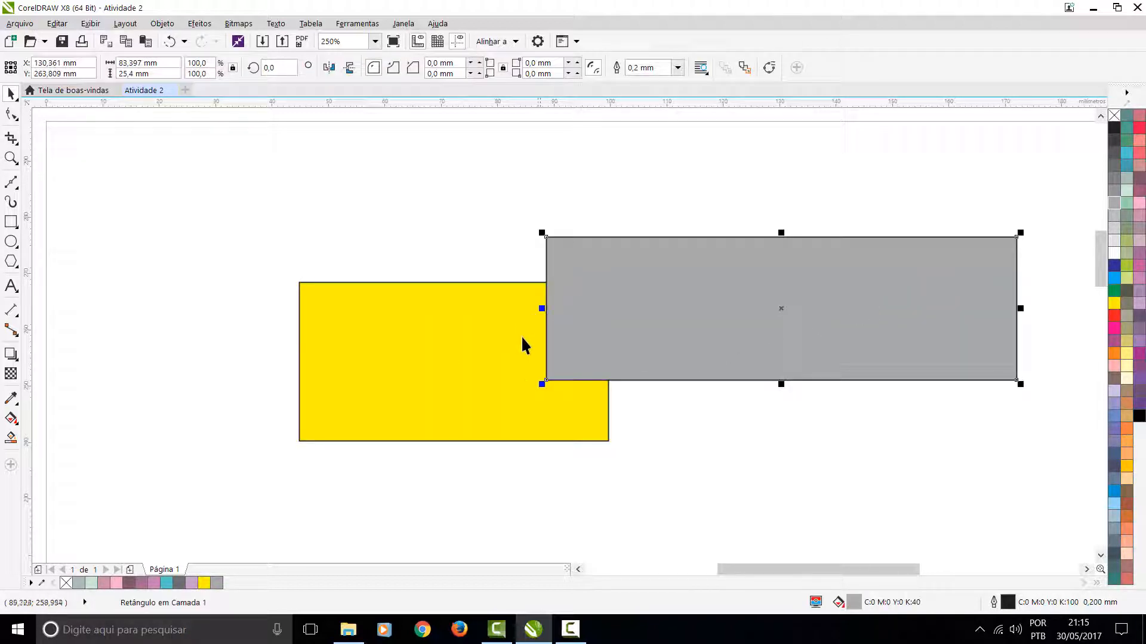
Trim the yellow rectangle with the overlapping grey one and move the grey rectangle aside to expose the cut
{"action": "left_click", "coordinate": [478, 351], "text": "shift"}
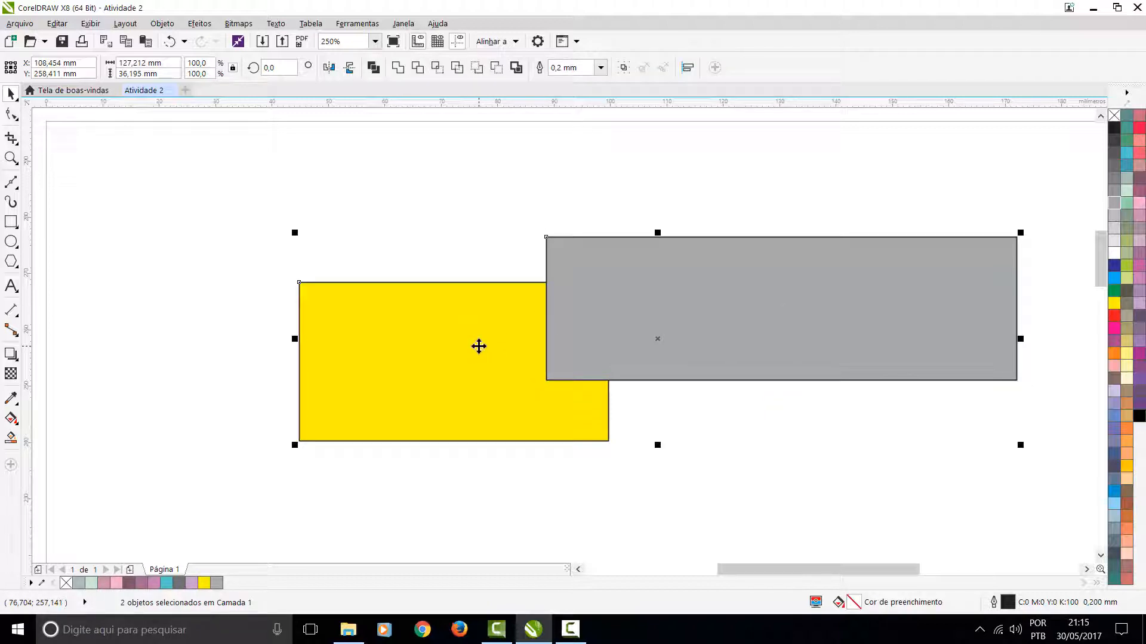
{"action": "left_click", "coordinate": [417, 67]}
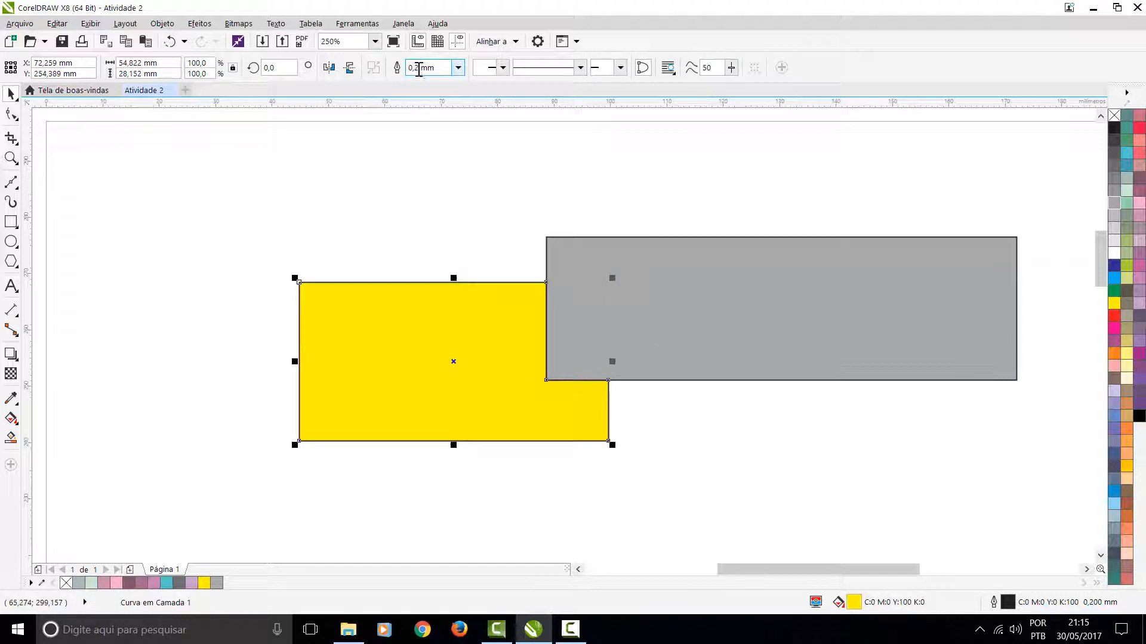
{"action": "left_click_drag", "start_coordinate": [755, 279], "coordinate": [826, 292]}
Undo the move and the trim to get back the full yellow and grey rectangles, with nothing selected
{"action": "key", "text": "ctrl+z"}
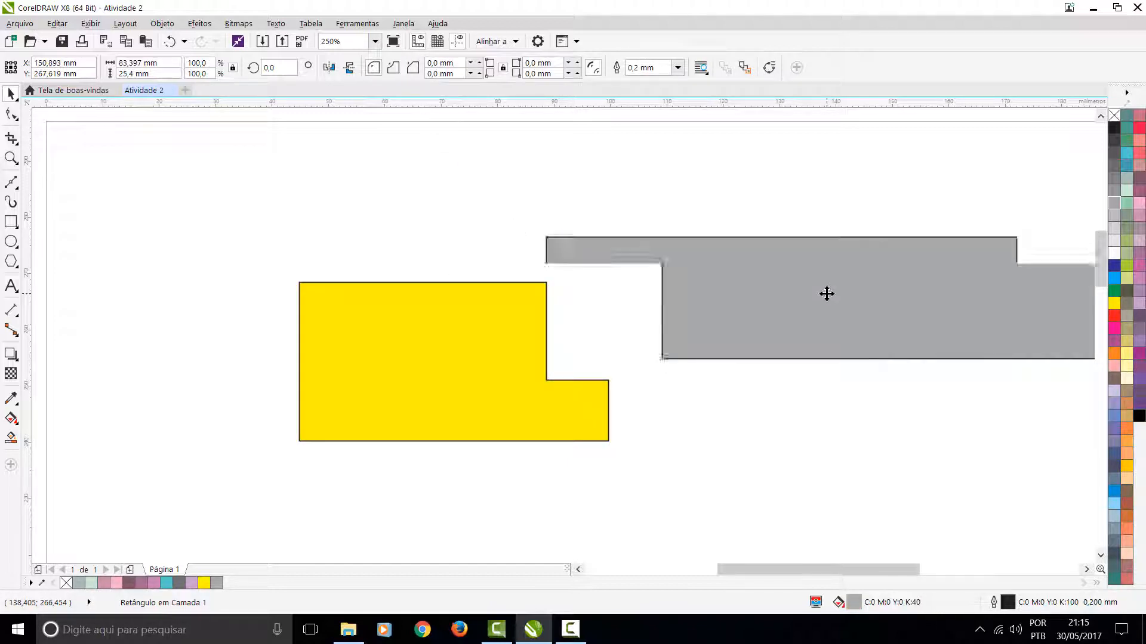
{"action": "key", "text": "ctrl+z"}
{"action": "left_click", "coordinate": [821, 294]}
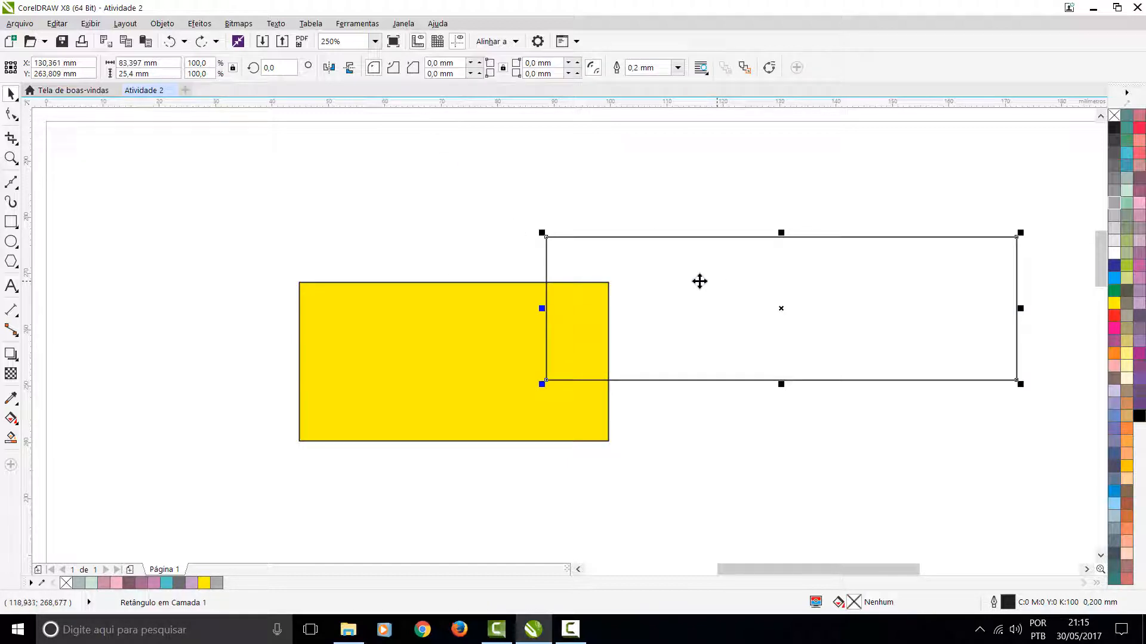
{"action": "left_click", "coordinate": [637, 181]}
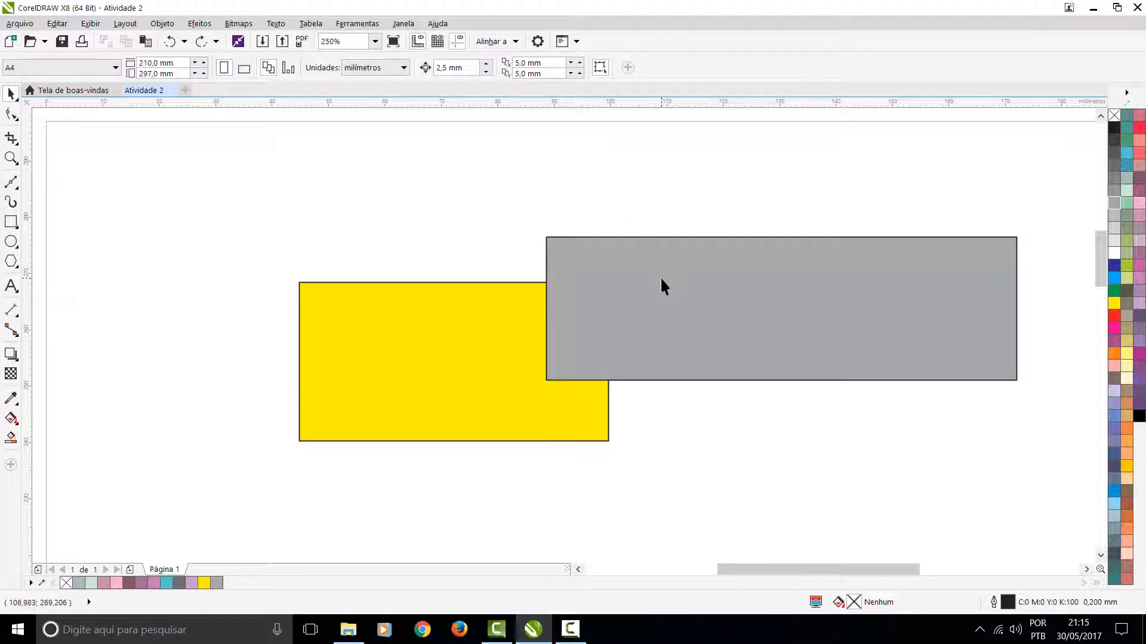
Move the yellow rectangle slightly down and use it to trim the overlapping grey rectangle
{"action": "left_click", "coordinate": [498, 395]}
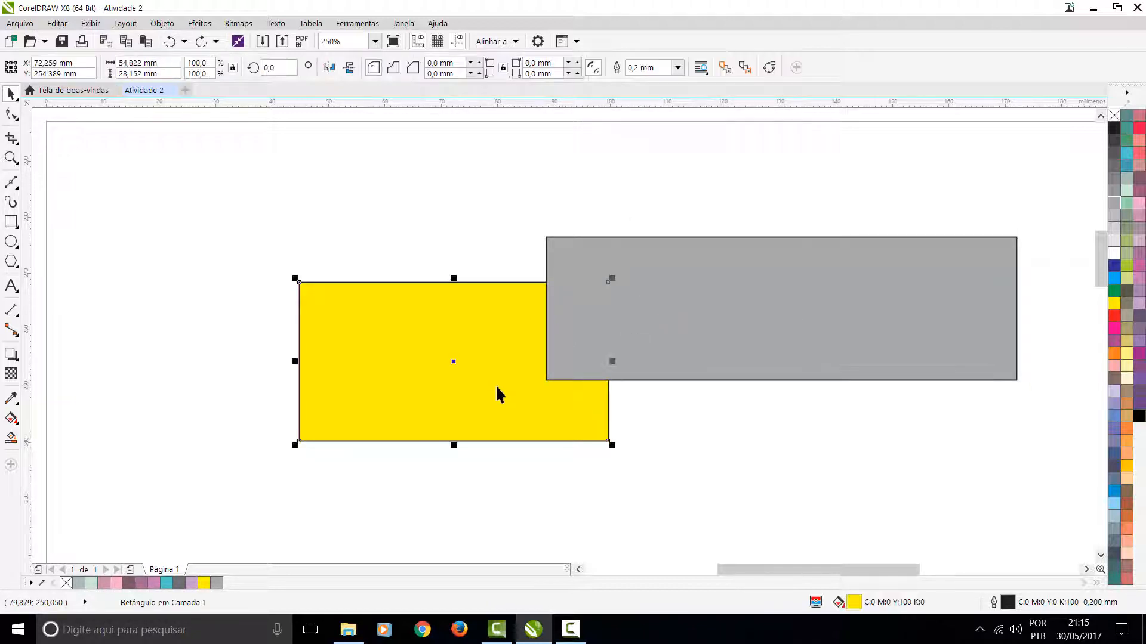
{"action": "mouse_move", "coordinate": [491, 334]}
{"action": "left_mouse_down"}
{"action": "mouse_move", "coordinate": [389, 330]}
{"action": "mouse_move", "coordinate": [535, 283]}
{"action": "mouse_move", "coordinate": [478, 351]}
{"action": "mouse_move", "coordinate": [488, 353]}
{"action": "left_mouse_up"}
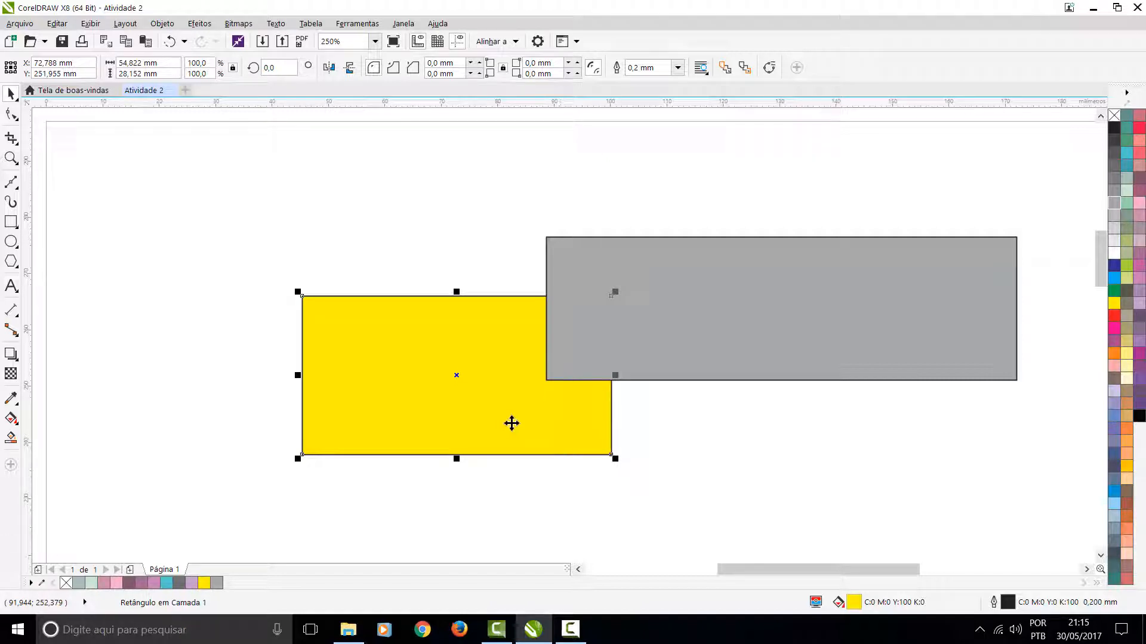
{"action": "left_click", "coordinate": [768, 328], "text": "shift"}
{"action": "left_click", "coordinate": [423, 70]}
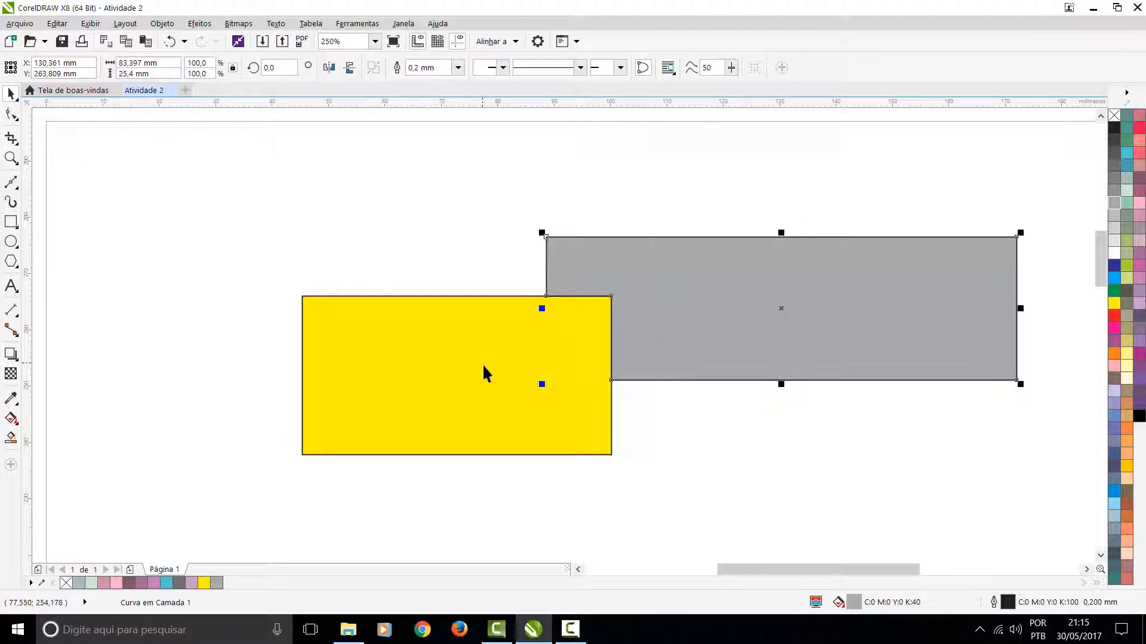
Undo the trim of the grey rectangle and delete both test rectangles
{"action": "key", "text": "ctrl+z"}
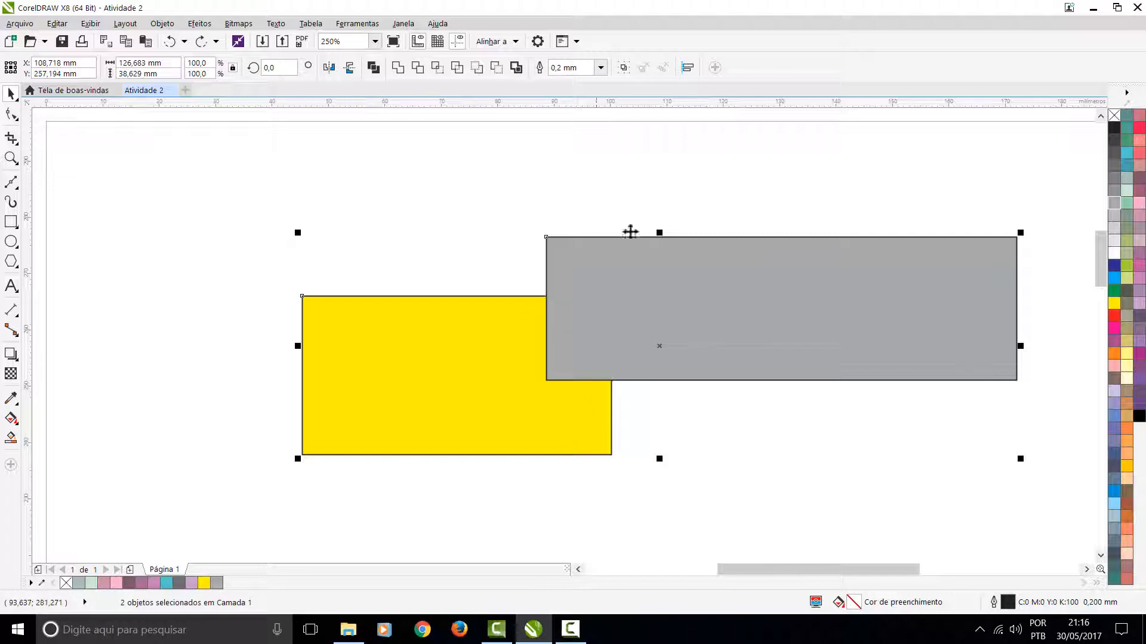
{"action": "key", "text": "Delete"}
{"action": "scroll", "coordinate": [564, 336], "scroll_direction": "down", "scroll_amount": 3}
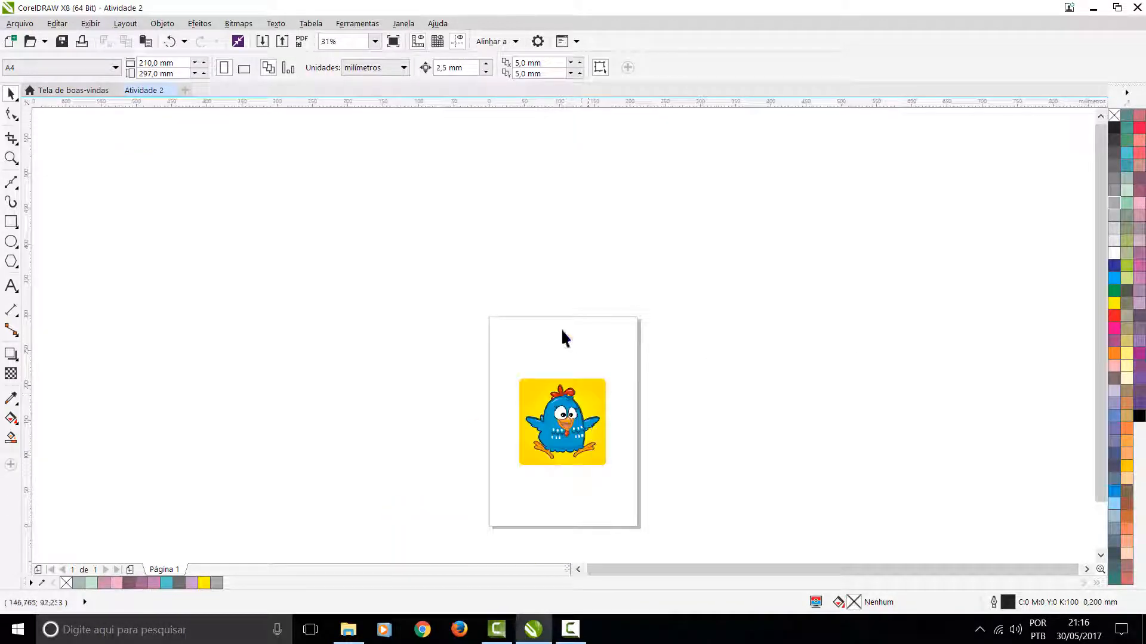
Intersect the traced chicken outline with the yellow-background image and move the resulting chicken cut-out beside the original
{"action": "scroll", "coordinate": [563, 329], "scroll_direction": "up", "scroll_amount": 2}
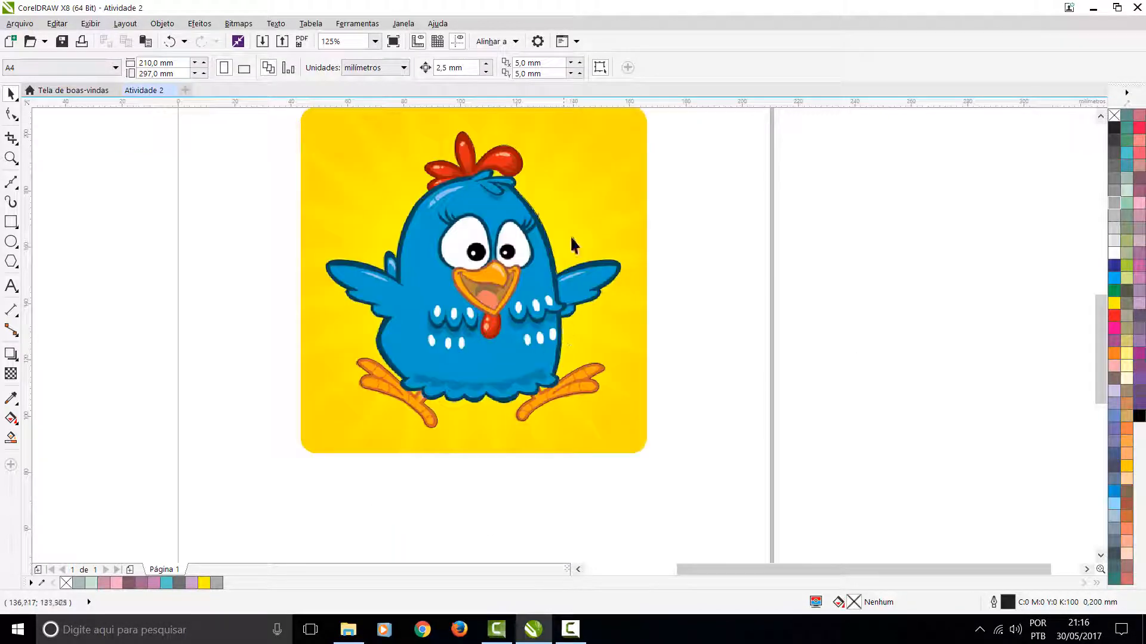
{"action": "left_click", "coordinate": [534, 231]}
{"action": "left_click", "coordinate": [584, 132], "text": "shift"}
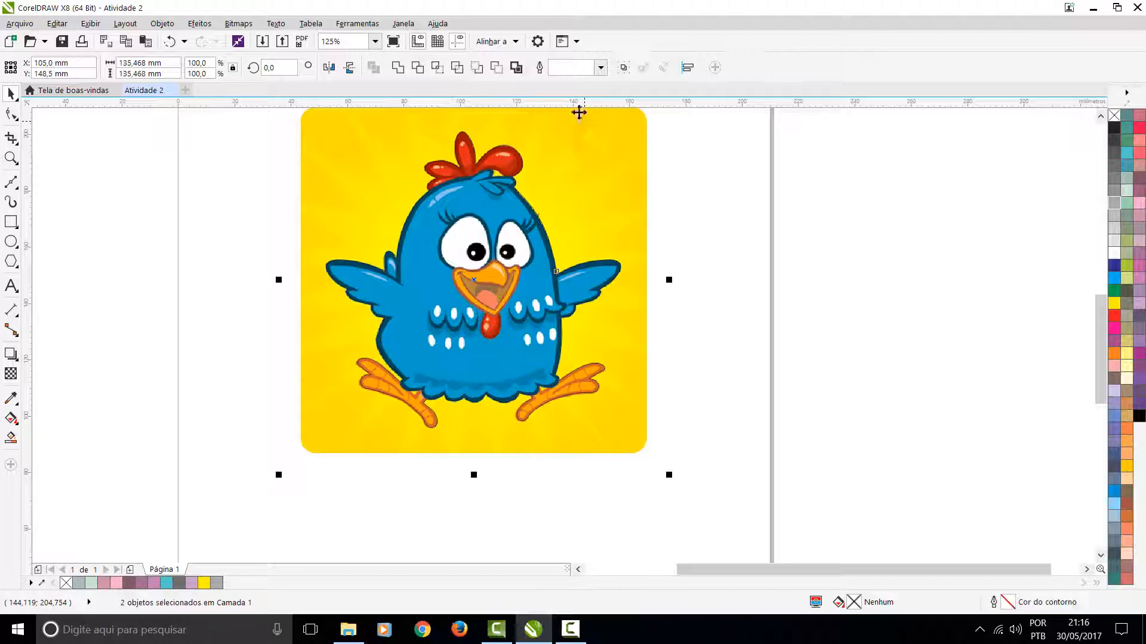
{"action": "left_click", "coordinate": [438, 68]}
{"action": "scroll", "coordinate": [503, 198], "scroll_direction": "down", "scroll_amount": 3}
{"action": "scroll", "coordinate": [503, 198], "scroll_direction": "up", "scroll_amount": 3}
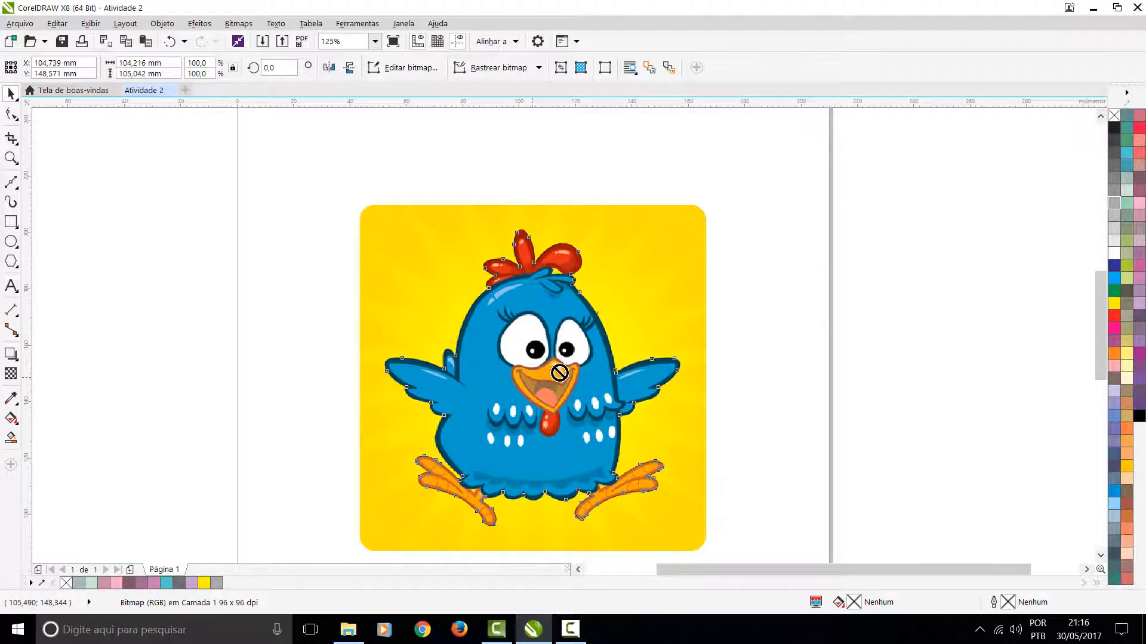
{"action": "left_click_drag", "start_coordinate": [534, 378], "coordinate": [897, 319]}
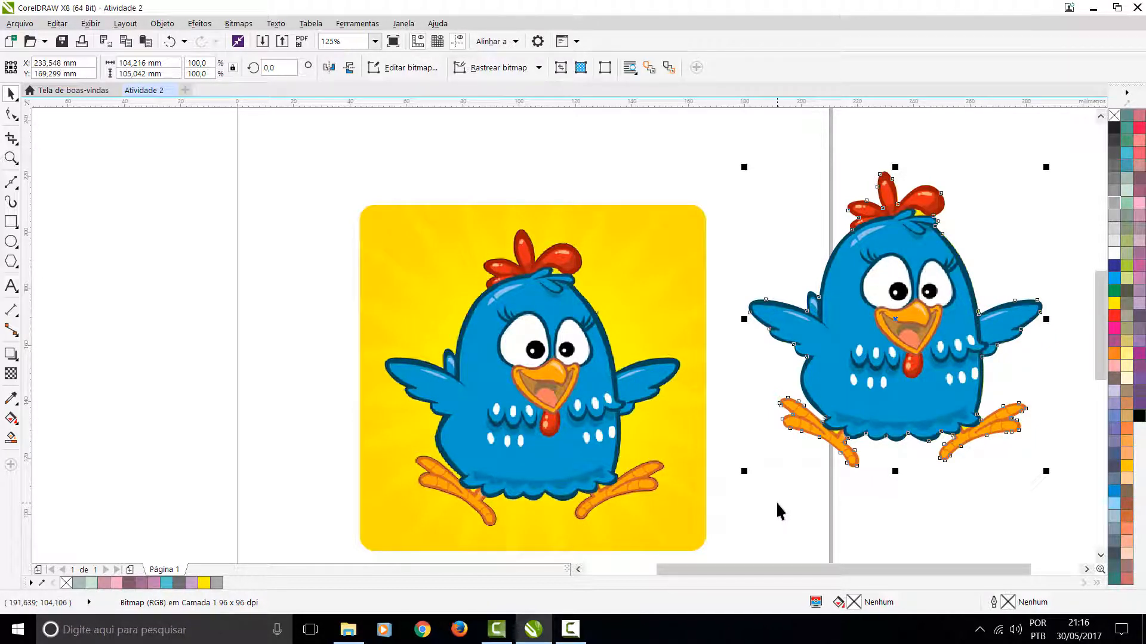
Undo moving the chicken cut-out and the intersection, and clear the selection
{"action": "key", "text": "ctrl+z"}
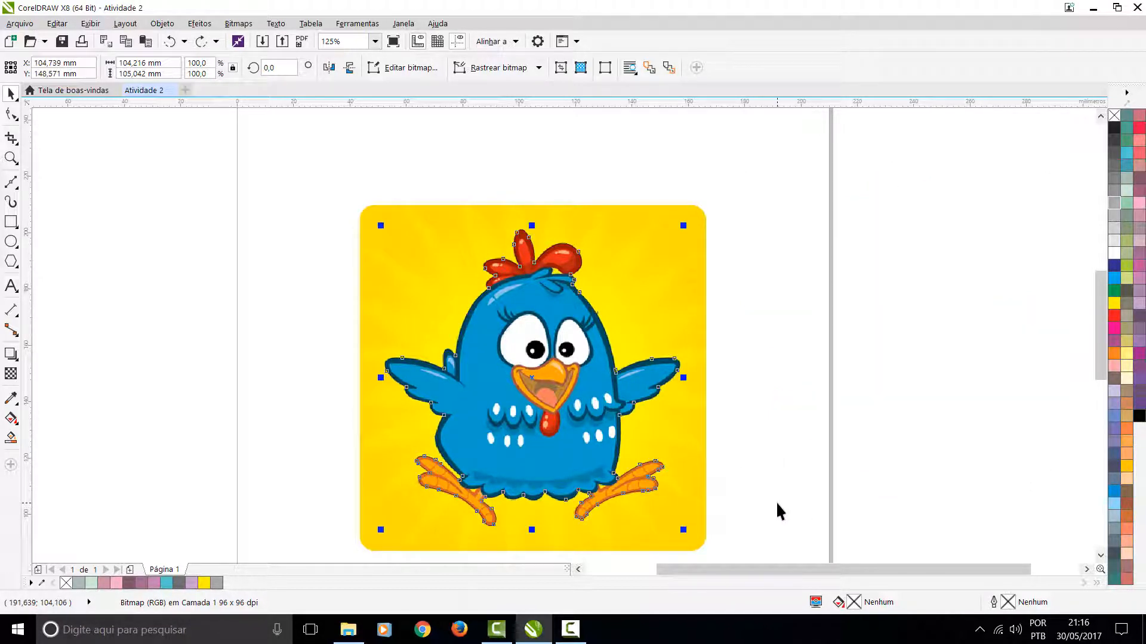
{"action": "key", "text": "ctrl+z"}
{"action": "left_click", "coordinate": [640, 168]}
Intersect the traced chicken outline with the image again and delete the original yellow-background image
{"action": "left_click", "coordinate": [555, 298]}
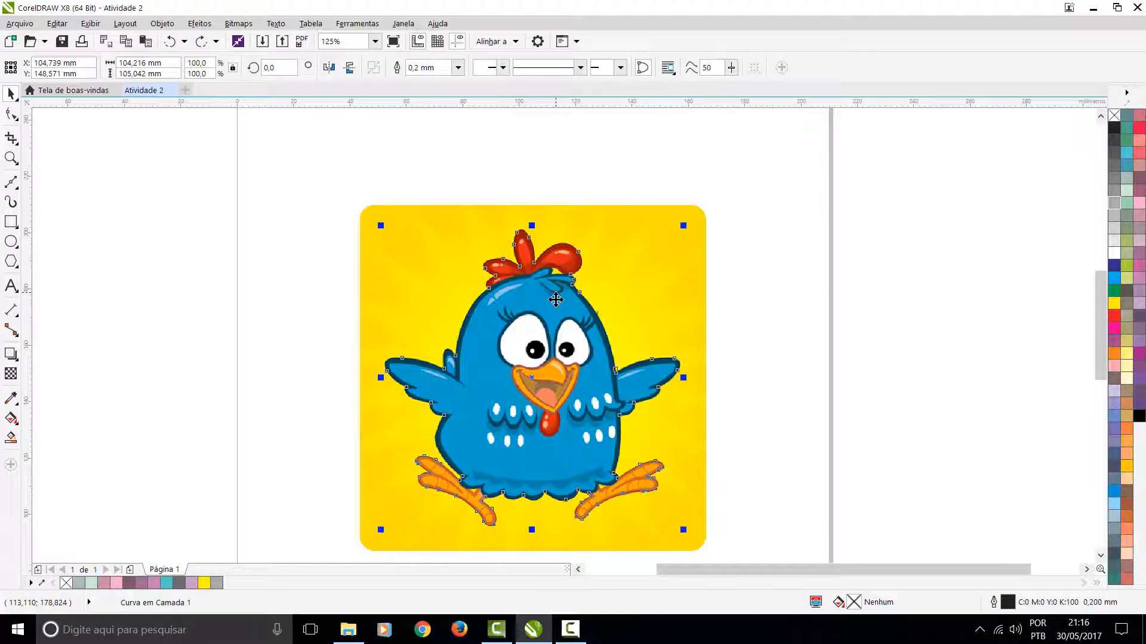
{"action": "left_click", "coordinate": [599, 212], "text": "shift"}
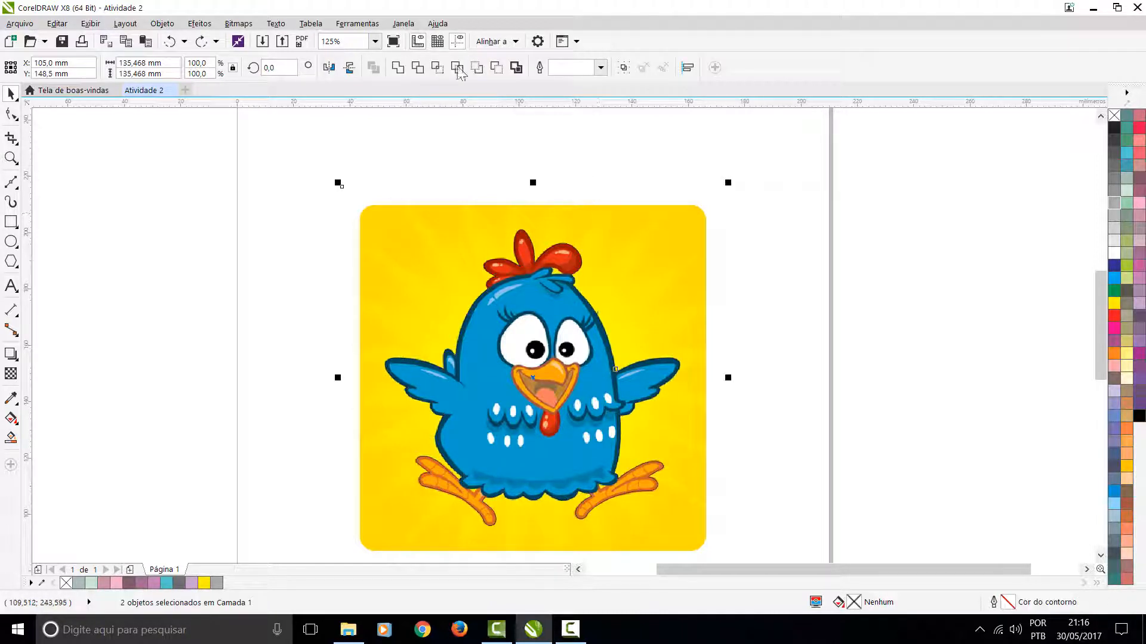
{"action": "left_click", "coordinate": [436, 68]}
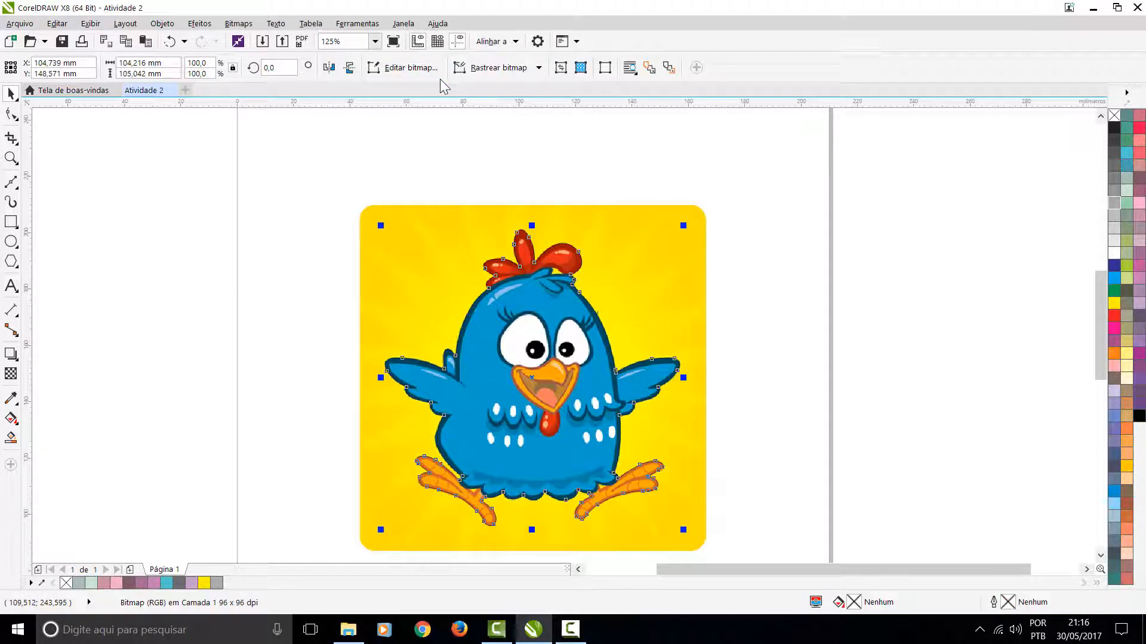
{"action": "left_click", "coordinate": [453, 248]}
{"action": "key", "text": "Delete"}
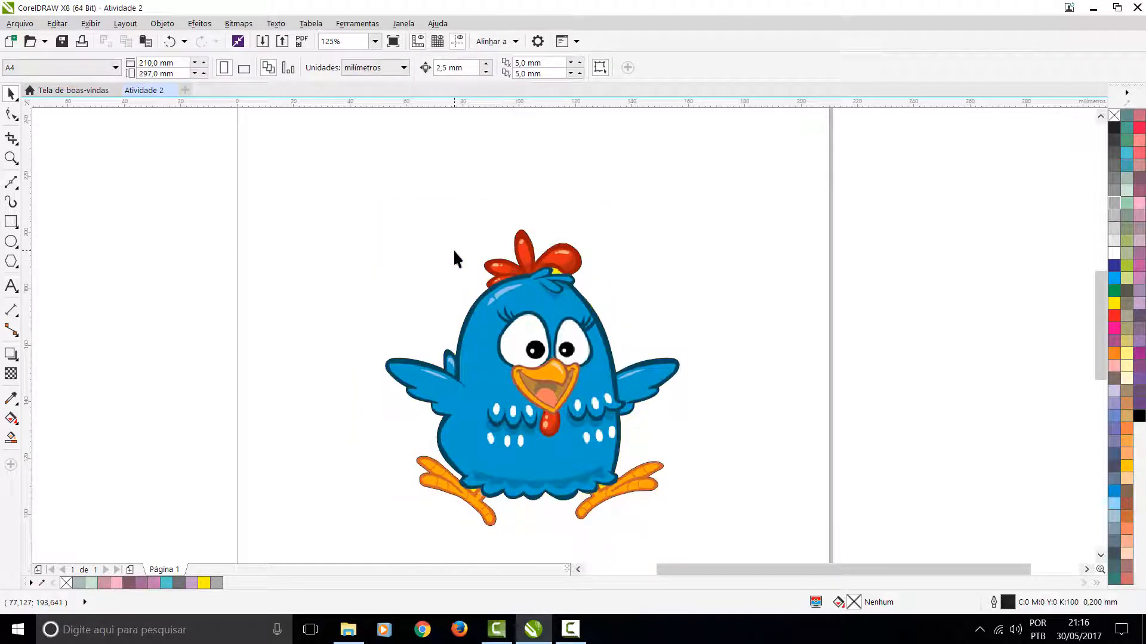
Give the curve around the cut-out chicken a red outline, C0 M100 Y100 K0, with a width of 1.5 mm
{"action": "left_click", "coordinate": [509, 295]}
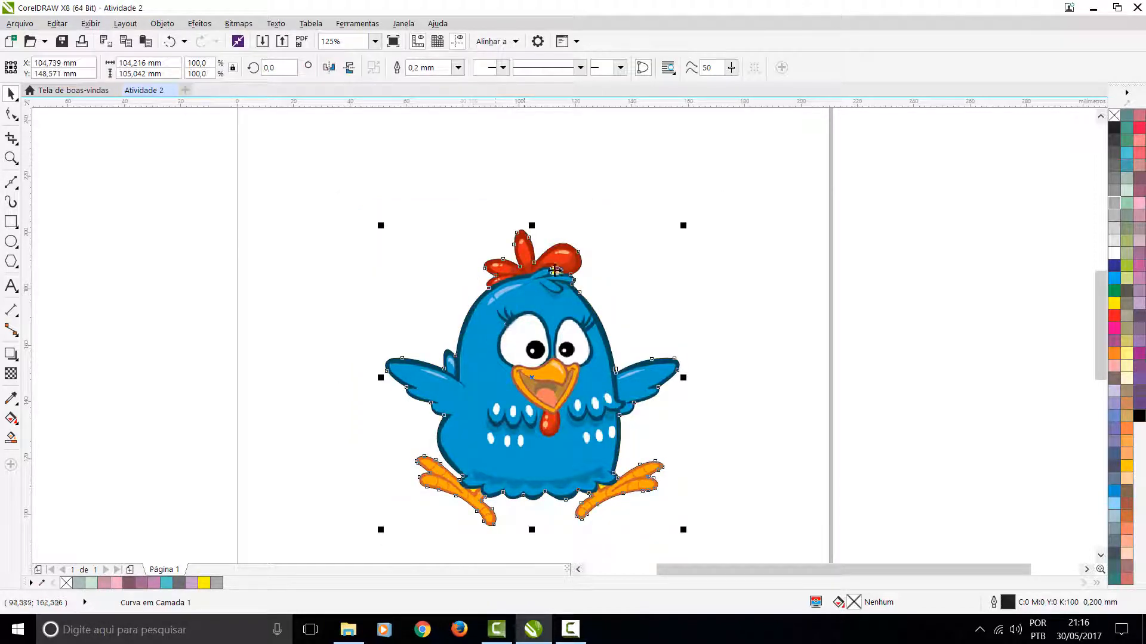
{"action": "scroll", "coordinate": [555, 271], "scroll_direction": "up", "scroll_amount": 5}
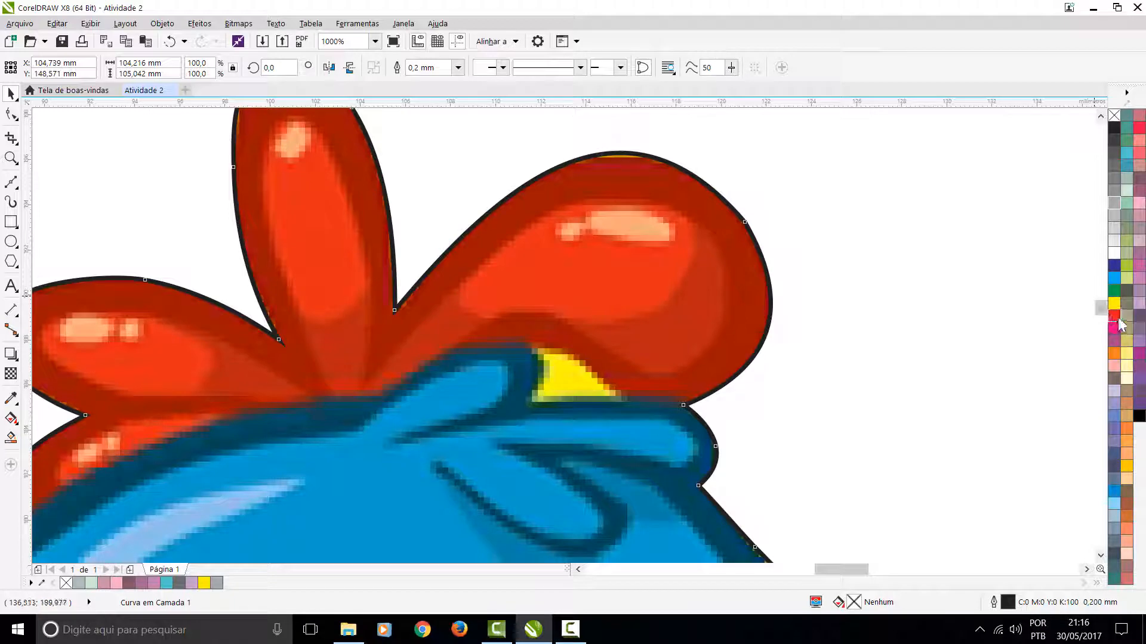
{"action": "right_click", "coordinate": [1114, 315]}
{"action": "scroll", "coordinate": [563, 376], "scroll_direction": "down", "scroll_amount": 5}
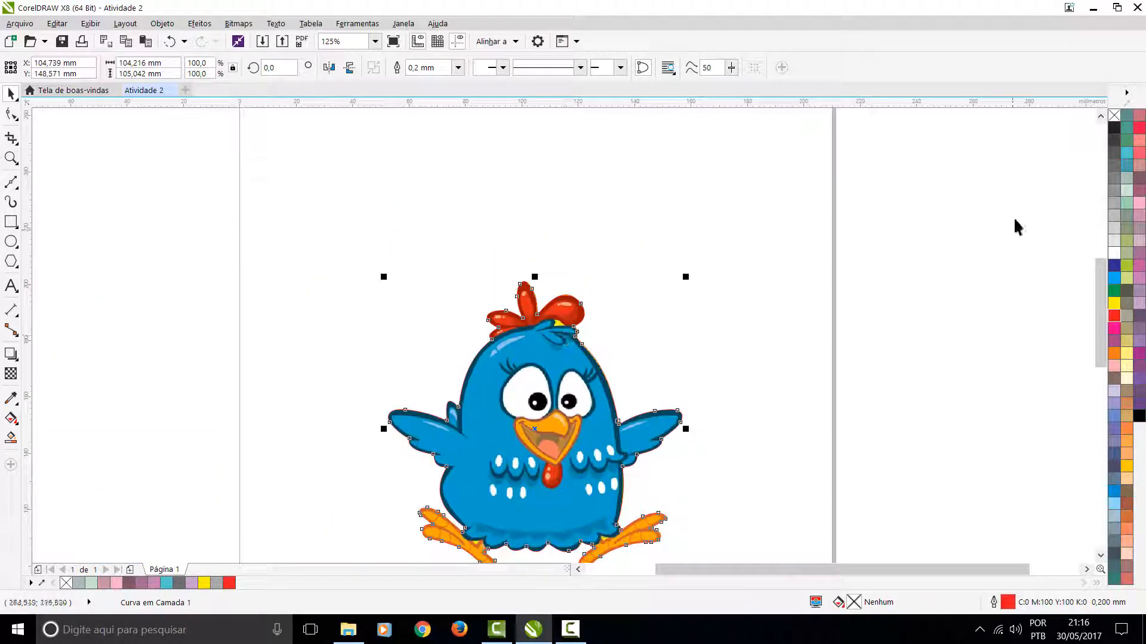
{"action": "left_click", "coordinate": [458, 68]}
{"action": "left_click", "coordinate": [452, 153]}
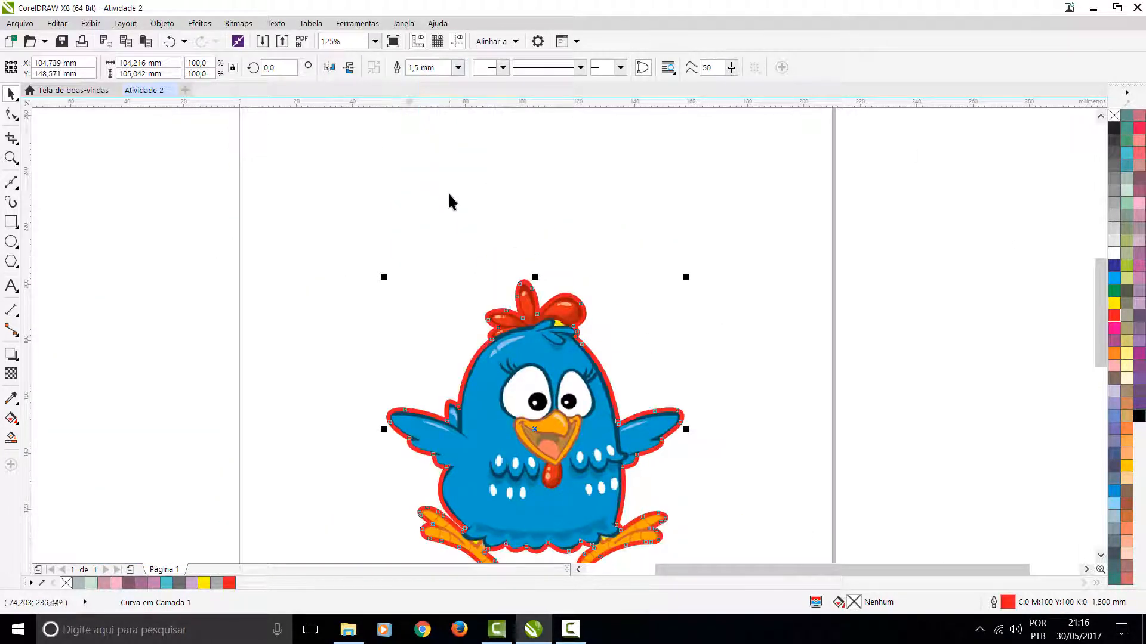
Remove the red outline curve from around the cut-out chicken
{"action": "scroll", "coordinate": [540, 360], "scroll_direction": "down", "scroll_amount": 3}
{"action": "scroll", "coordinate": [540, 360], "scroll_direction": "up", "scroll_amount": 3}
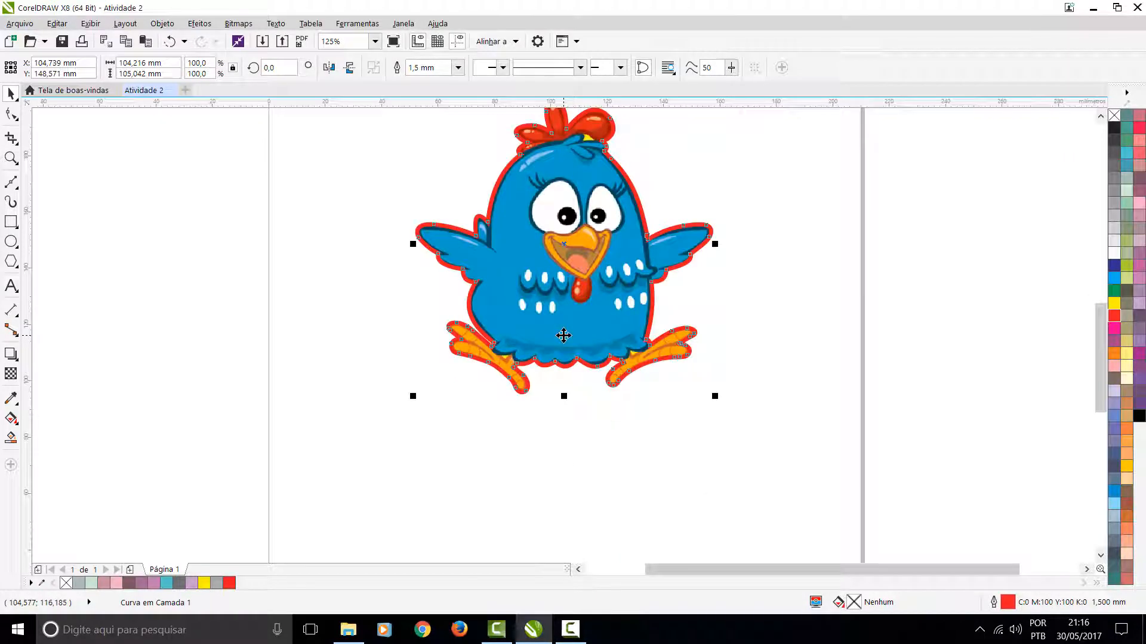
{"action": "key", "text": "ctrl+z"}
{"action": "key", "text": "Escape"}
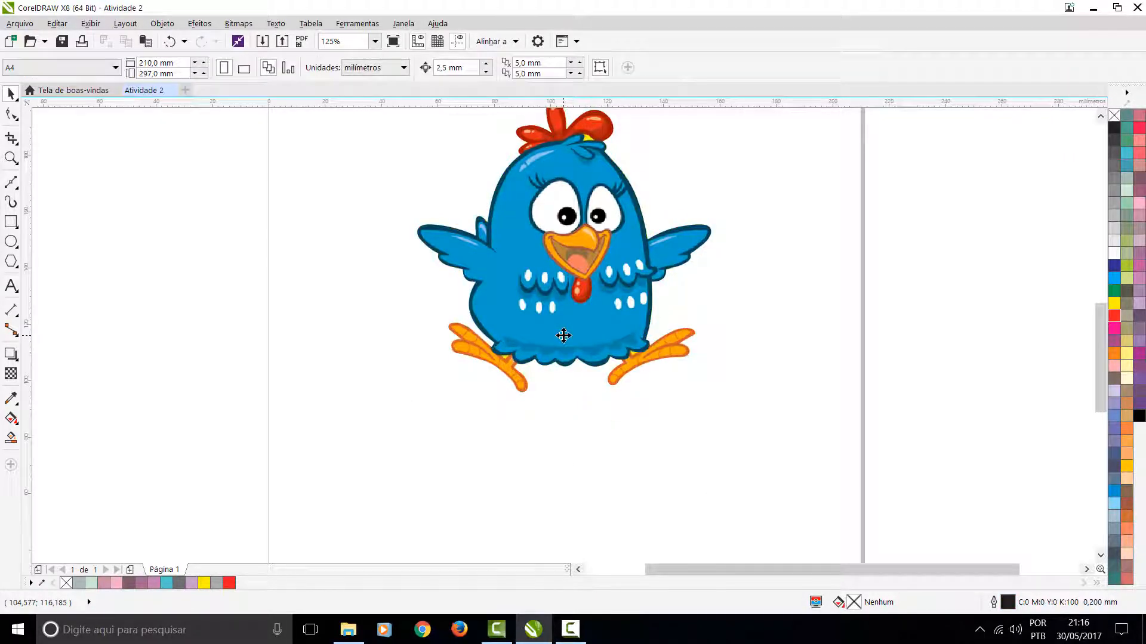
Add a page-sized rectangle behind the chicken and try yellow, red and pale yellow (C0 M0 Y60 K0) fills
{"action": "double_click", "coordinate": [10, 223]}
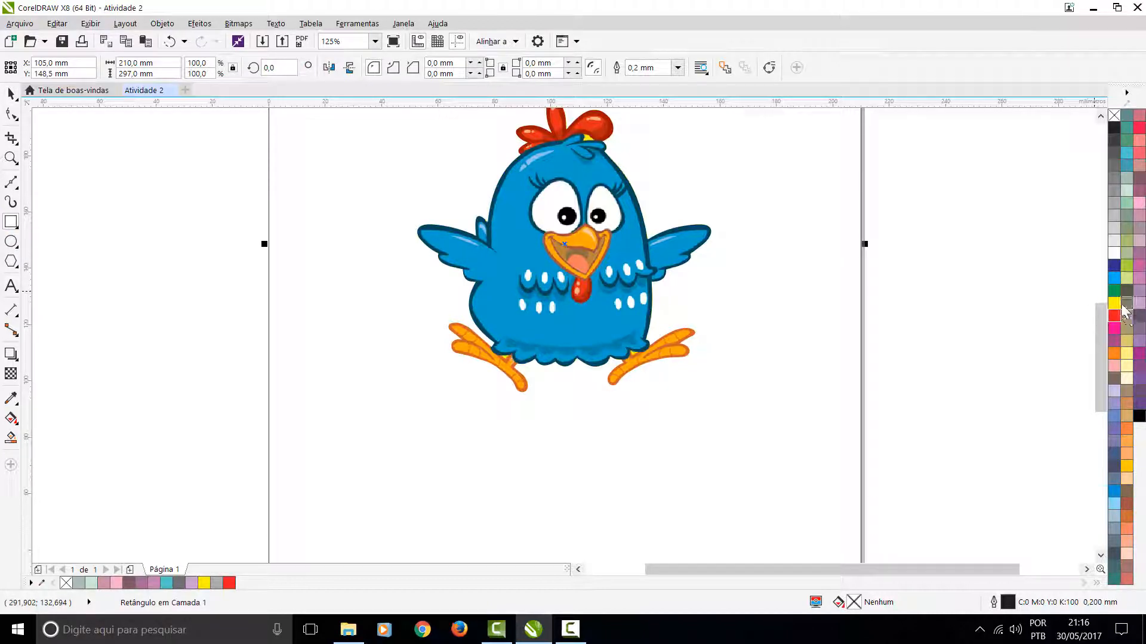
{"action": "left_click", "coordinate": [1114, 303]}
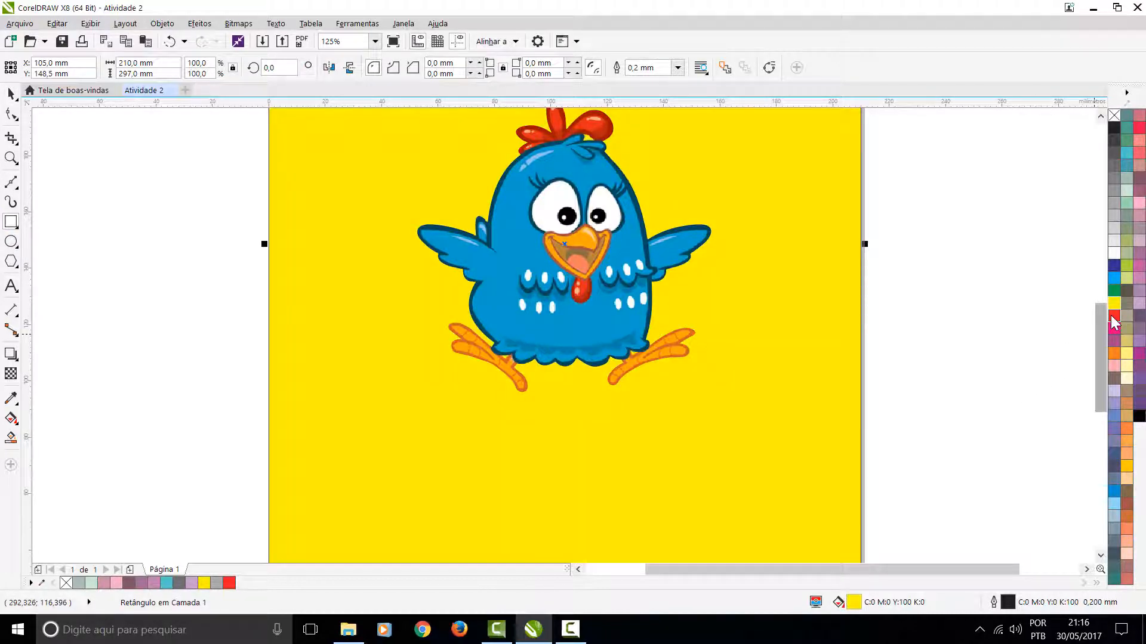
{"action": "left_click", "coordinate": [1113, 315]}
{"action": "left_click", "coordinate": [1126, 341]}
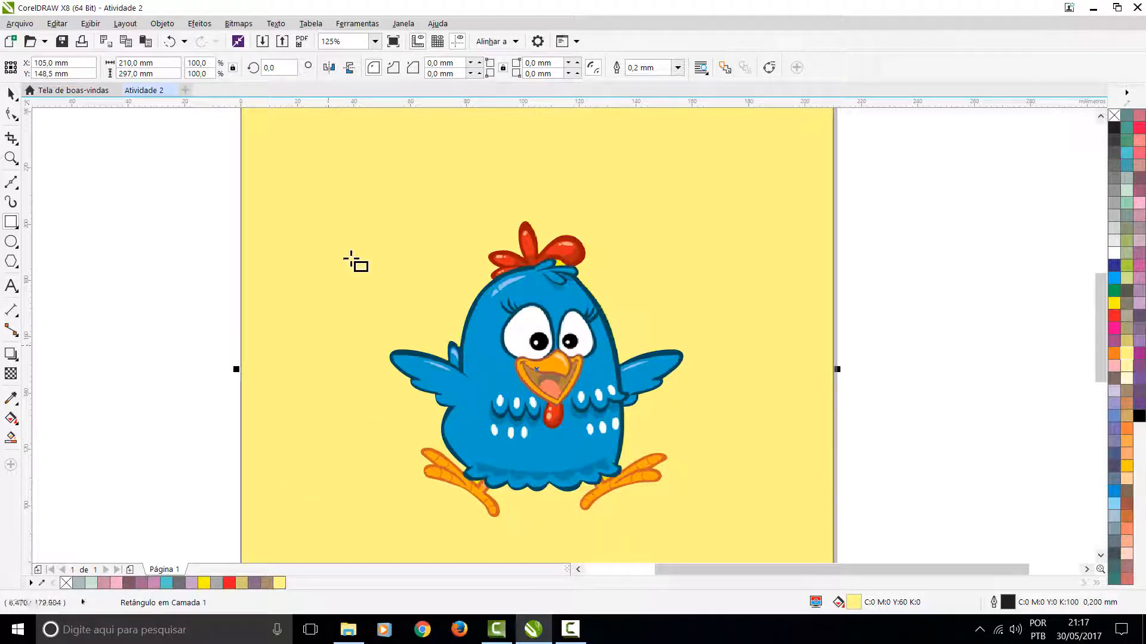
Delete the pale yellow background rectangle and select the cut-out chicken bitmap
{"action": "left_click_drag", "start_coordinate": [353, 242], "coordinate": [354, 242]}
{"action": "key", "text": "Delete"}
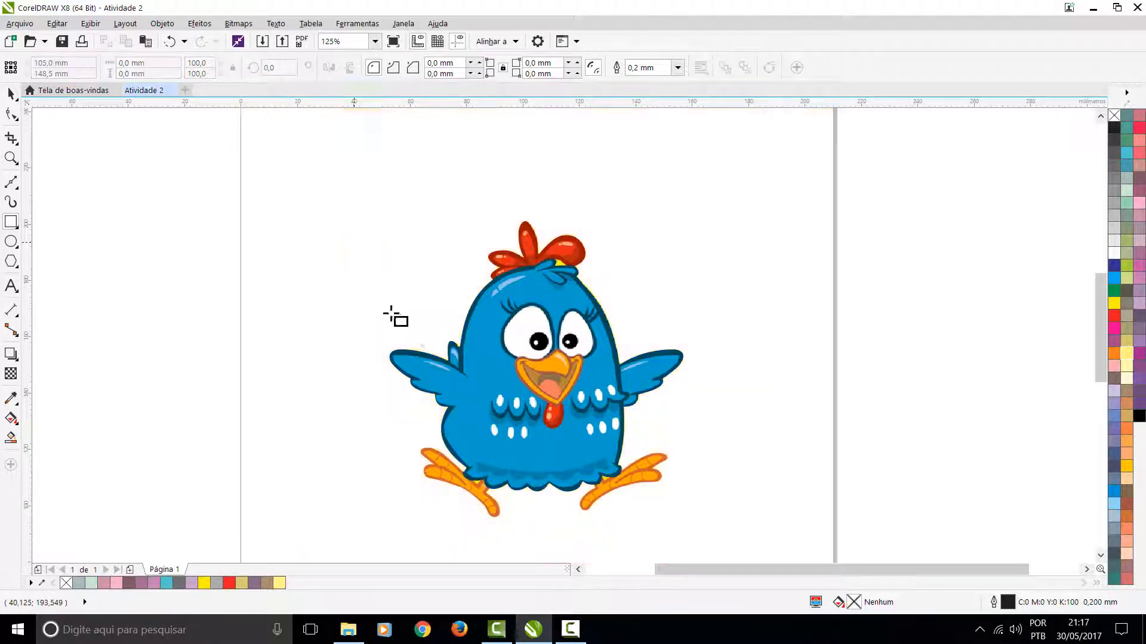
{"action": "left_click", "coordinate": [478, 328]}
{"action": "key", "text": "space"}
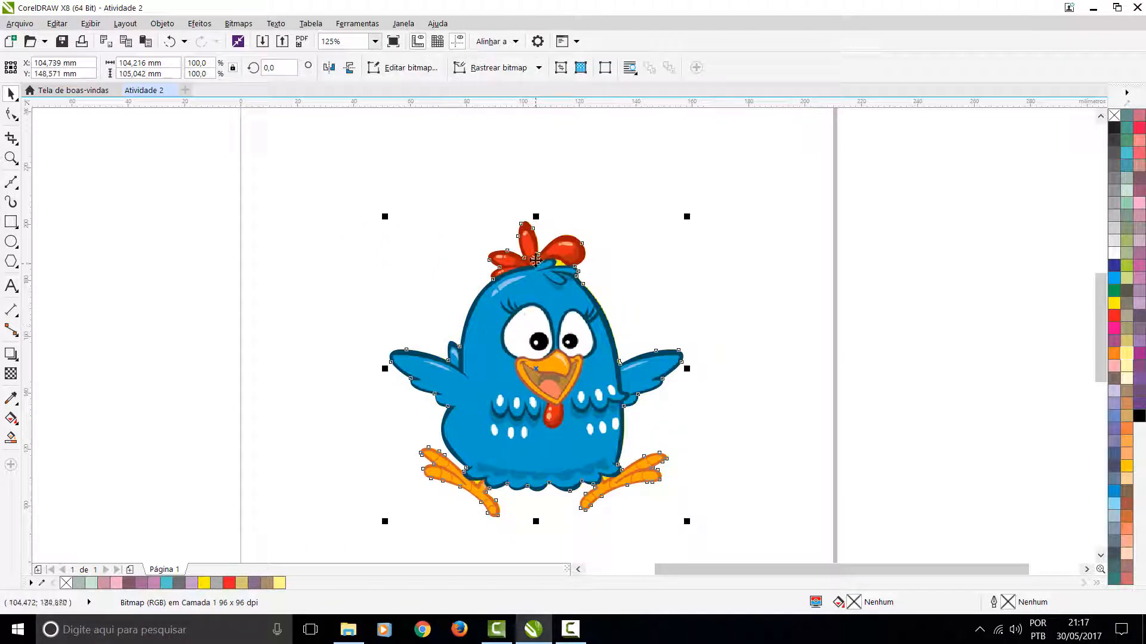
Move the cut-out chicken slightly down and delete all of its contour nodes to restore the full yellow-background bitmap
{"action": "mouse_move", "coordinate": [615, 400]}
{"action": "left_mouse_down"}
{"action": "mouse_move", "coordinate": [509, 360]}
{"action": "mouse_move", "coordinate": [613, 317]}
{"action": "mouse_move", "coordinate": [626, 322]}
{"action": "mouse_move", "coordinate": [615, 416]}
{"action": "left_mouse_up"}
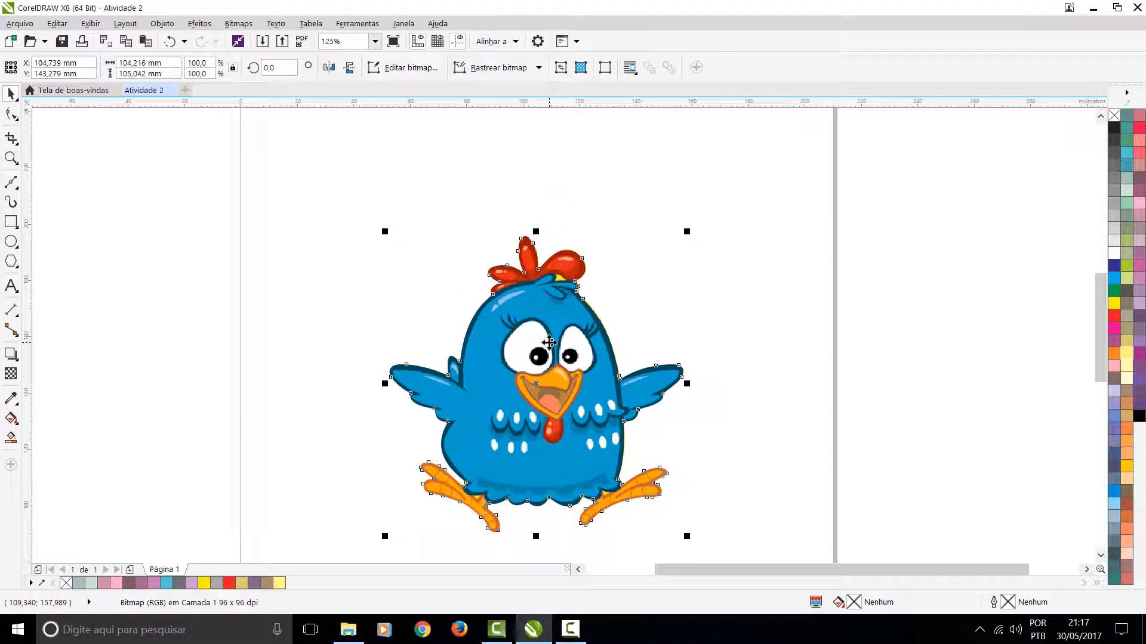
{"action": "left_click", "coordinate": [11, 114]}
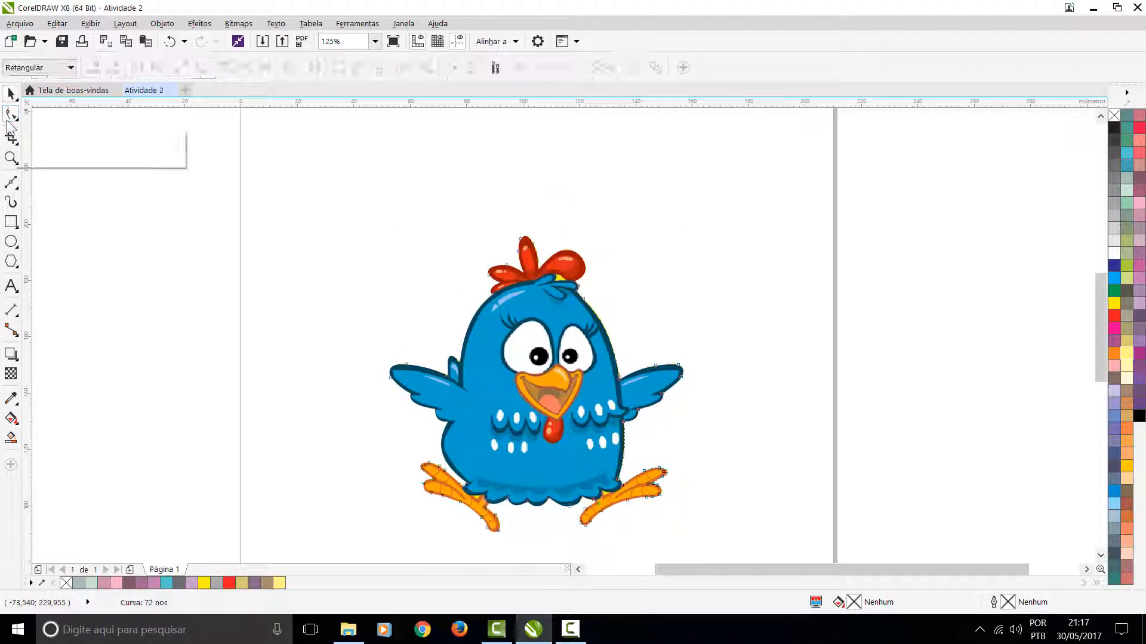
{"action": "left_click_drag", "start_coordinate": [322, 189], "coordinate": [843, 574]}
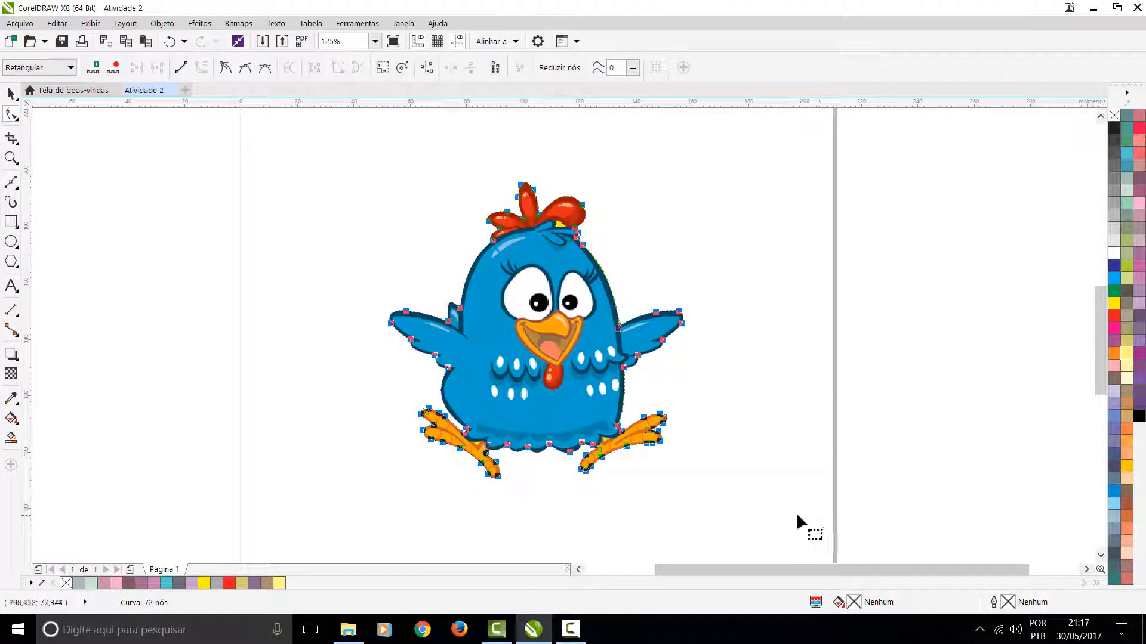
{"action": "key", "text": "Delete"}
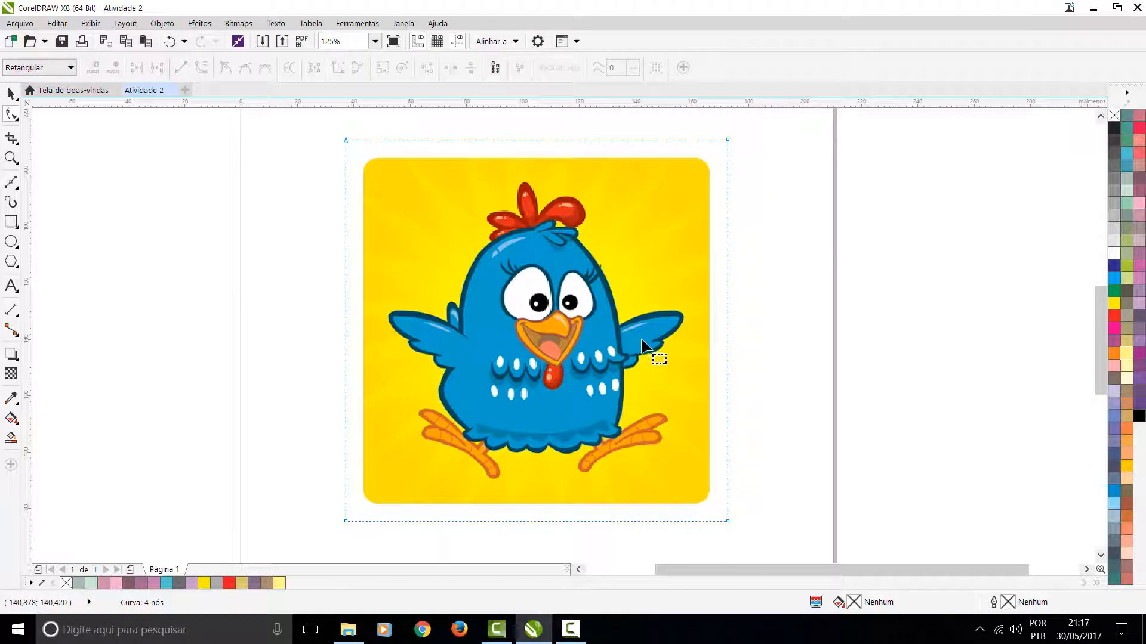
Select the full chicken bitmap and start an outline trace of it as line art (Linha artística)
{"action": "left_click", "coordinate": [11, 96]}
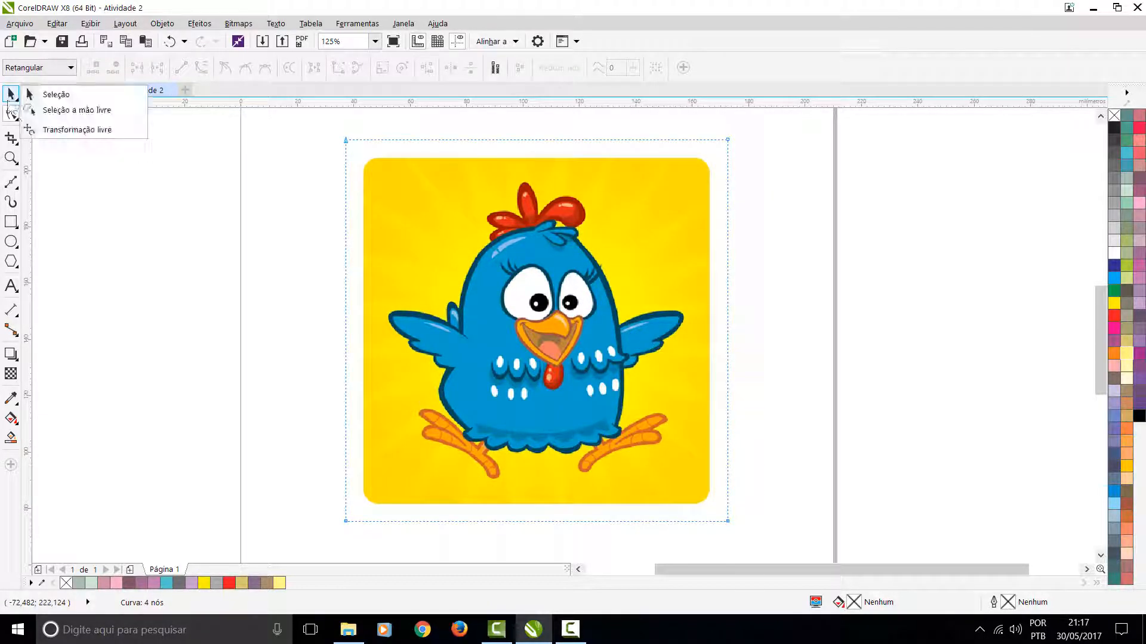
{"action": "left_click", "coordinate": [703, 289]}
{"action": "key", "text": "space"}
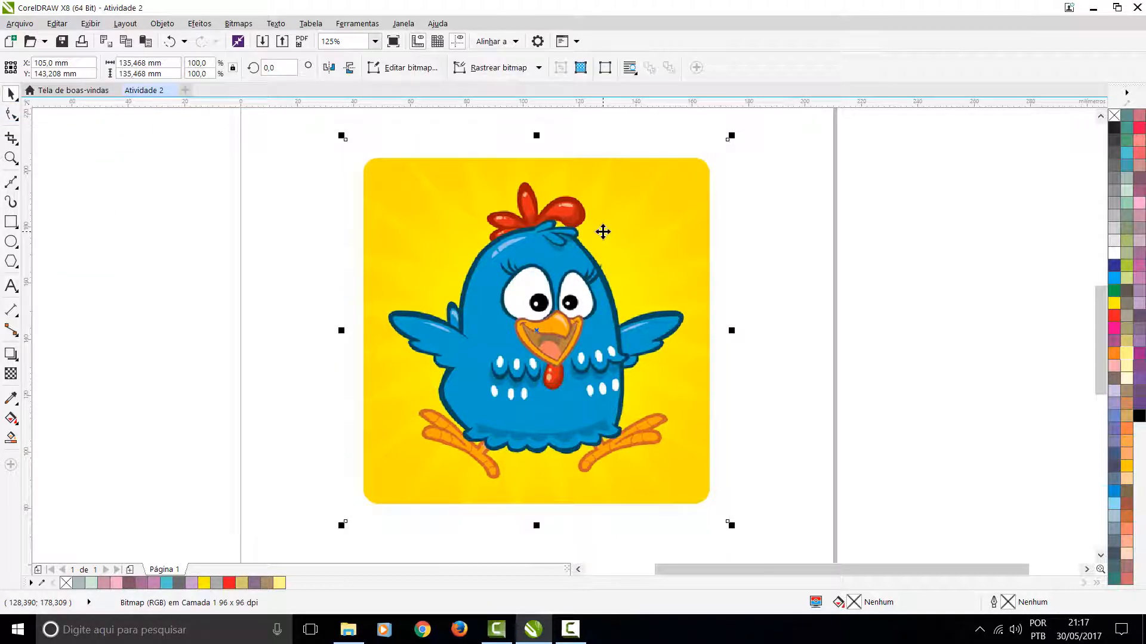
{"action": "right_click", "coordinate": [603, 232]}
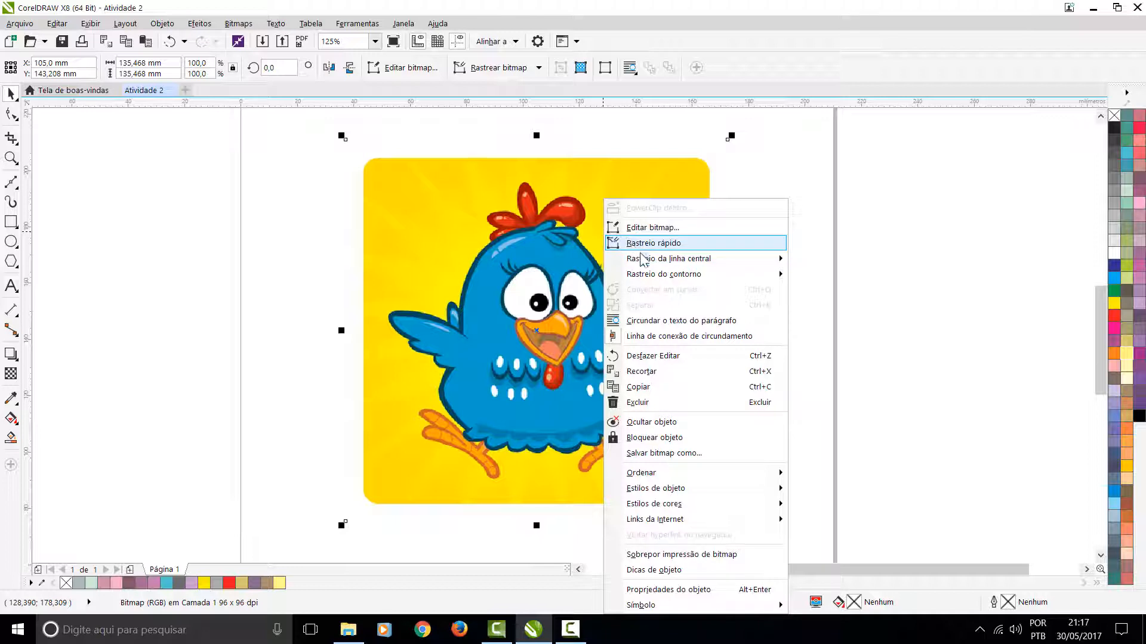
{"action": "mouse_move", "coordinate": [644, 262]}
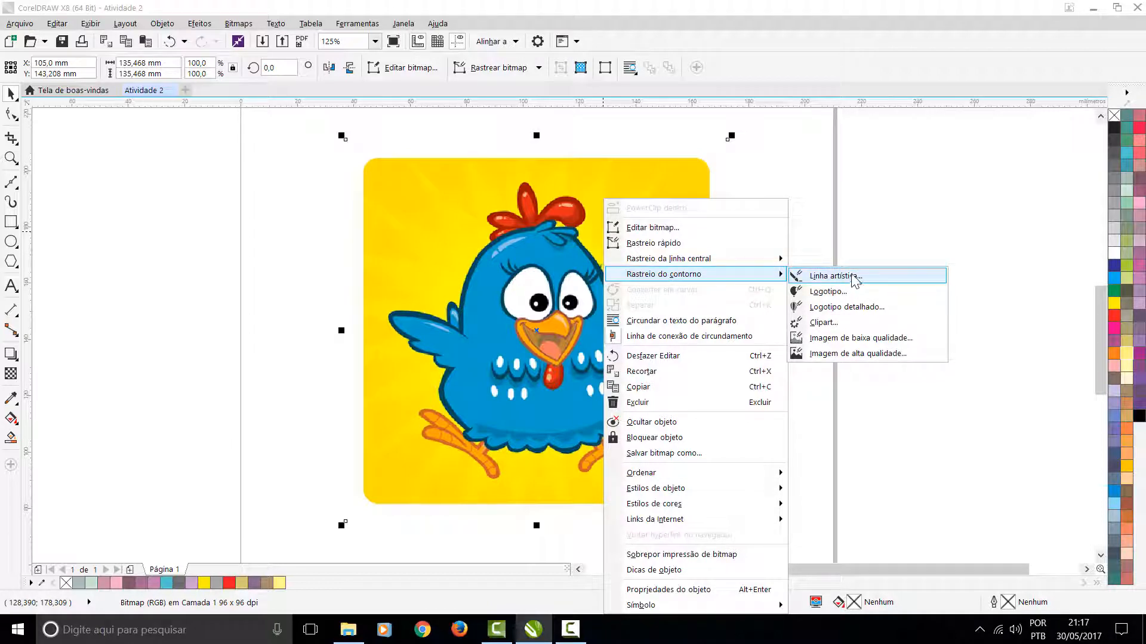
{"action": "left_click", "coordinate": [854, 280]}
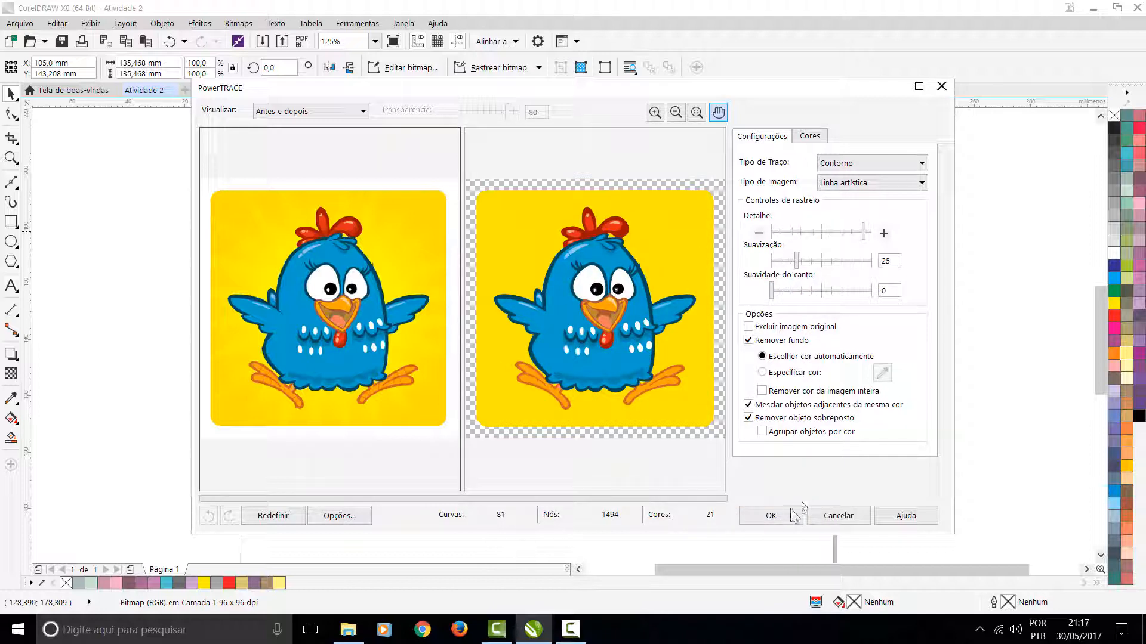
Set the trace's corner smoothness to 43 and try several detail levels from very low up to the maximum
{"action": "left_click_drag", "start_coordinate": [786, 291], "coordinate": [813, 296]}
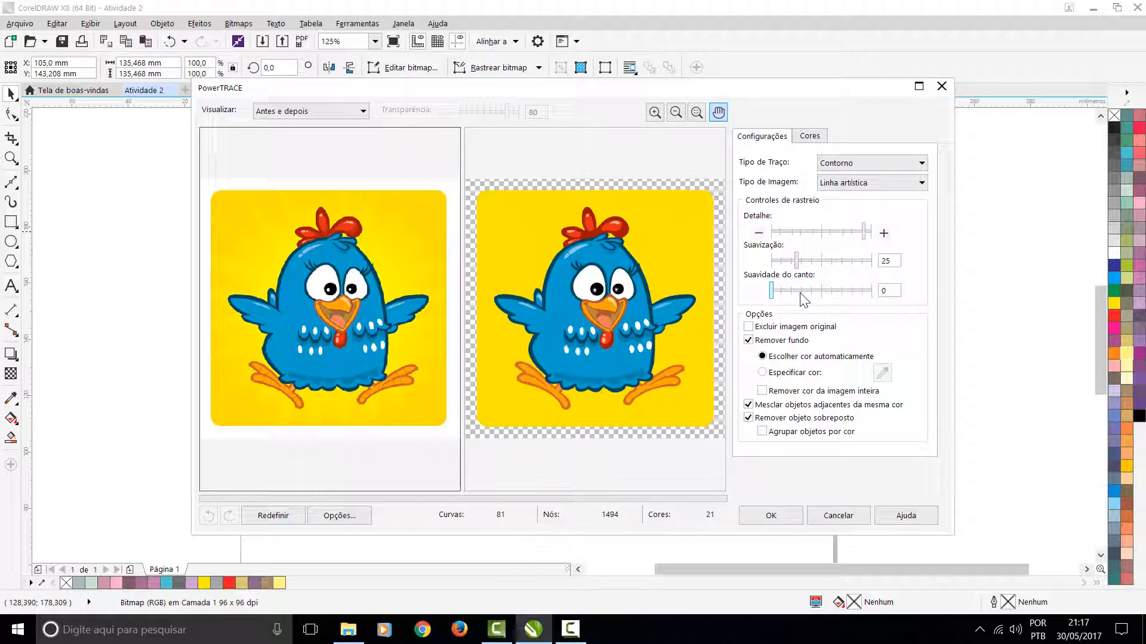
{"action": "left_click", "coordinate": [801, 232]}
{"action": "left_click", "coordinate": [790, 233]}
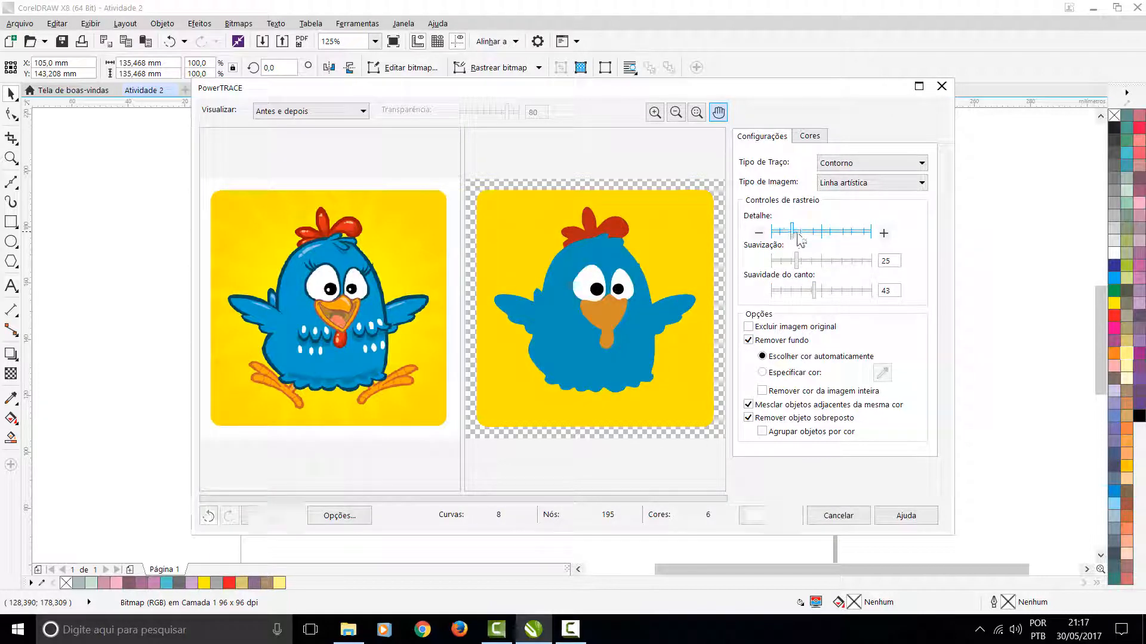
{"action": "left_click", "coordinate": [782, 233]}
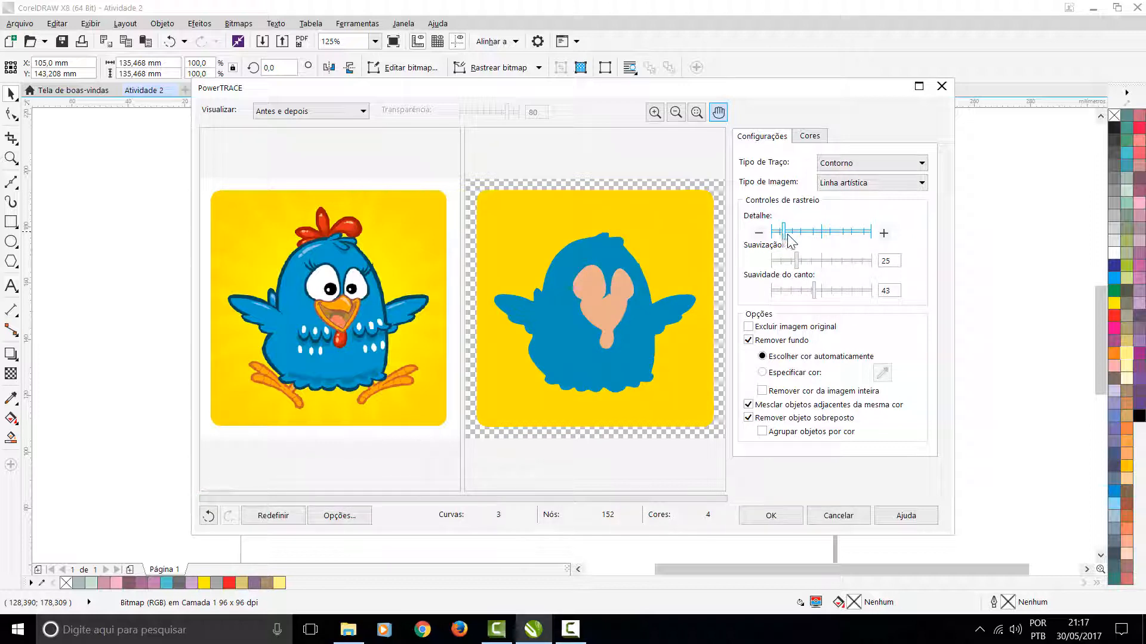
{"action": "left_click", "coordinate": [800, 232]}
{"action": "left_click", "coordinate": [821, 231]}
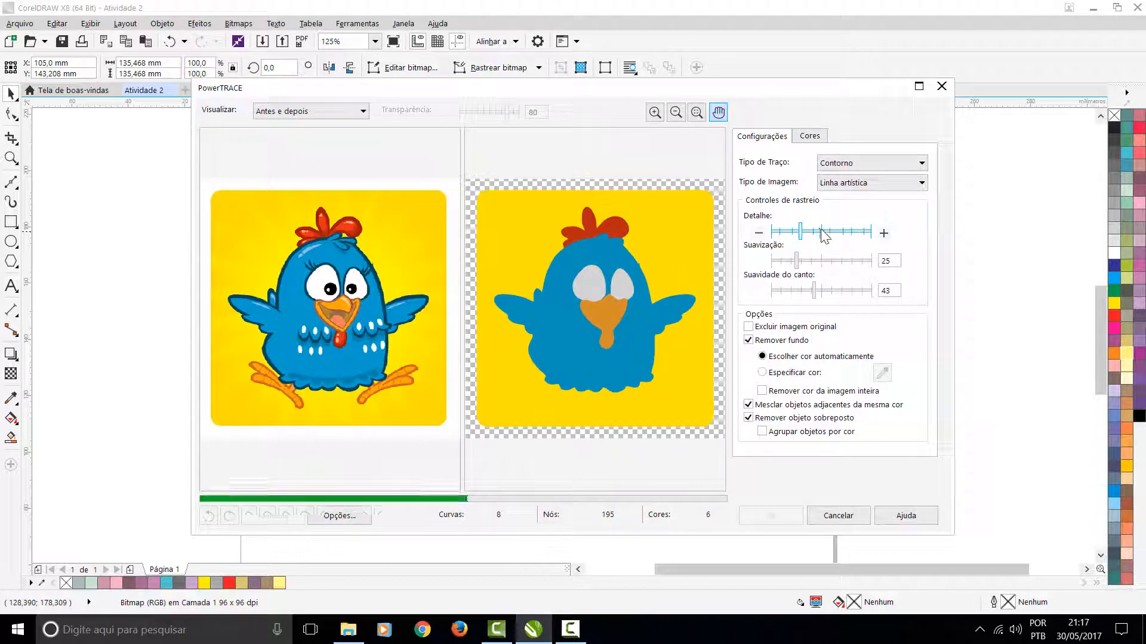
{"action": "left_click", "coordinate": [843, 232]}
{"action": "left_click", "coordinate": [861, 234]}
{"action": "left_click", "coordinate": [860, 235]}
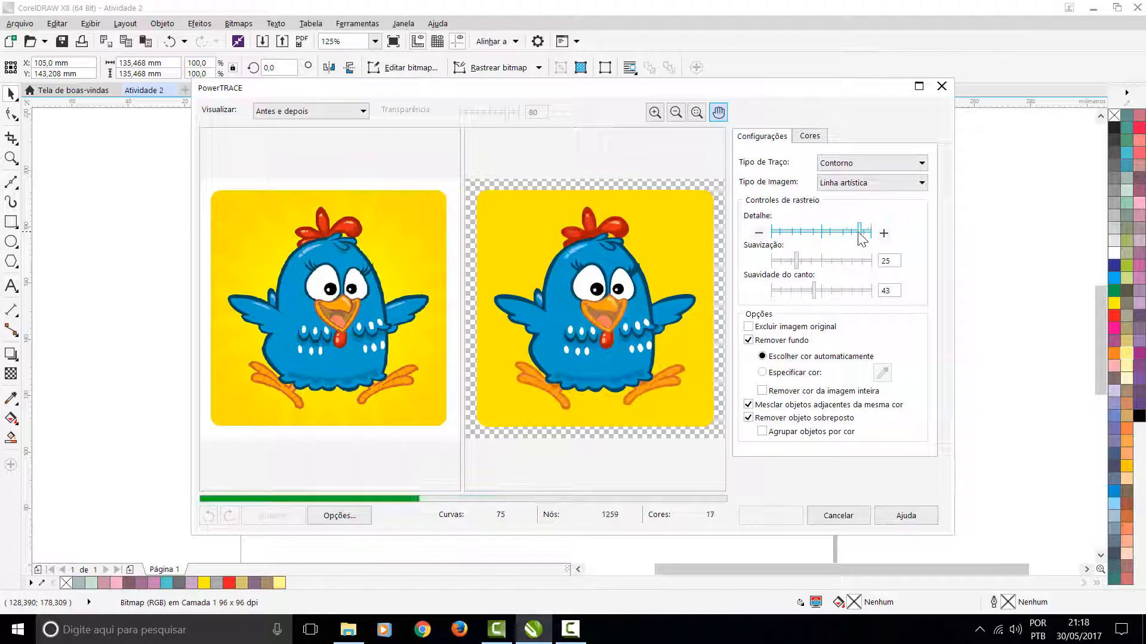
{"action": "left_click", "coordinate": [883, 233]}
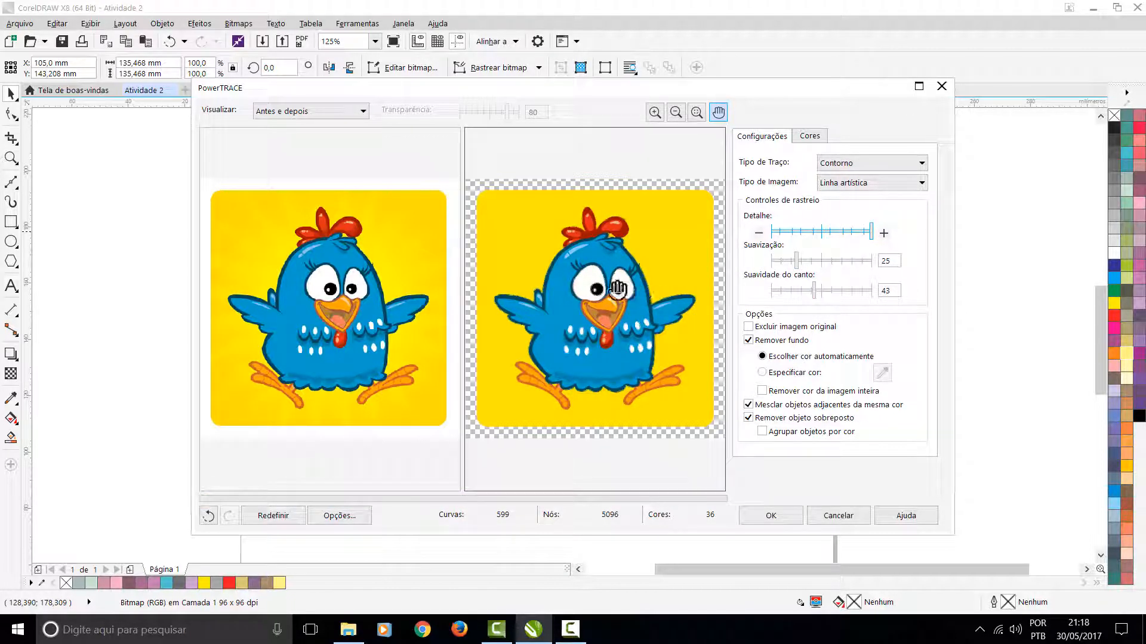
Check the traced edge near the chicken's eyelashes up close and reduce the trace detail to slightly below the maximum
{"action": "left_click", "coordinate": [654, 113]}
{"action": "left_click", "coordinate": [634, 276]}
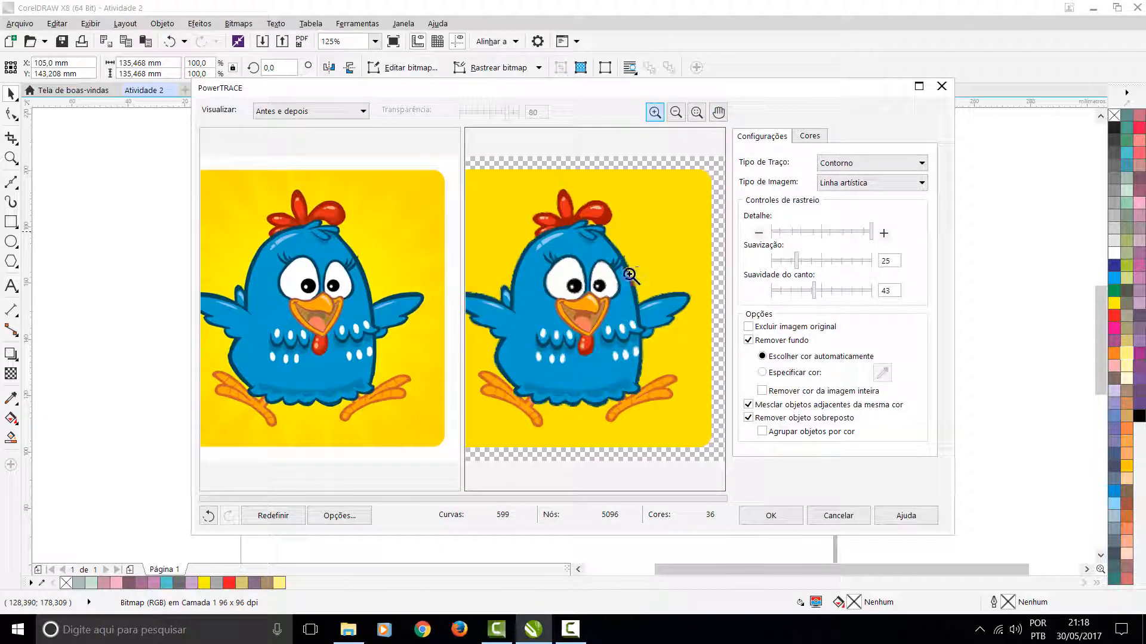
{"action": "left_click", "coordinate": [583, 299]}
{"action": "left_click", "coordinate": [577, 309]}
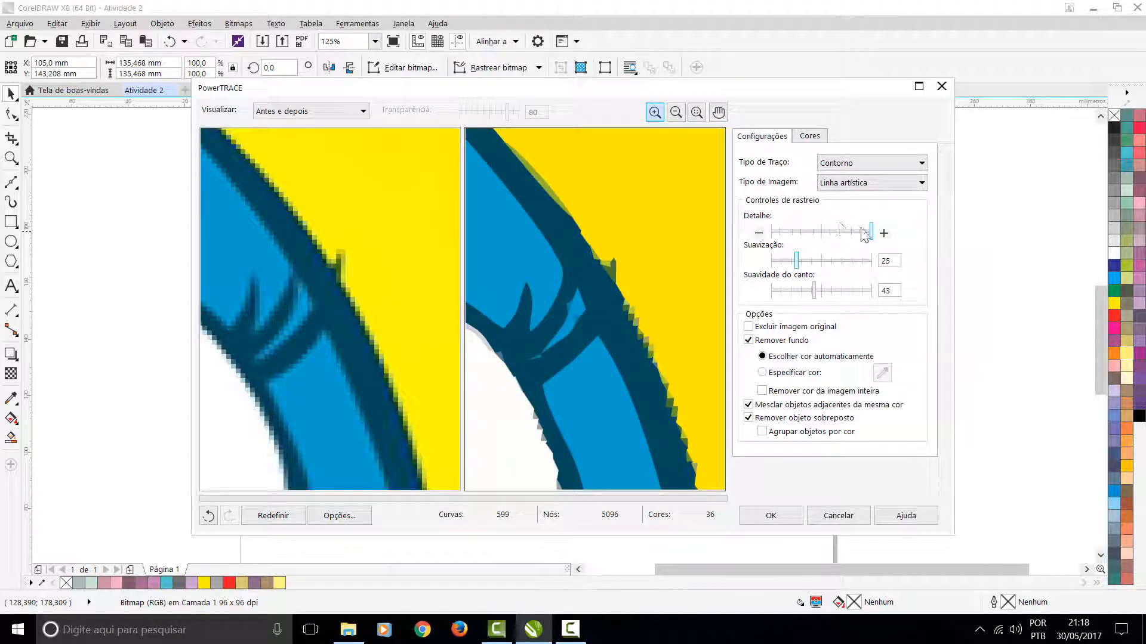
{"action": "left_click_drag", "start_coordinate": [870, 232], "coordinate": [861, 232]}
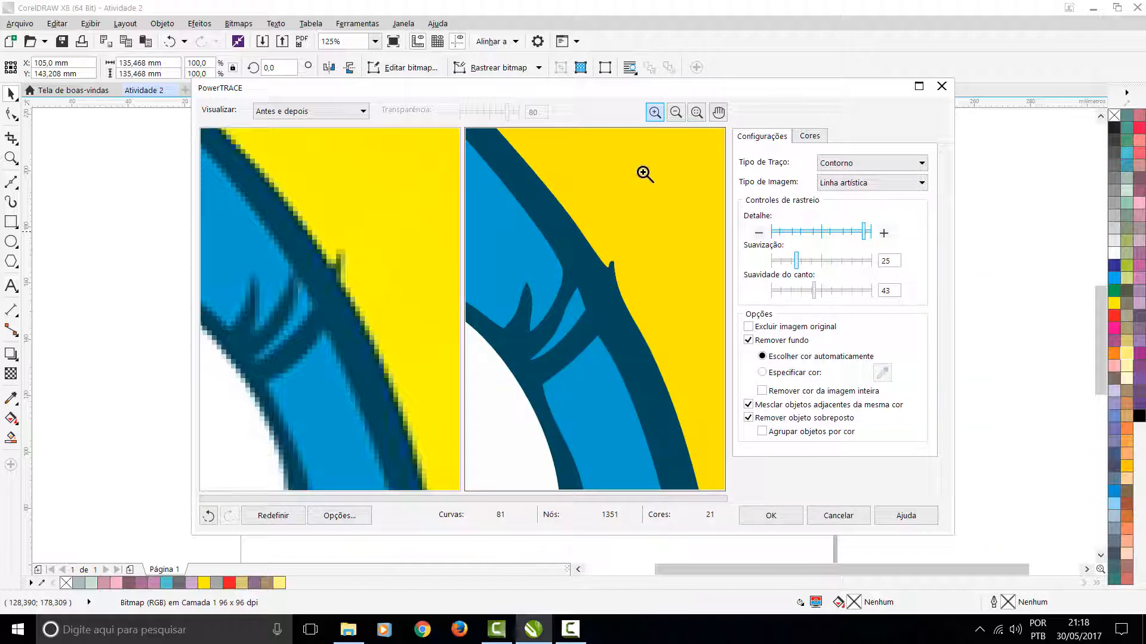
Try trace smoothing values of 65 and 0 against the preview and settle on a smoothing of 6
{"action": "left_click", "coordinate": [676, 112]}
{"action": "left_click", "coordinate": [634, 249]}
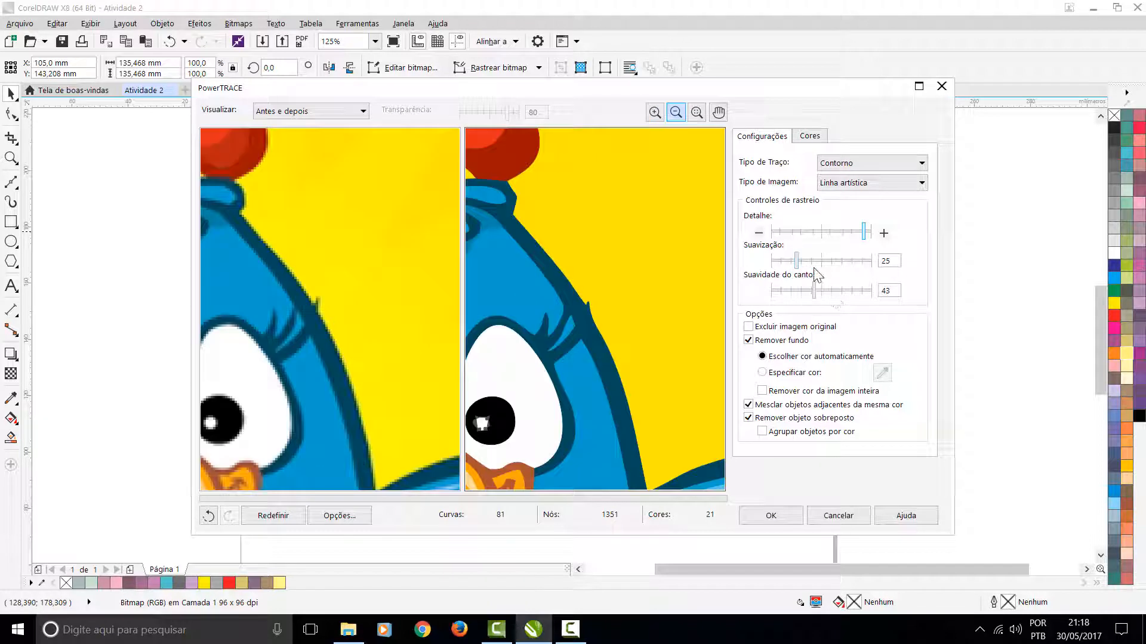
{"action": "left_click", "coordinate": [837, 261]}
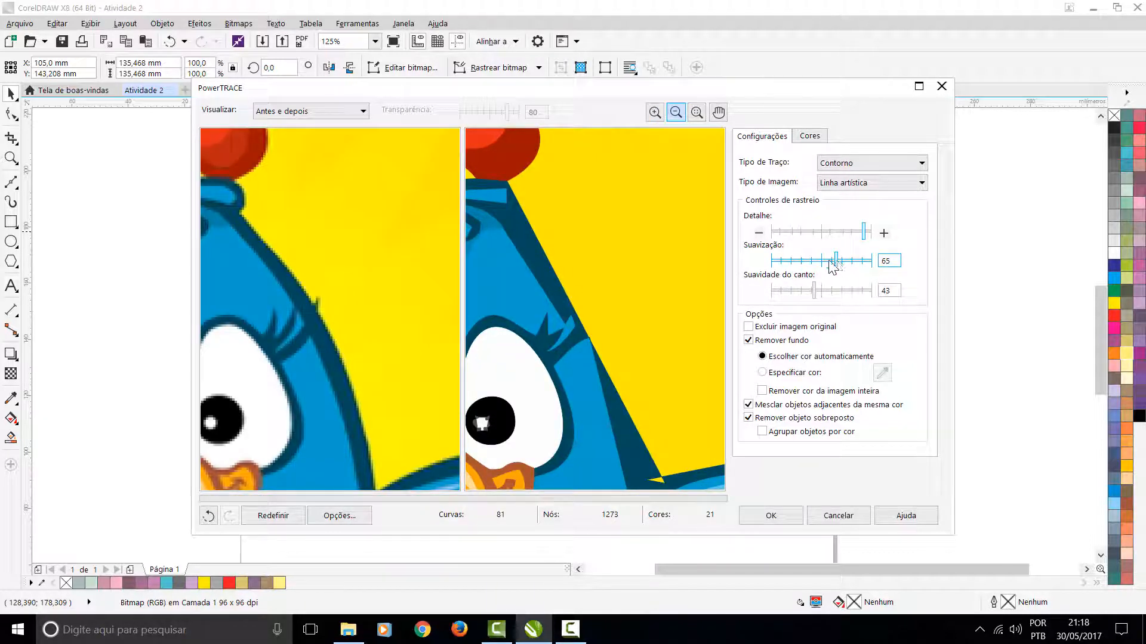
{"action": "left_click_drag", "start_coordinate": [835, 261], "coordinate": [764, 262]}
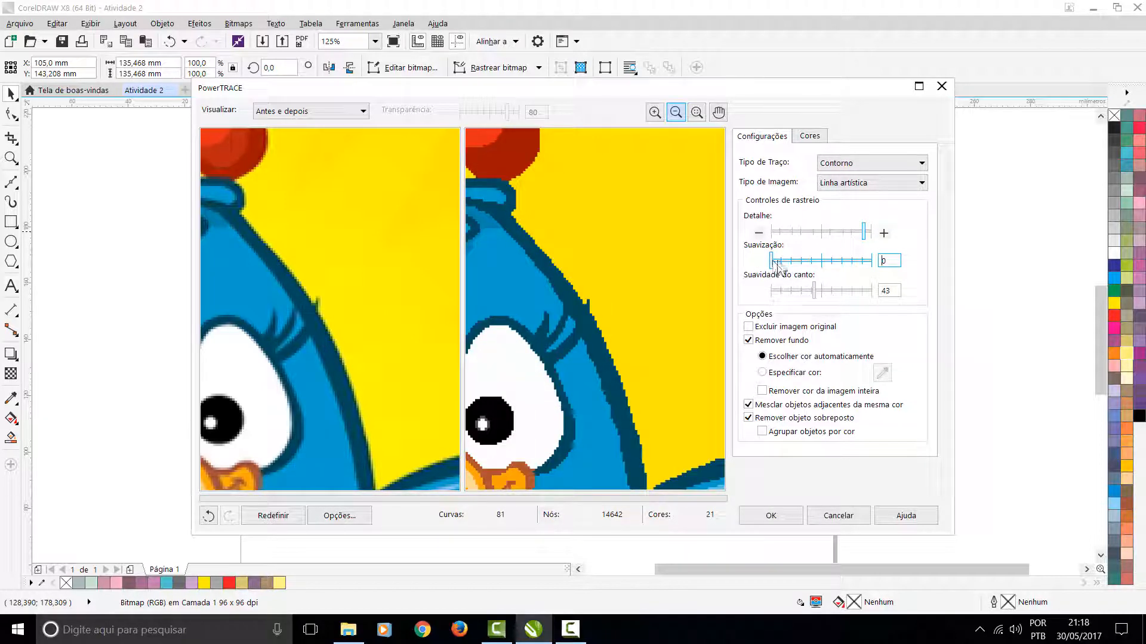
{"action": "left_click", "coordinate": [776, 263]}
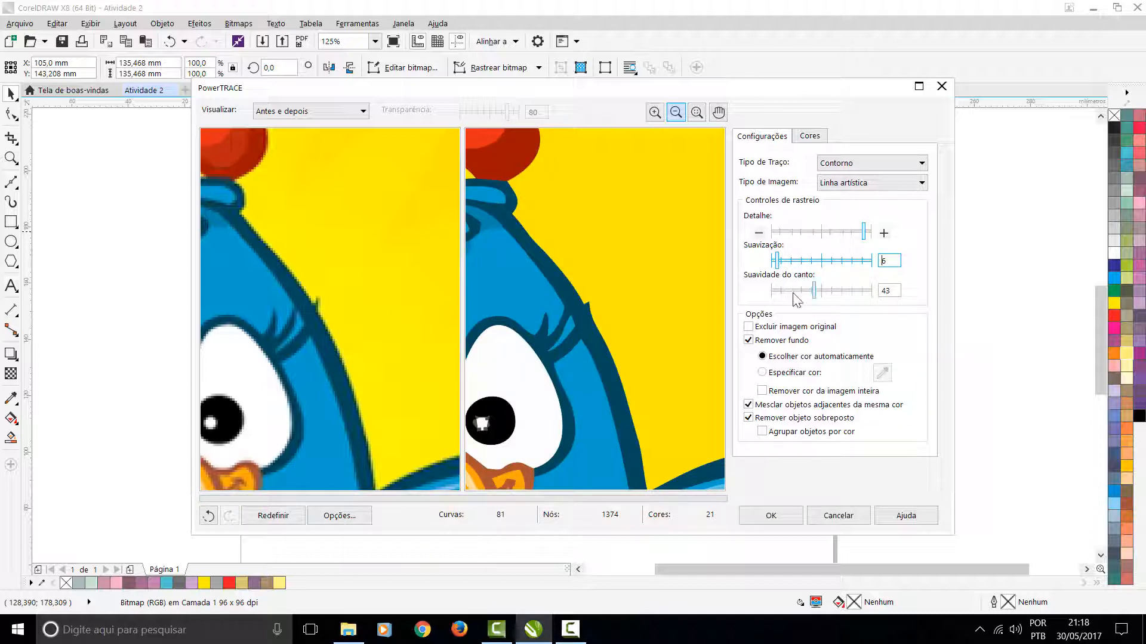
Try corner smoothness values such as 78, 81 and 58, set it to 16, and apply the trace
{"action": "left_click_drag", "start_coordinate": [840, 291], "coordinate": [851, 292]}
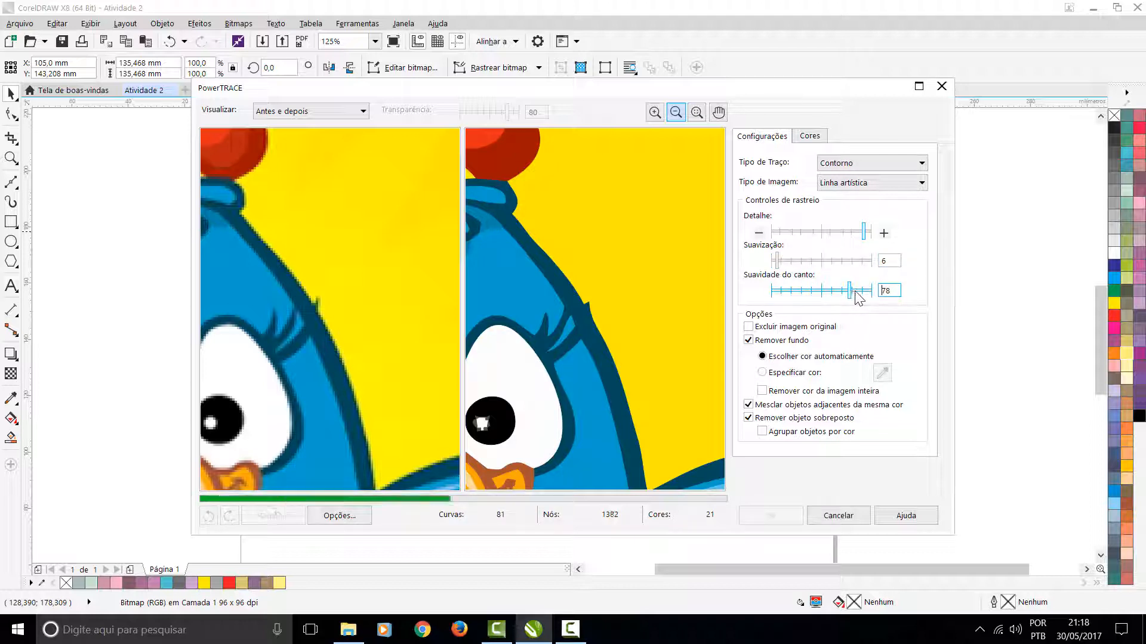
{"action": "left_click", "coordinate": [857, 292]}
{"action": "left_click", "coordinate": [871, 291]}
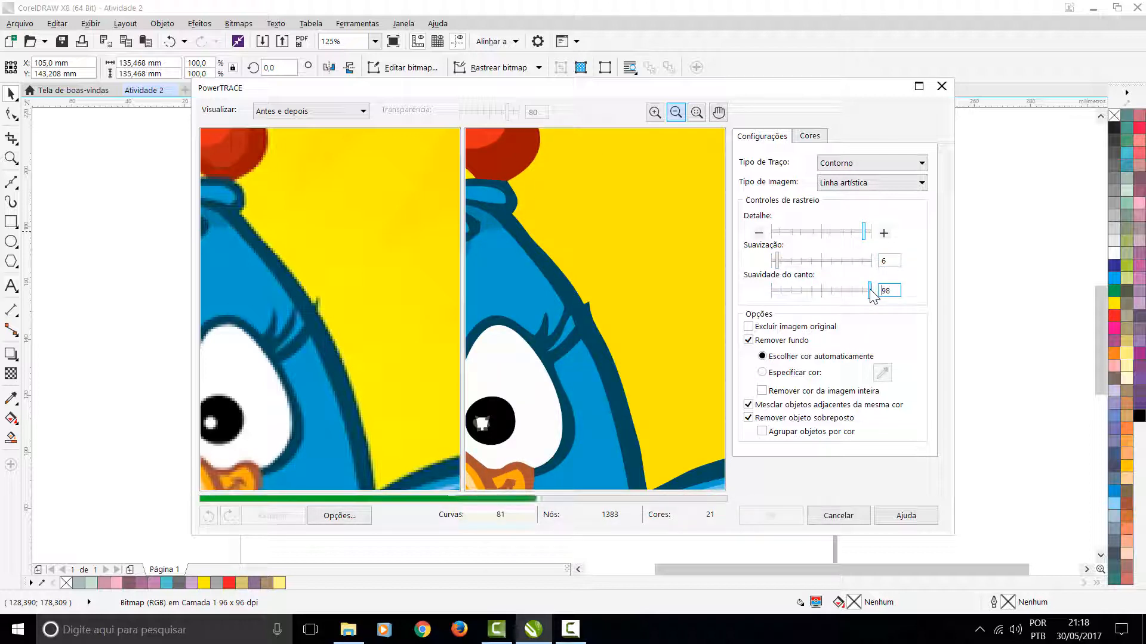
{"action": "left_click", "coordinate": [852, 291]}
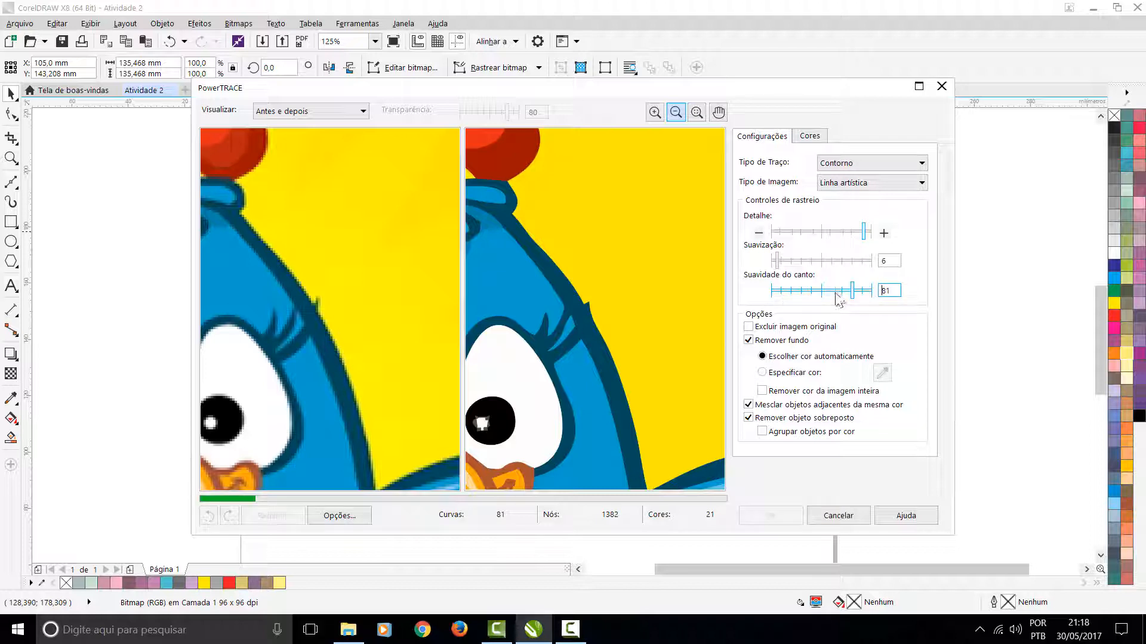
{"action": "left_click", "coordinate": [830, 292]}
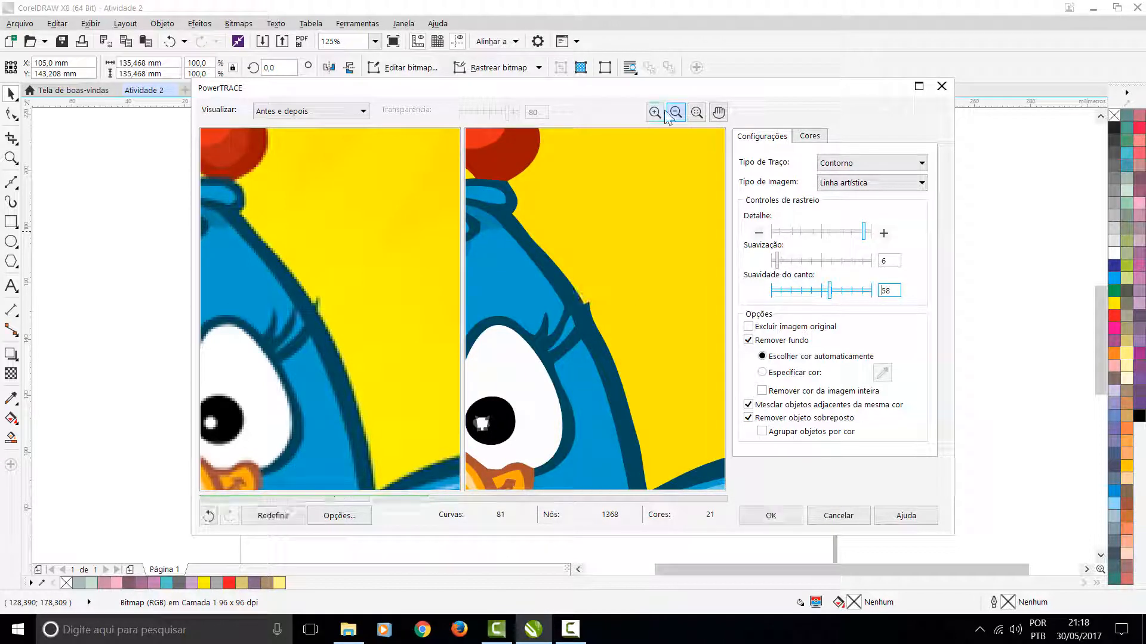
{"action": "left_click", "coordinate": [607, 292]}
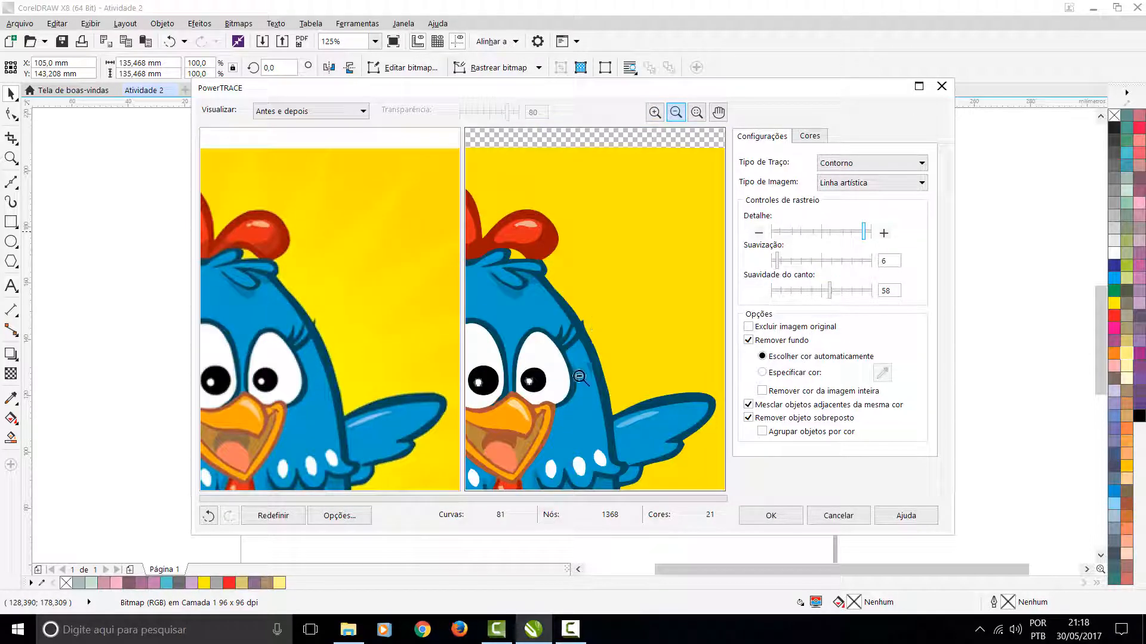
{"action": "left_click", "coordinate": [856, 299]}
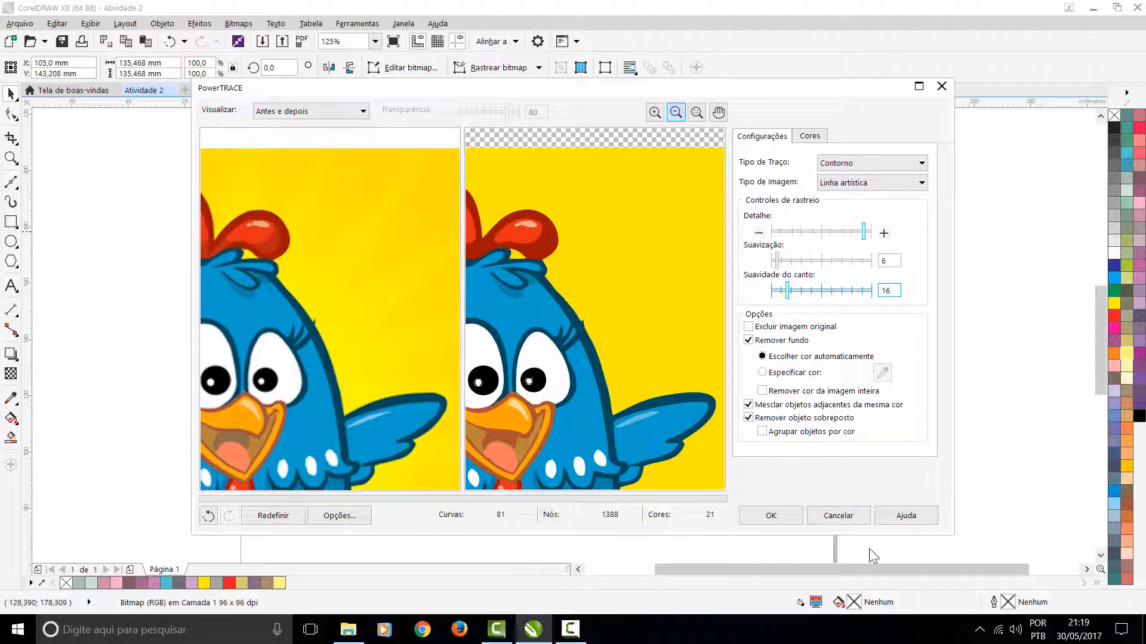
{"action": "left_click", "coordinate": [772, 517]}
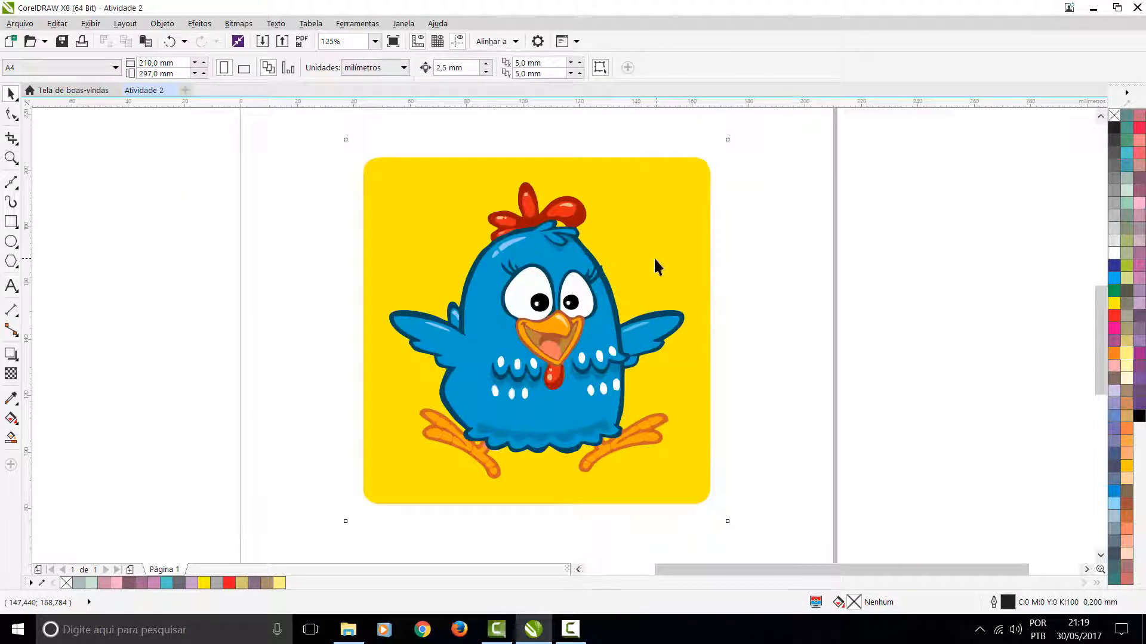
Separate the traced group from the original bitmap, placing the bitmap on the page's upper half and the trace on the lower half
{"action": "left_click_drag", "start_coordinate": [588, 296], "coordinate": [917, 289]}
{"action": "scroll", "coordinate": [210, 381], "scroll_direction": "down", "scroll_amount": 2}
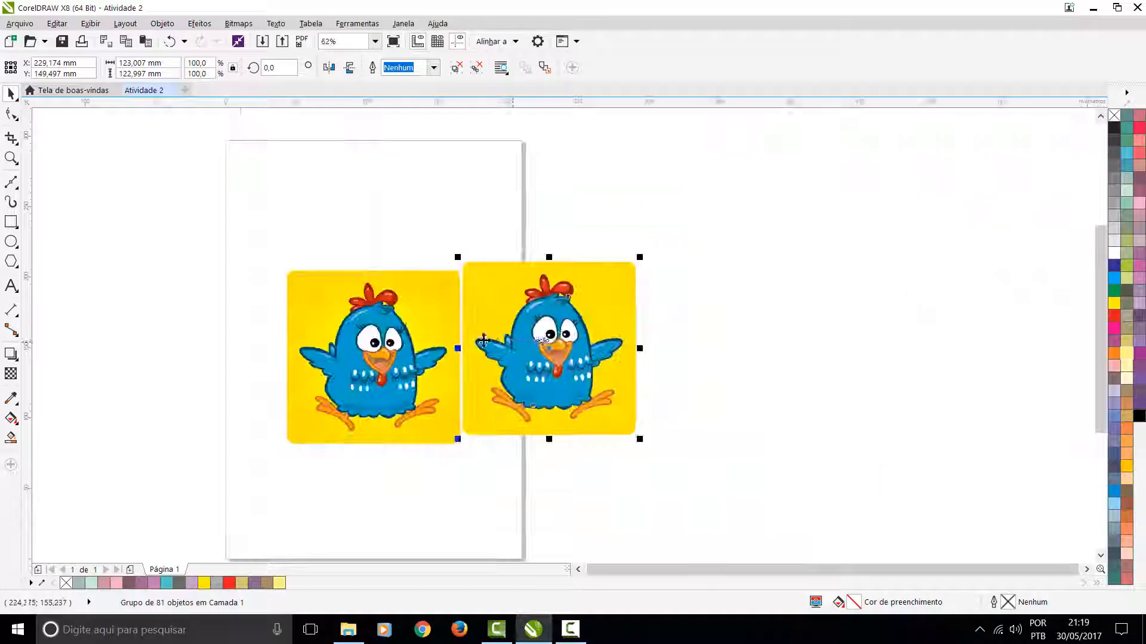
{"action": "left_click_drag", "start_coordinate": [404, 329], "coordinate": [361, 222]}
{"action": "mouse_move", "coordinate": [560, 298]}
{"action": "left_mouse_down"}
{"action": "mouse_move", "coordinate": [463, 389]}
{"action": "mouse_move", "coordinate": [414, 405]}
{"action": "left_mouse_up"}
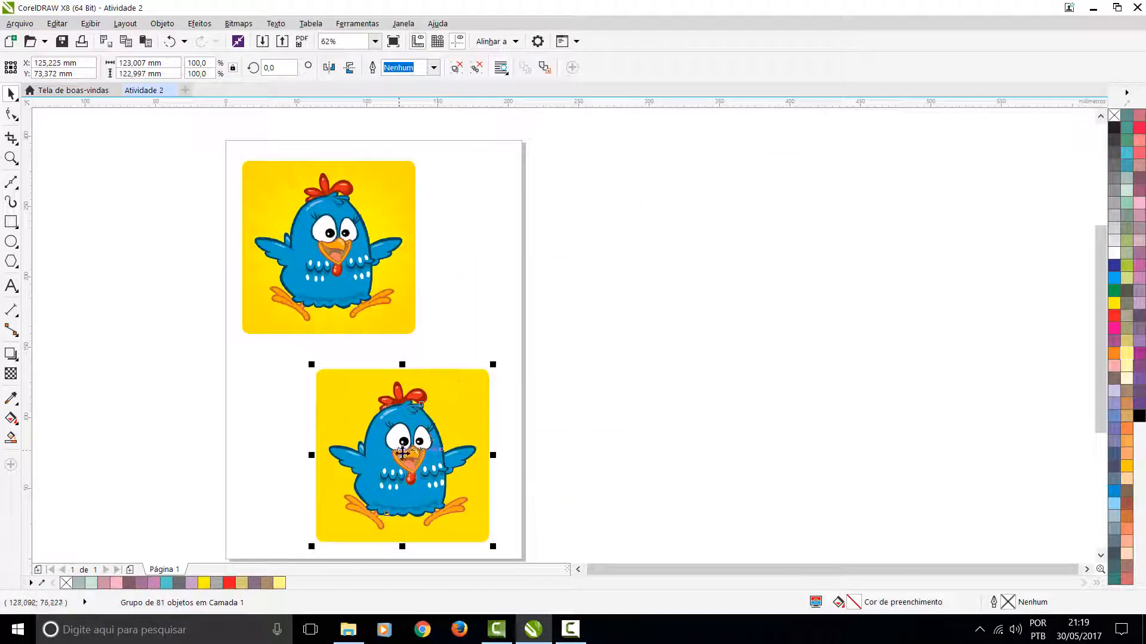
Examine the traced chicken up close for edge quality and select its whole group
{"action": "scroll", "coordinate": [414, 482], "scroll_direction": "up", "scroll_amount": 2}
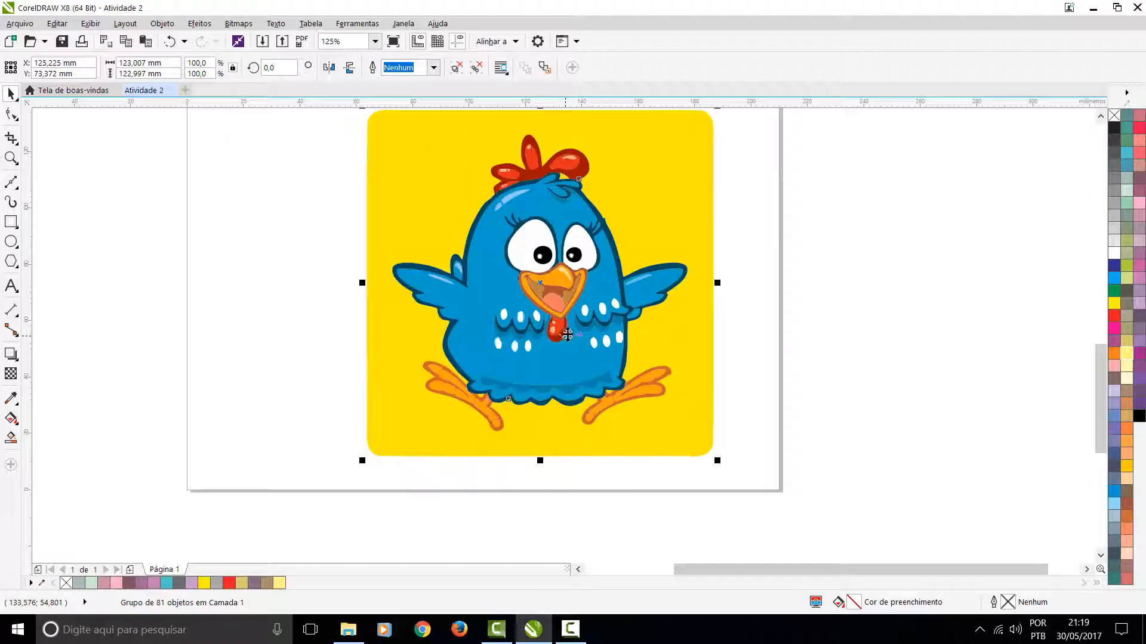
{"action": "left_click", "coordinate": [725, 221]}
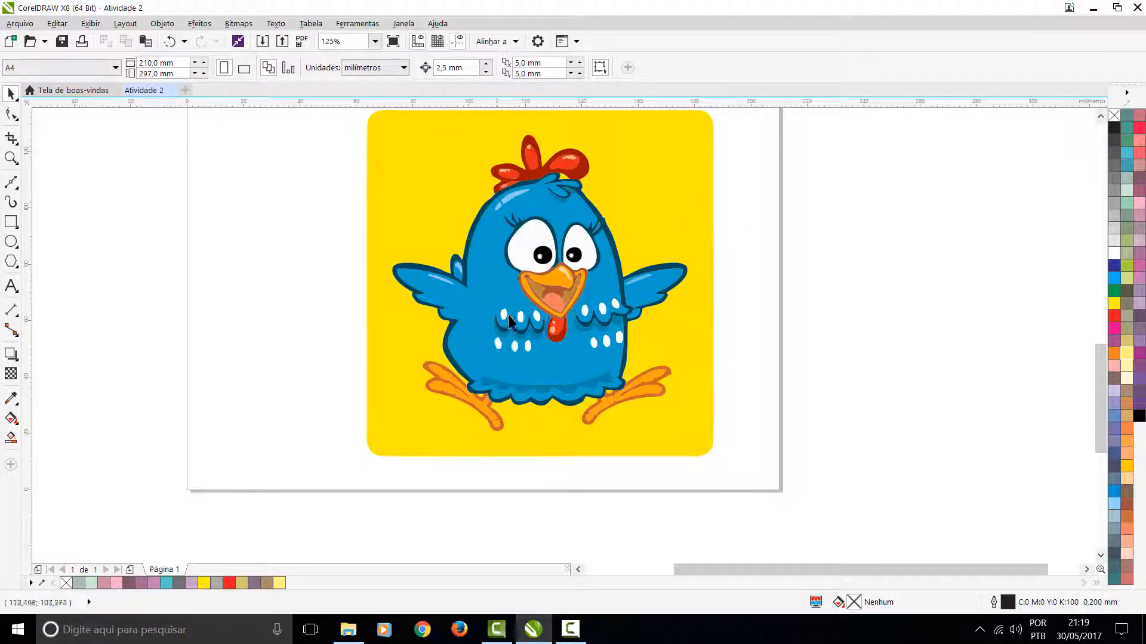
{"action": "scroll", "coordinate": [594, 203], "scroll_direction": "down", "scroll_amount": 2}
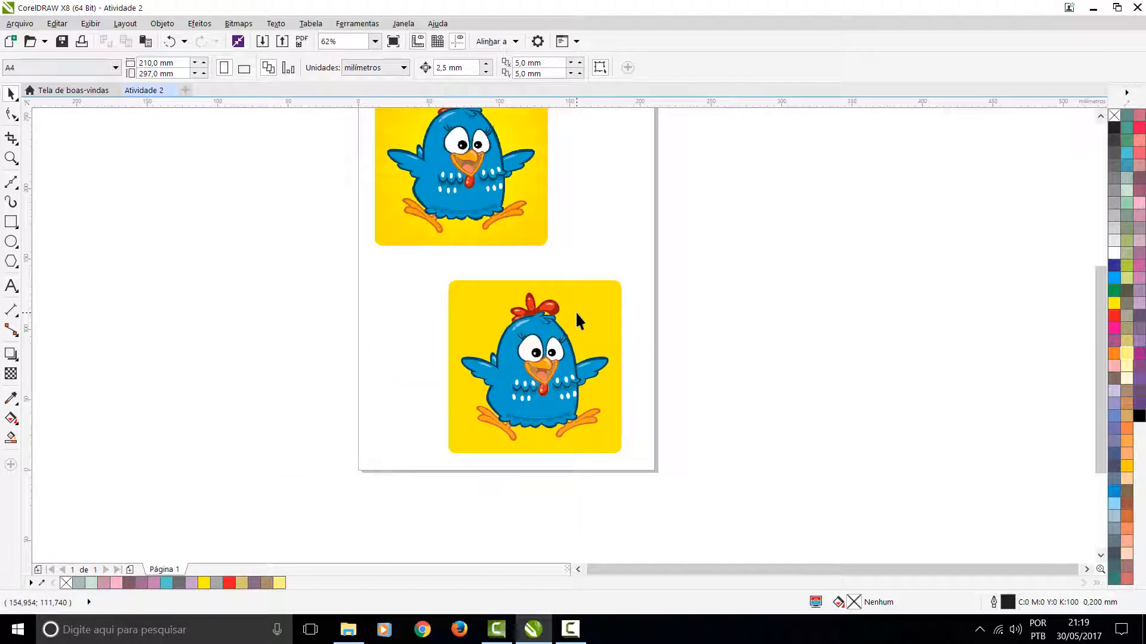
{"action": "left_click", "coordinate": [576, 320]}
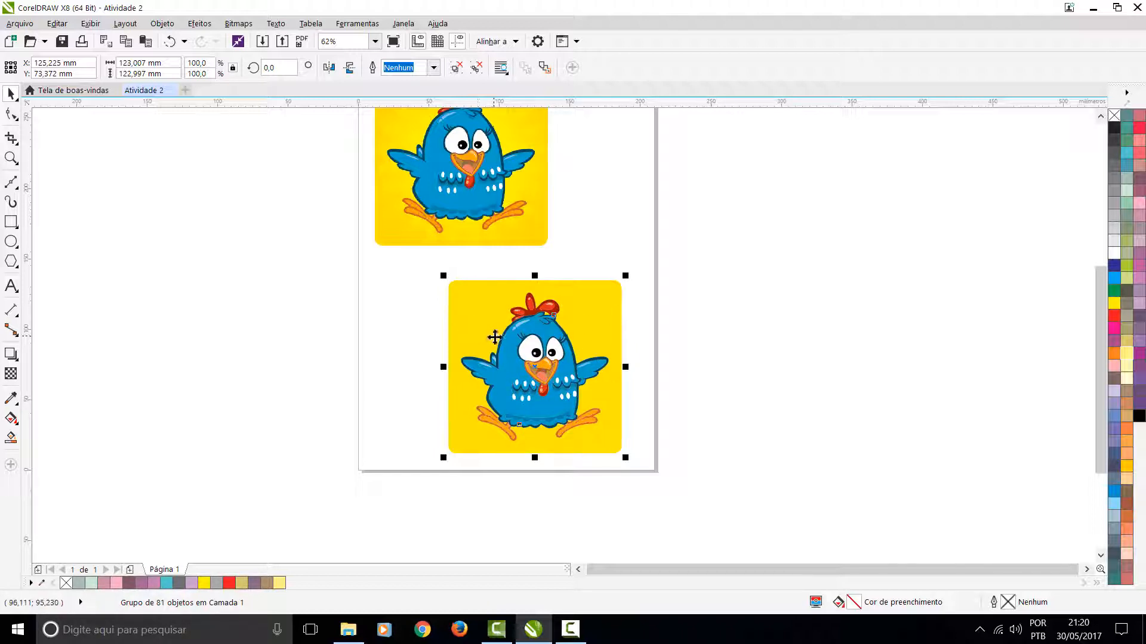
Ungroup the traced chicken and pull the yellow background, the blue body fill and one wing fill away from the figure
{"action": "left_click", "coordinate": [639, 270]}
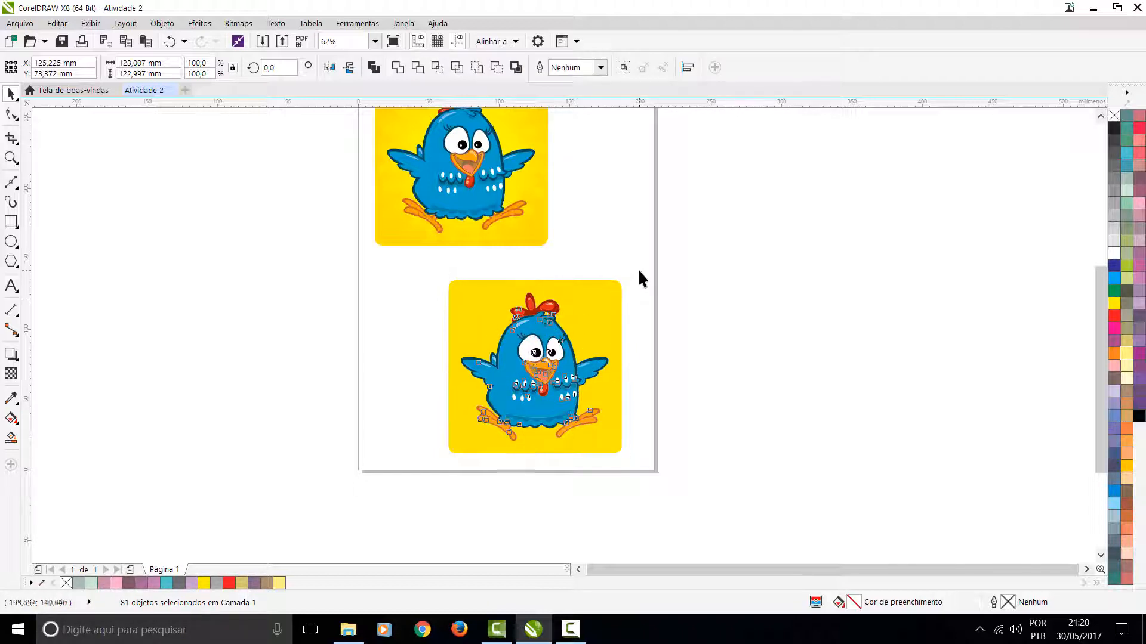
{"action": "left_click_drag", "start_coordinate": [615, 336], "coordinate": [867, 292]}
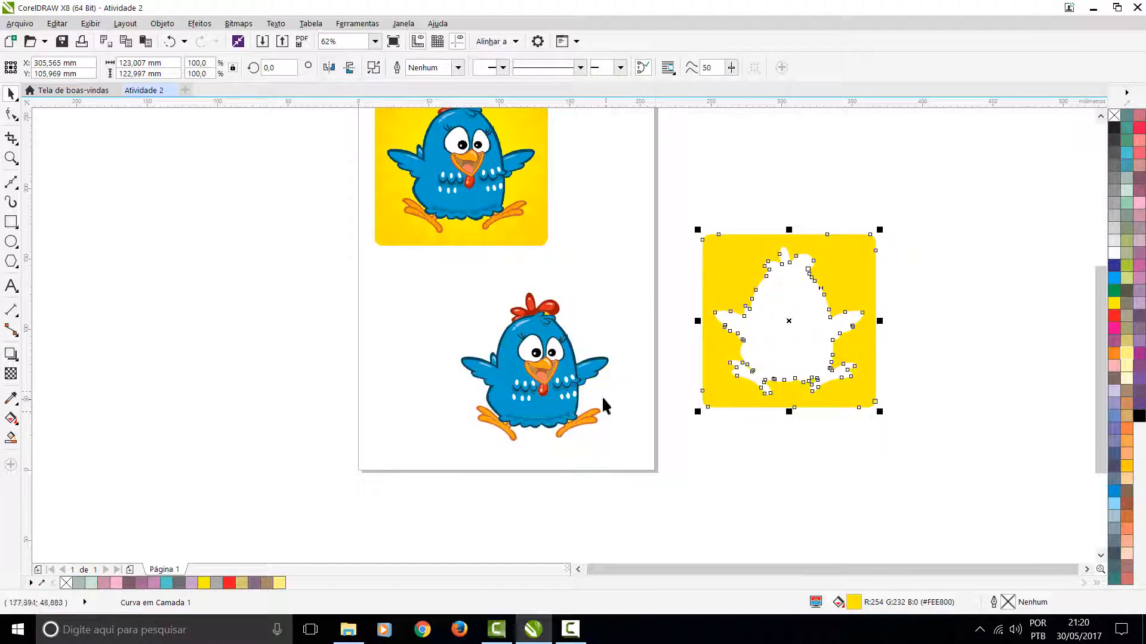
{"action": "scroll", "coordinate": [606, 404], "scroll_direction": "up", "scroll_amount": 2}
{"action": "left_click_drag", "start_coordinate": [570, 307], "coordinate": [321, 334]}
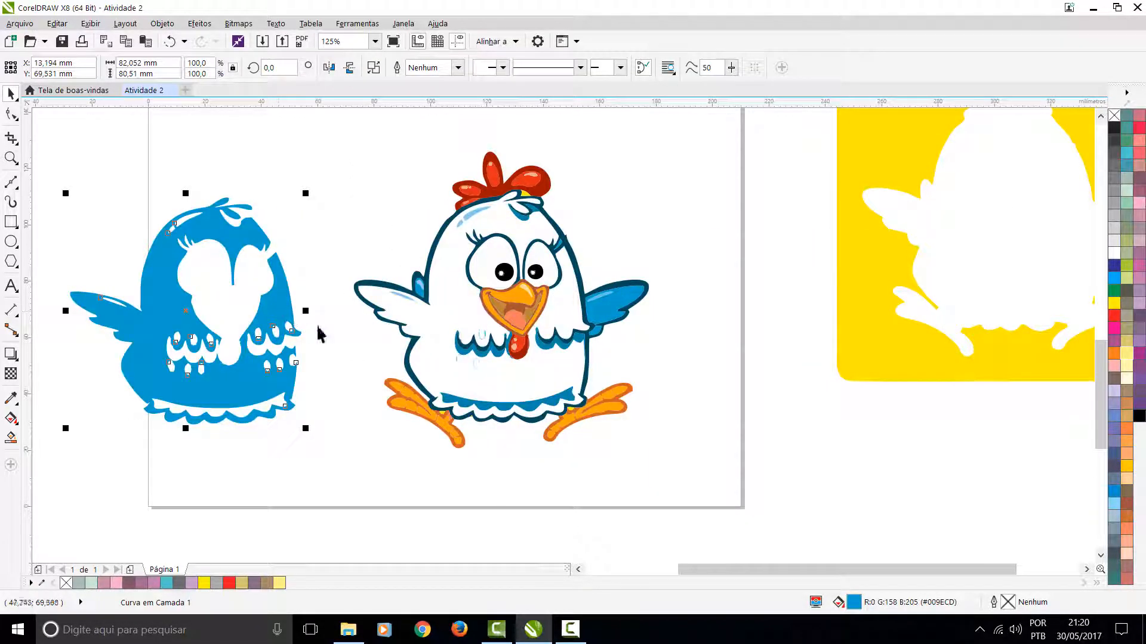
{"action": "left_click_drag", "start_coordinate": [608, 298], "coordinate": [715, 224]}
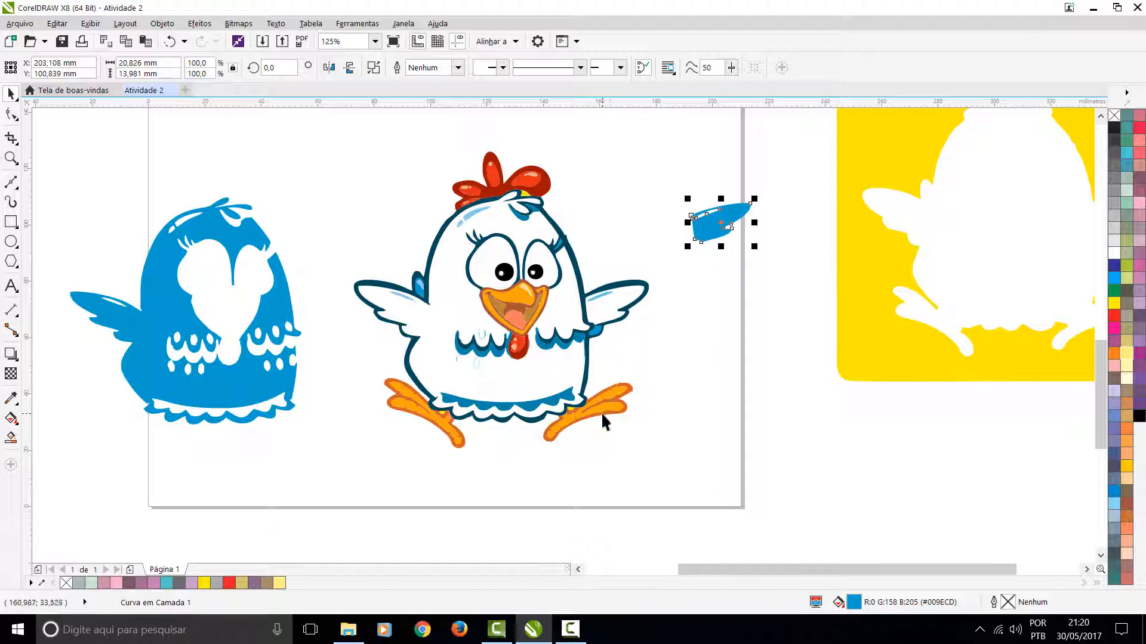
Move the orange foot fill, the red comb shapes and the small blue head-tuft shape away from the chicken
{"action": "left_click_drag", "start_coordinate": [601, 418], "coordinate": [732, 396]}
{"action": "left_click_drag", "start_coordinate": [526, 188], "coordinate": [588, 163]}
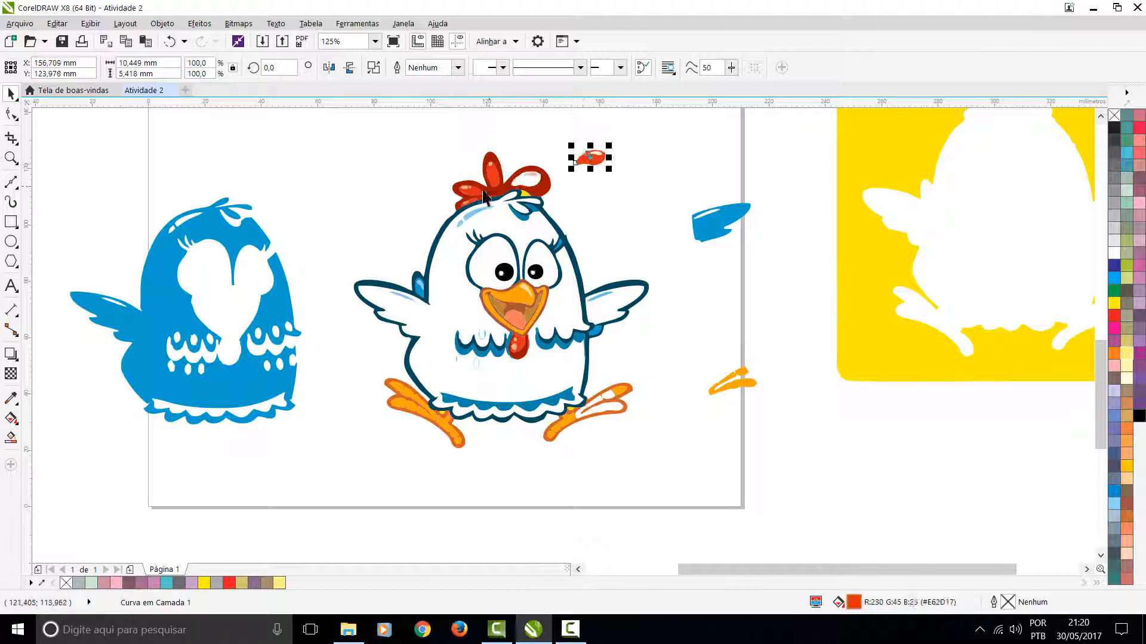
{"action": "left_click_drag", "start_coordinate": [484, 197], "coordinate": [416, 173]}
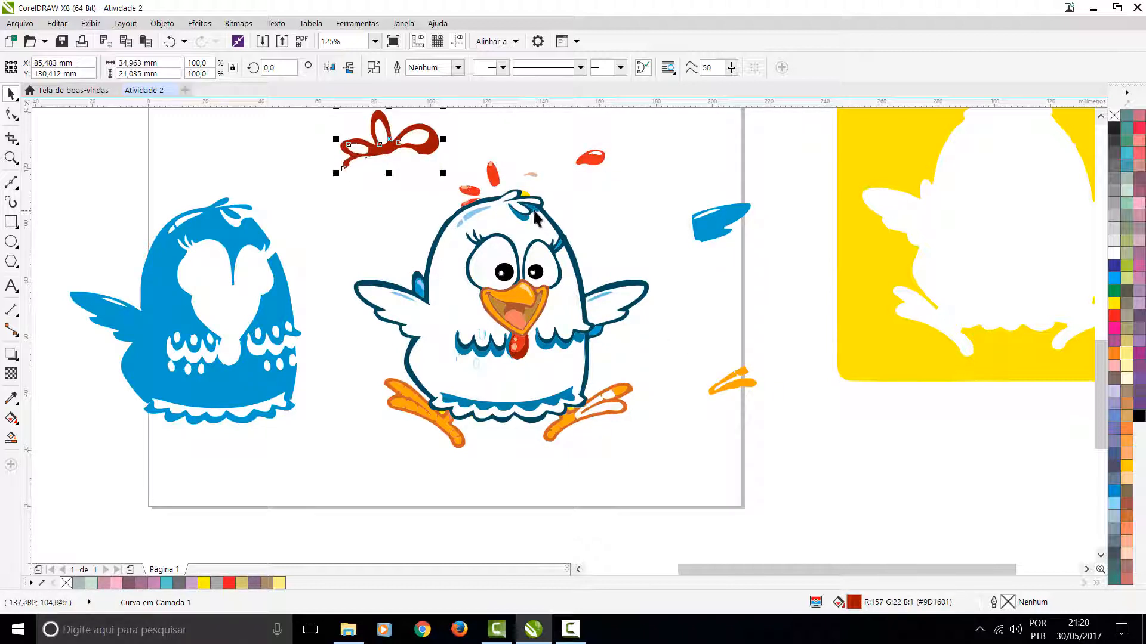
{"action": "left_click_drag", "start_coordinate": [535, 211], "coordinate": [608, 197]}
Try recolouring the detached wing with C:20 M:60 Y:0 K:0 and the chicken's dark outline with palette colours such as black
{"action": "double_click", "coordinate": [715, 225]}
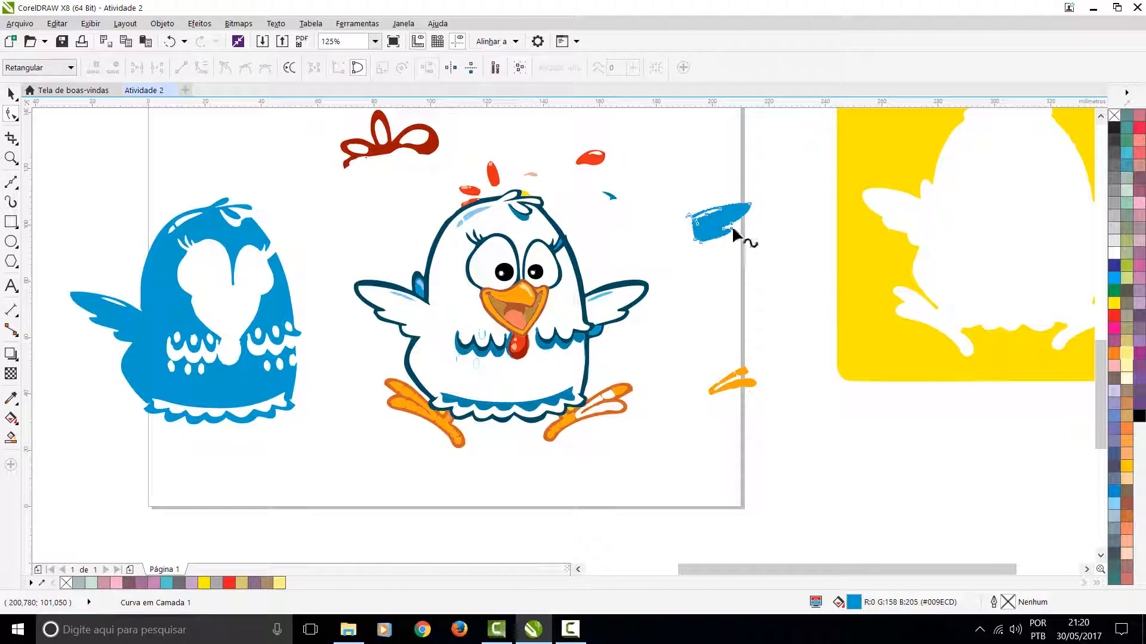
{"action": "left_click", "coordinate": [1139, 190]}
{"action": "left_click", "coordinate": [1140, 278]}
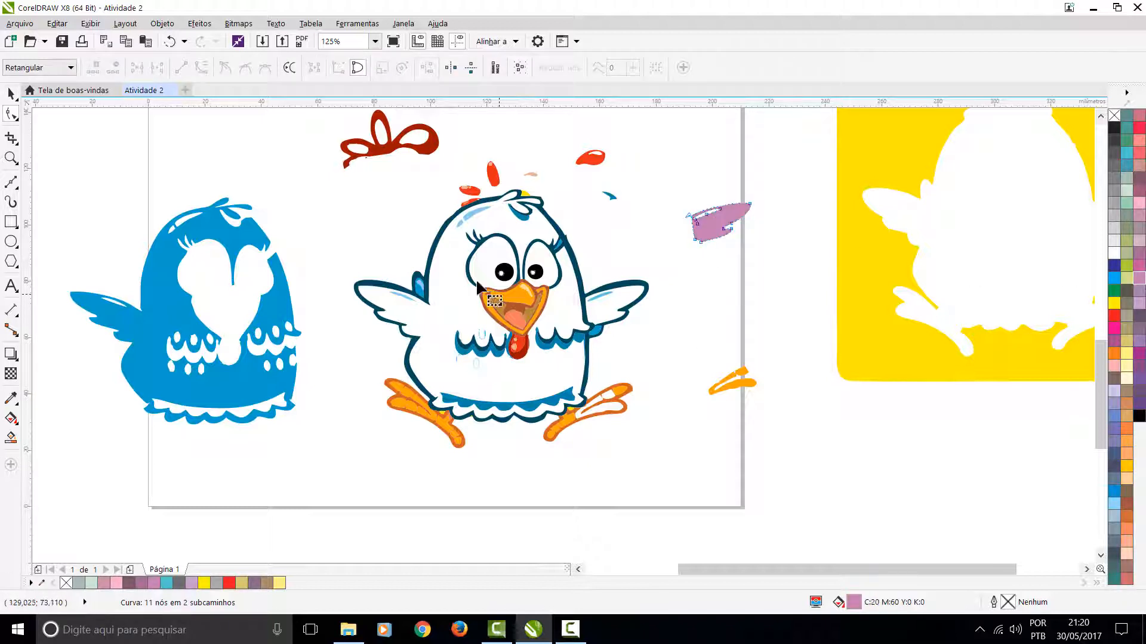
{"action": "left_click", "coordinate": [440, 235]}
{"action": "left_click", "coordinate": [1139, 416]}
Undo the recolouring, the moves of the separated pieces and the ungrouping of the traced chicken
{"action": "key", "text": "ctrl+z"}
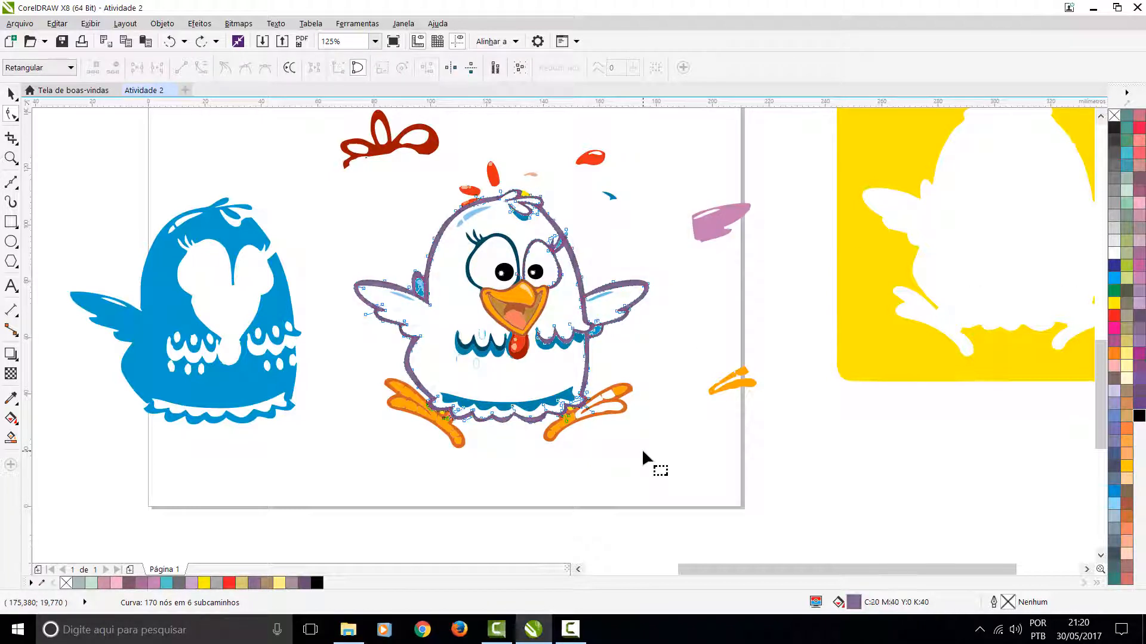
{"action": "key", "text": "ctrl+z"}
{"action": "key", "text": "ctrl+z"}
{"action": "key", "text": "ctrl+z"}
{"action": "key", "text": "ctrl+z"}
{"action": "key", "text": "ctrl+z"}
{"action": "key", "text": "ctrl+z"}
{"action": "key", "text": "ctrl+z"}
{"action": "key", "text": "ctrl+z"}
{"action": "key", "text": "ctrl+z"}
{"action": "key", "text": "ctrl+z"}
{"action": "key", "text": "ctrl+z"}
{"action": "key", "text": "ctrl+z"}
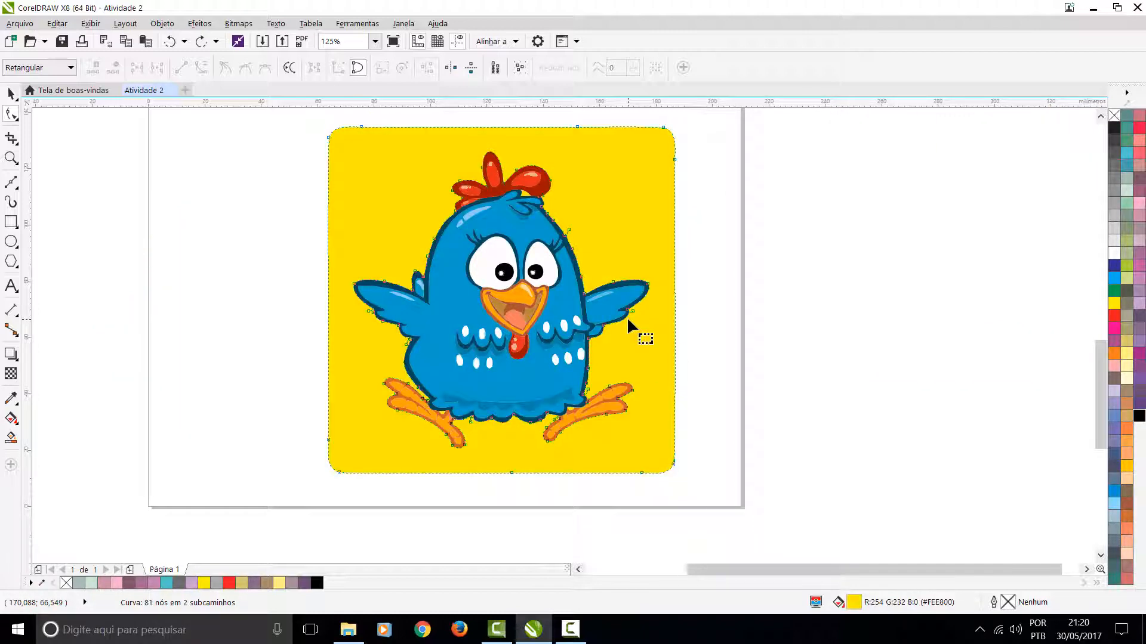
{"action": "key", "text": "ctrl+shift+z"}
{"action": "key", "text": "ctrl+z"}
{"action": "key", "text": "space"}
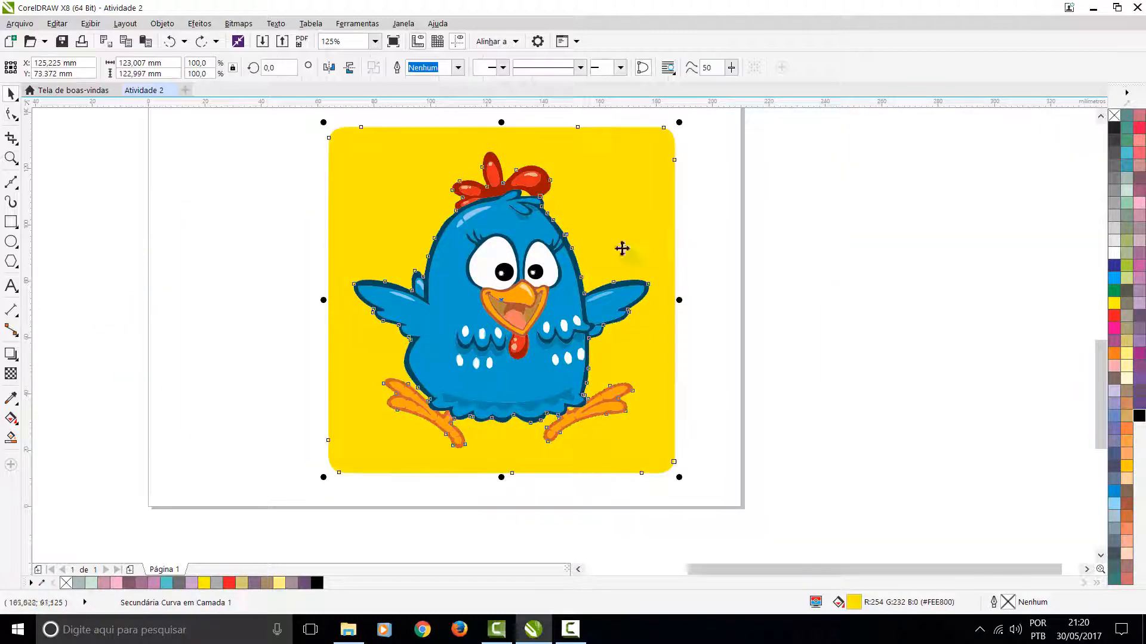
Ungroup the traced chicken and delete the yellow background shape behind it
{"action": "left_click", "coordinate": [691, 216]}
{"action": "left_click", "coordinate": [645, 256]}
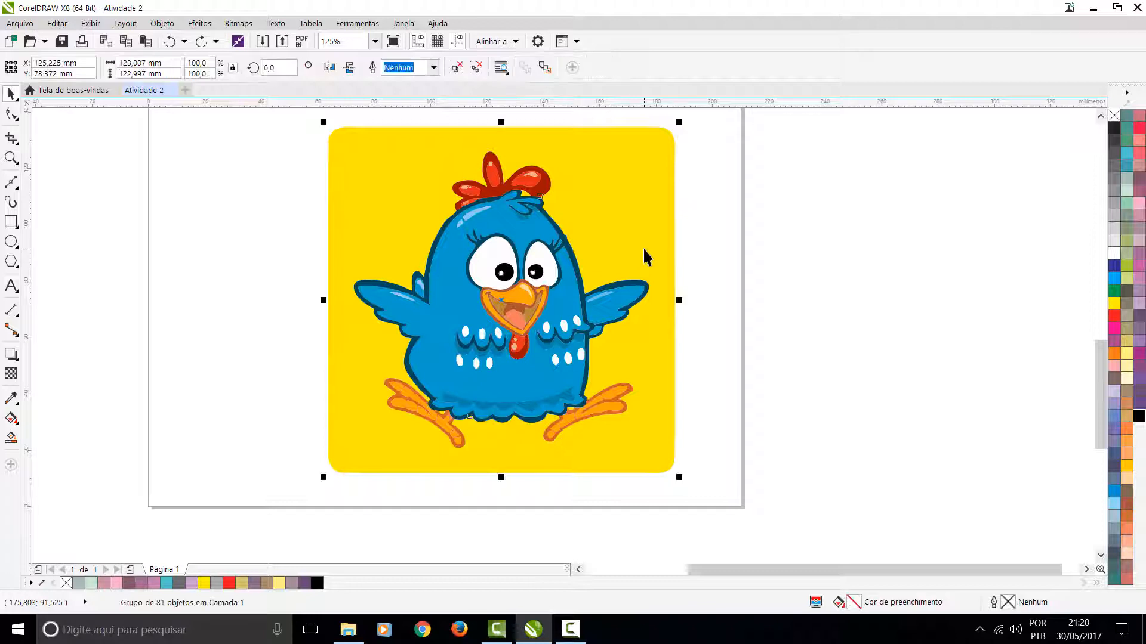
{"action": "key", "text": "ctrl+u"}
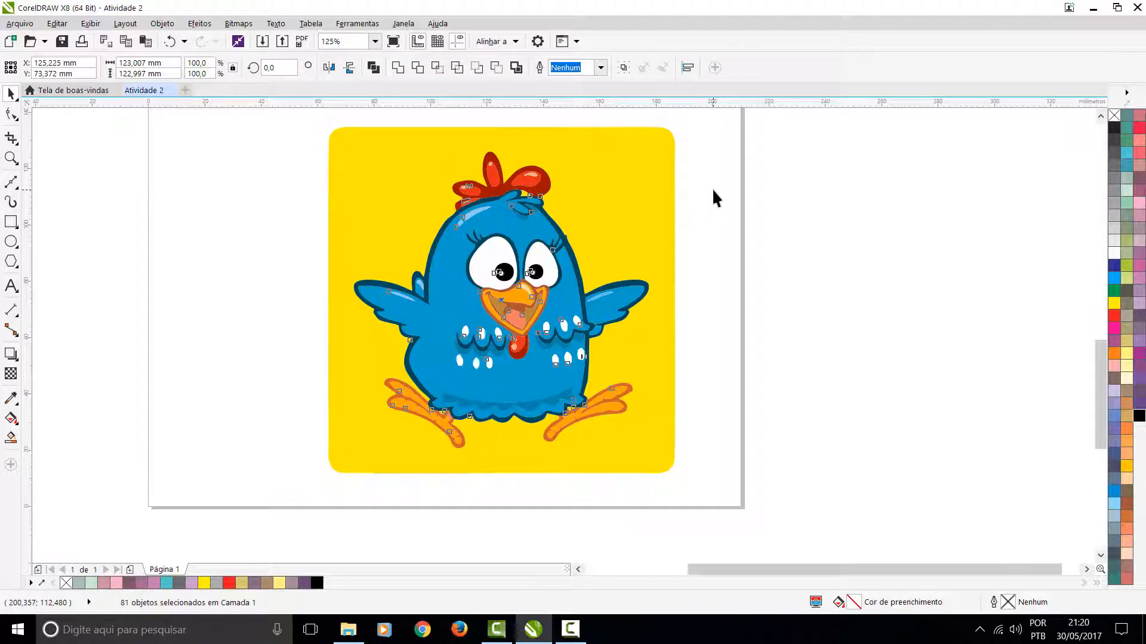
{"action": "key", "text": "ctrl+l"}
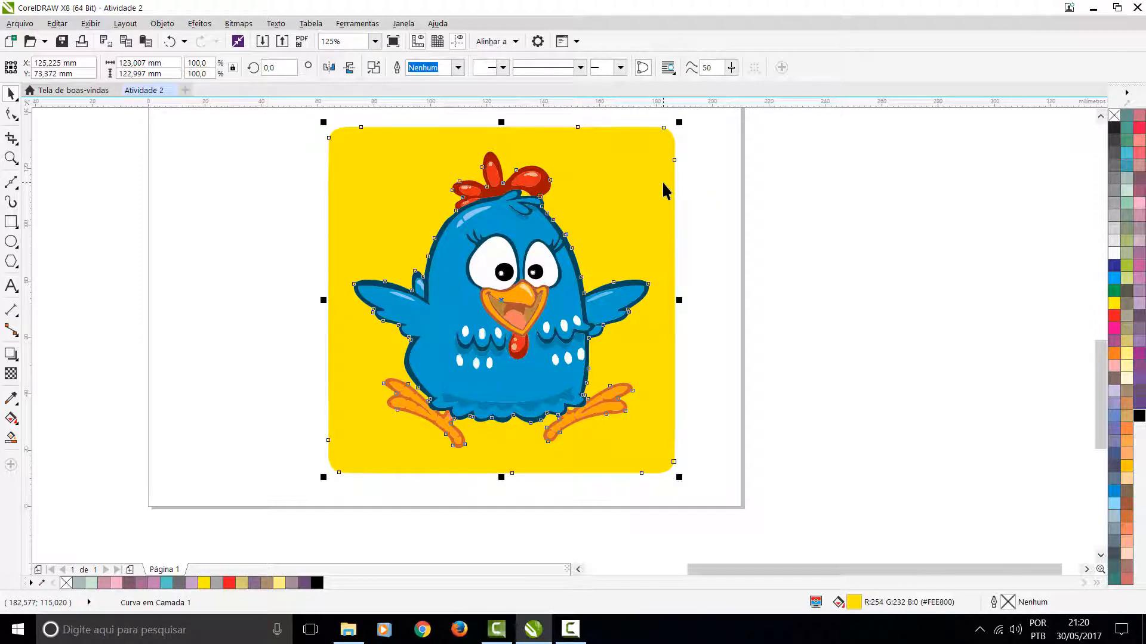
{"action": "key", "text": "Delete"}
Add a page-sized background rectangle behind the artwork and try fills on it, ending with purple C:20 M:80 Y:0 K:20
{"action": "key", "text": "F3"}
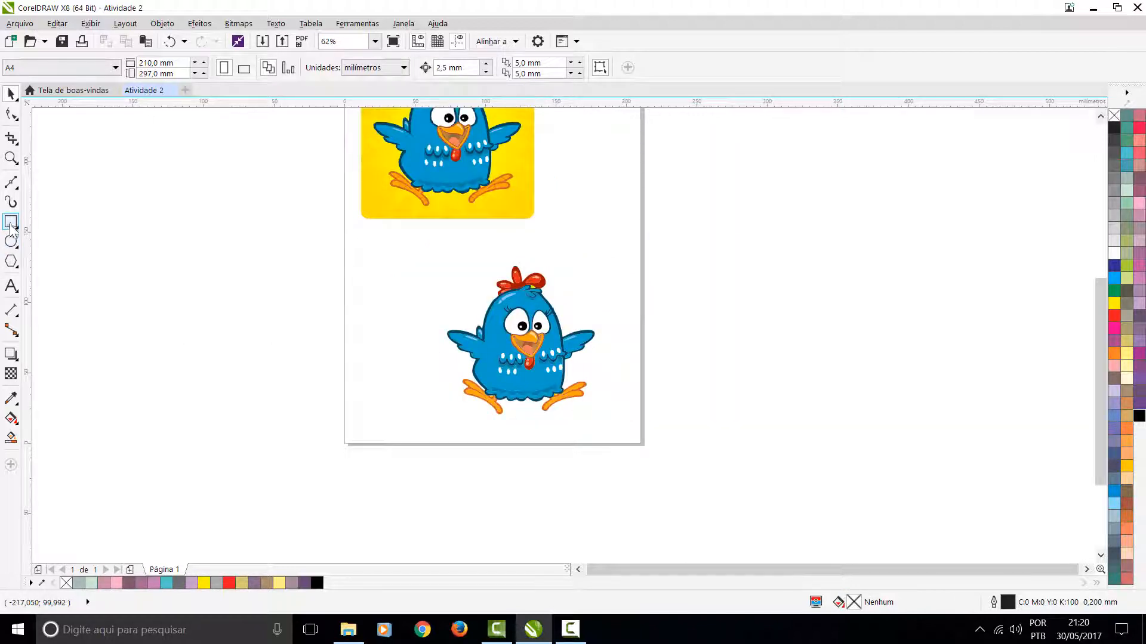
{"action": "double_click", "coordinate": [11, 221]}
{"action": "left_click", "coordinate": [1138, 229]}
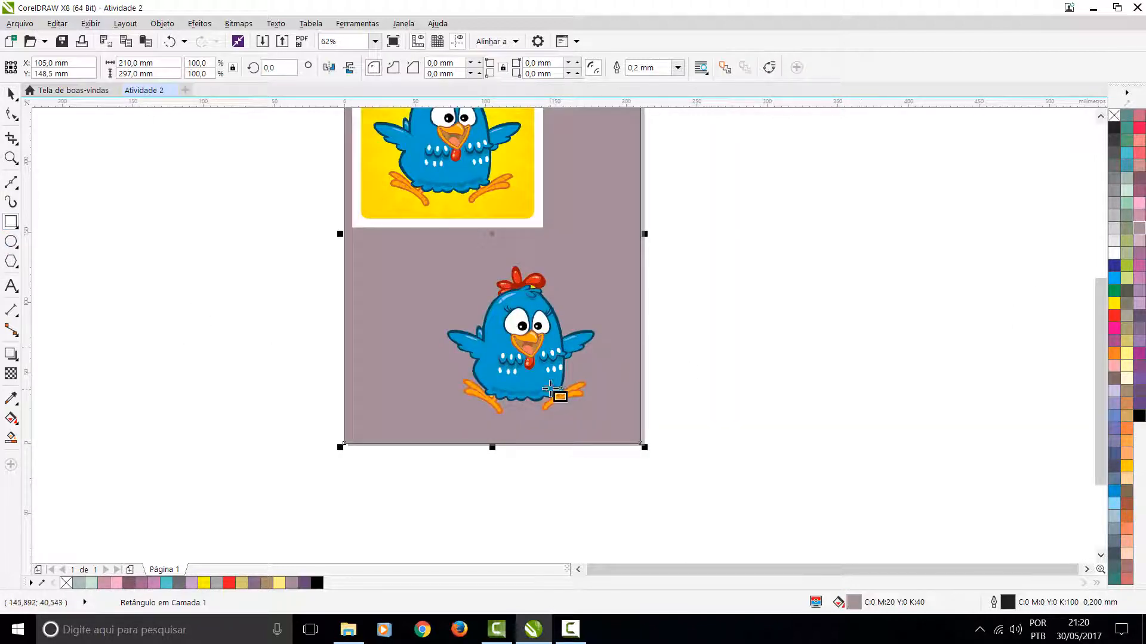
{"action": "left_click", "coordinate": [1114, 304]}
{"action": "left_click", "coordinate": [1115, 342]}
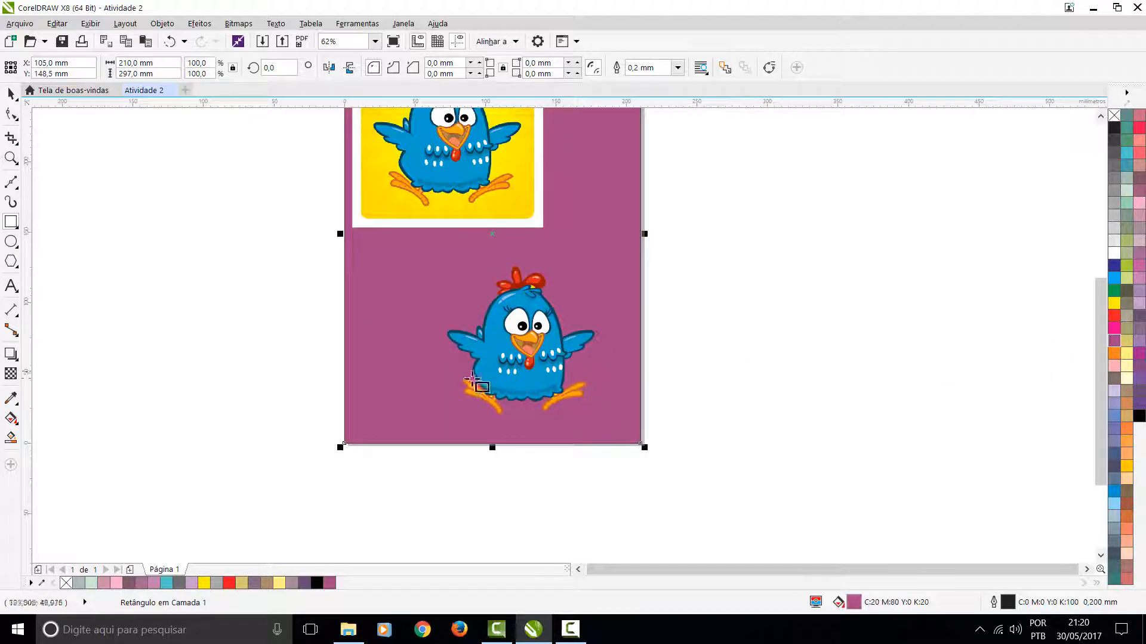
{"action": "scroll", "coordinate": [567, 335], "scroll_direction": "up", "scroll_amount": 3}
{"action": "scroll", "coordinate": [575, 340], "scroll_direction": "down", "scroll_amount": 3}
{"action": "key", "text": "space"}
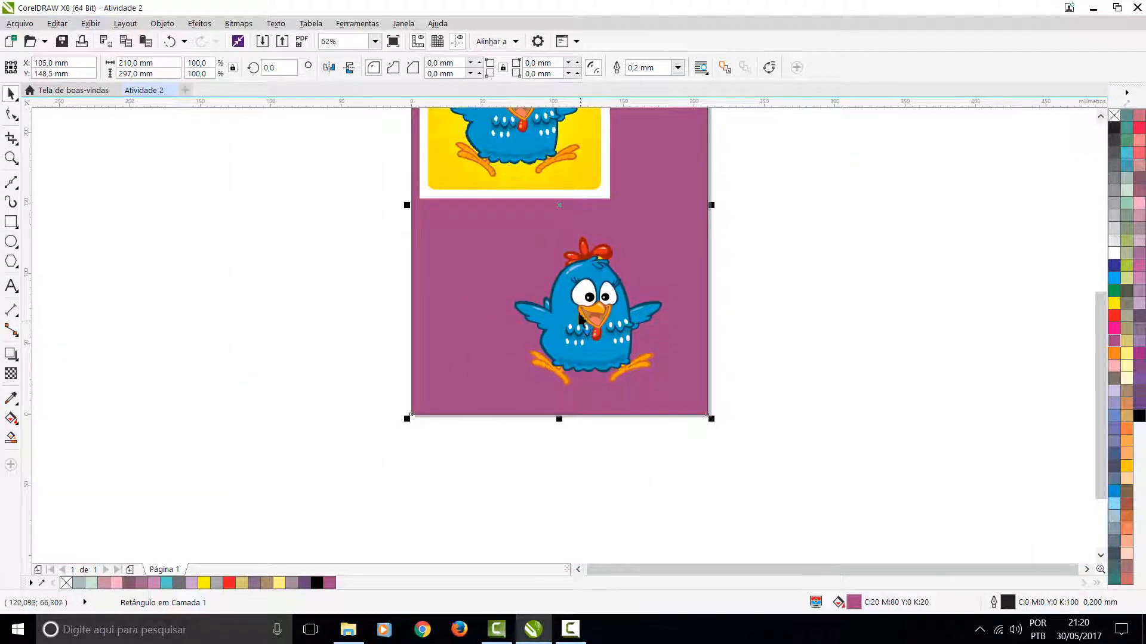
Fill the traced chicken's blue body and separate wing with yellow C:0 M:0 Y:100 K:0
{"action": "left_click", "coordinate": [565, 311]}
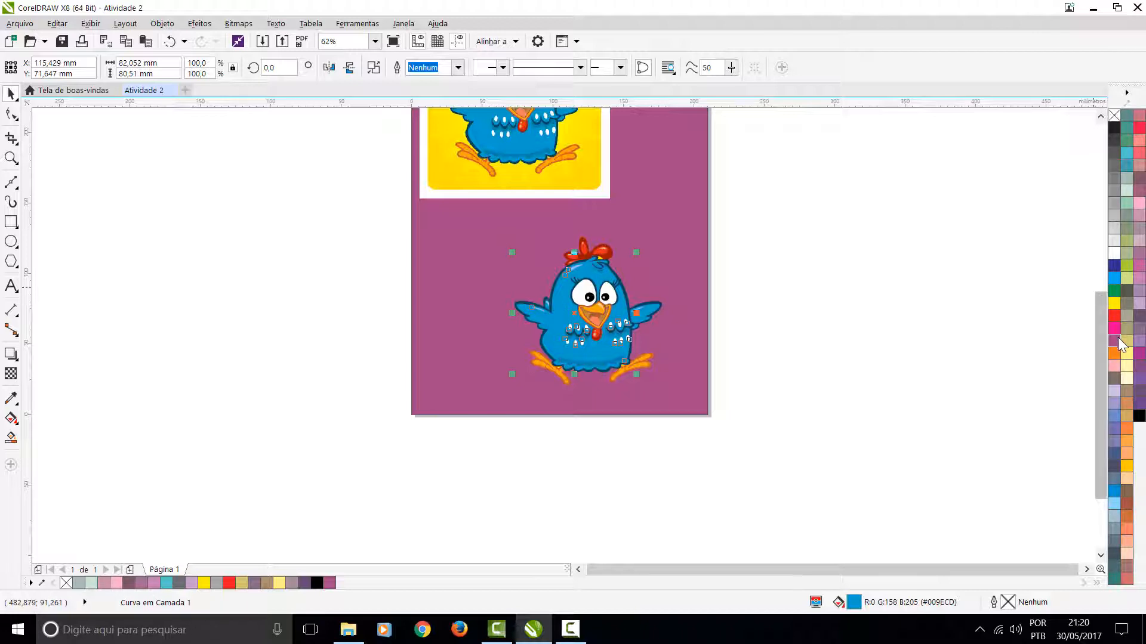
{"action": "left_click", "coordinate": [1113, 302]}
{"action": "scroll", "coordinate": [576, 313], "scroll_direction": "up", "scroll_amount": 4}
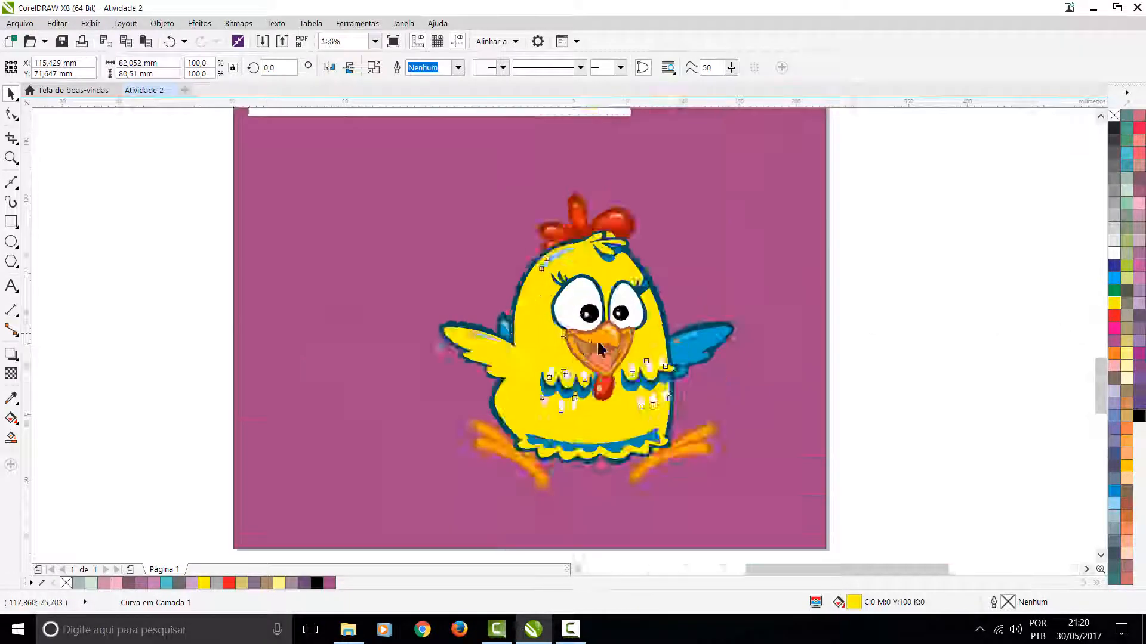
{"action": "left_click", "coordinate": [646, 312]}
{"action": "key", "text": "ctrl+r"}
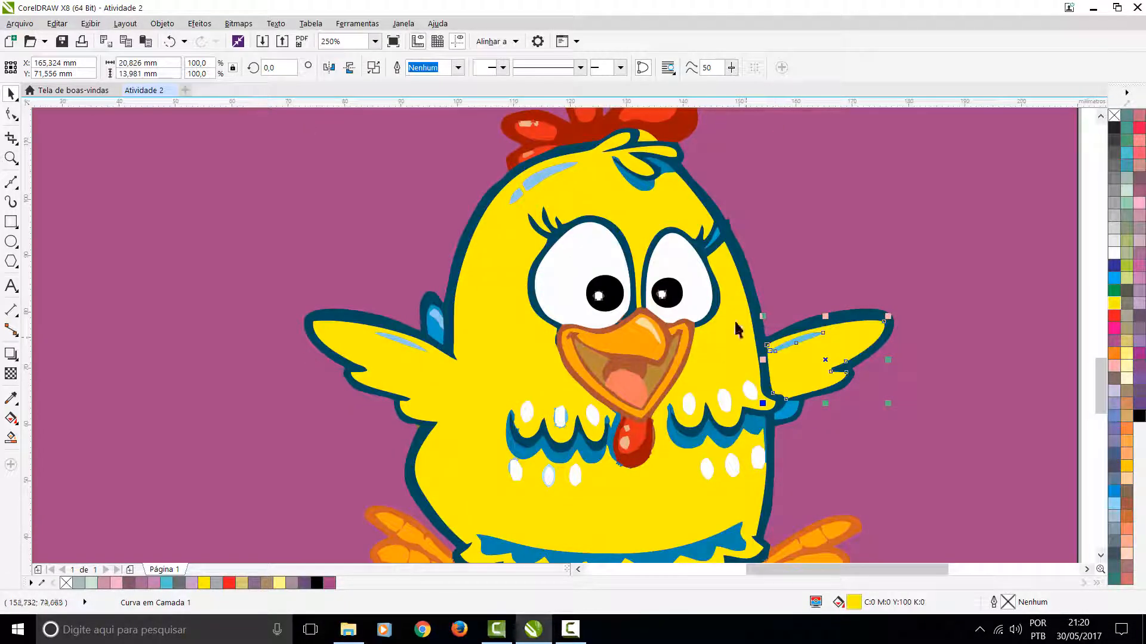
Recolour the light-blue highlights on the head and on the body-side wing with orange C:0 M:60 Y:100 K:0
{"action": "left_click", "coordinate": [536, 182]}
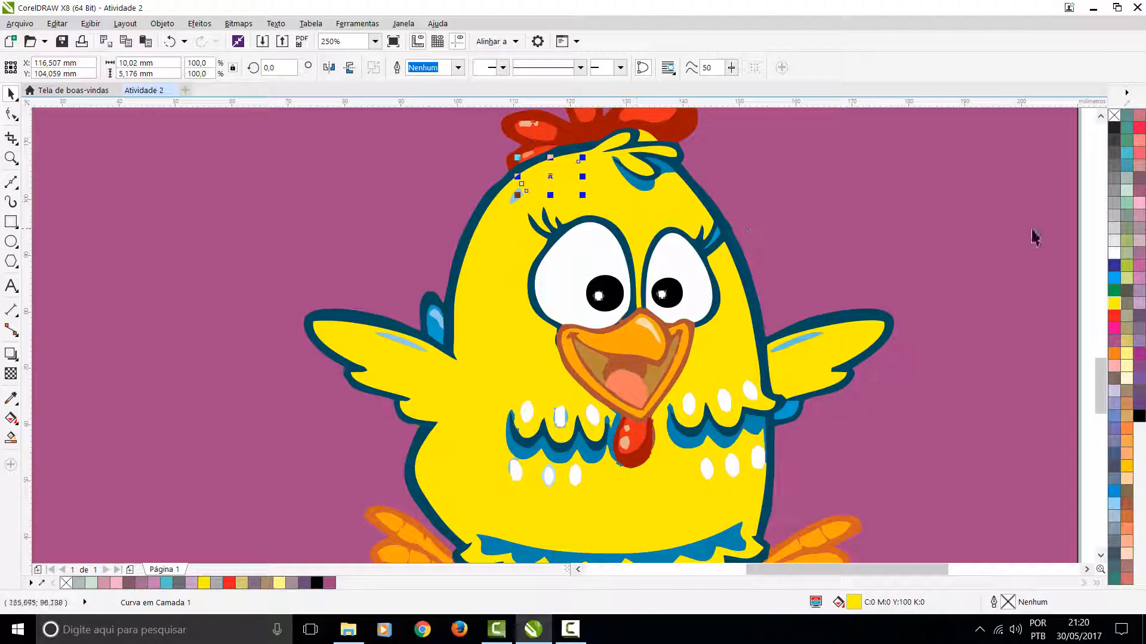
{"action": "left_click", "coordinate": [1114, 316]}
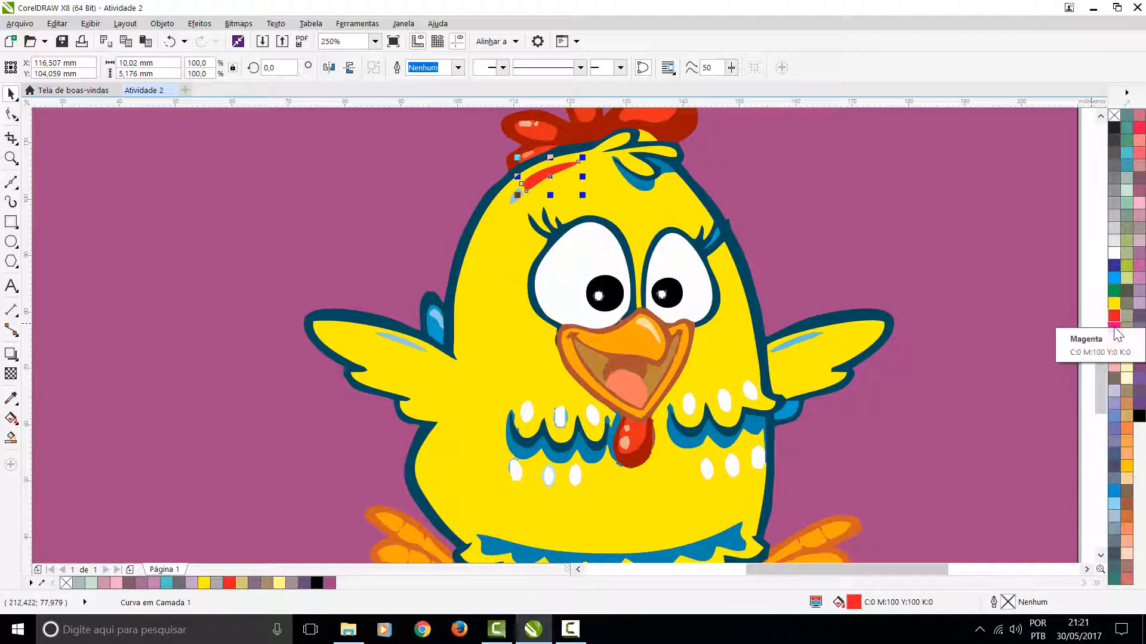
{"action": "left_click", "coordinate": [1114, 353]}
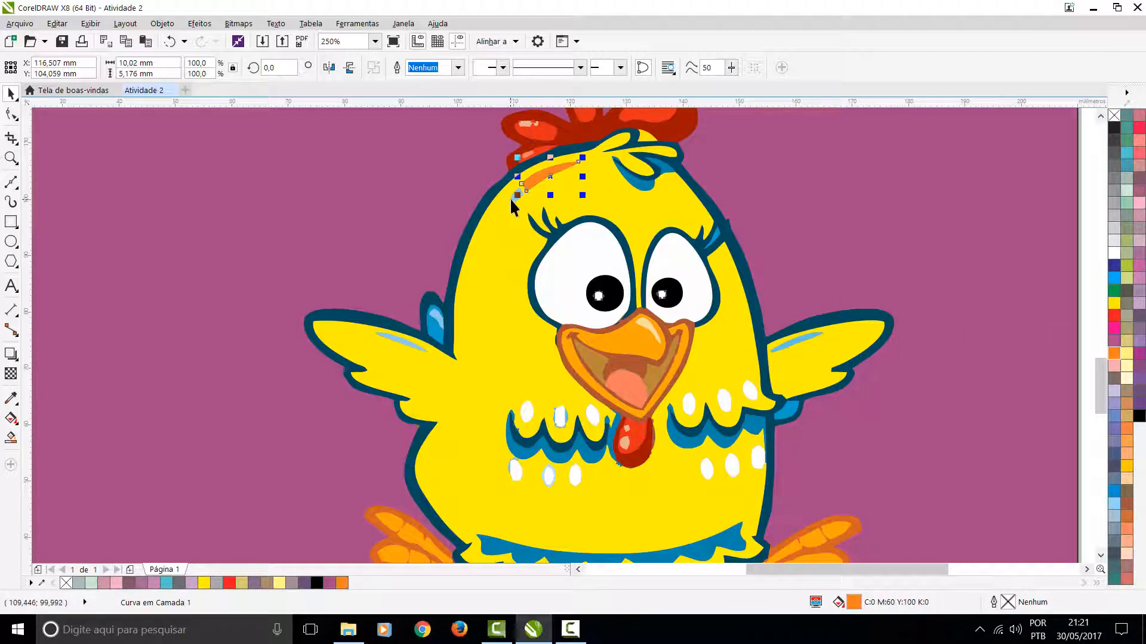
{"action": "left_click", "coordinate": [512, 193]}
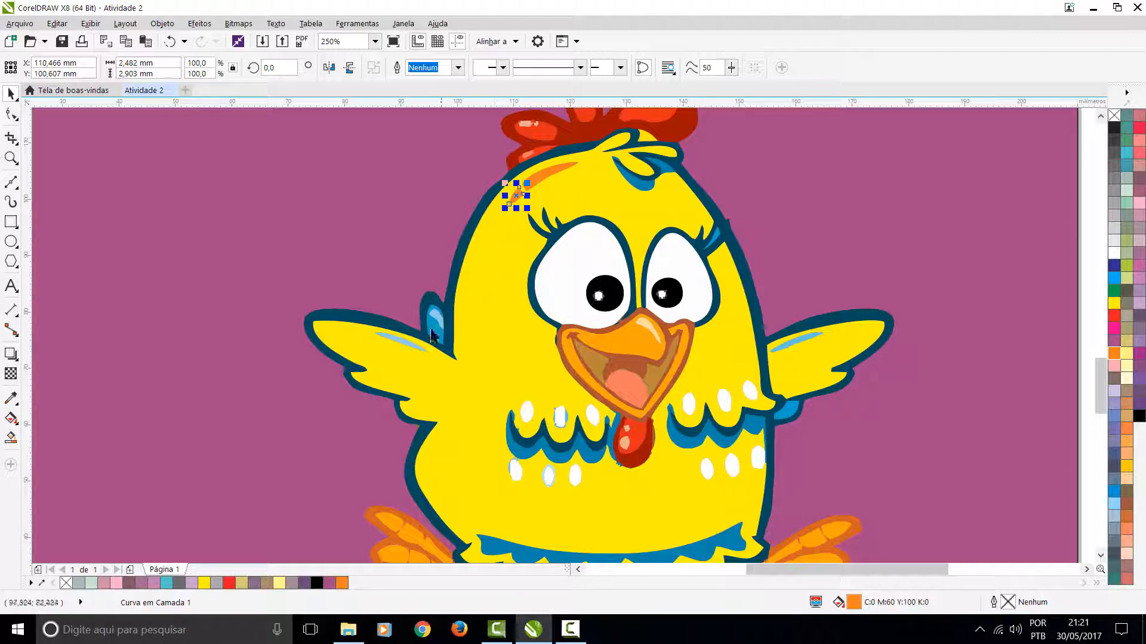
{"action": "left_click", "coordinate": [412, 345]}
{"action": "key", "text": "ctrl+r"}
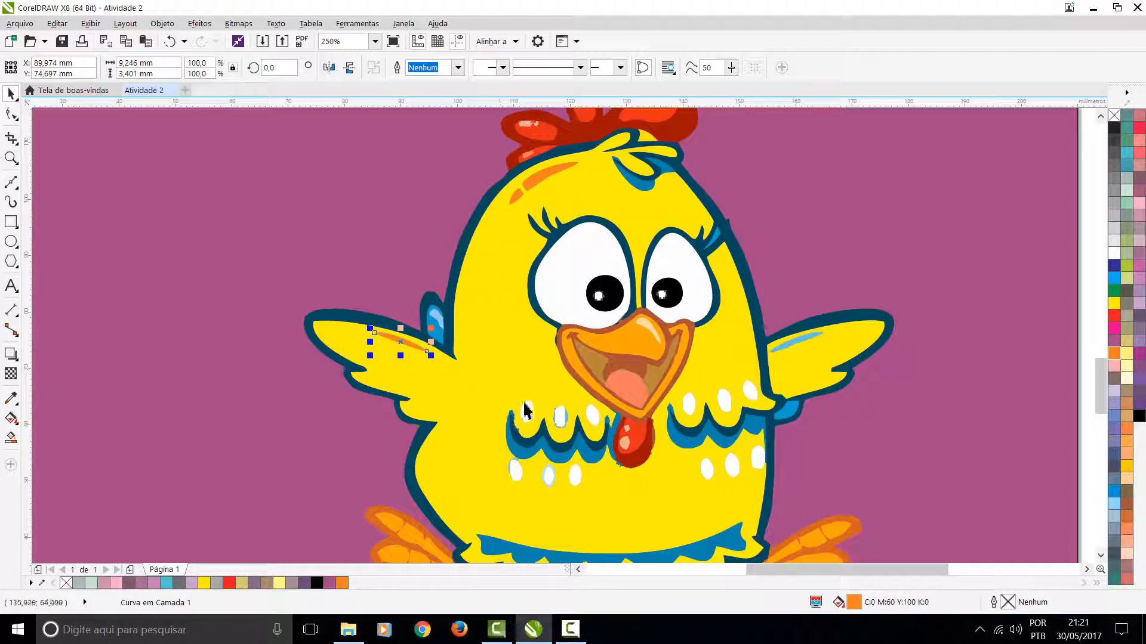
Repeat the orange fill on the tail feather's highlight and open the blue chest feather curve for node editing
{"action": "scroll", "coordinate": [436, 327], "scroll_direction": "up", "scroll_amount": 2}
{"action": "left_click", "coordinate": [574, 292]}
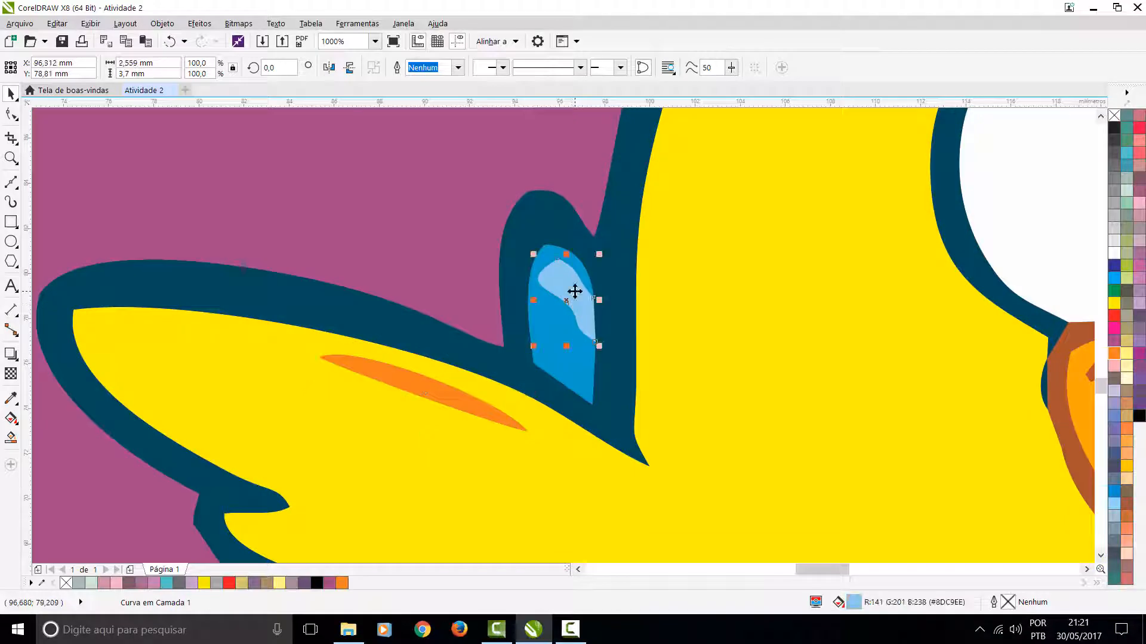
{"action": "key", "text": "ctrl+r"}
{"action": "left_click", "coordinate": [557, 324]}
{"action": "left_click_drag", "start_coordinate": [682, 323], "coordinate": [564, 329]}
{"action": "scroll", "coordinate": [564, 329], "scroll_direction": "down", "scroll_amount": 3}
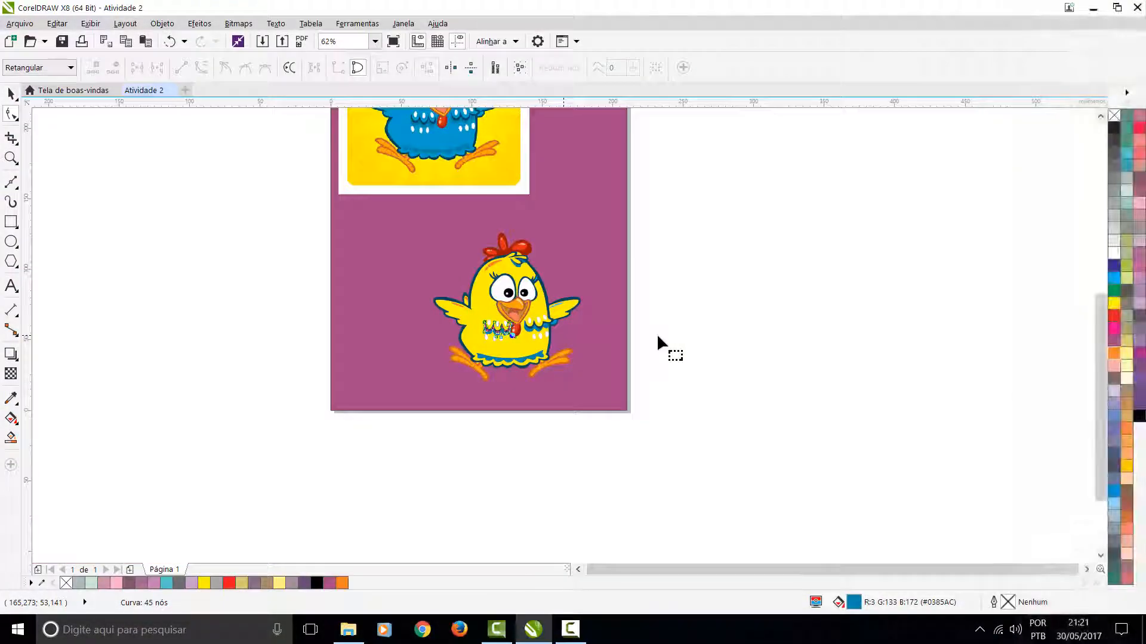
Undo the orange and yellow recolouring of the traced chicken and the purple fill of the background rectangle
{"action": "scroll", "coordinate": [531, 208], "scroll_direction": "down", "scroll_amount": 2}
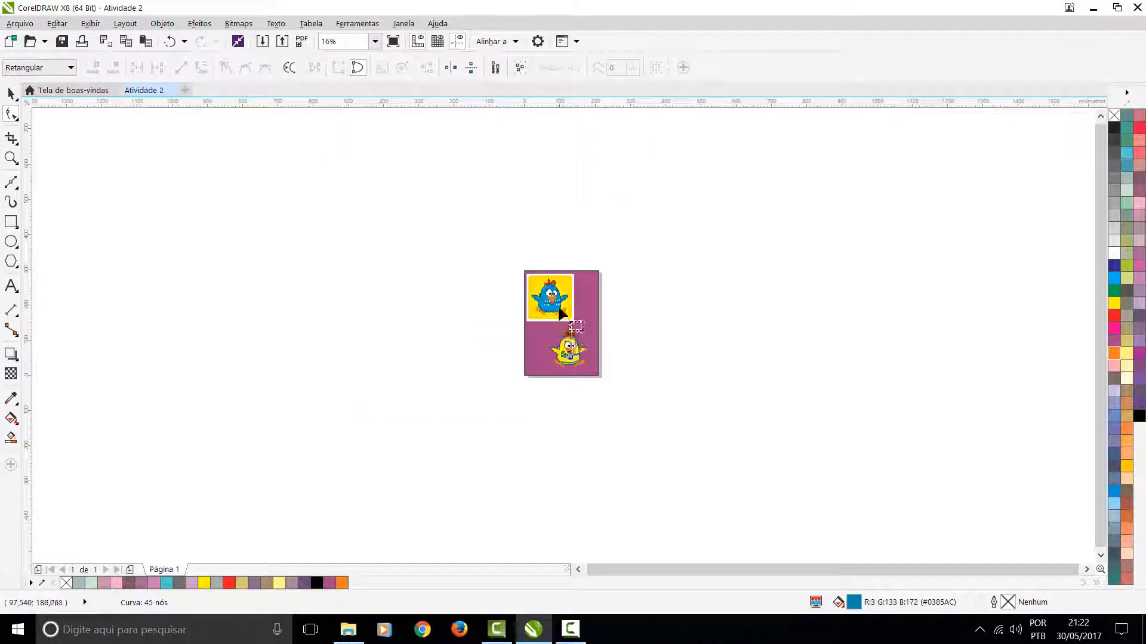
{"action": "scroll", "coordinate": [559, 307], "scroll_direction": "up", "scroll_amount": 2}
{"action": "left_click", "coordinate": [564, 336]}
{"action": "key", "text": "space"}
{"action": "left_click", "coordinate": [564, 296]}
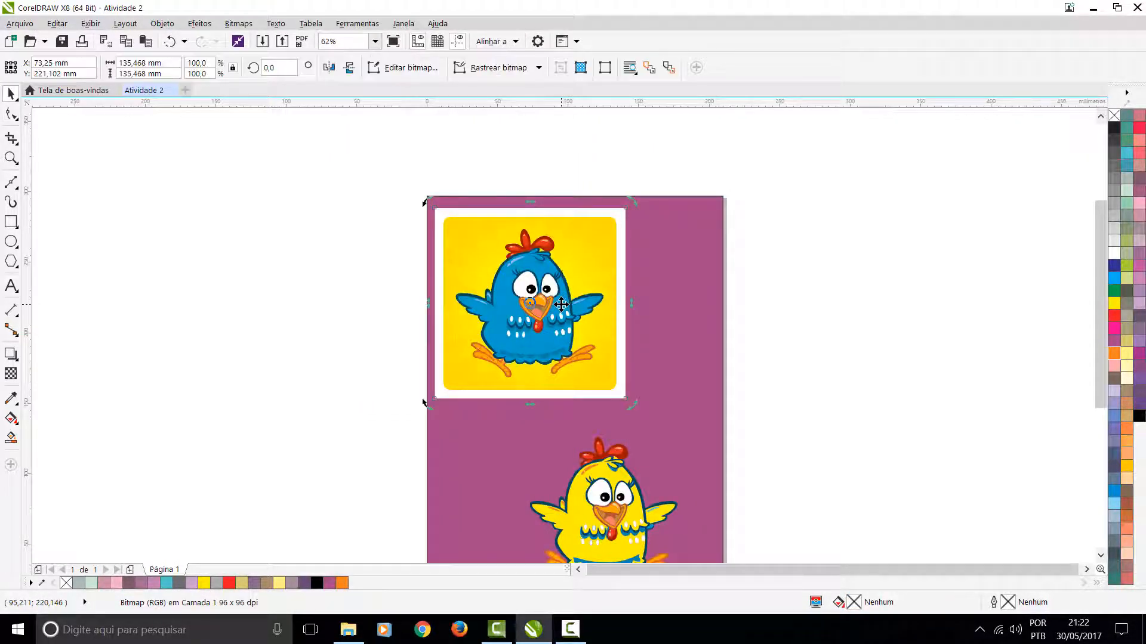
{"action": "key", "text": "ctrl+z"}
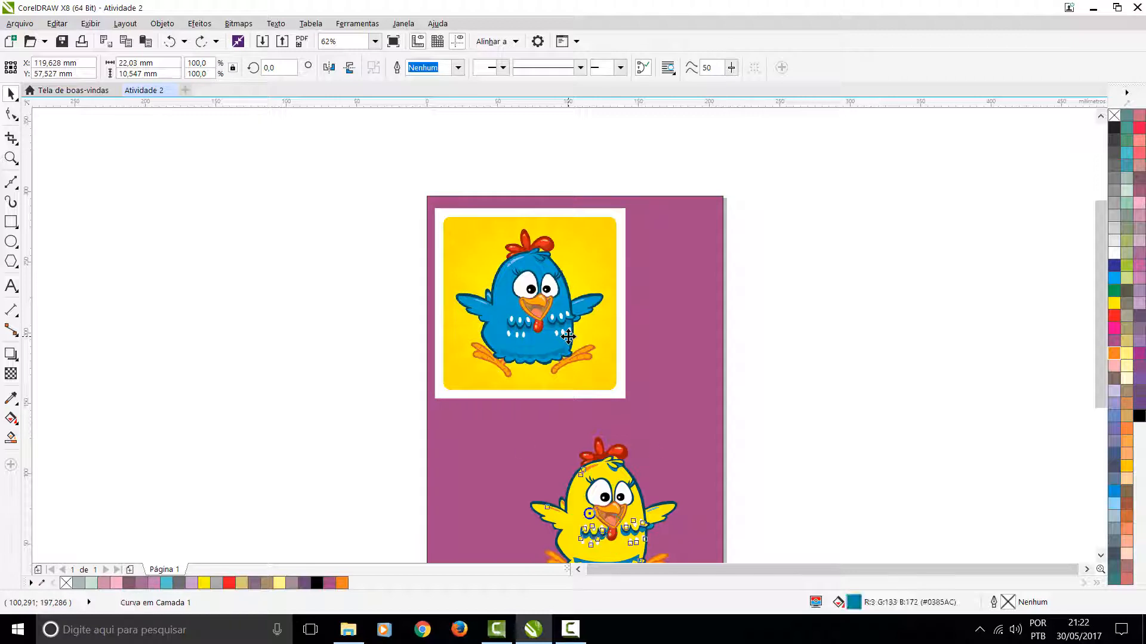
{"action": "key", "text": "ctrl+z"}
{"action": "key", "text": "ctrl+z"}
{"action": "key", "text": "ctrl+z"}
{"action": "key", "text": "ctrl+z"}
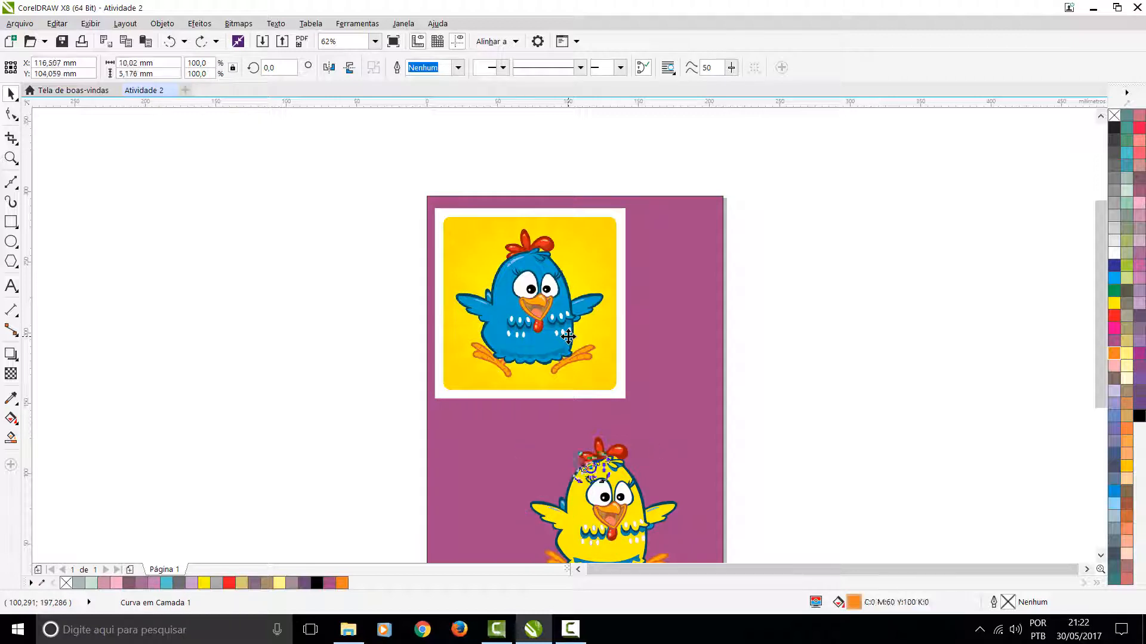
{"action": "key", "text": "ctrl+z"}
{"action": "key", "text": "ctrl+z"}
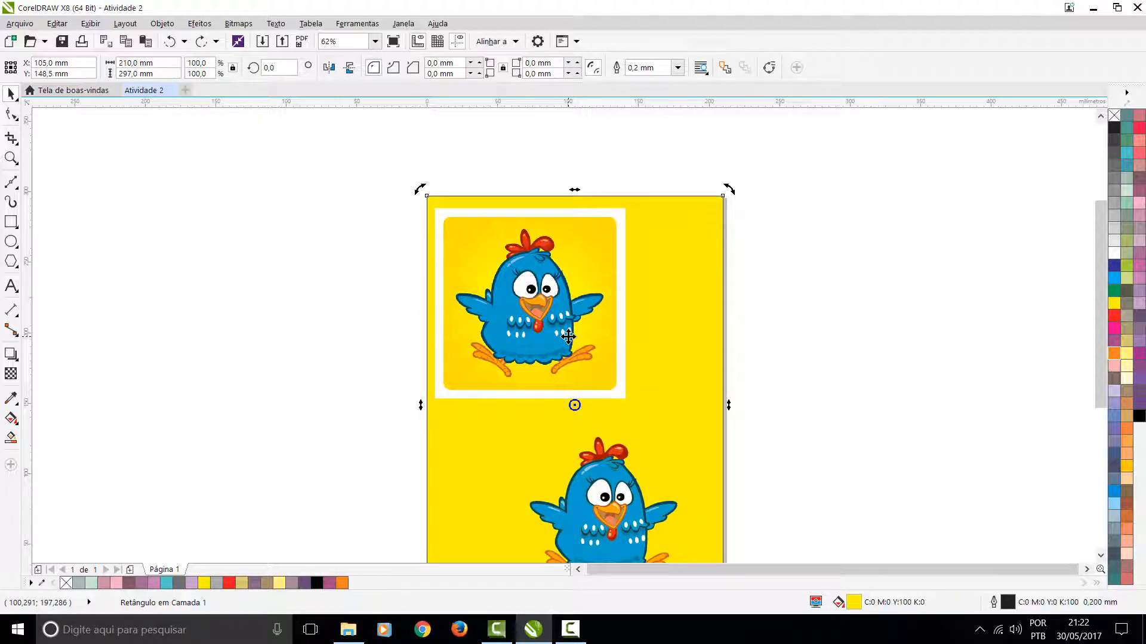
Delete the page-sized background rectangle and the original chicken bitmap, keeping only the traced chicken
{"action": "key", "text": "Delete"}
{"action": "left_click", "coordinate": [568, 339]}
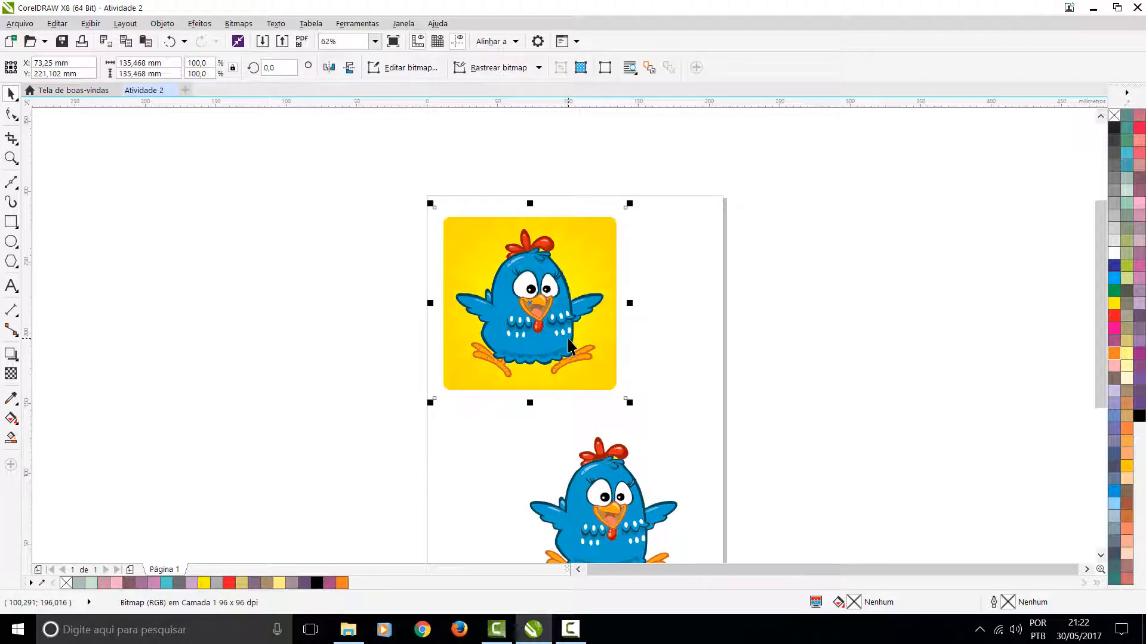
{"action": "key", "text": "Delete"}
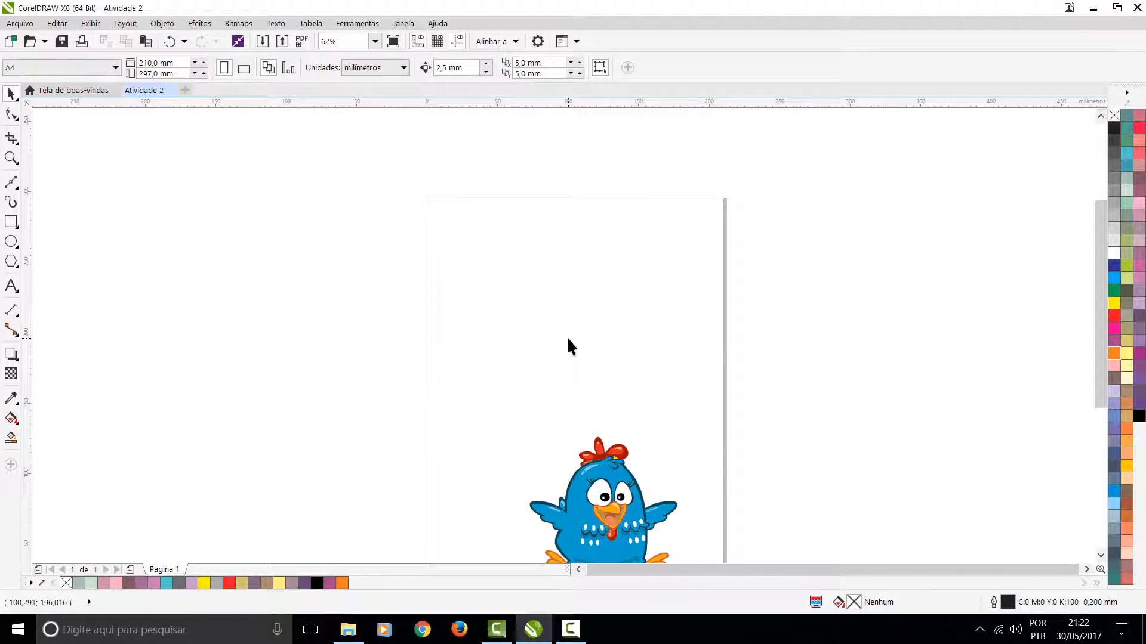
Group all the shapes of the traced chicken and centre the group on the page
{"action": "scroll", "coordinate": [563, 334], "scroll_direction": "down", "scroll_amount": 3}
{"action": "left_click_drag", "start_coordinate": [488, 325], "coordinate": [709, 463]}
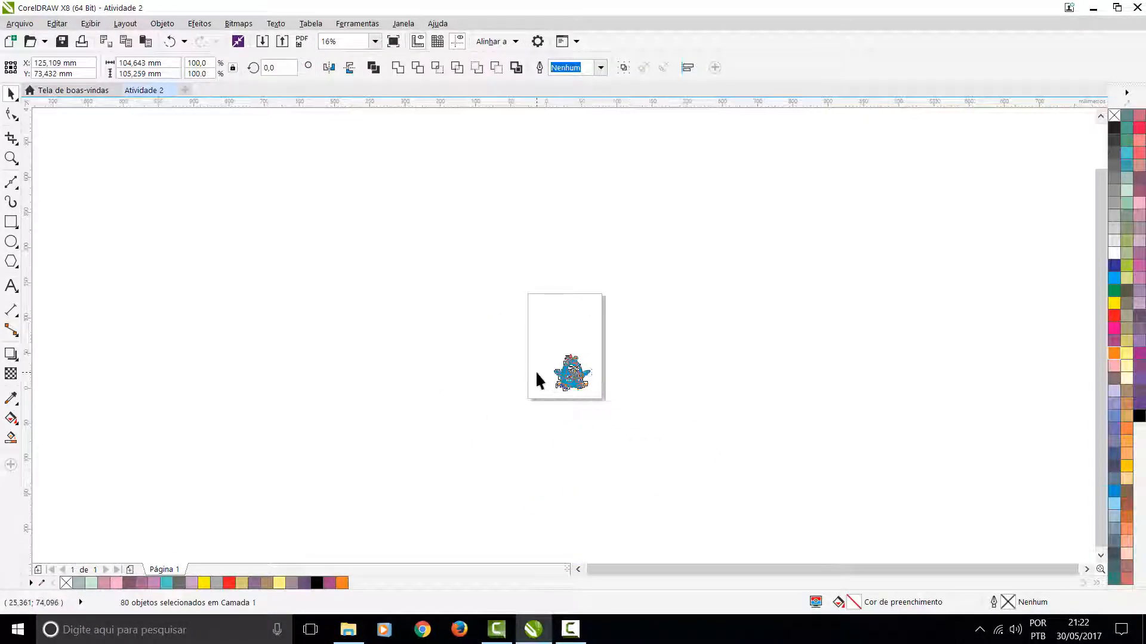
{"action": "scroll", "coordinate": [537, 379], "scroll_direction": "up", "scroll_amount": 3}
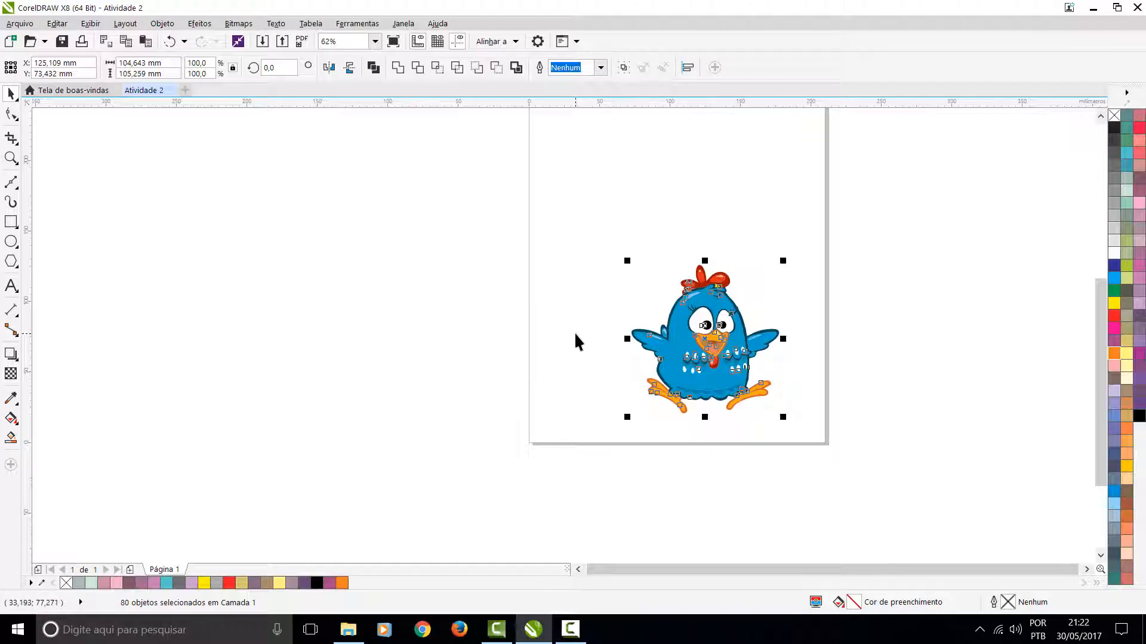
{"action": "key", "text": "ctrl+g"}
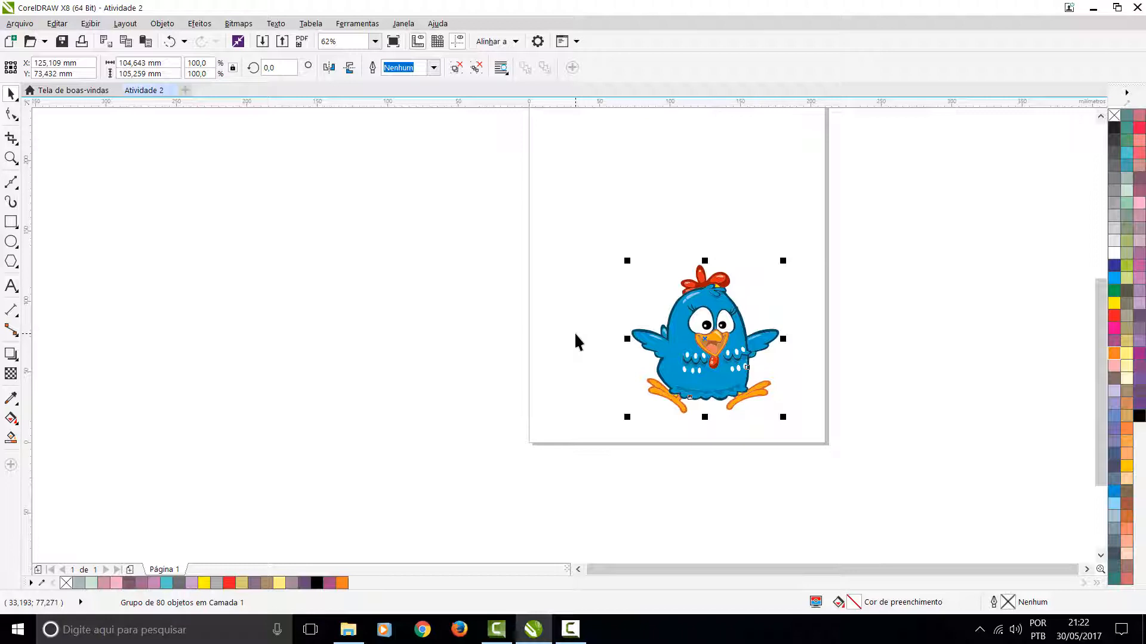
{"action": "key", "text": "p"}
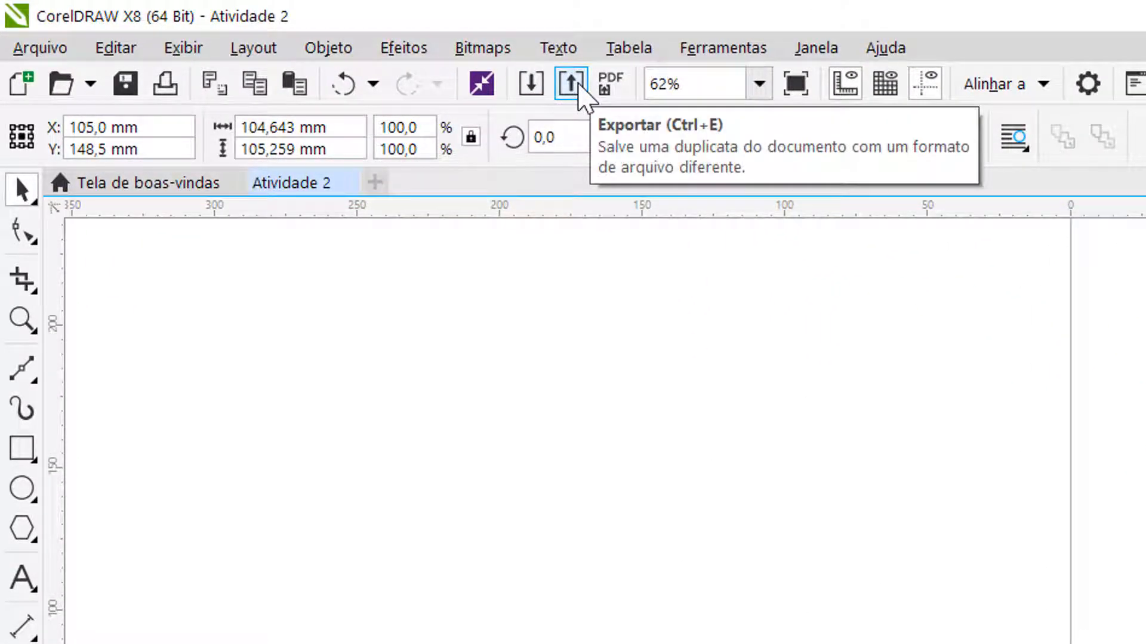
Start exporting the chicken and choose the folder Cursocorel > Curso Corel > Atividade 2 on Disco Local (D:) as destination
{"action": "left_click", "coordinate": [571, 84]}
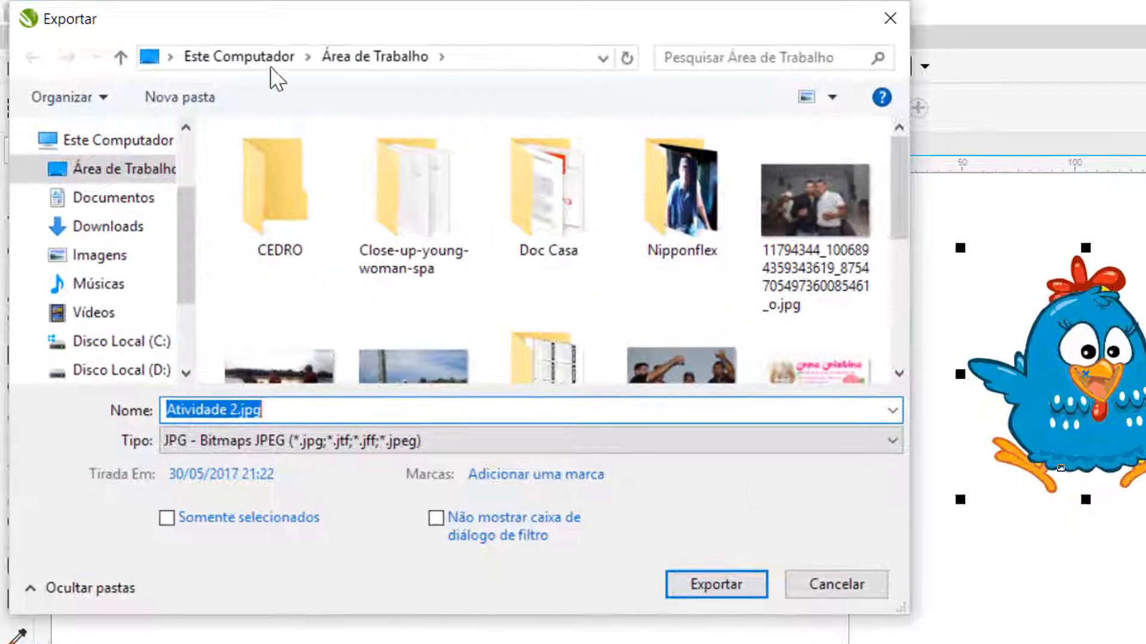
{"action": "left_click", "coordinate": [263, 54]}
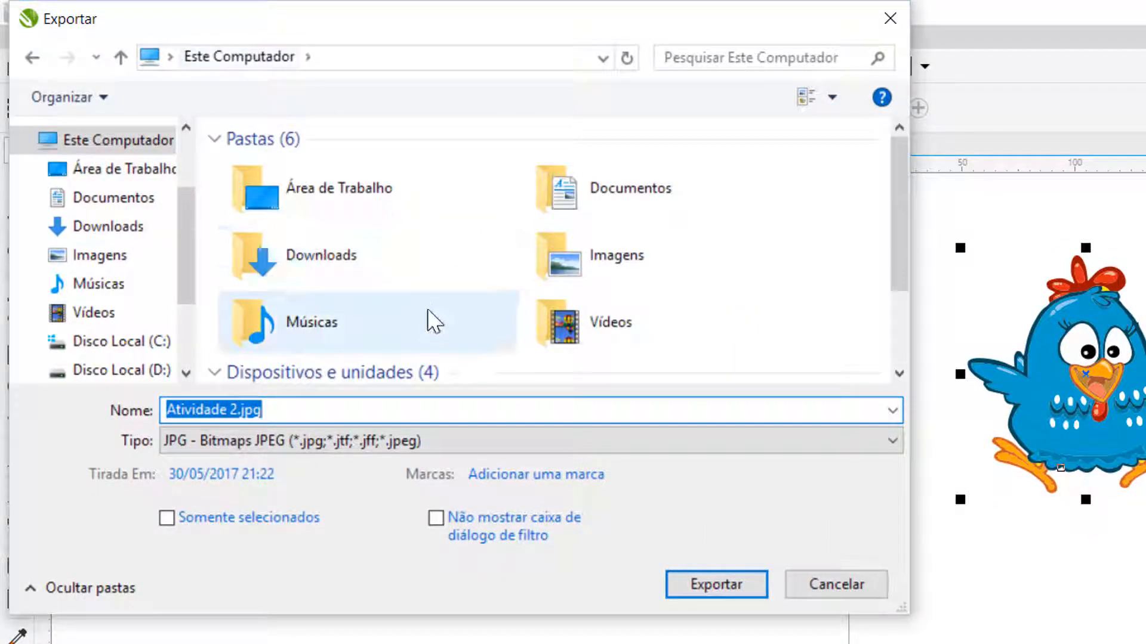
{"action": "scroll", "coordinate": [153, 226], "scroll_direction": "down", "scroll_amount": 3}
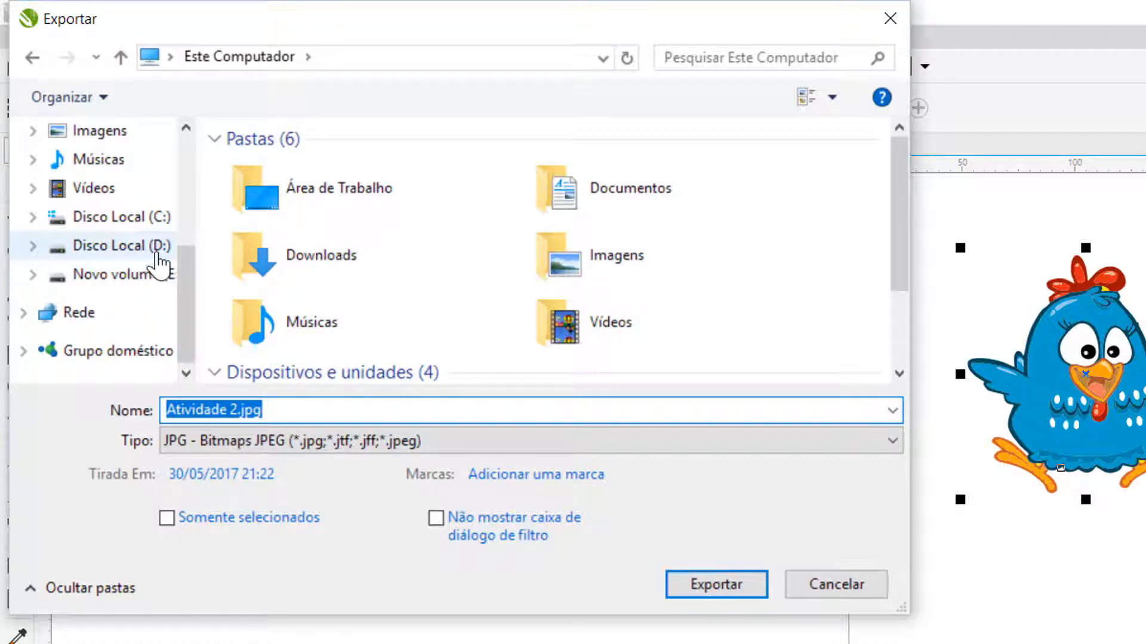
{"action": "left_click", "coordinate": [149, 246]}
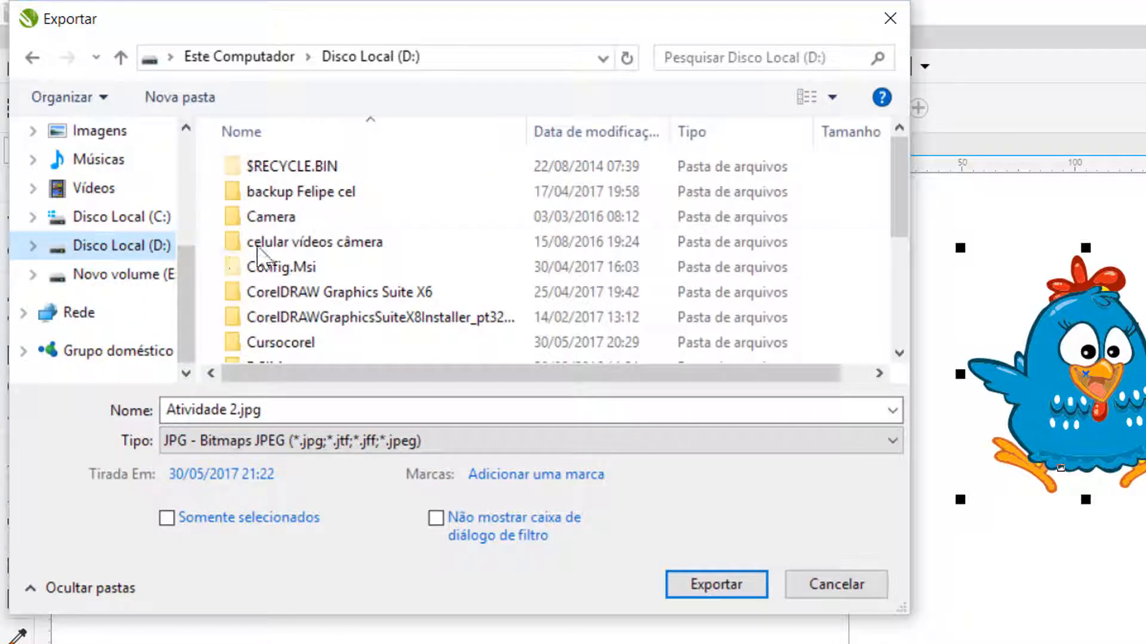
{"action": "double_click", "coordinate": [285, 343]}
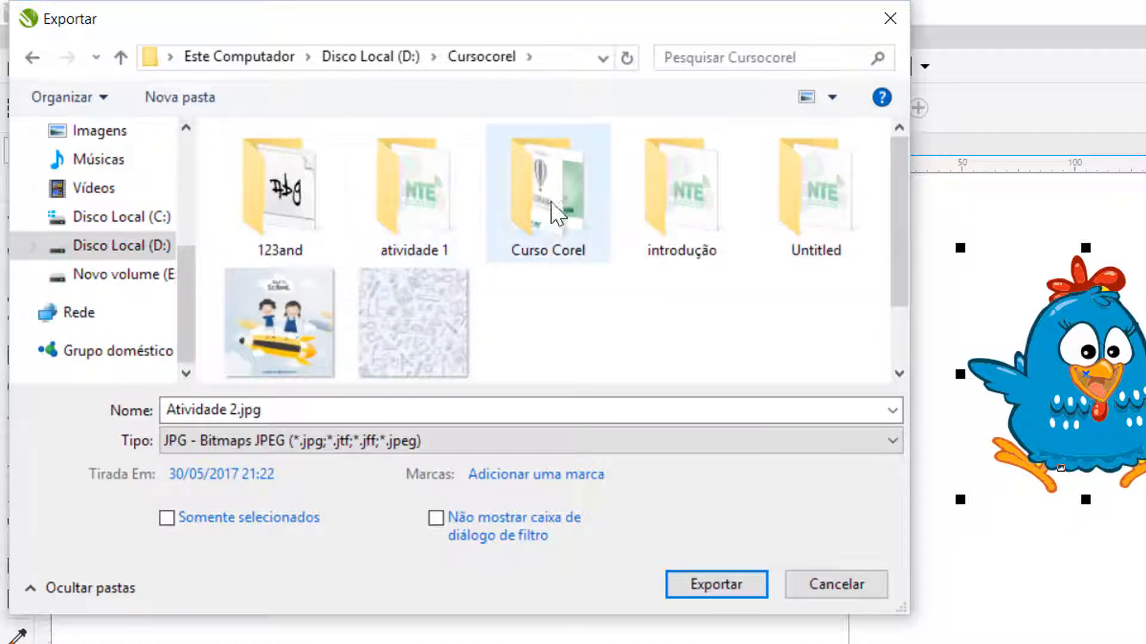
{"action": "double_click", "coordinate": [555, 209]}
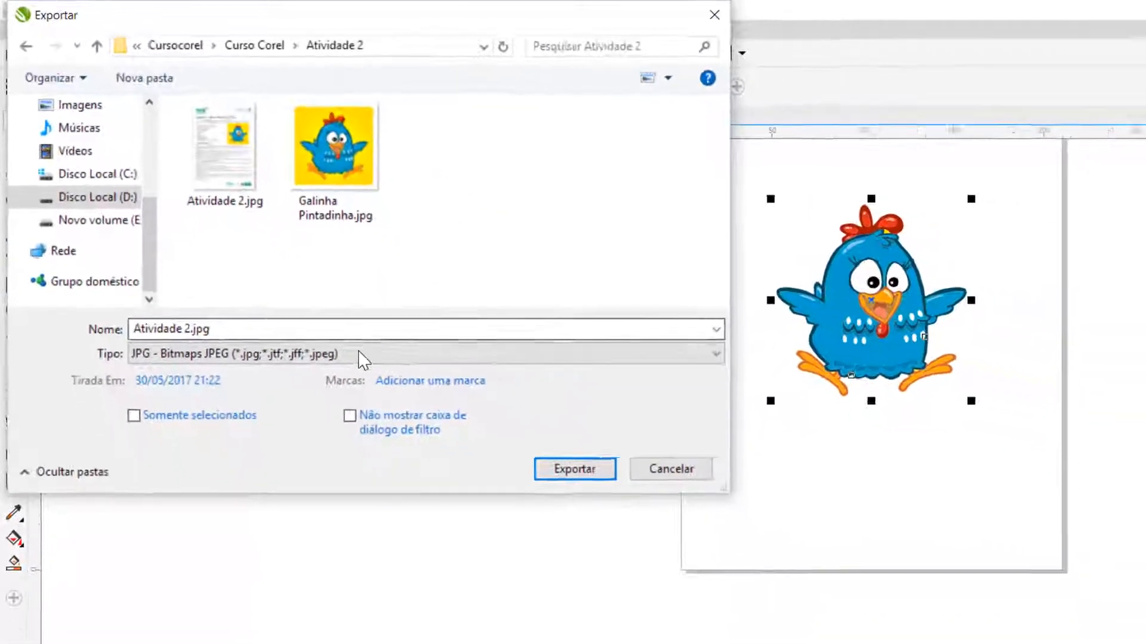
Set the export type to PNG - Portable Network Graphics and continue with the file name Atividade 2.png
{"action": "left_click", "coordinate": [310, 358]}
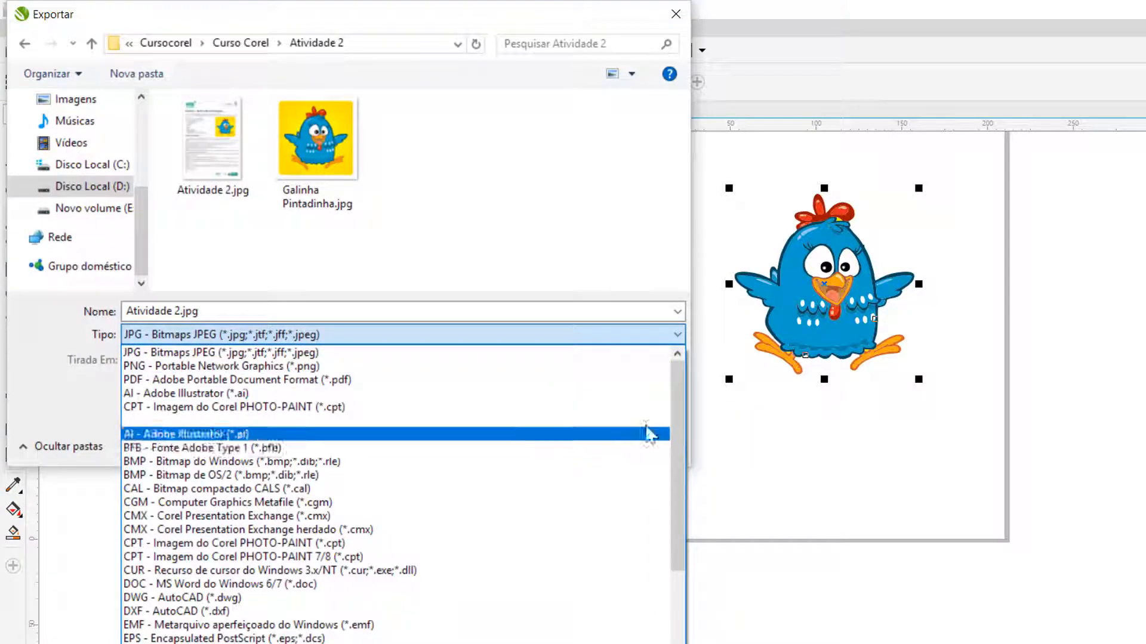
{"action": "mouse_move", "coordinate": [675, 397]}
{"action": "left_mouse_down"}
{"action": "mouse_move", "coordinate": [660, 583]}
{"action": "mouse_move", "coordinate": [660, 396]}
{"action": "left_mouse_up"}
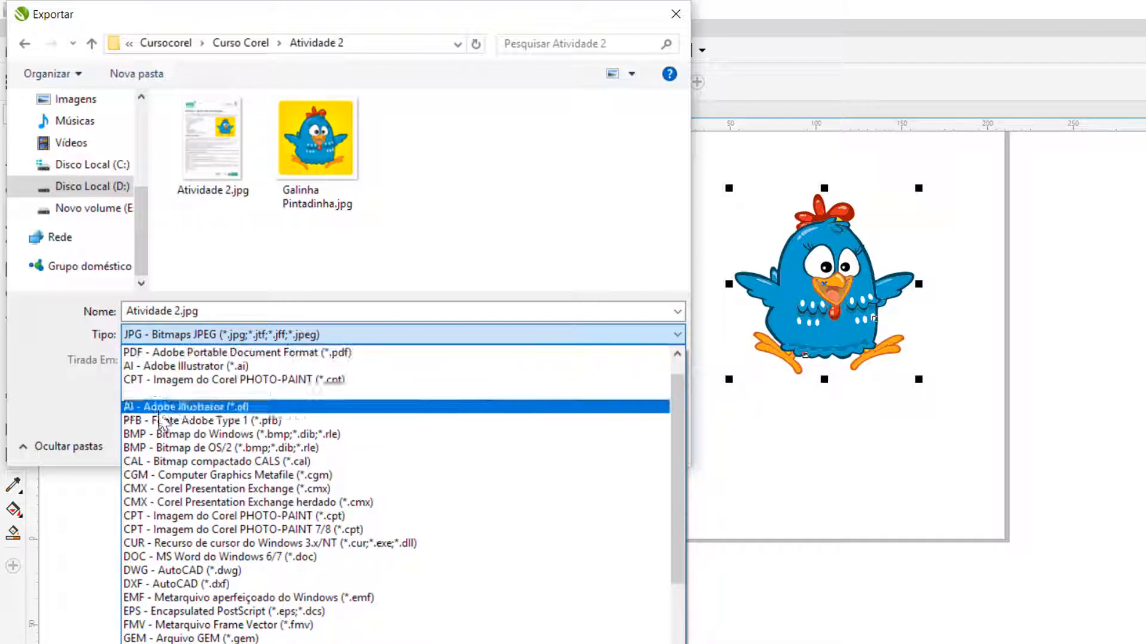
{"action": "scroll", "coordinate": [230, 406], "scroll_direction": "down", "scroll_amount": 1}
{"action": "scroll", "coordinate": [231, 406], "scroll_direction": "up", "scroll_amount": 2}
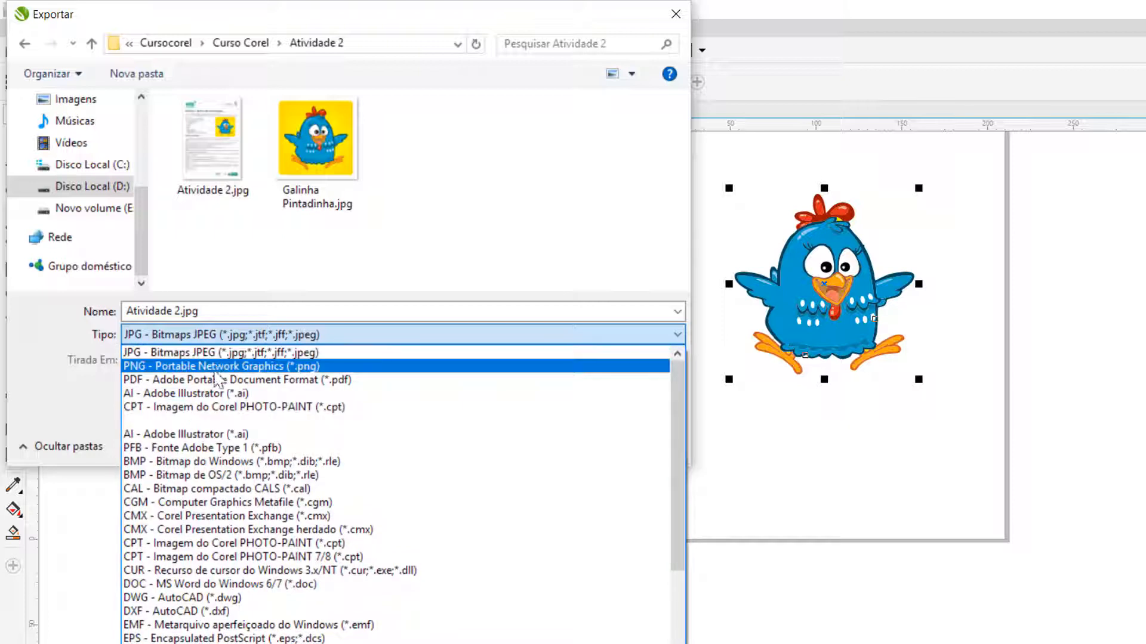
{"action": "left_click", "coordinate": [197, 361]}
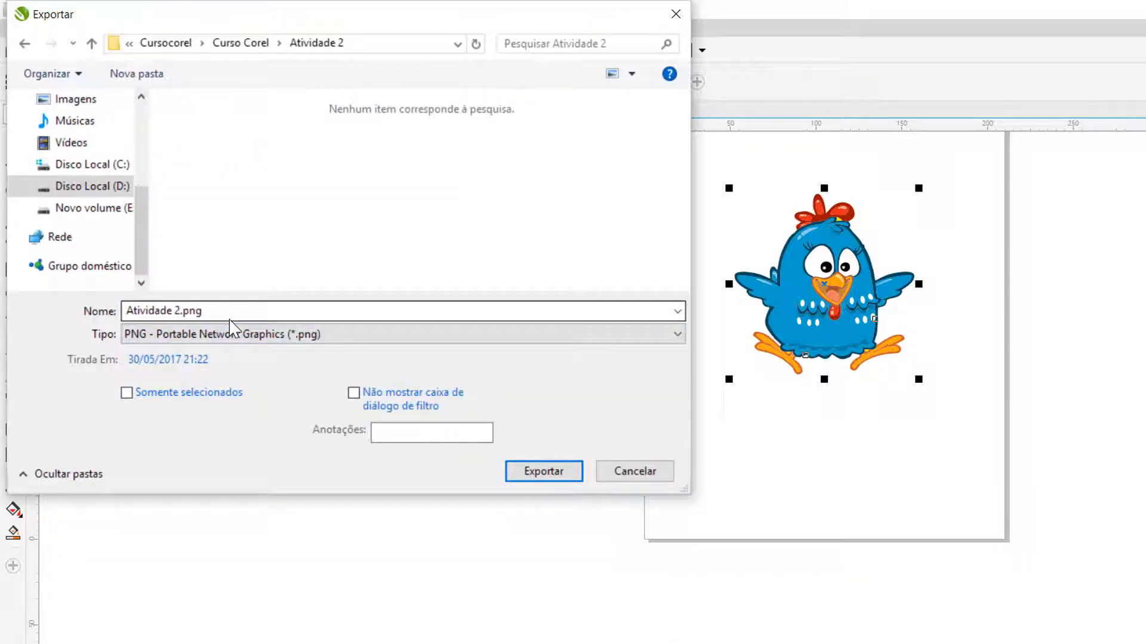
{"action": "left_click", "coordinate": [551, 476]}
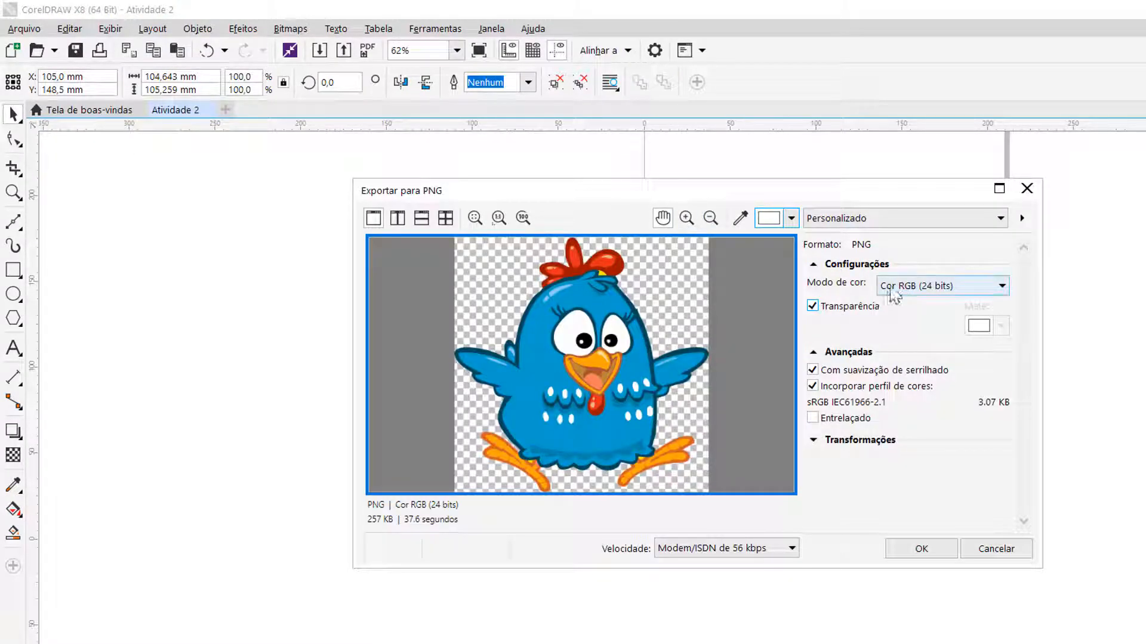
Compare the PNG preview without and with transparency, then complete the export with transparency enabled
{"action": "left_click", "coordinate": [858, 305]}
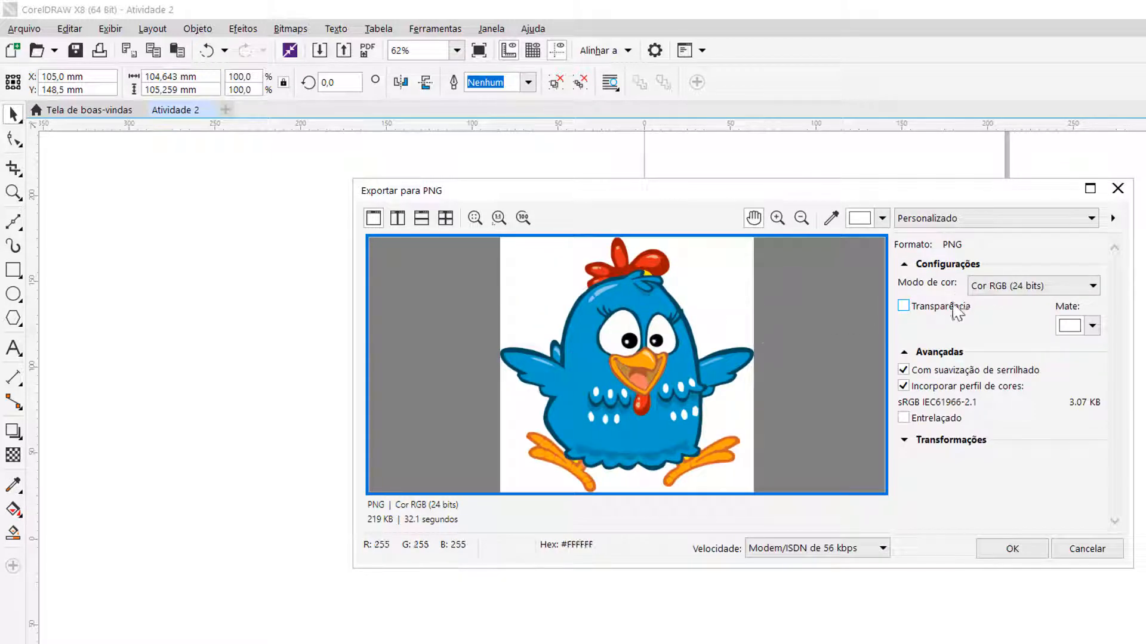
{"action": "left_click", "coordinate": [948, 315]}
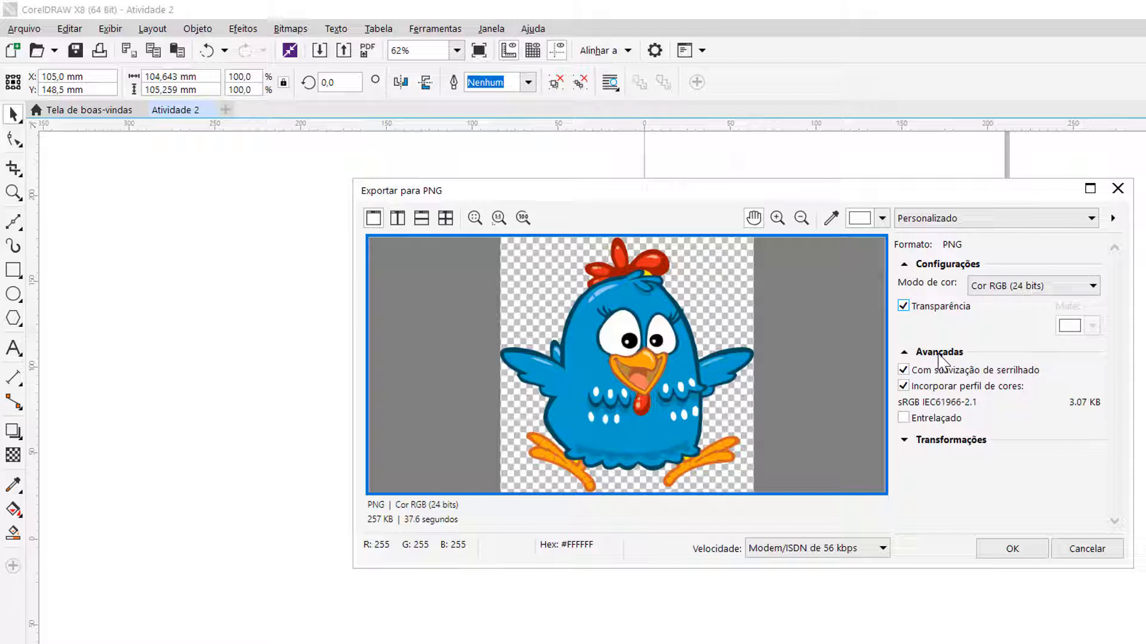
{"action": "left_click", "coordinate": [905, 353]}
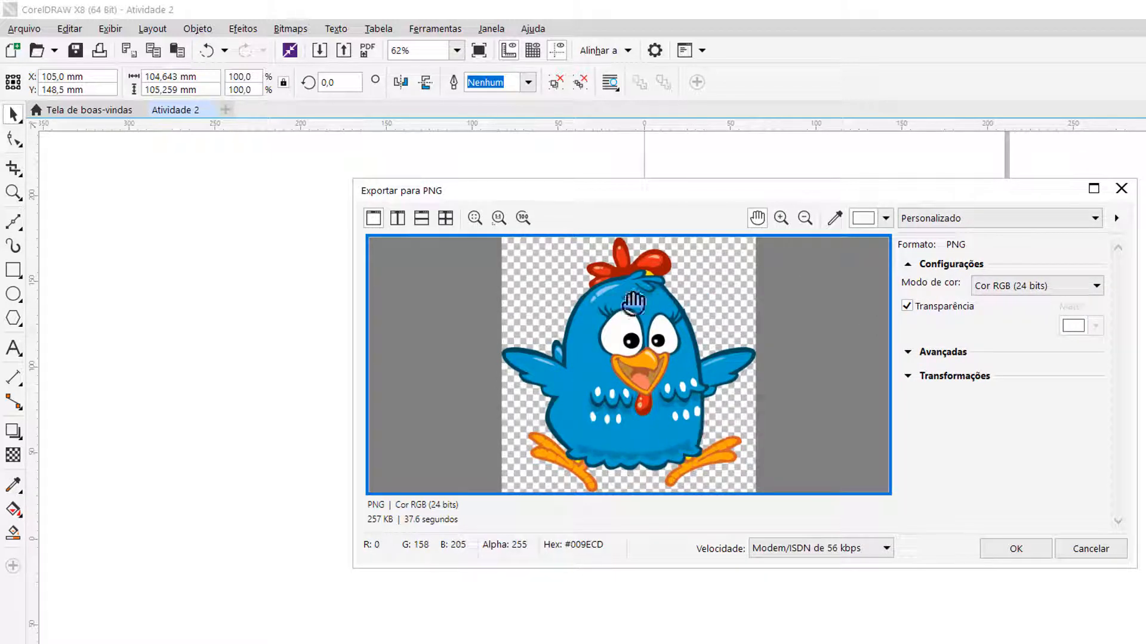
{"action": "left_click", "coordinate": [1028, 548]}
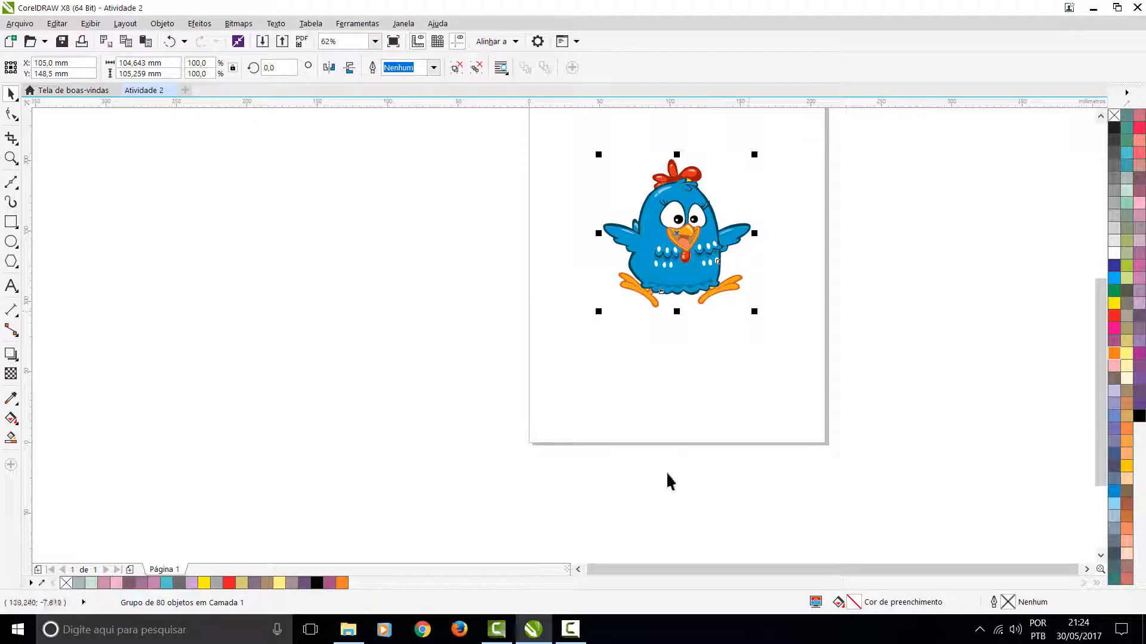
Copy Atividade 2.png in File Explorer, paste it into the CorelDRAW document and place it beside the traced chicken, across the page's right edge
{"action": "left_click", "coordinate": [348, 630]}
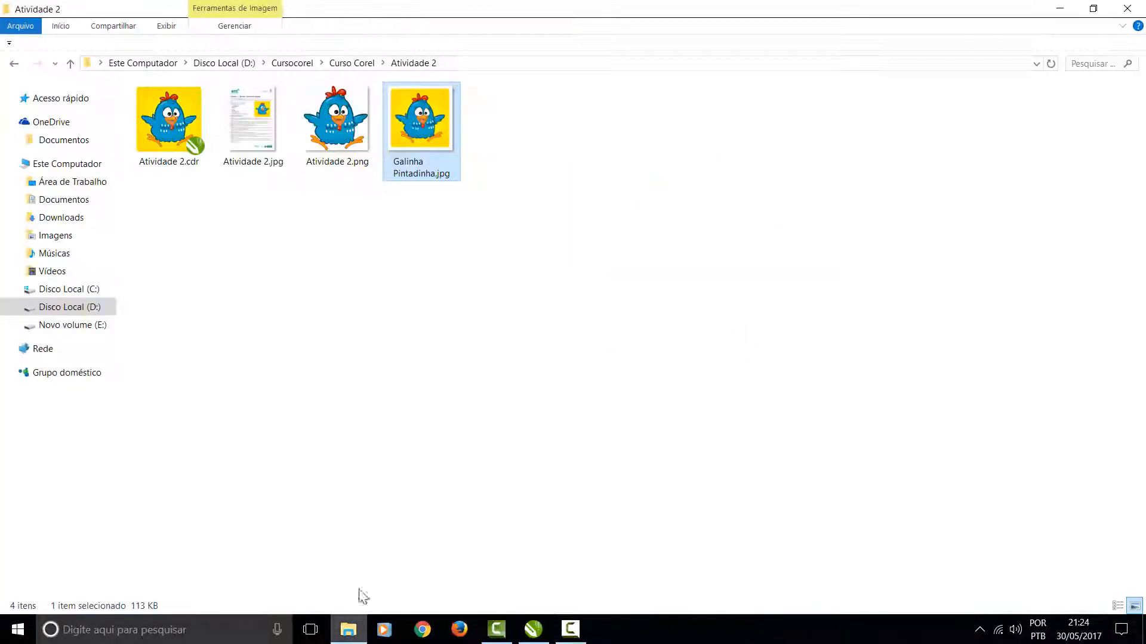
{"action": "right_click", "coordinate": [338, 135]}
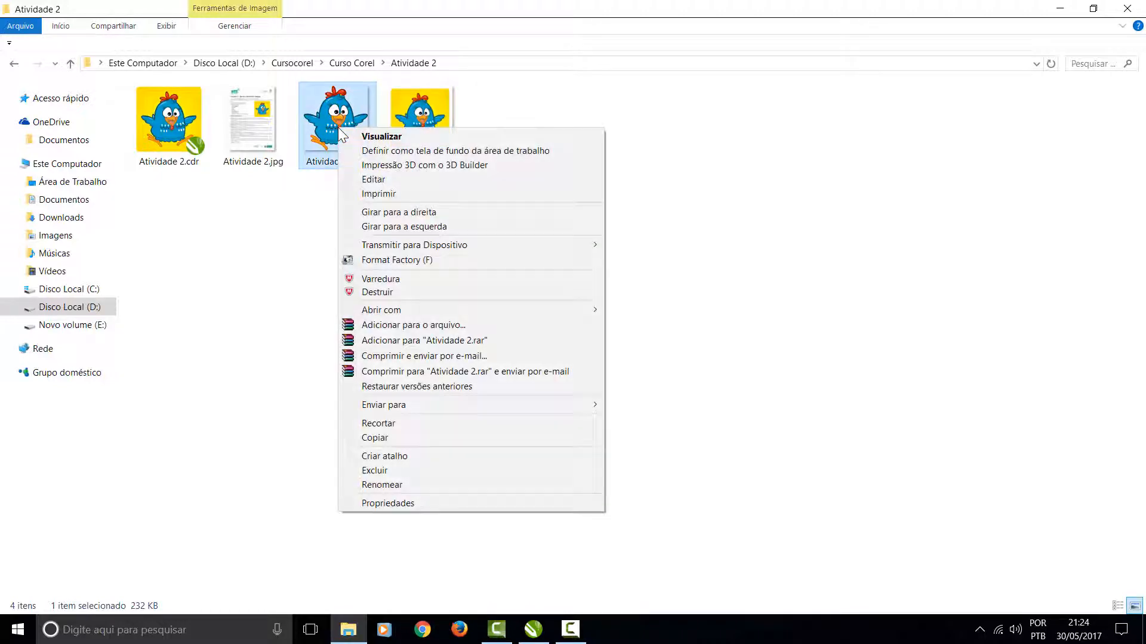
{"action": "left_click", "coordinate": [389, 438]}
{"action": "left_click", "coordinate": [533, 629]}
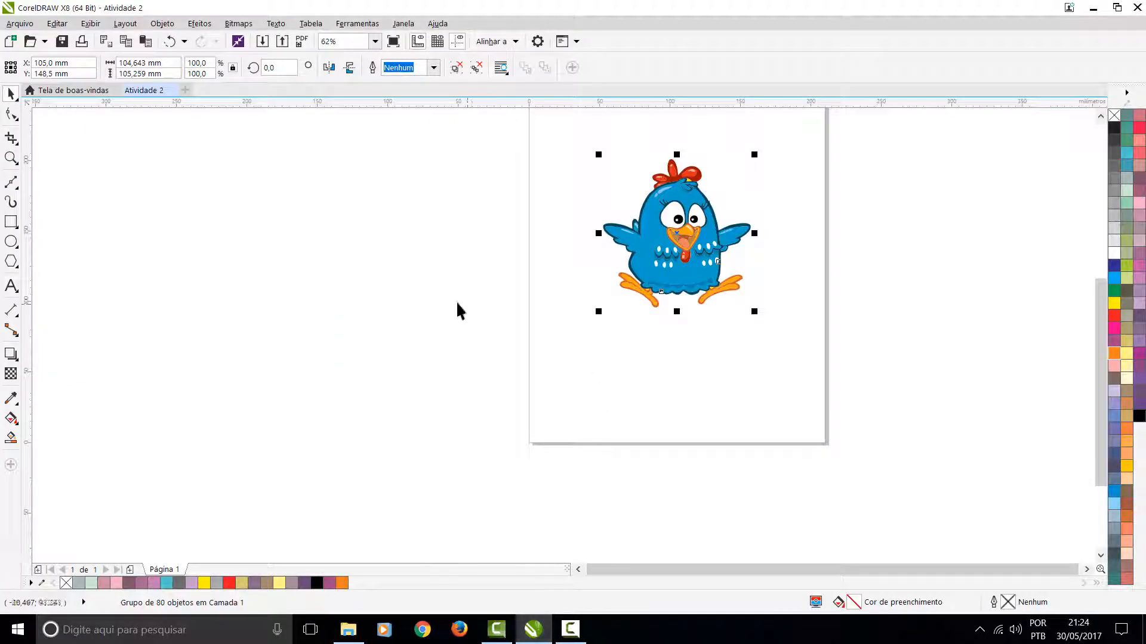
{"action": "right_click", "coordinate": [358, 371]}
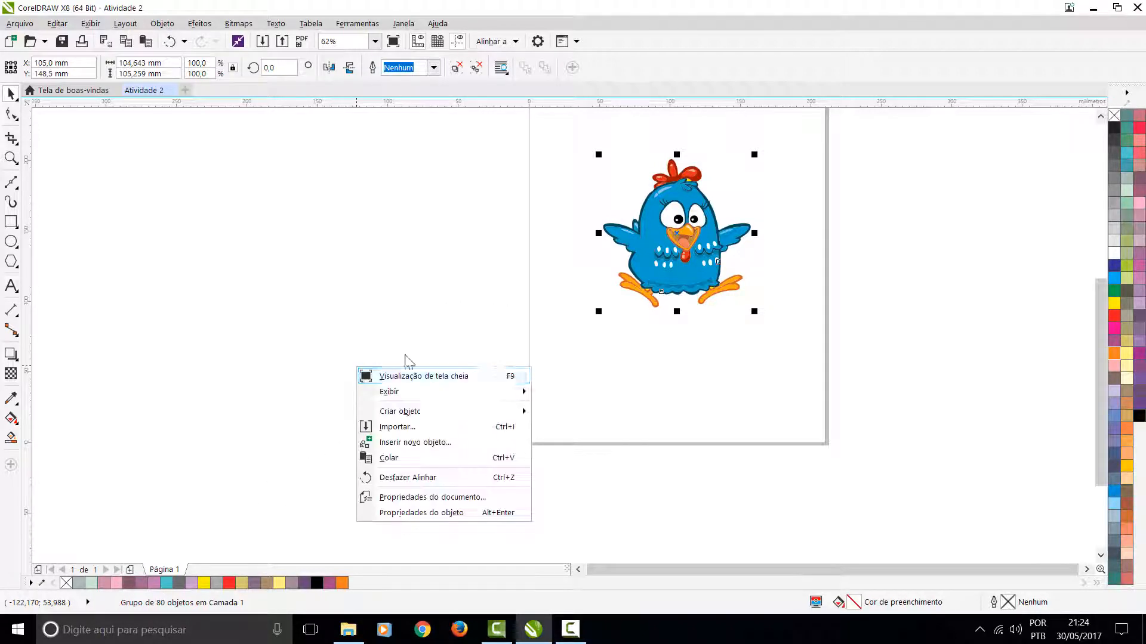
{"action": "left_click", "coordinate": [427, 458]}
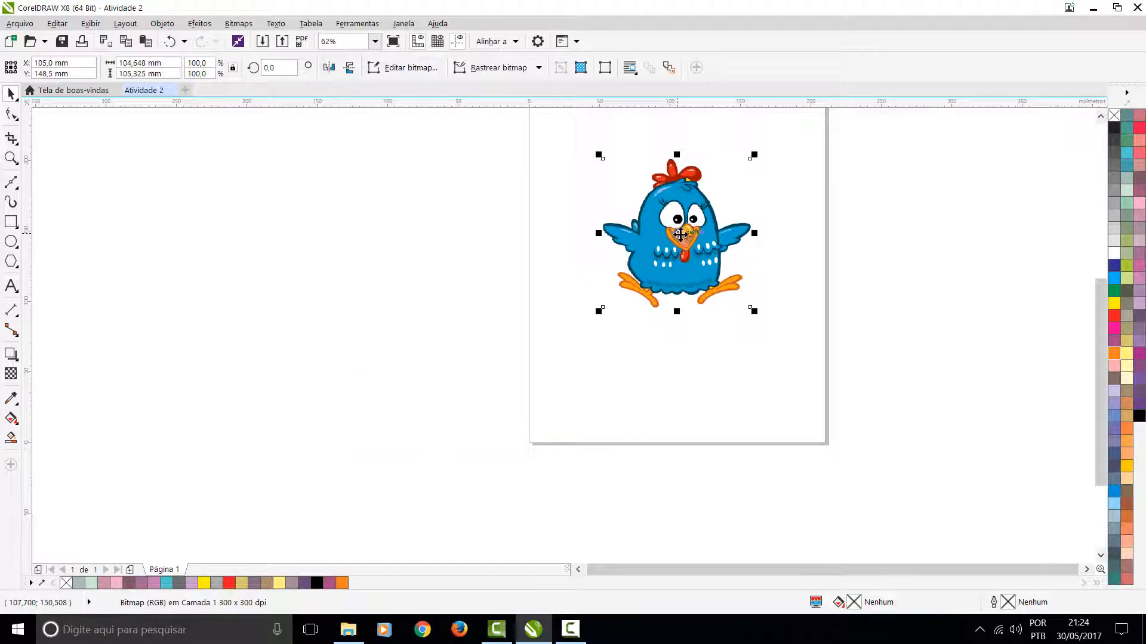
{"action": "left_click_drag", "start_coordinate": [680, 235], "coordinate": [861, 238]}
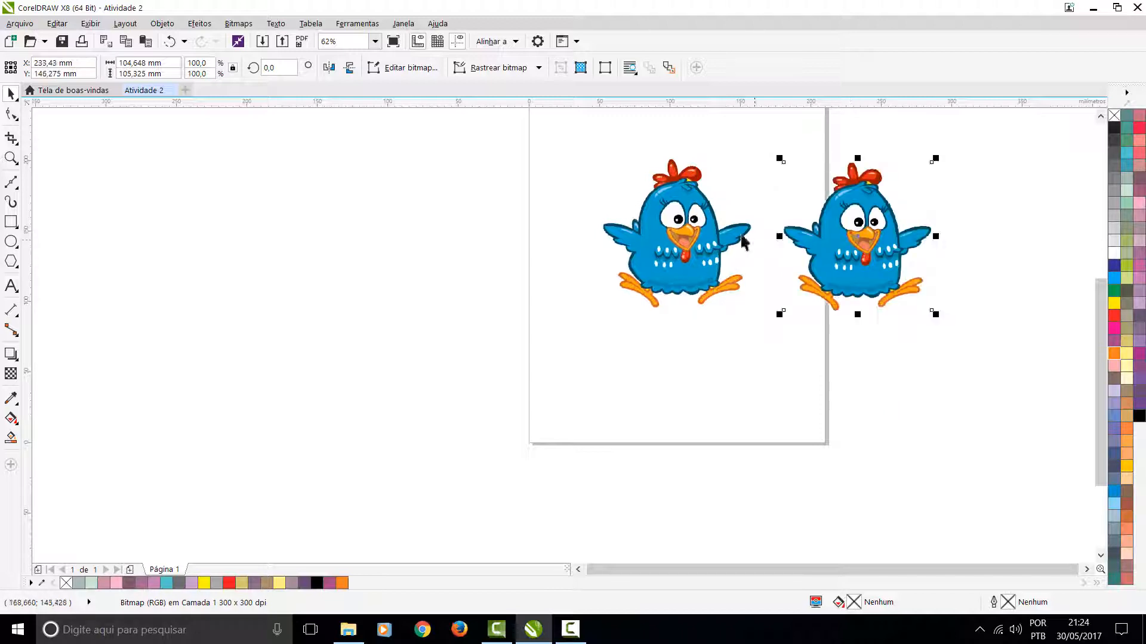
Ungroup the traced chicken and pull its main blue body shape out to the left of the remaining shapes
{"action": "left_click", "coordinate": [693, 233]}
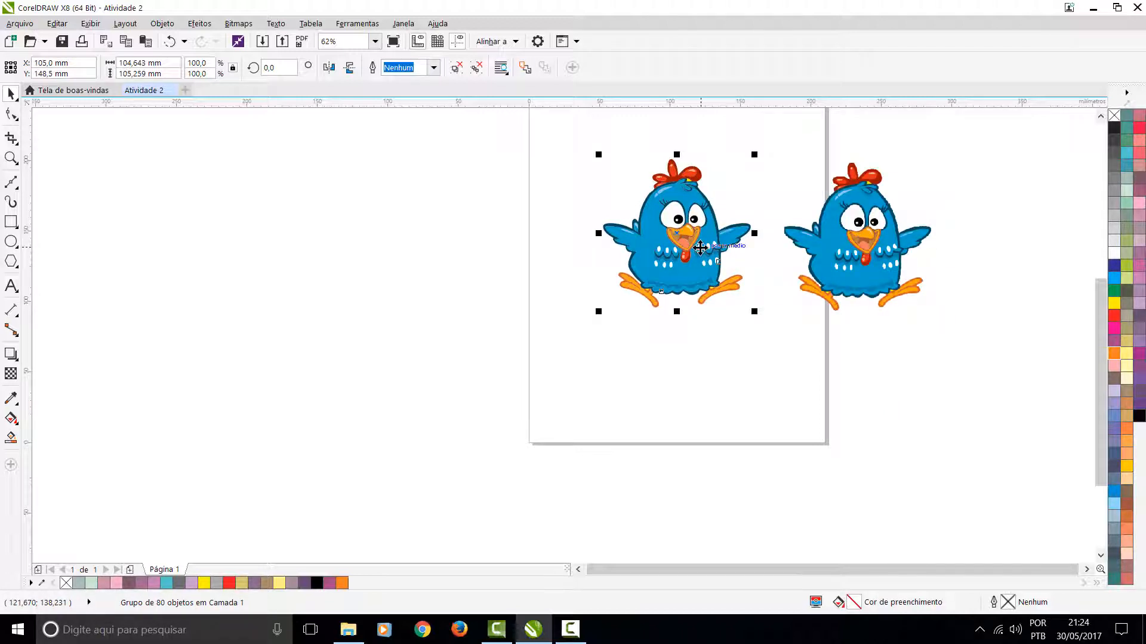
{"action": "key", "text": "ctrl+u"}
{"action": "left_click", "coordinate": [704, 338]}
{"action": "left_click_drag", "start_coordinate": [645, 264], "coordinate": [540, 272]}
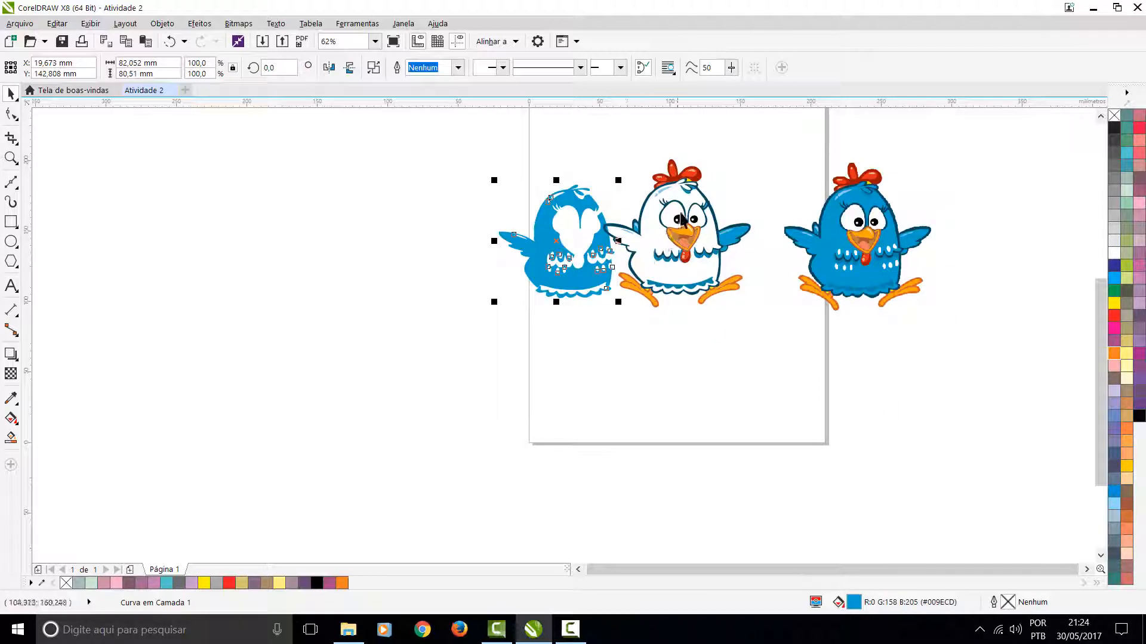
{"action": "left_click", "coordinate": [742, 179]}
Move the PNG chicken to the lower part of the page and add a page-sized rectangle filled with yellow C:0 M:0 Y:100 K:0
{"action": "left_click_drag", "start_coordinate": [831, 278], "coordinate": [758, 429]}
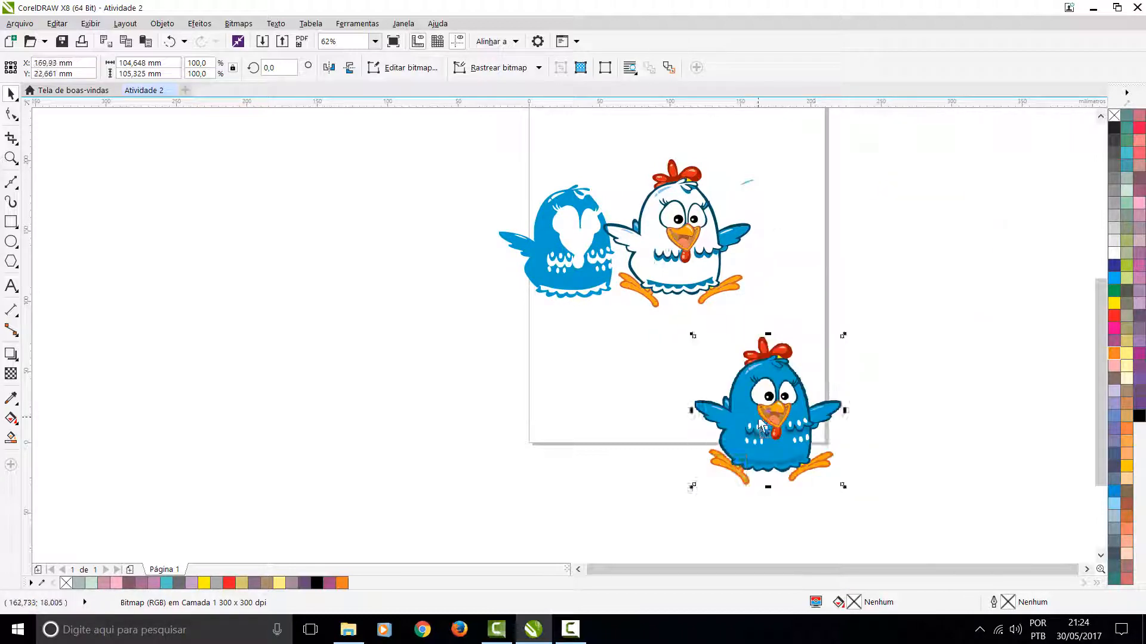
{"action": "double_click", "coordinate": [13, 223]}
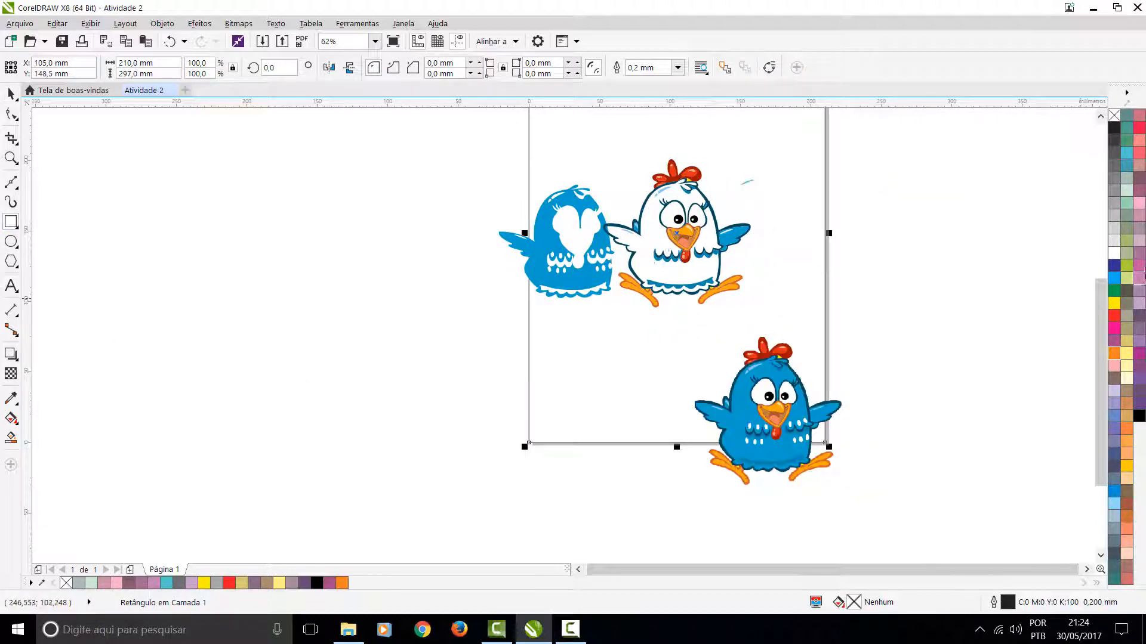
{"action": "left_click", "coordinate": [1114, 303]}
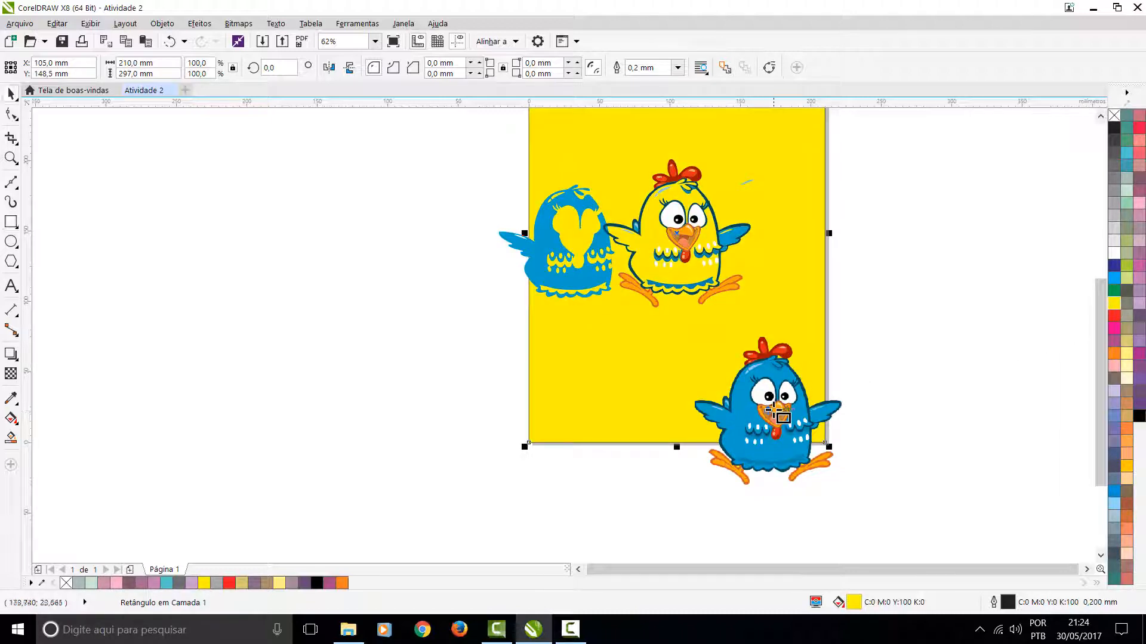
{"action": "left_click_drag", "start_coordinate": [766, 410], "coordinate": [570, 311]}
Add a second page in landscape orientation with the transparent PNG chicken at its lower left
{"action": "left_click", "coordinate": [130, 570]}
{"action": "left_click", "coordinate": [458, 184]}
{"action": "left_click", "coordinate": [243, 67]}
{"action": "scroll", "coordinate": [570, 310], "scroll_direction": "down", "scroll_amount": 1}
{"action": "scroll", "coordinate": [637, 272], "scroll_direction": "up", "scroll_amount": 1}
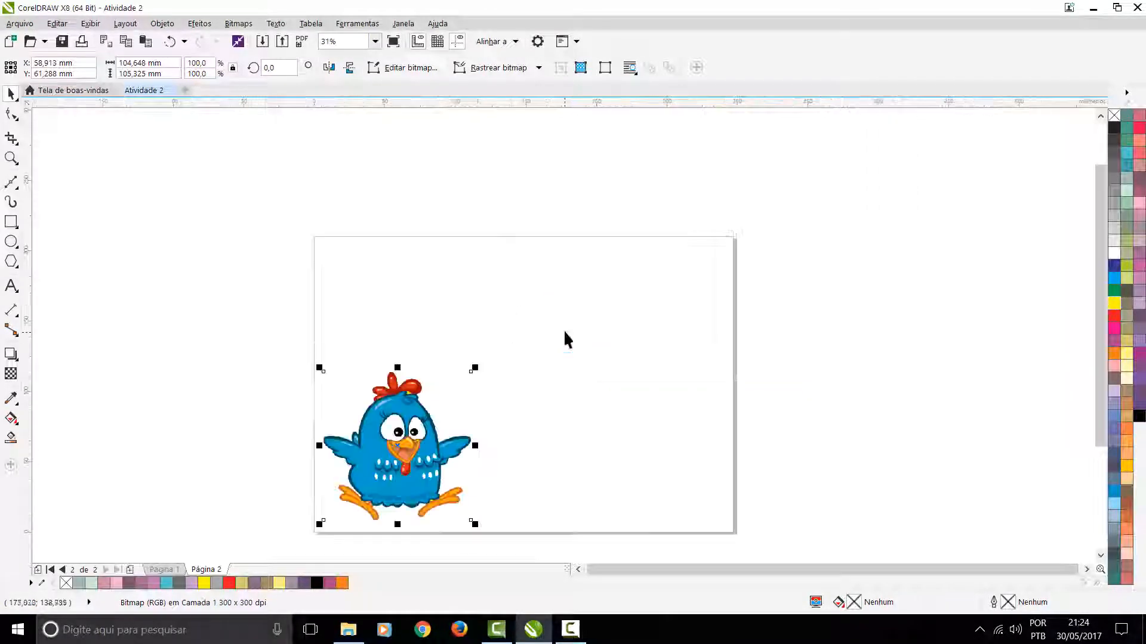
Add a page-sized rectangle behind the chicken with an elliptical gradient from a white centre to green, enlarged to span the page
{"action": "double_click", "coordinate": [11, 222]}
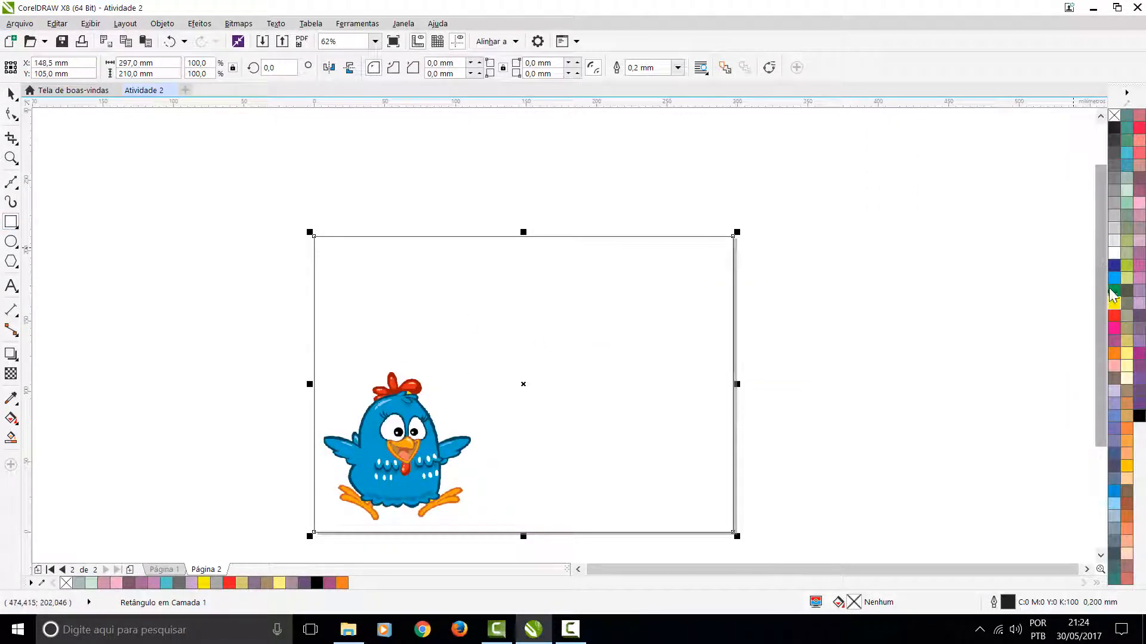
{"action": "left_click", "coordinate": [1114, 291]}
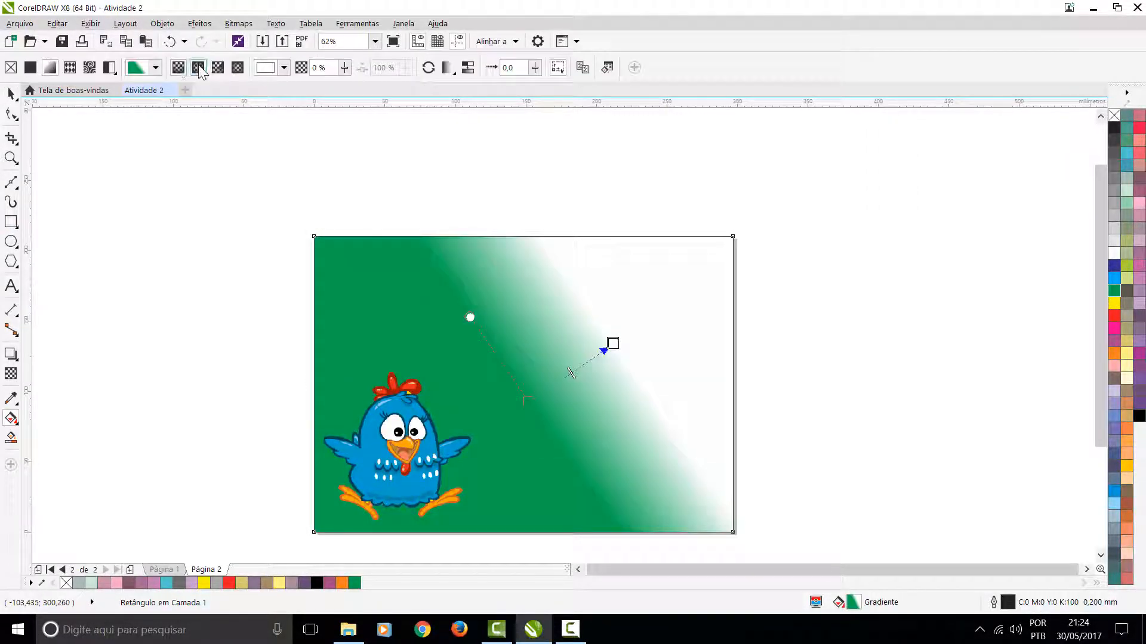
{"action": "left_click", "coordinate": [198, 68]}
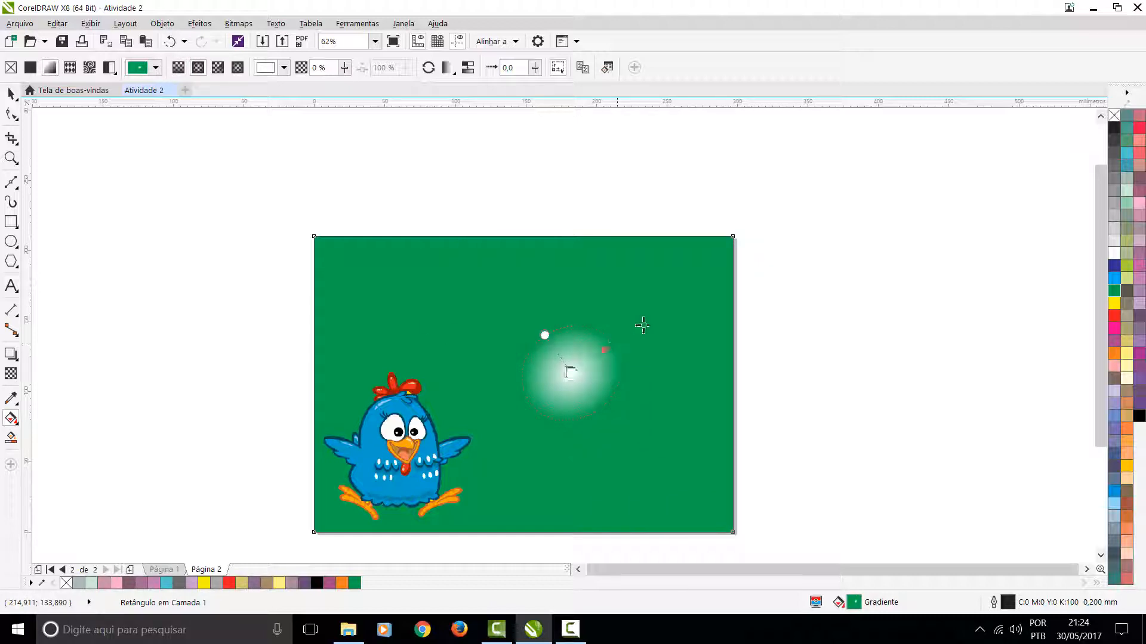
{"action": "left_click_drag", "start_coordinate": [642, 325], "coordinate": [743, 261]}
{"action": "mouse_move", "coordinate": [539, 388]}
{"action": "left_mouse_down"}
{"action": "mouse_move", "coordinate": [495, 382]}
{"action": "mouse_move", "coordinate": [322, 507]}
{"action": "mouse_move", "coordinate": [657, 545]}
{"action": "left_mouse_up"}
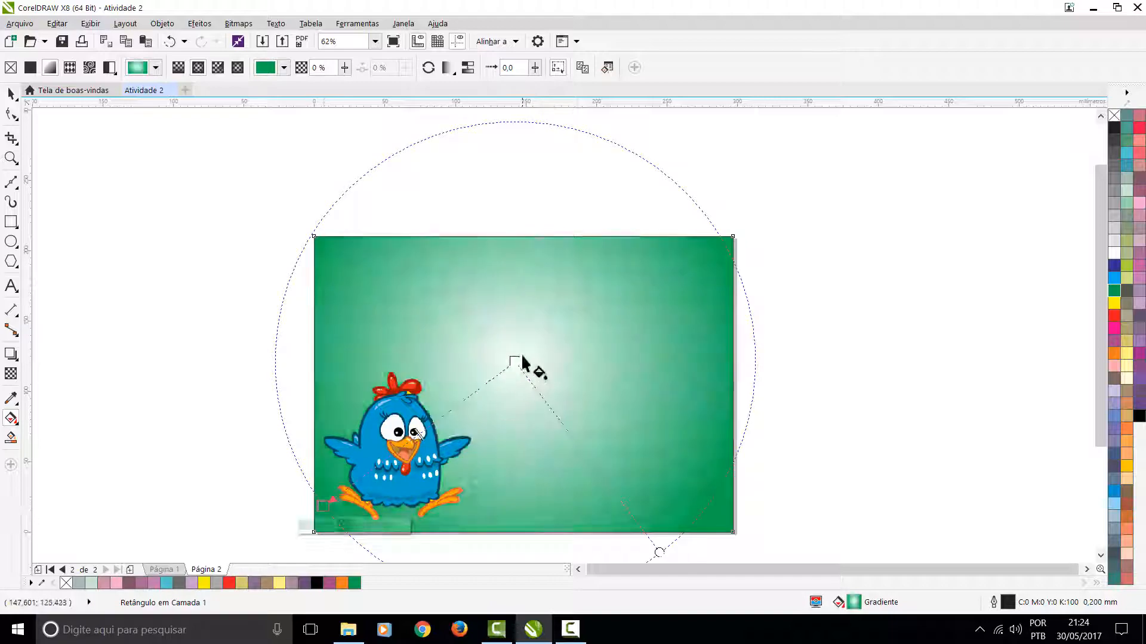